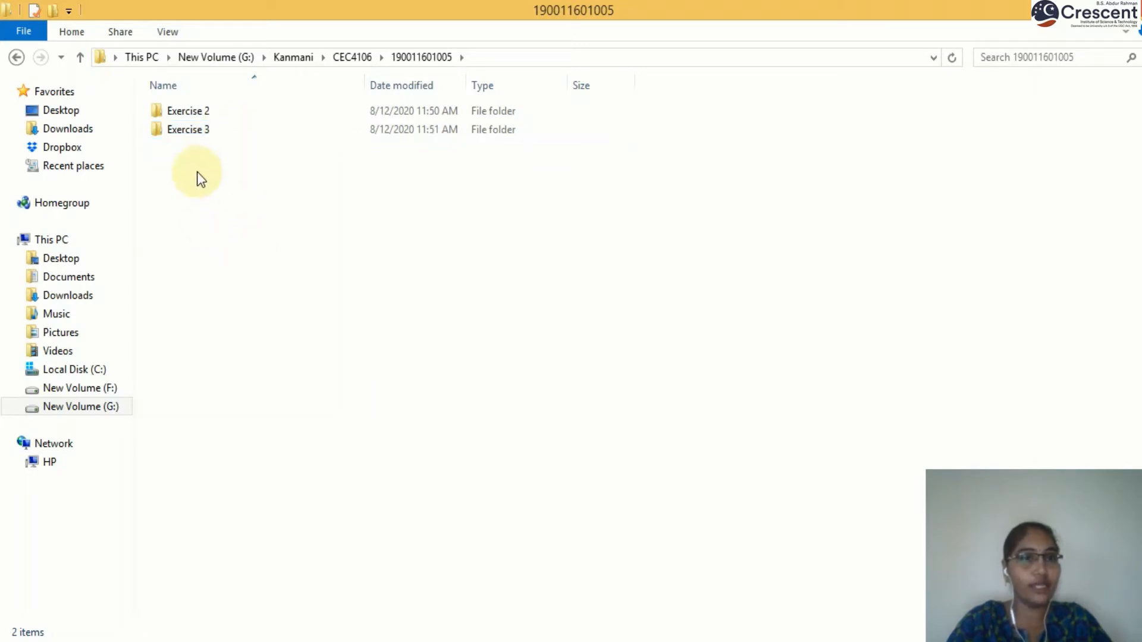
- Navigate from Exercise 3 to the Exercise 2 output folder
double_click(211, 130)
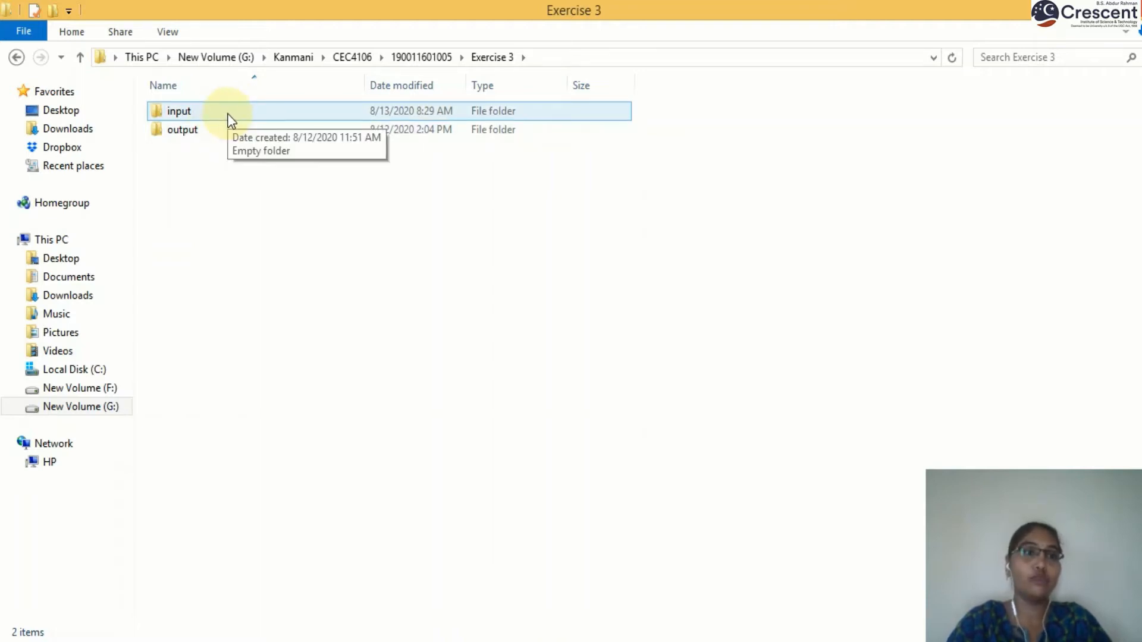
click(417, 58)
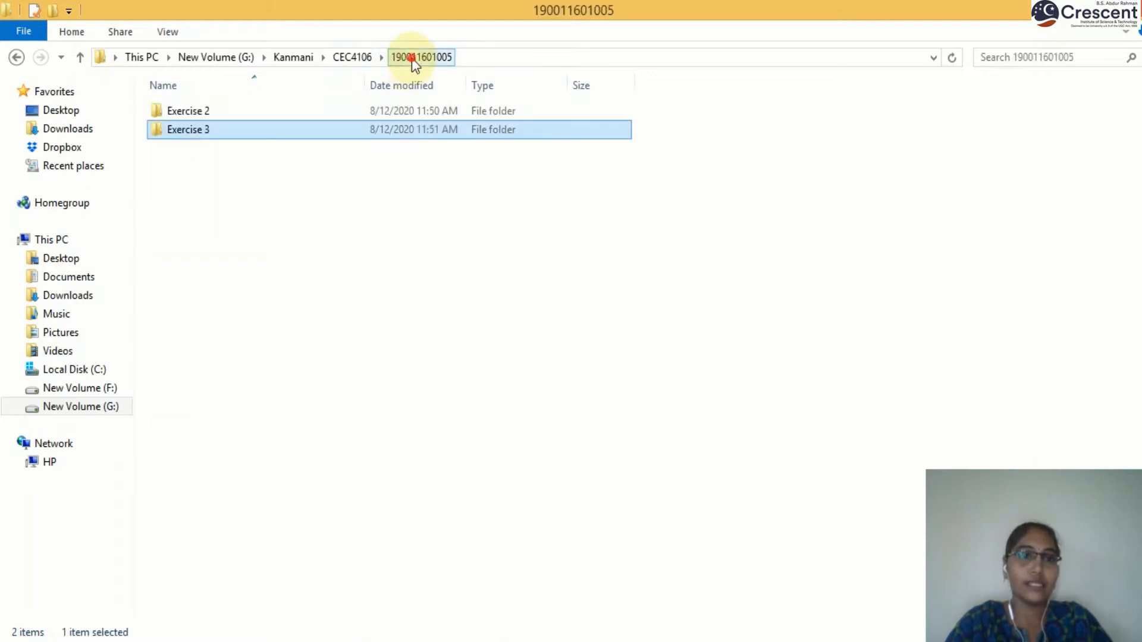
double_click(271, 111)
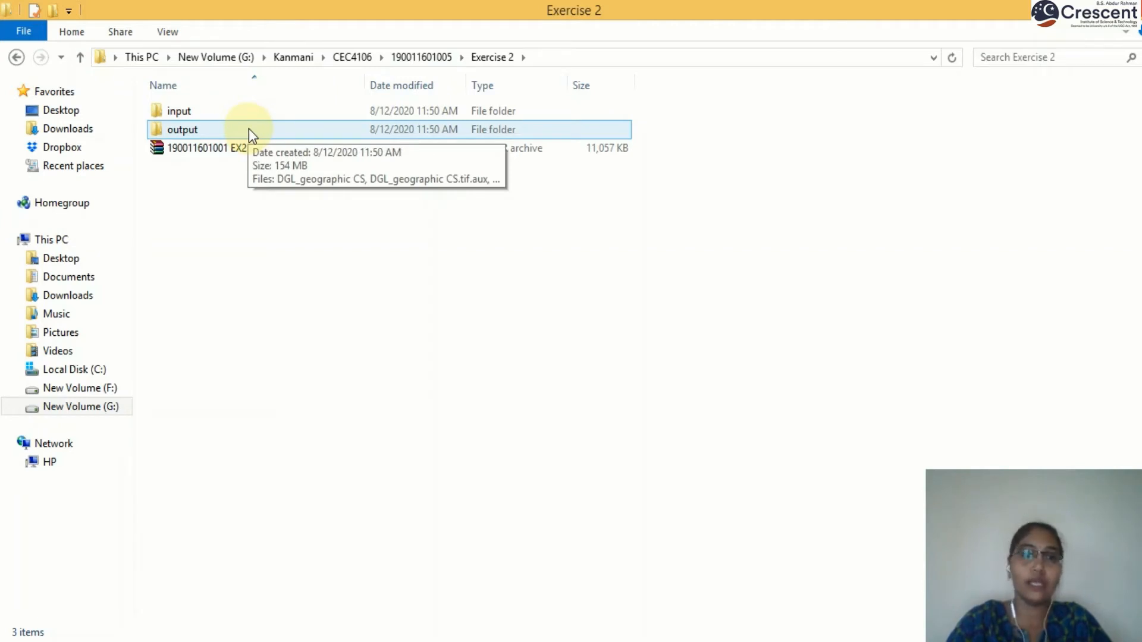
double_click(249, 128)
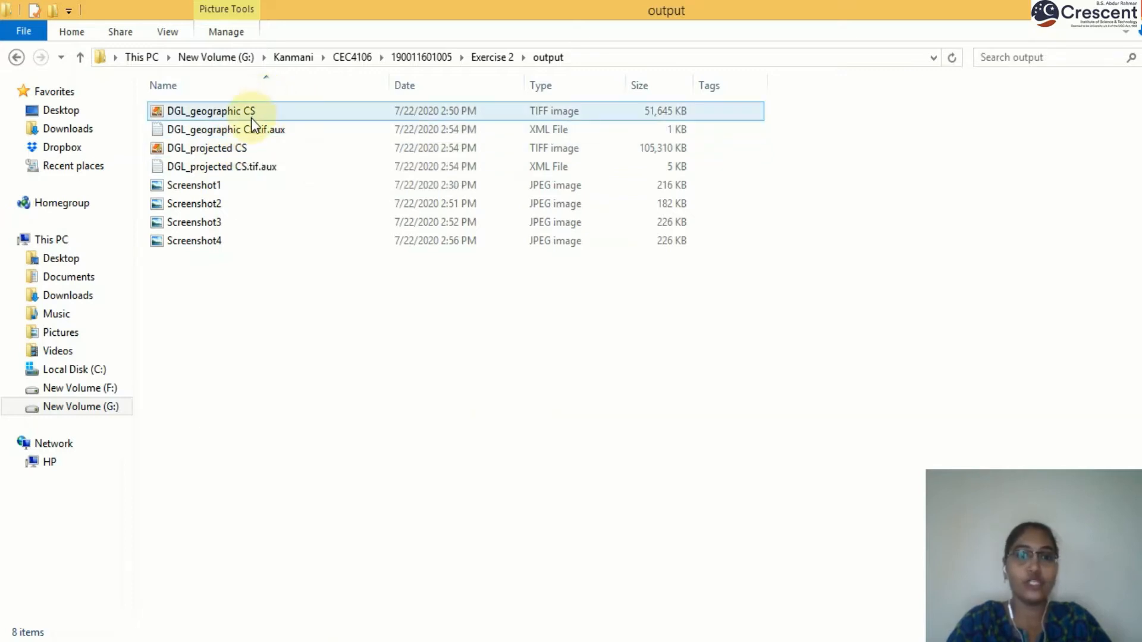
- Select both DGL_projected CS and DGL_projected CS.tif.aux
mouse_move(251, 117)
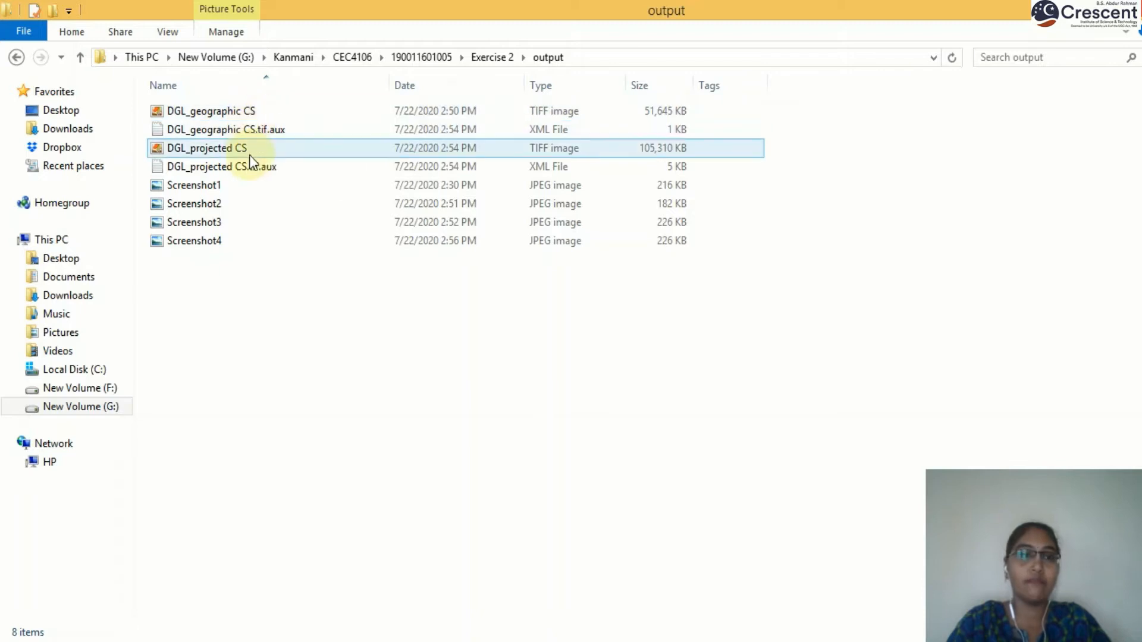
mouse_move(255, 154)
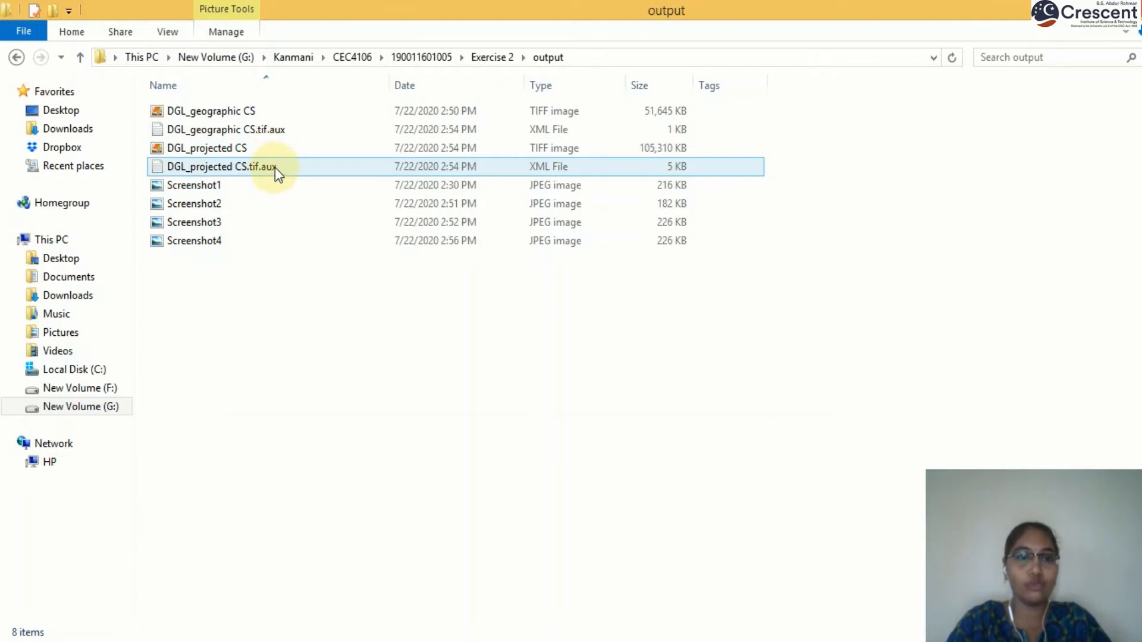
click(273, 149)
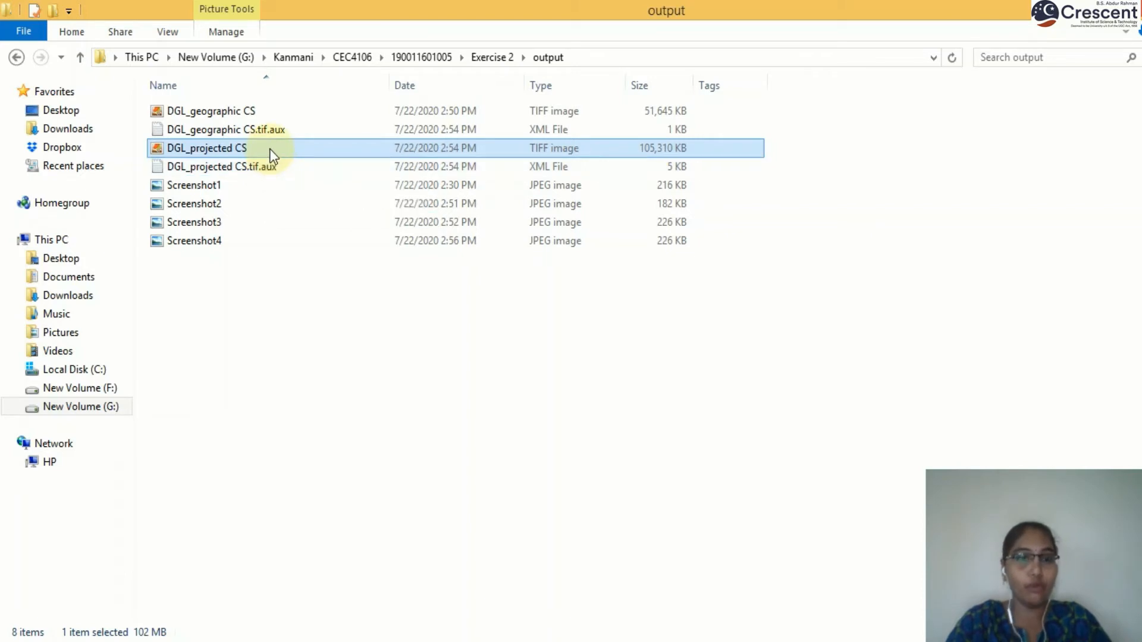
ctrl+click(268, 169)
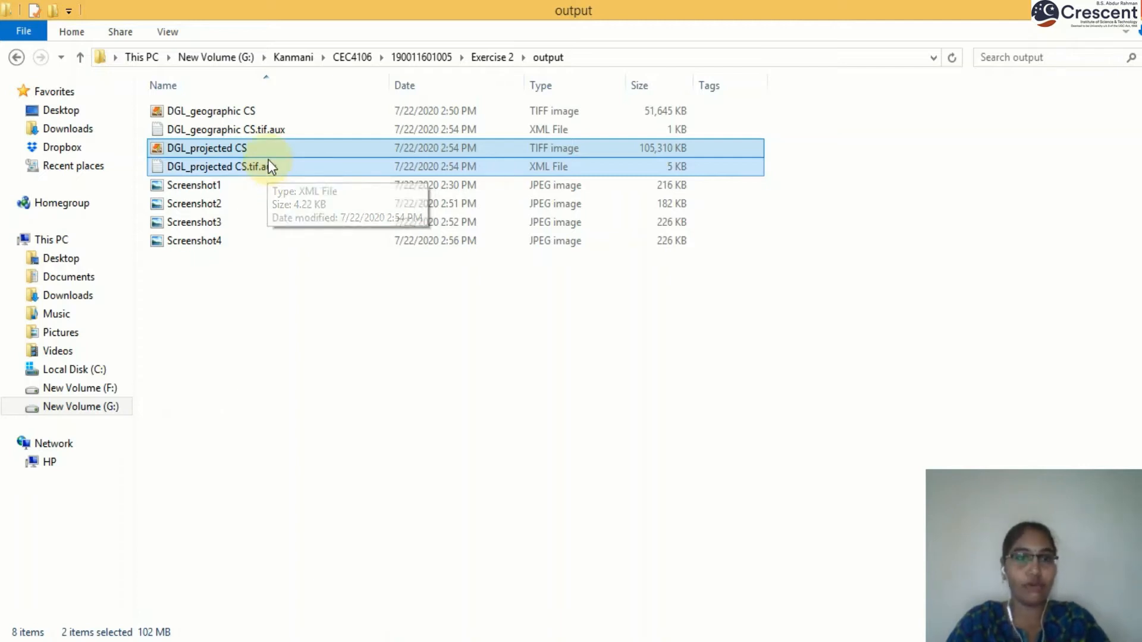
- Copy DGL_projected CS and its .tif.aux into the Exercise 3 input folder, then switch to QGIS
right_click(269, 160)
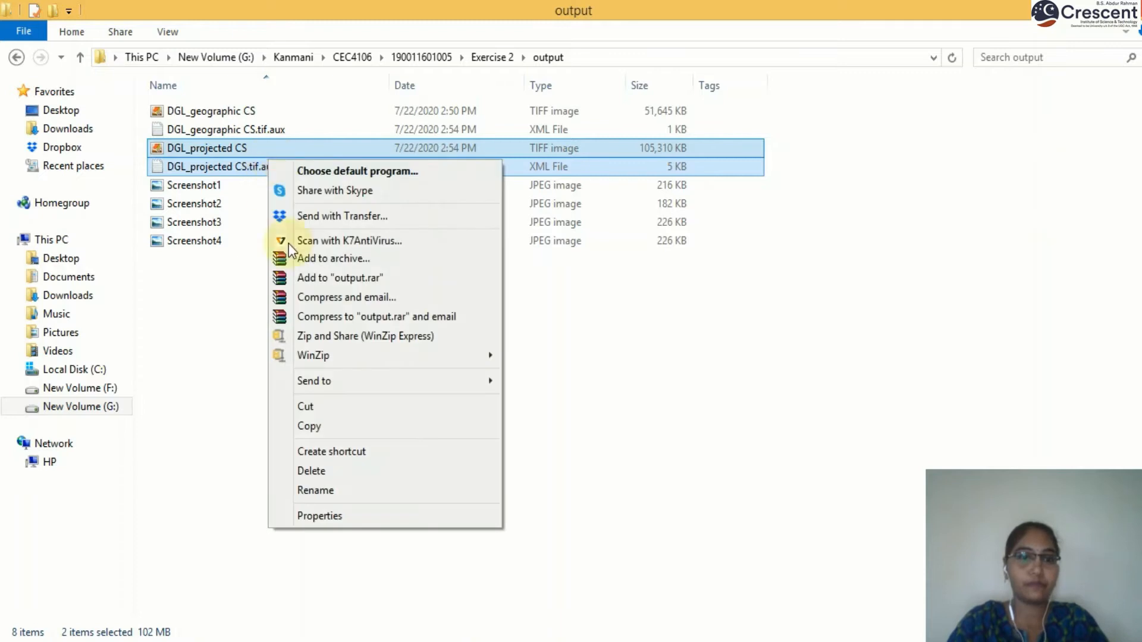
click(331, 427)
click(413, 60)
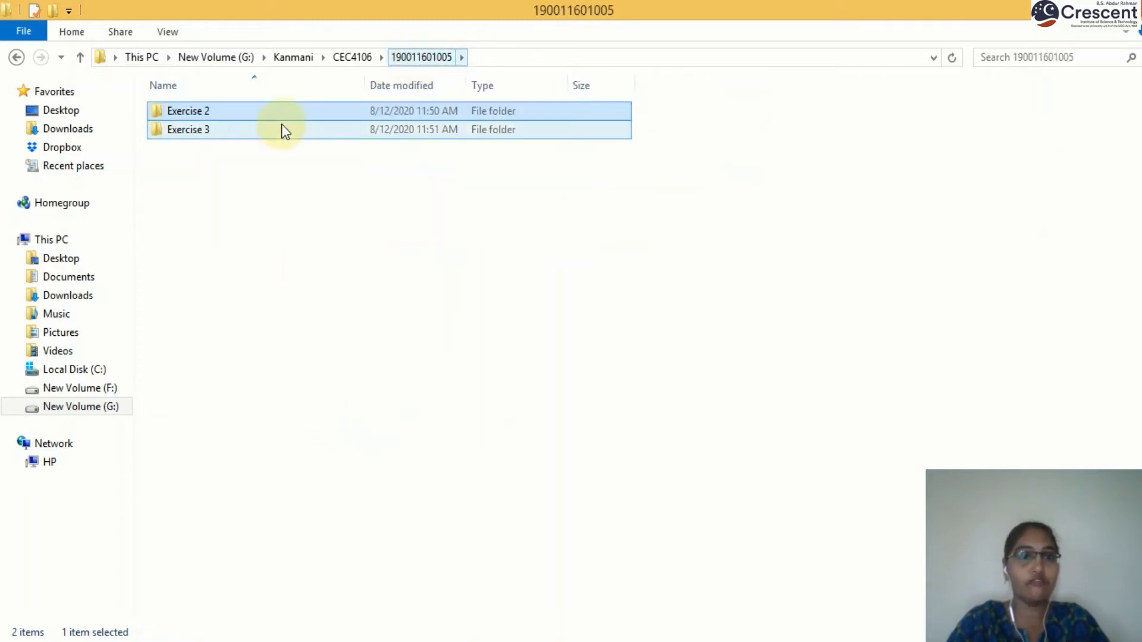
double_click(231, 130)
double_click(217, 118)
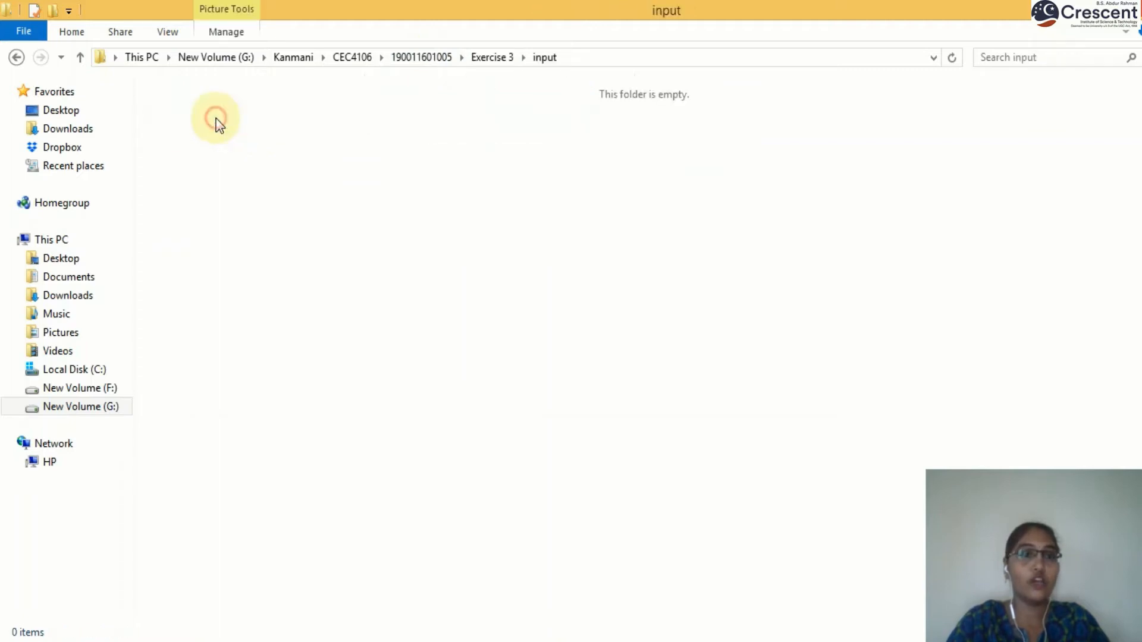
right_click(329, 217)
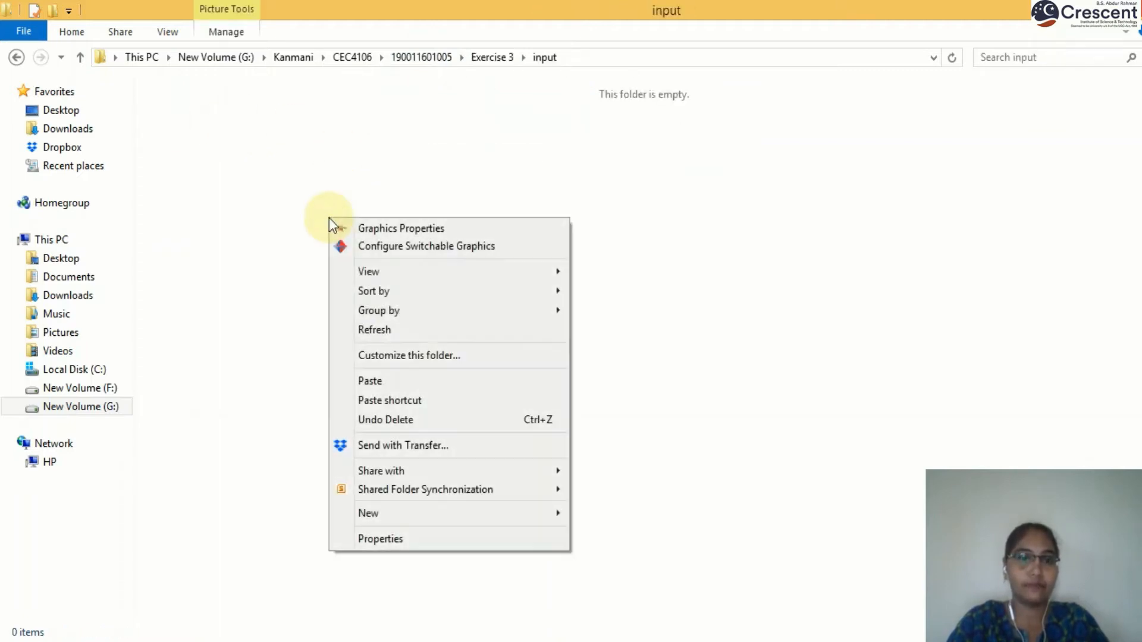
click(380, 384)
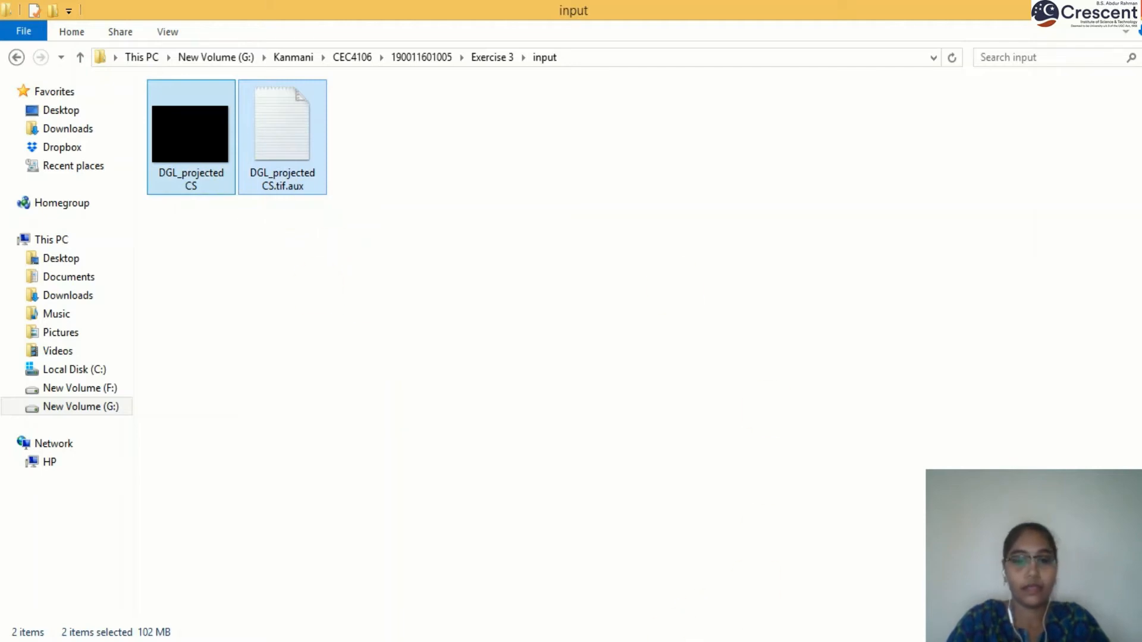
mouse_move(644, 641)
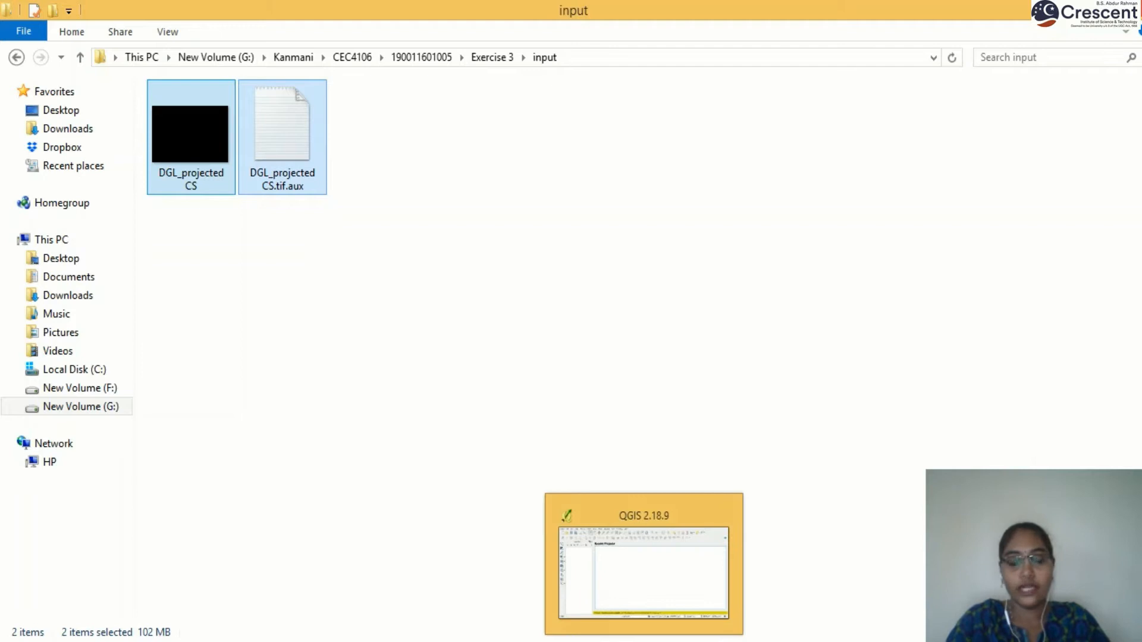
click(644, 641)
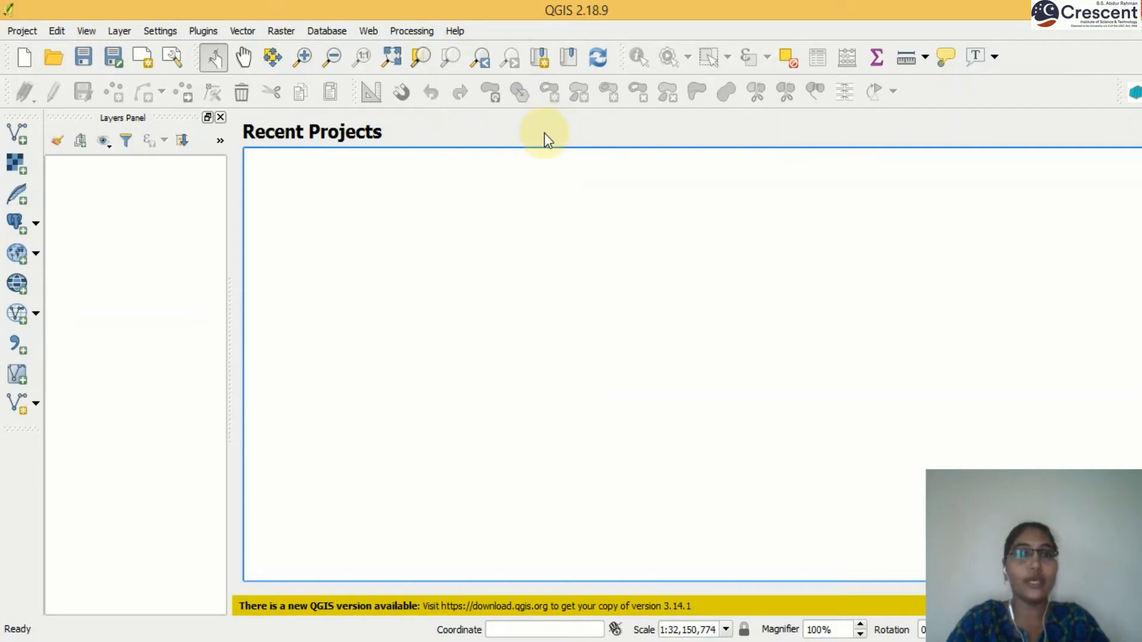
- Add DGL_projected CS from Exercise 3\input as a raster layer
click(20, 163)
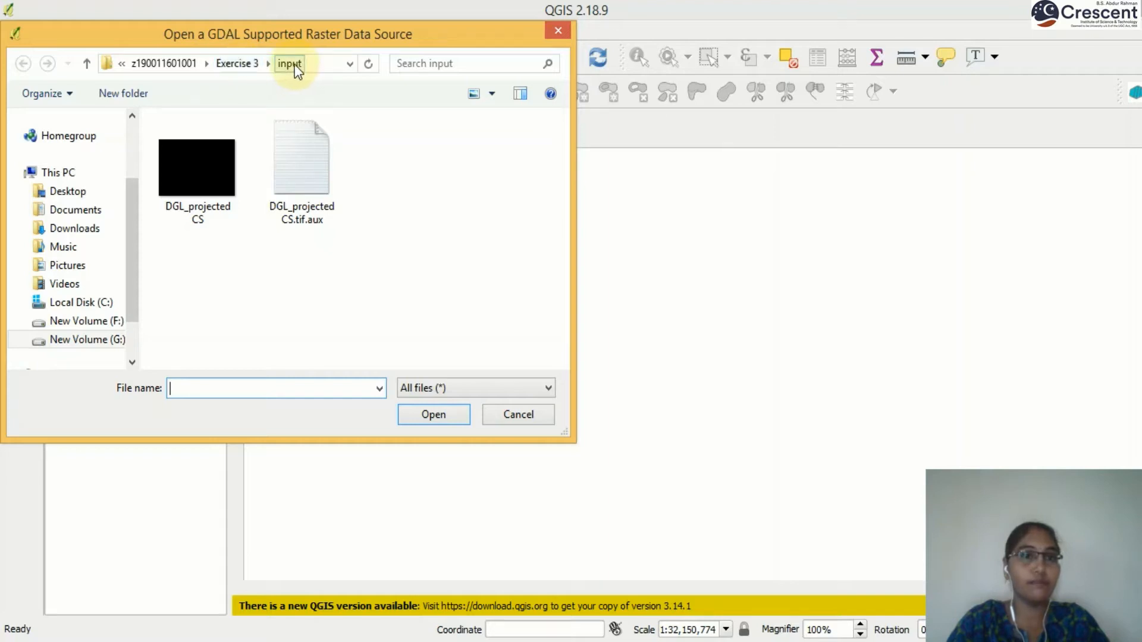
click(218, 215)
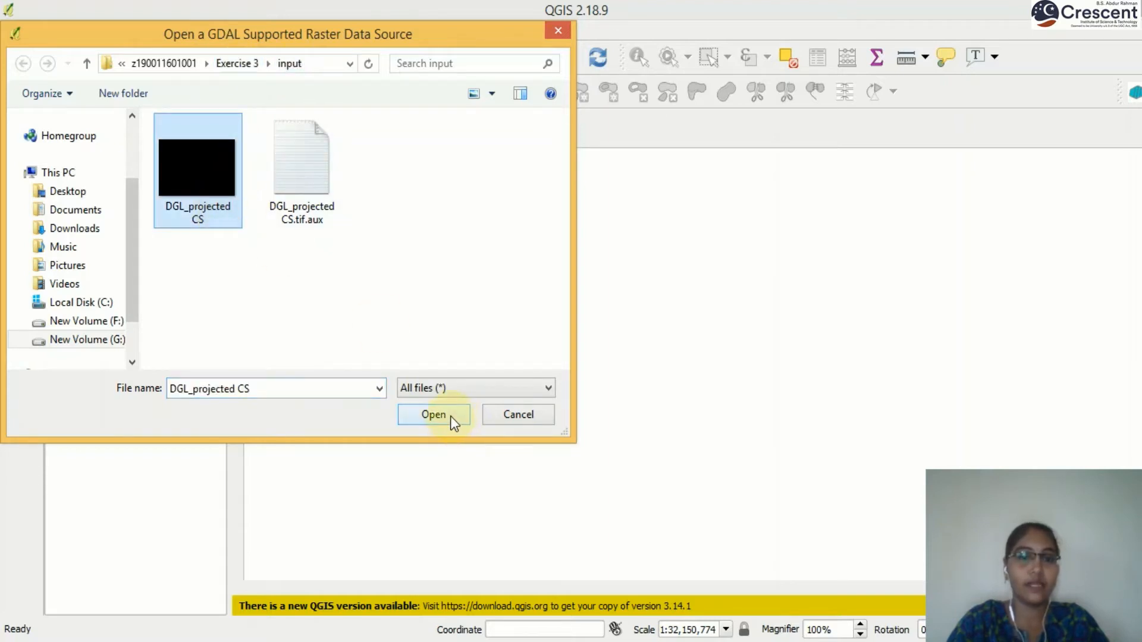
click(450, 416)
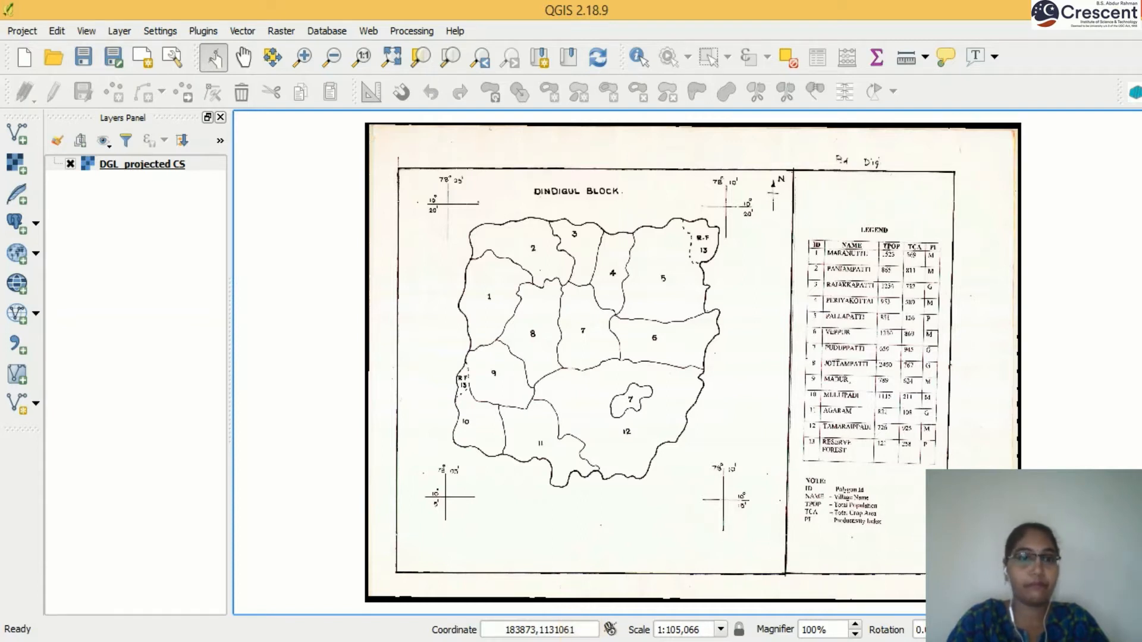
- Define a new Polygon shapefile layer using EPSG:32644 - WGS 84 / UTM zone 44N
click(126, 31)
mouse_move(130, 51)
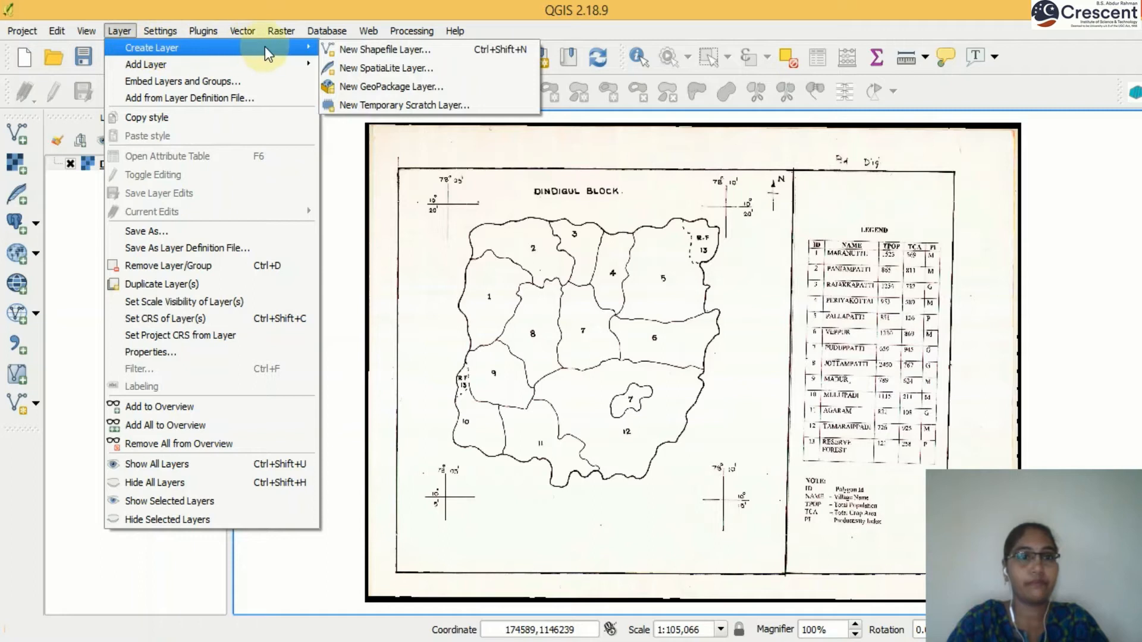
click(365, 50)
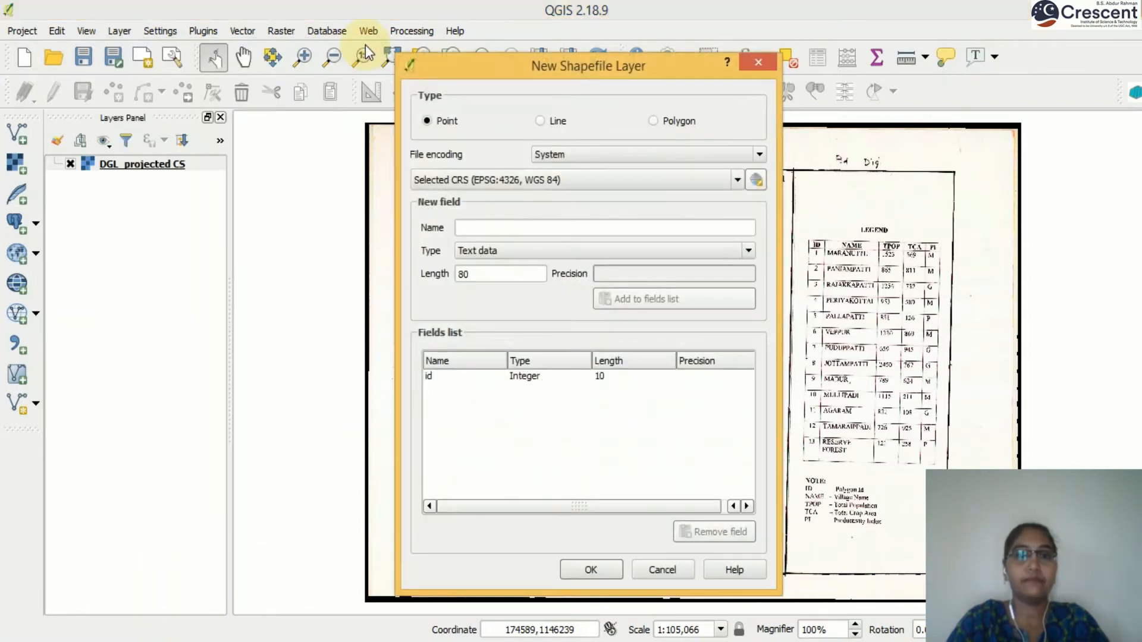
click(653, 121)
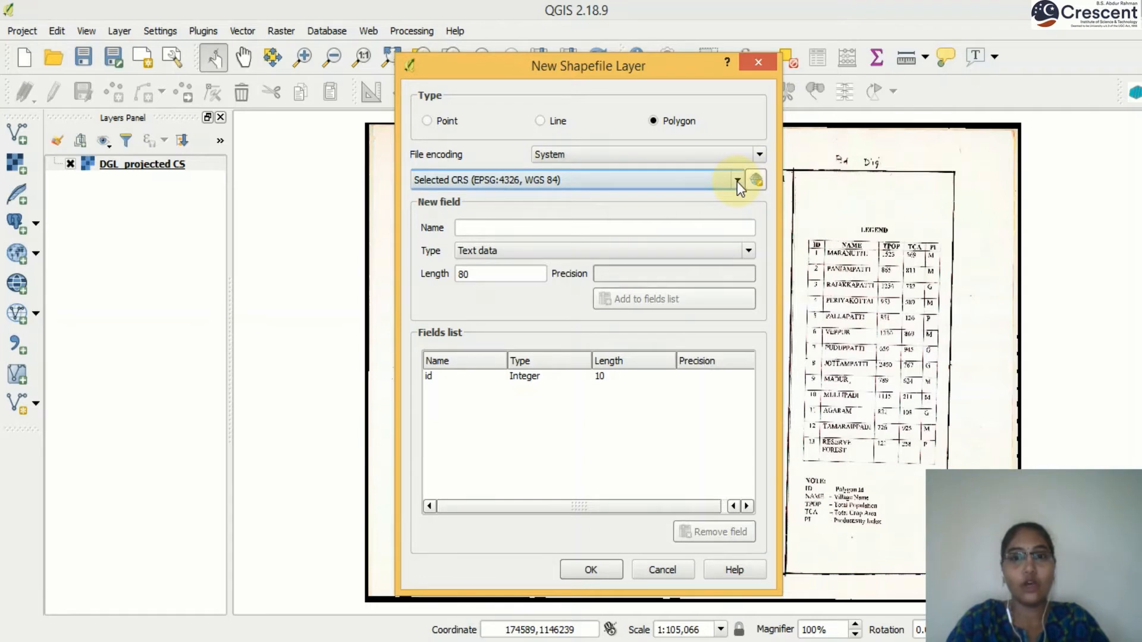
drag(681, 67, 458, 53)
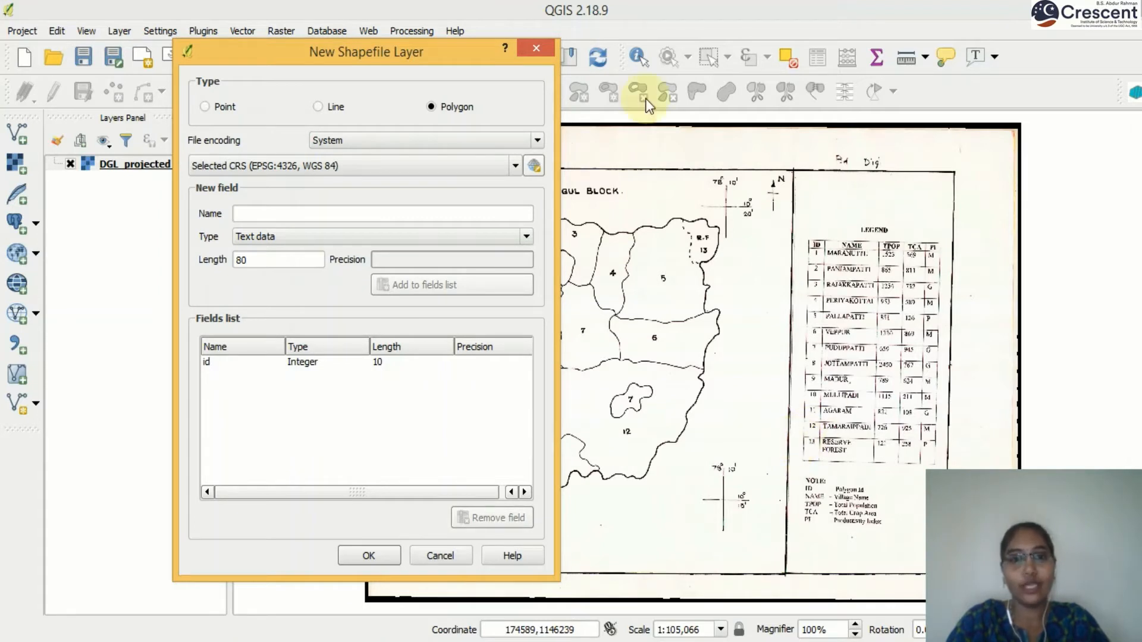
click(514, 166)
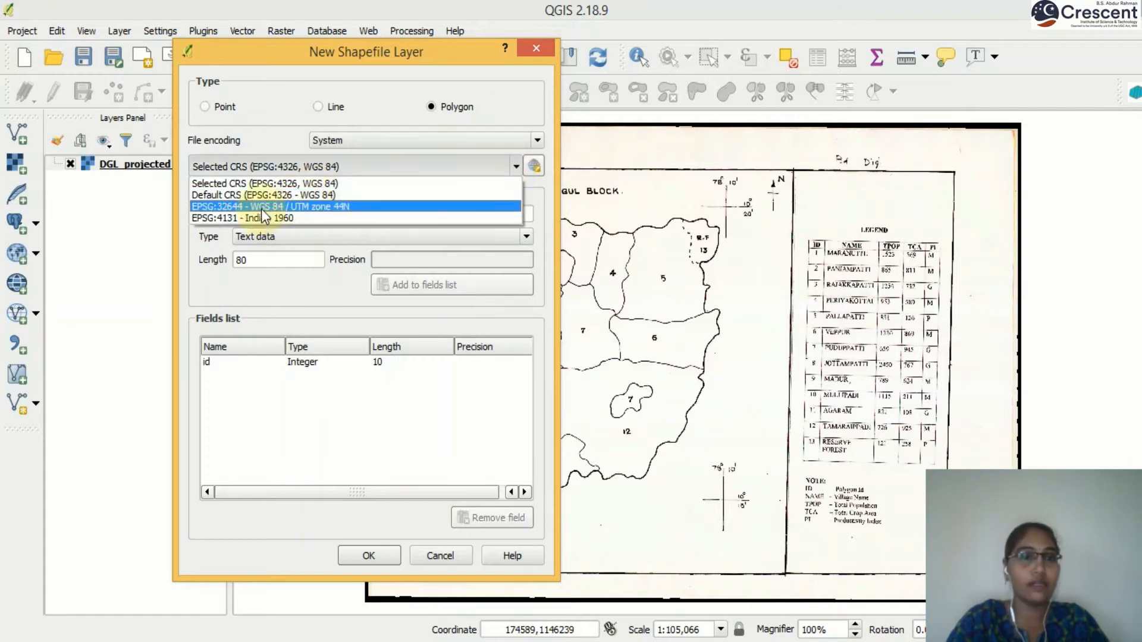
click(337, 209)
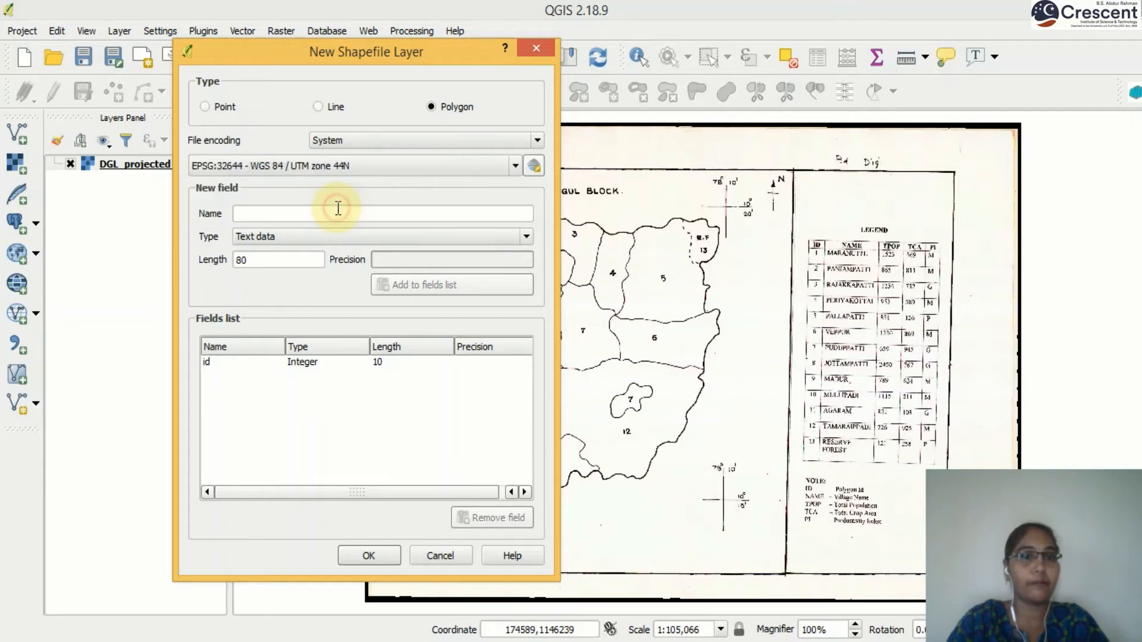
click(376, 552)
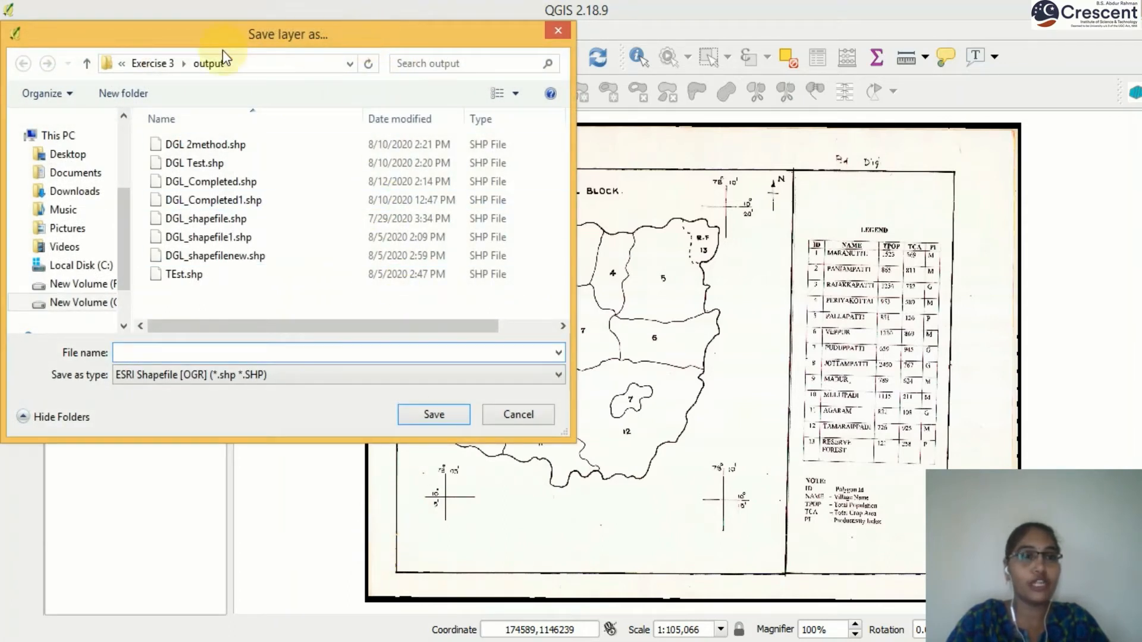
click(148, 67)
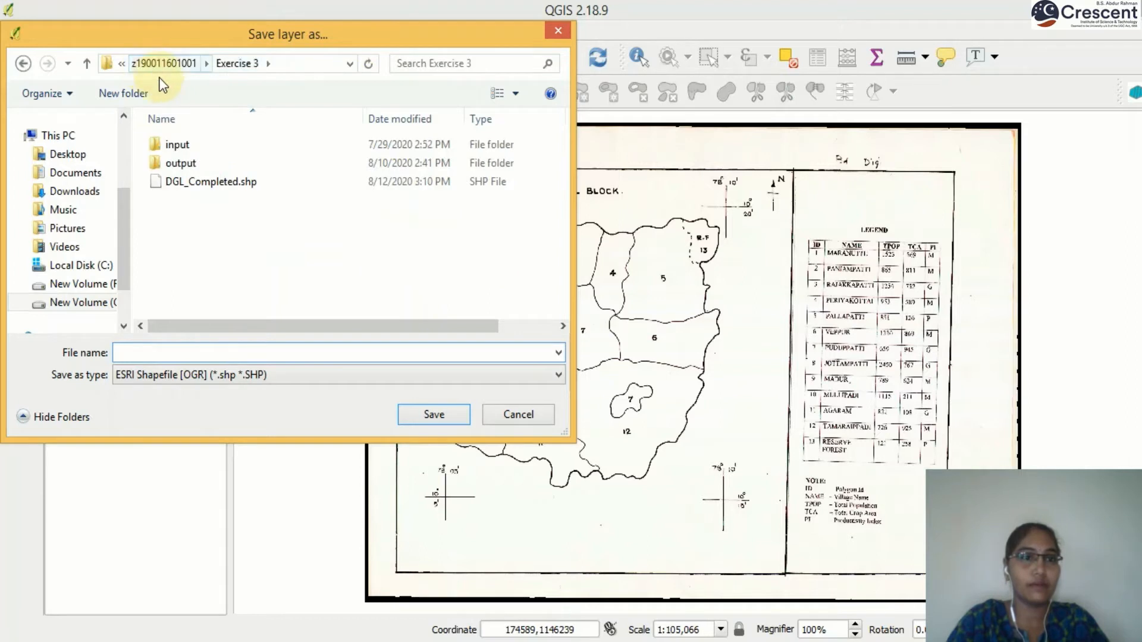
click(206, 63)
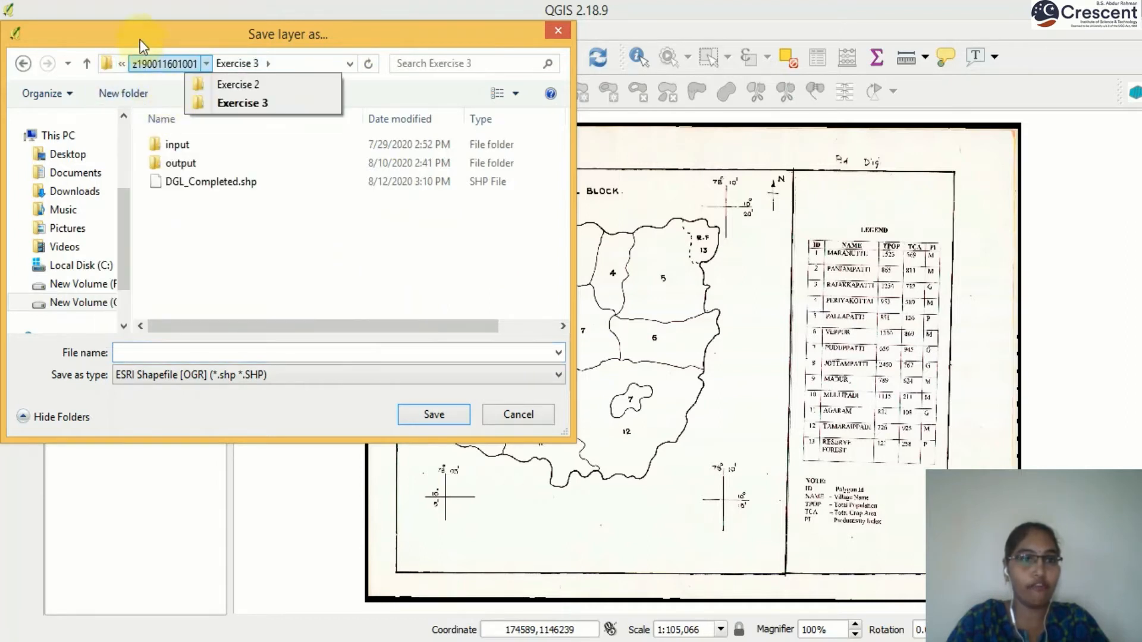
click(121, 63)
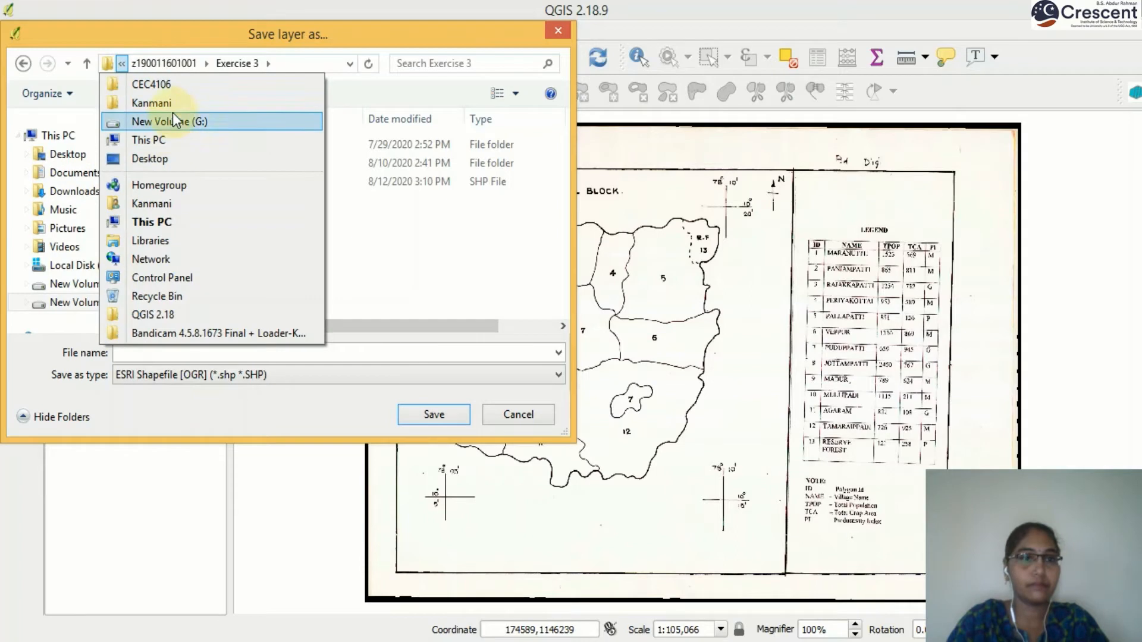
click(179, 88)
double_click(208, 146)
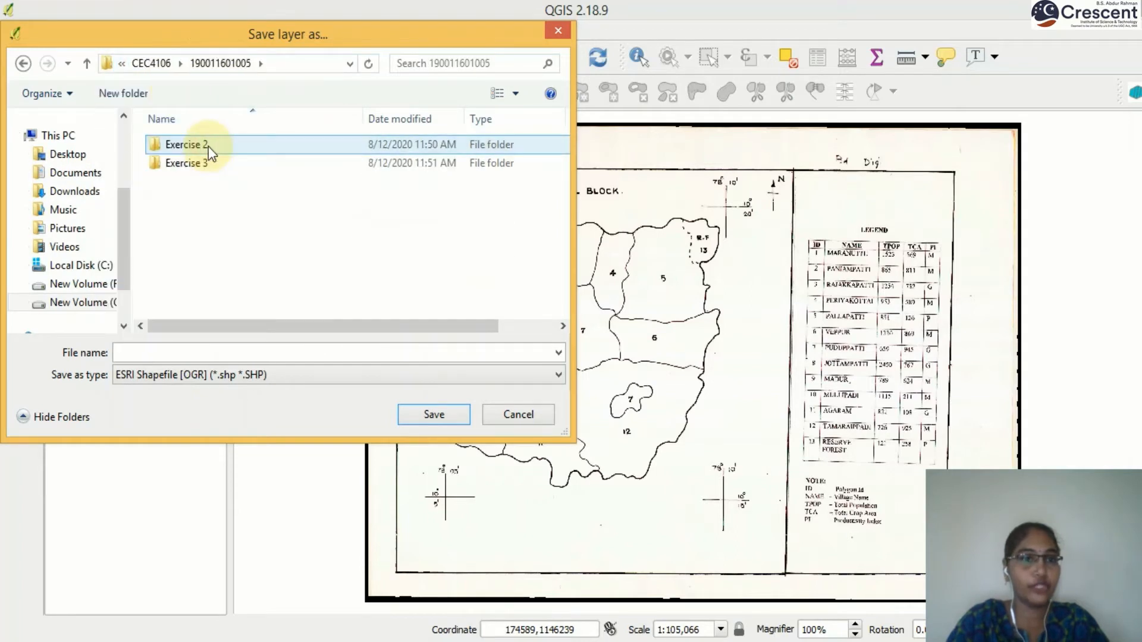
double_click(211, 165)
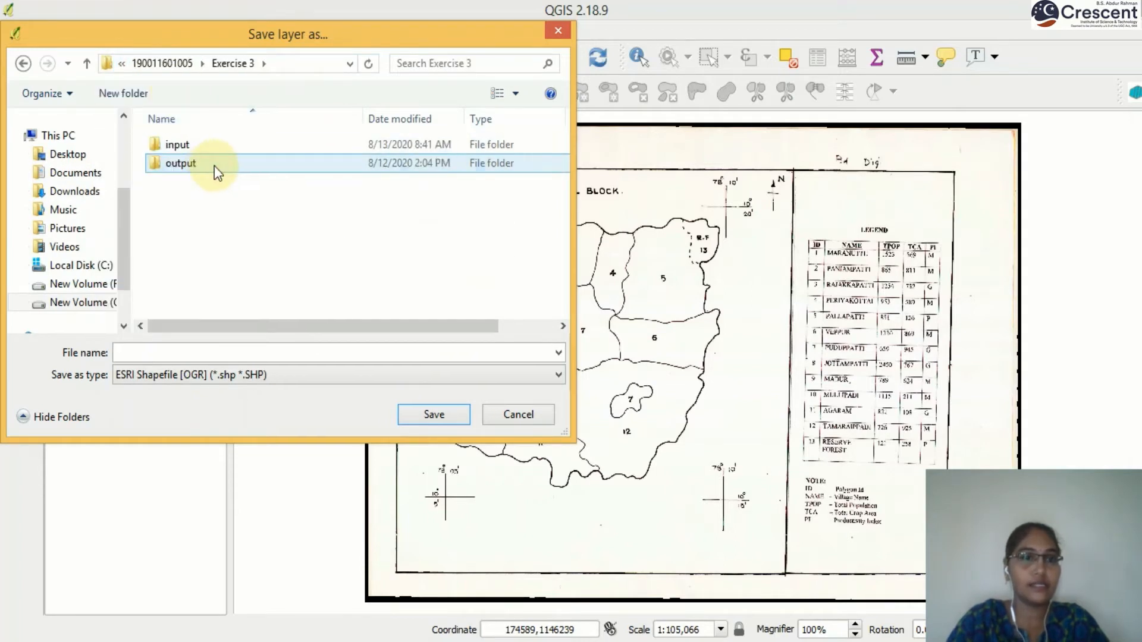
double_click(199, 162)
- Save the shapefile as DGL Vector file1
click(203, 351)
text(DGL m)
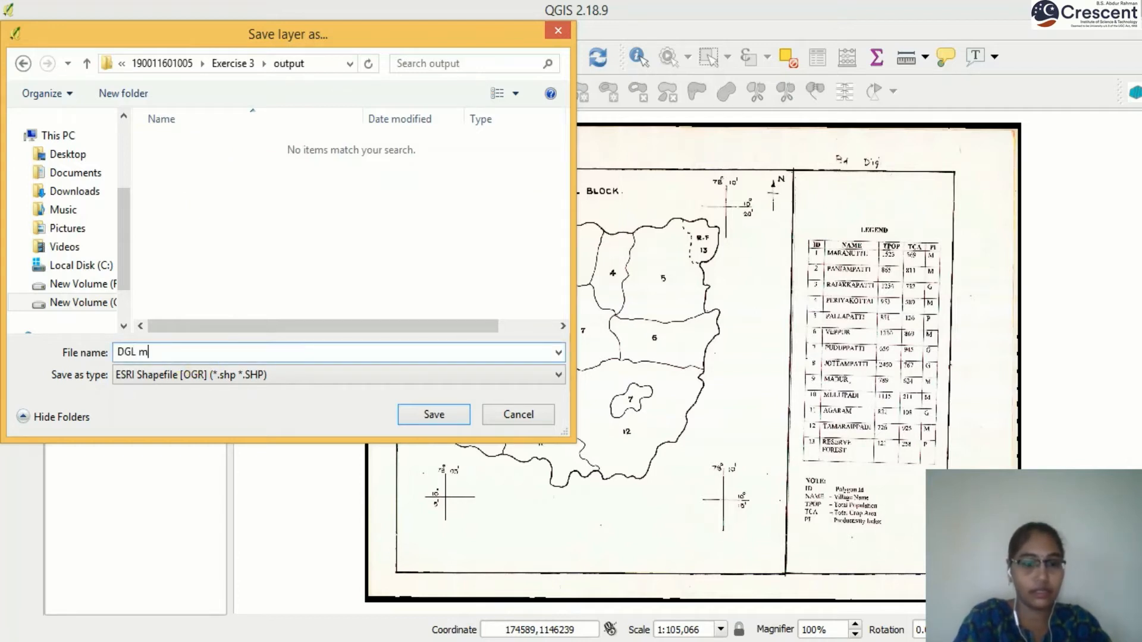
key(BackSpace)
text(Vector file1)
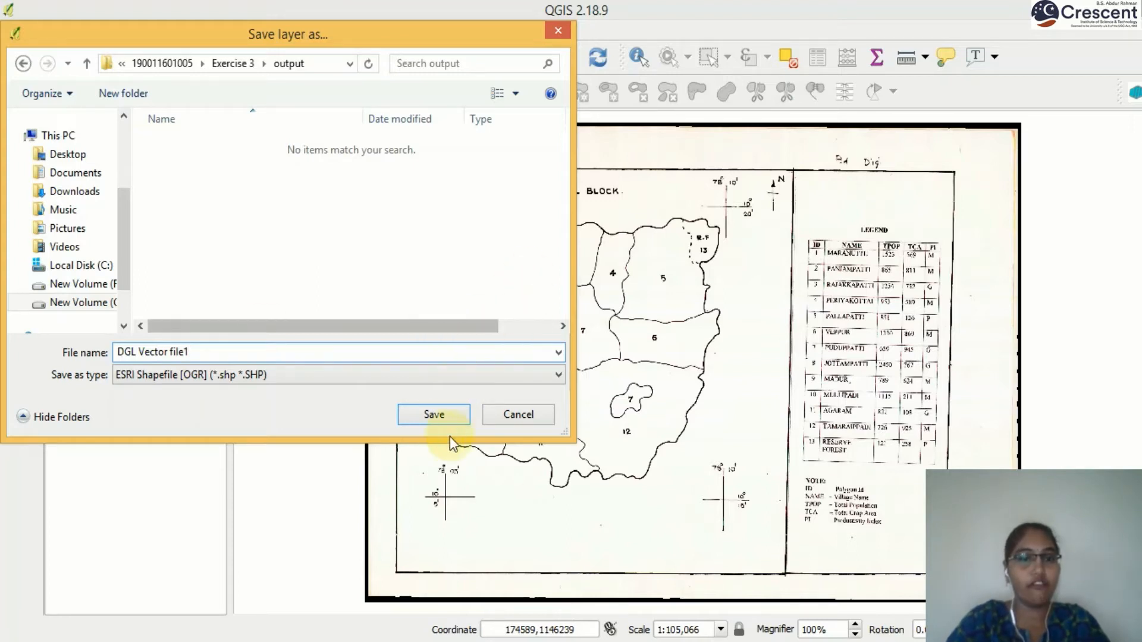
click(445, 413)
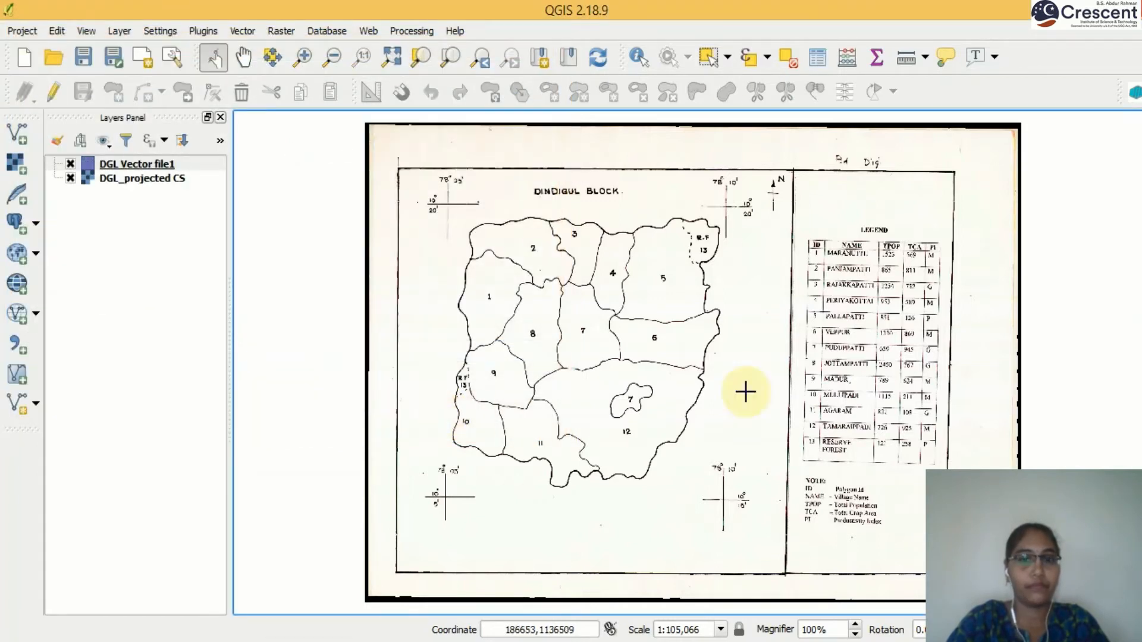
- Select the DGL Vector file1 layer and bring up the panels and toolbars list
click(149, 163)
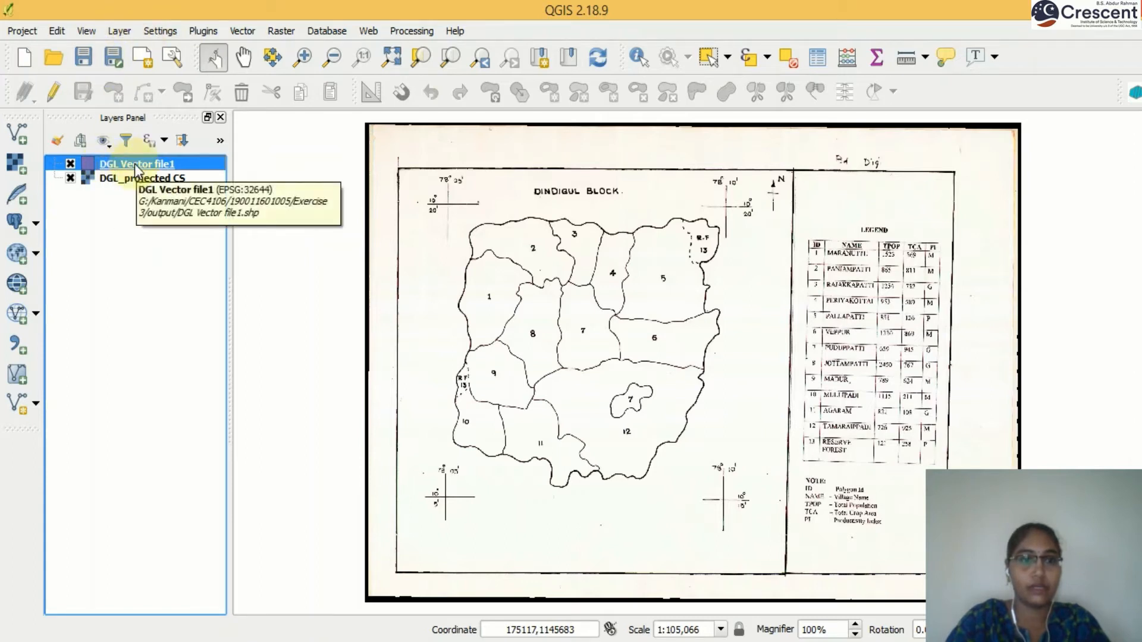
right_click(1023, 56)
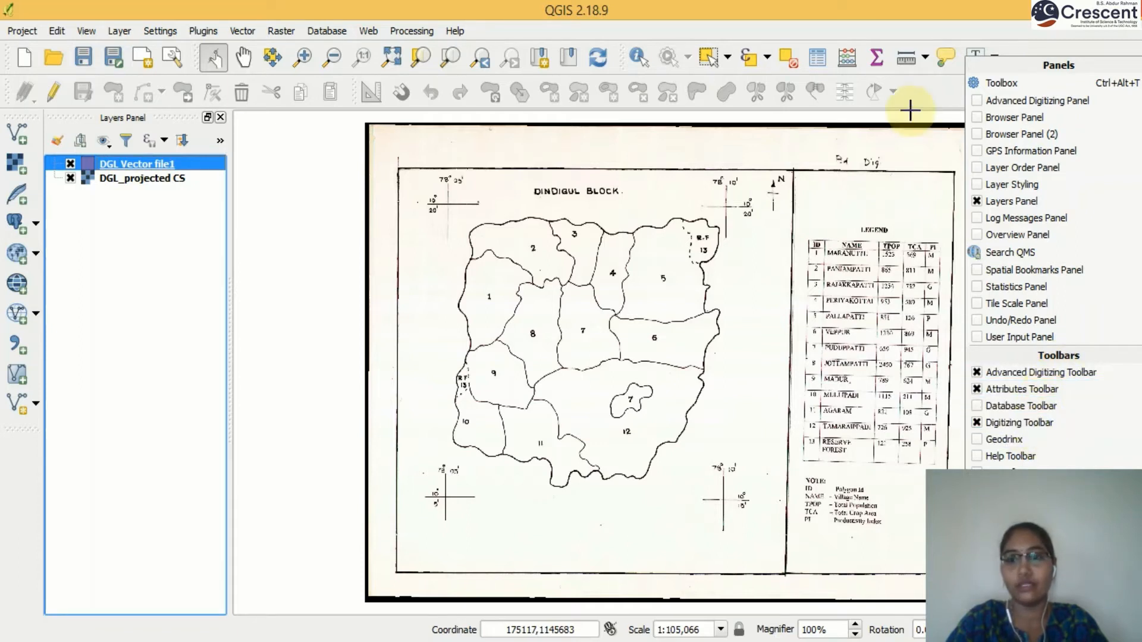
- Dock the Digitizing, Advanced Digitizing and Attributes toolbars, then start editing DGL Vector file1
click(923, 87)
drag(622, 57, 655, 342)
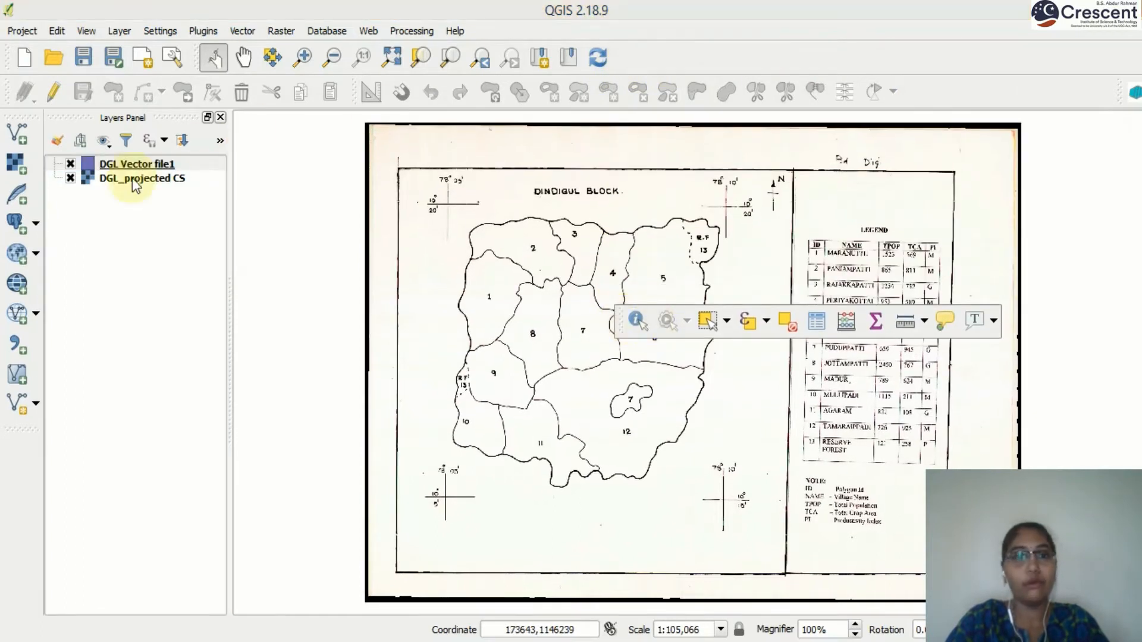
drag(8, 92, 419, 399)
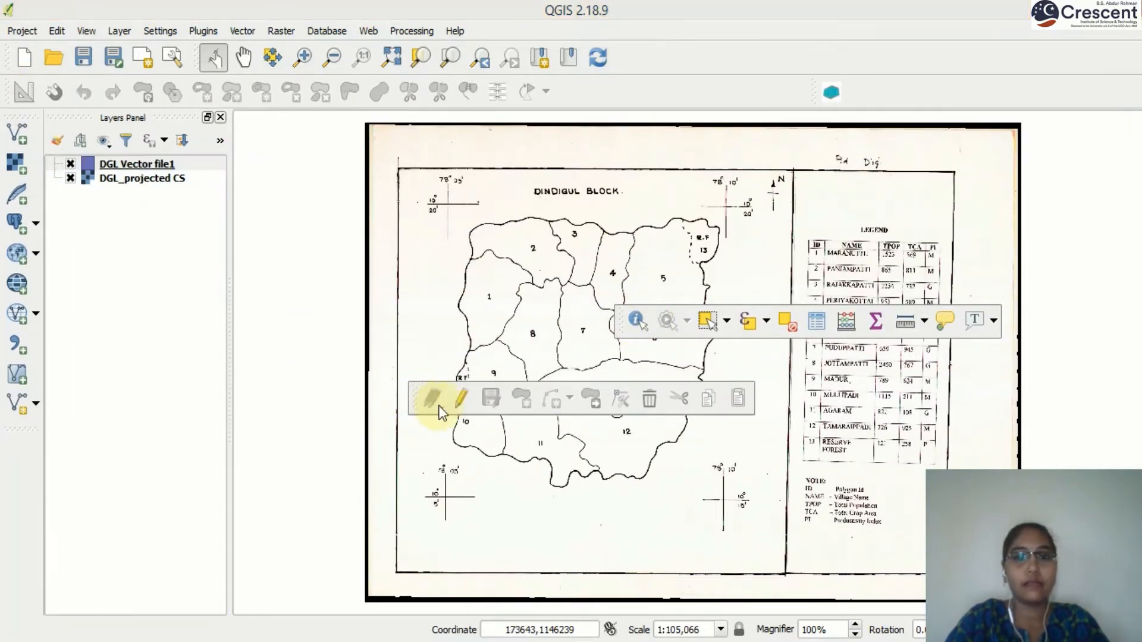
drag(8, 93, 361, 490)
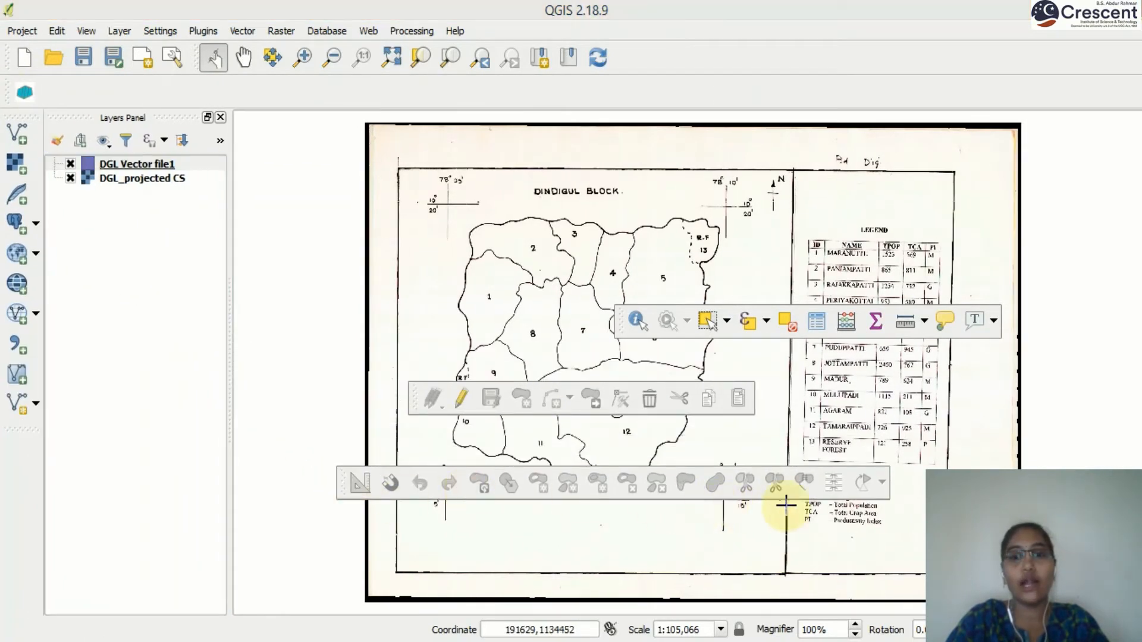
drag(410, 395, 70, 87)
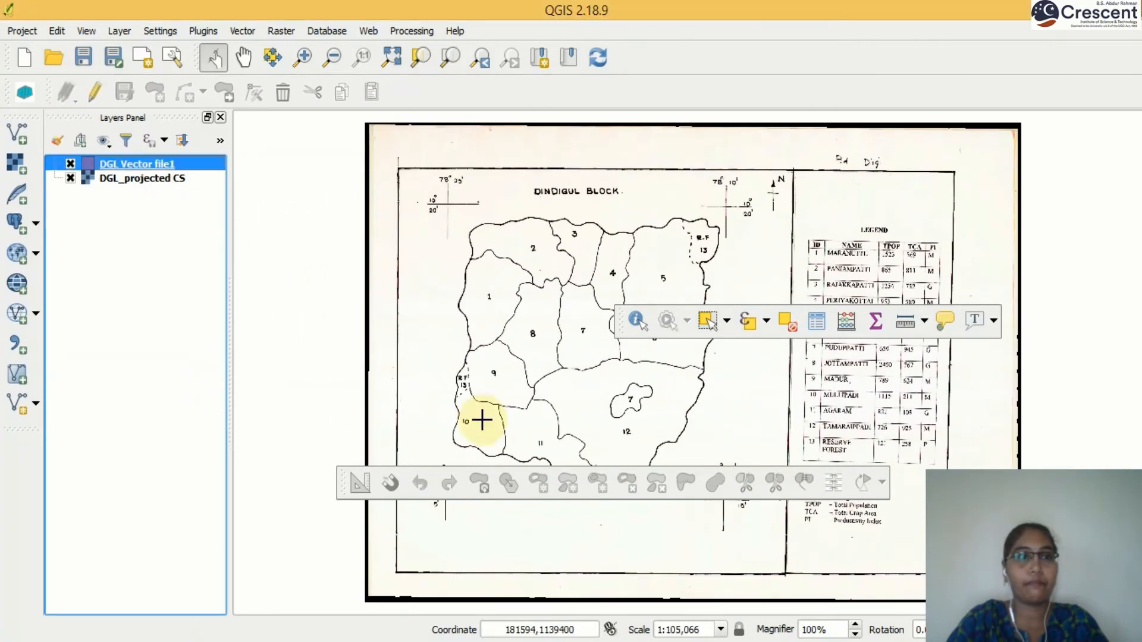
drag(342, 487, 400, 112)
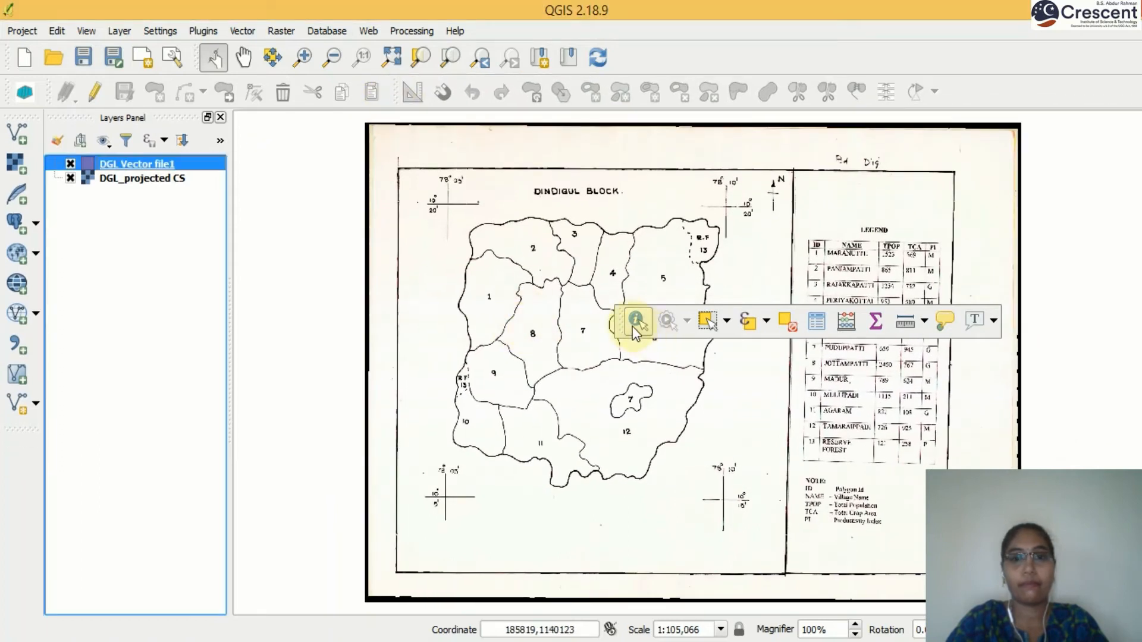
drag(619, 320, 601, 54)
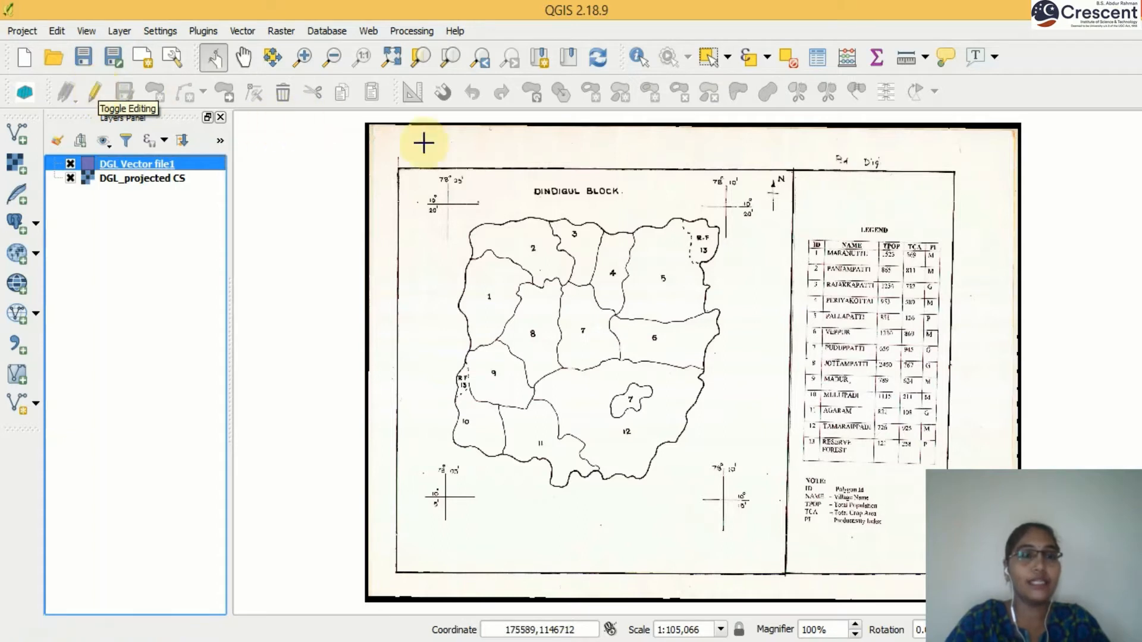
click(96, 94)
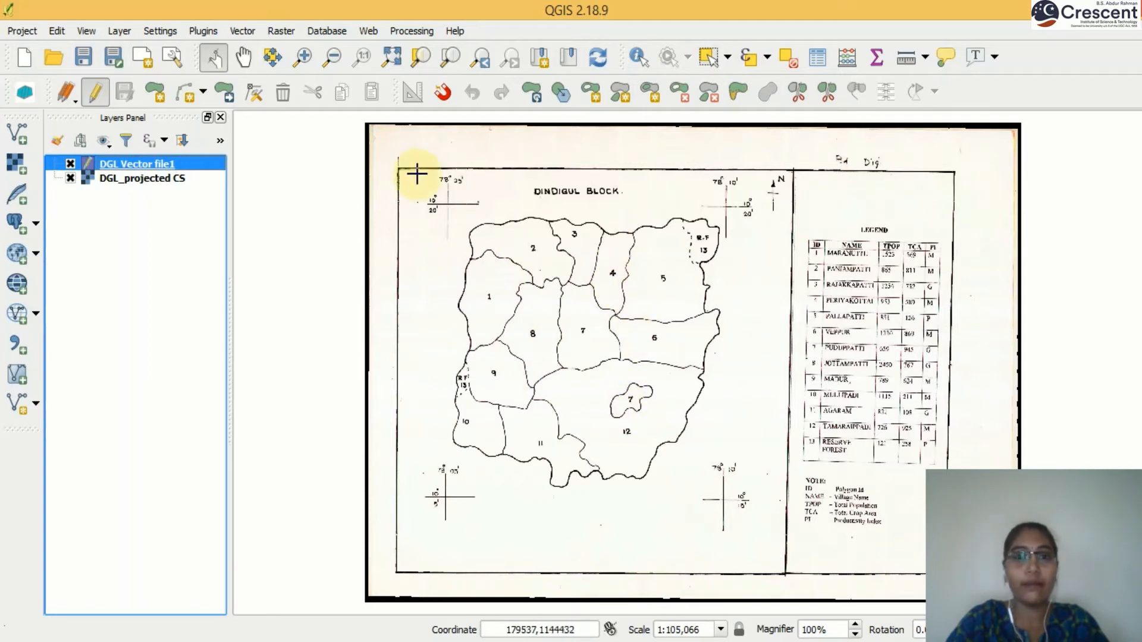
- Zoom and pan onto the boundary junction west of polygon 1, reaching about 1:4,654
click(303, 58)
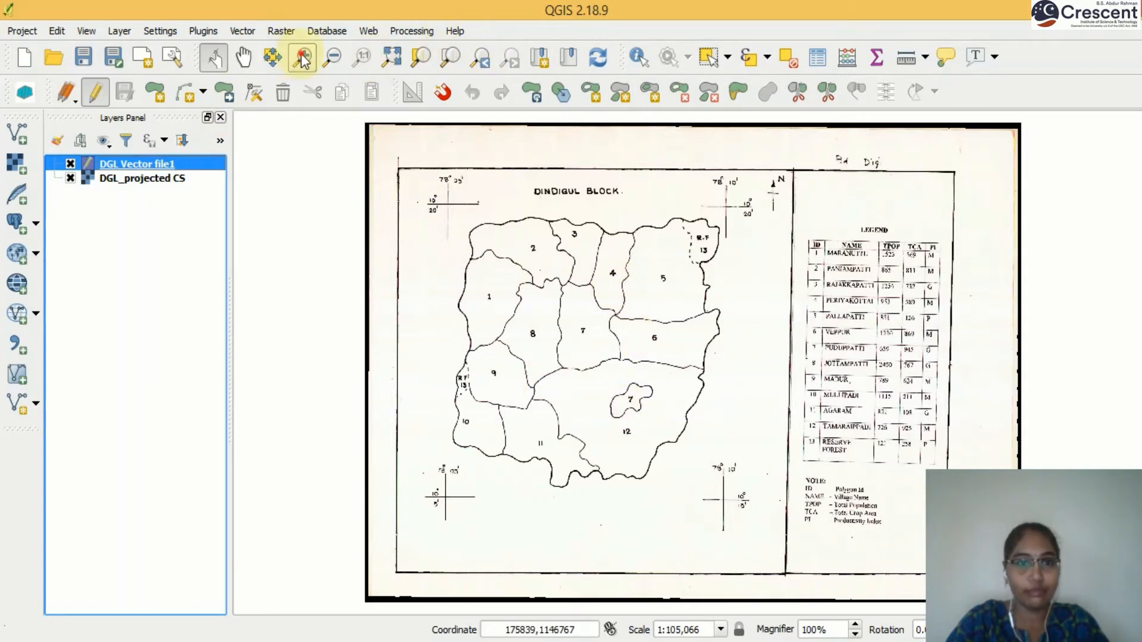
drag(442, 217, 573, 382)
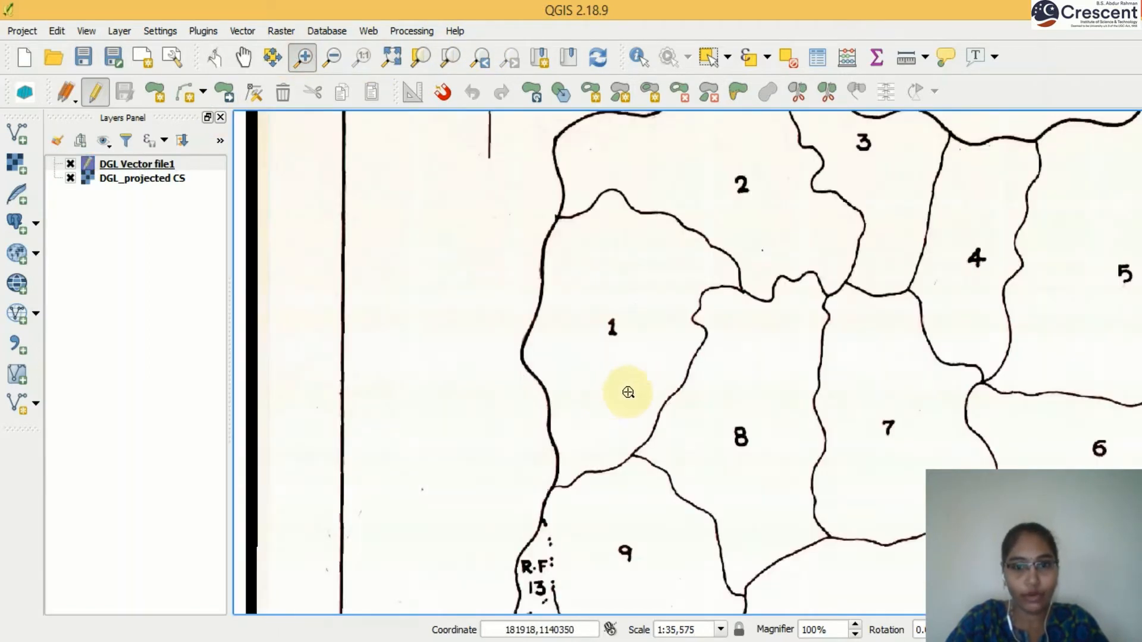
drag(514, 379, 740, 577)
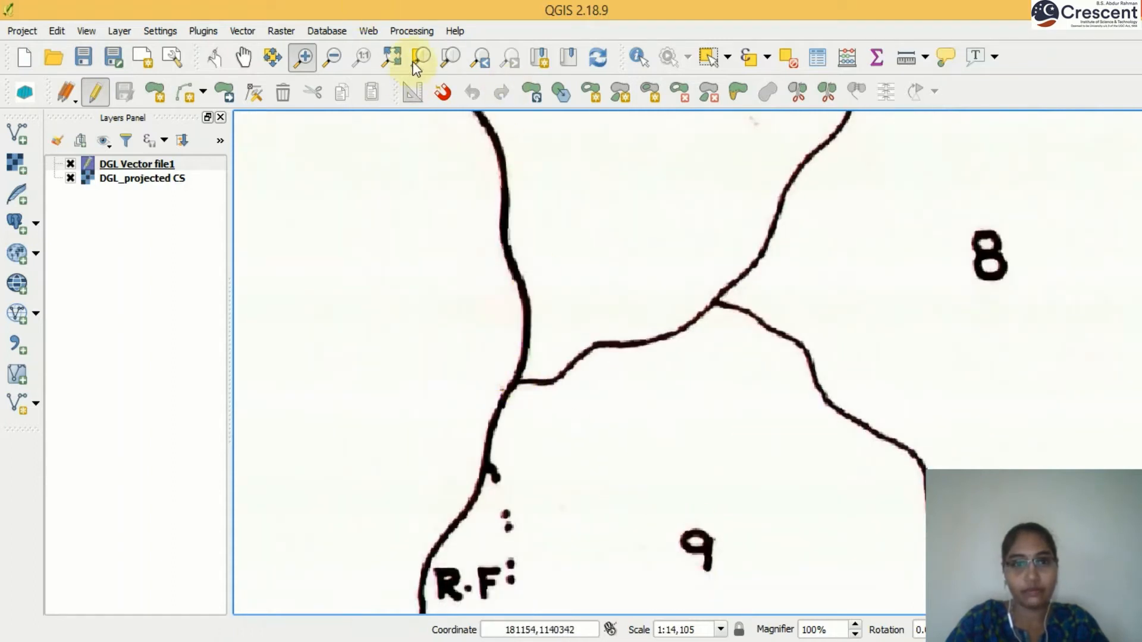
click(333, 56)
drag(507, 212, 690, 420)
click(243, 56)
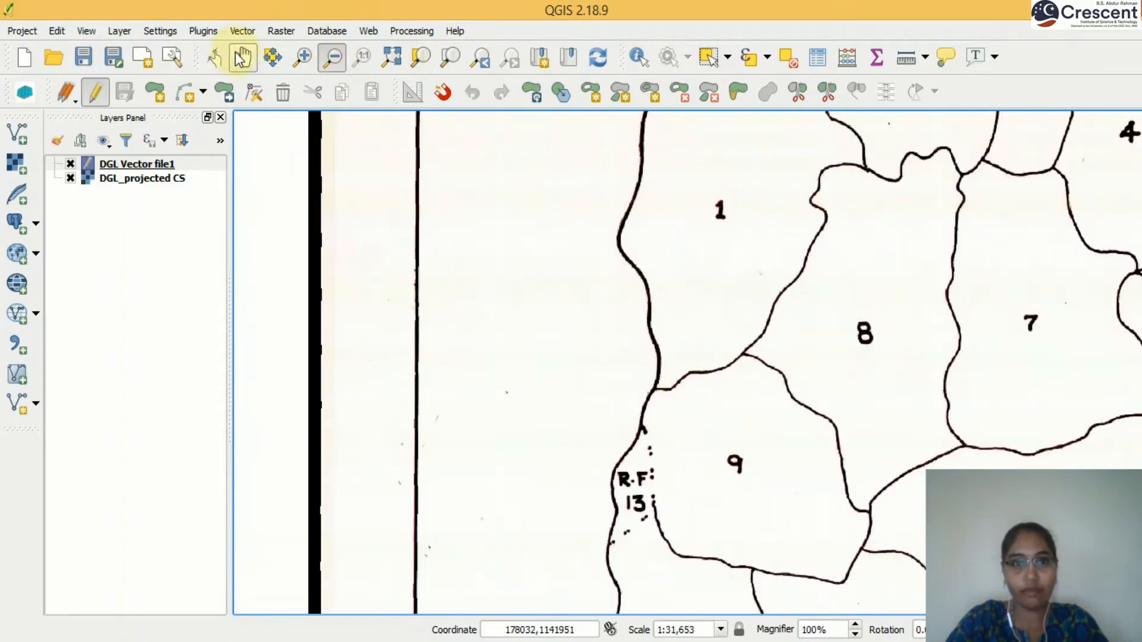
drag(677, 375, 571, 527)
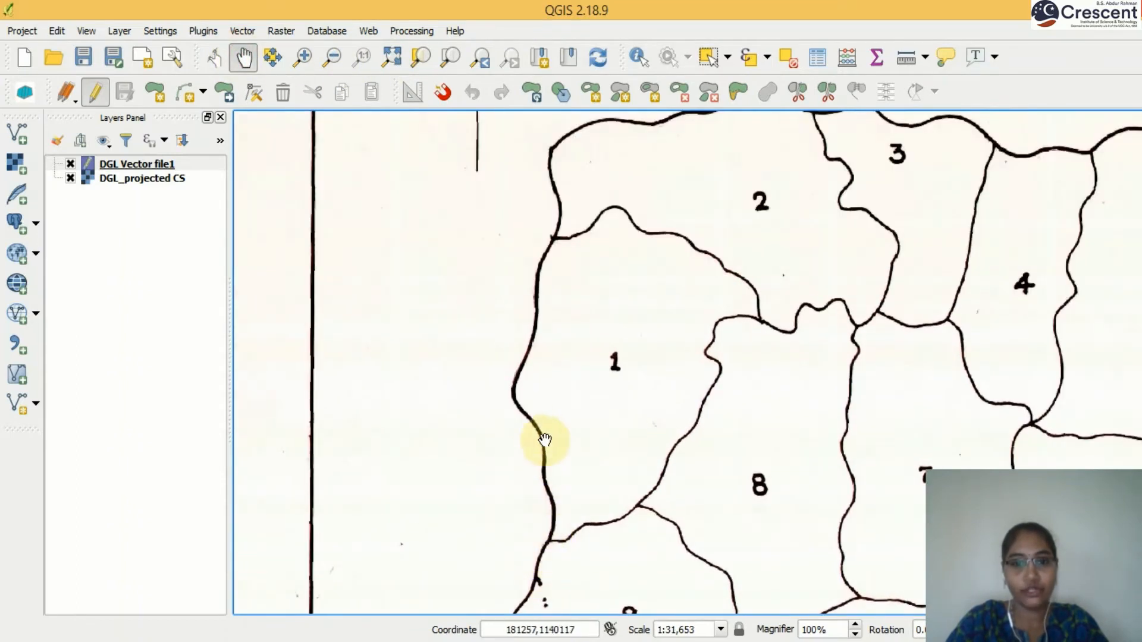
drag(695, 396, 661, 372)
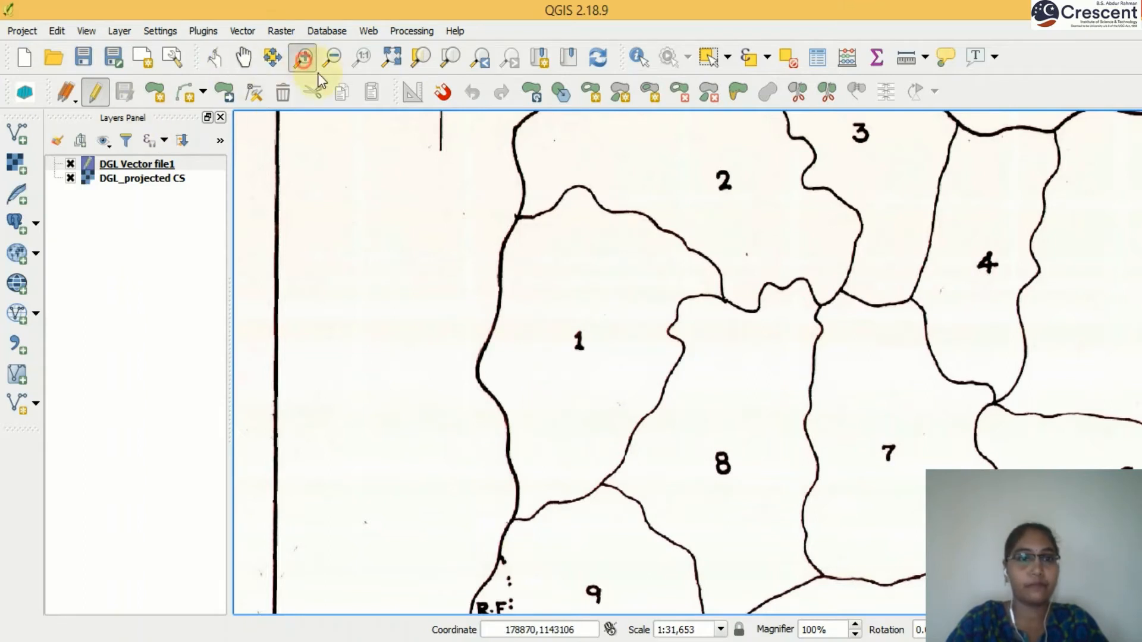
drag(459, 420, 655, 574)
drag(446, 296, 777, 530)
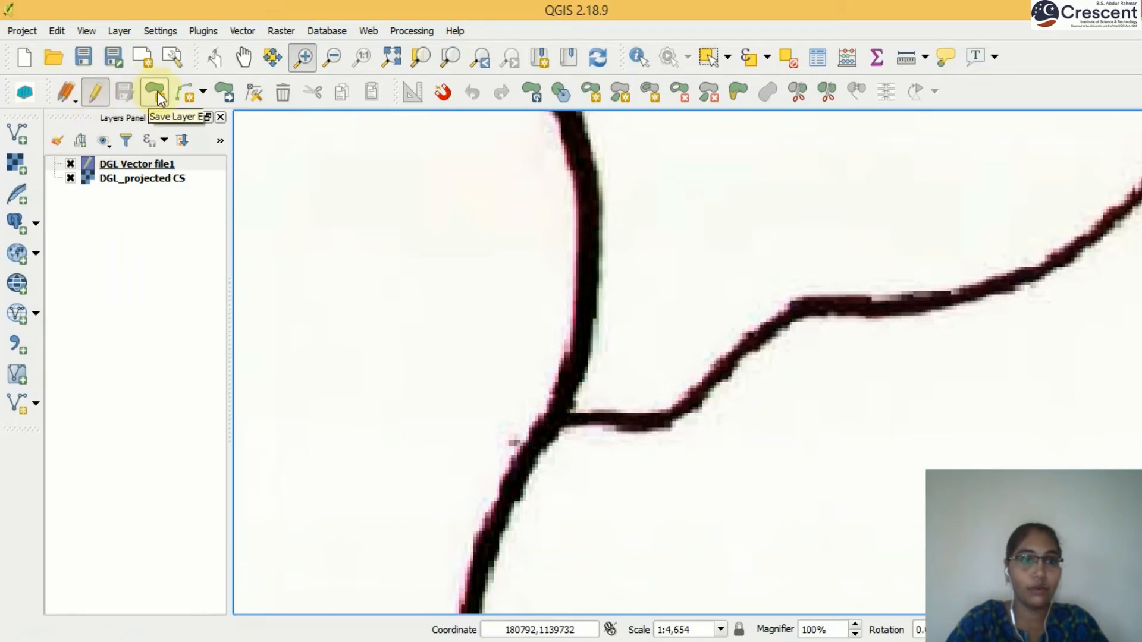
- Start a new polygon at the junction and trace four vertices up the western boundary
click(155, 93)
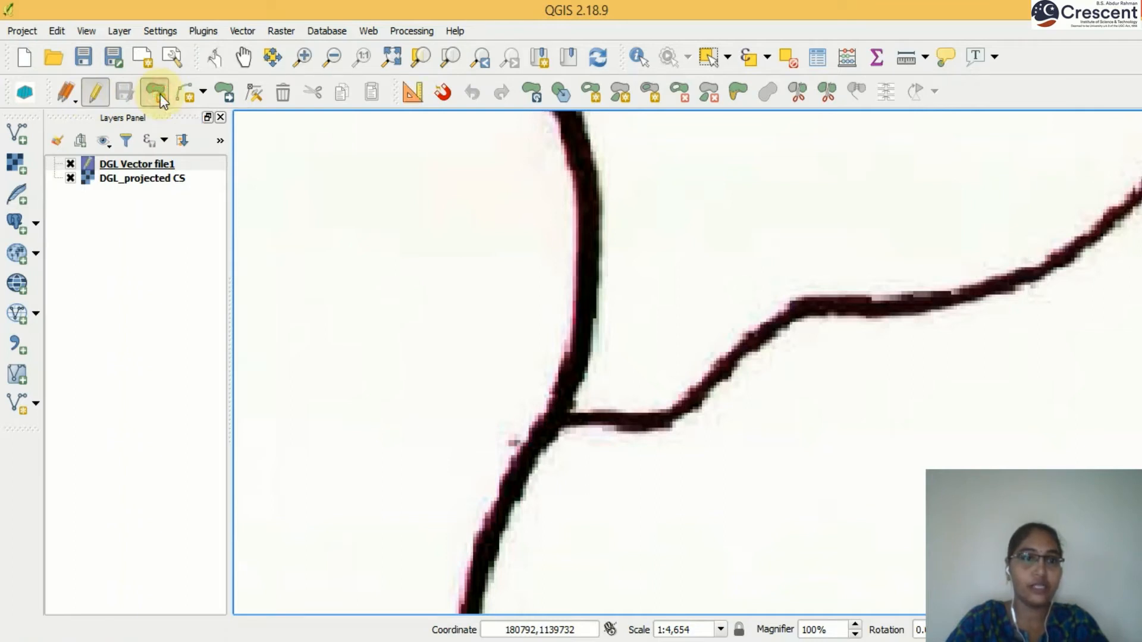
click(559, 412)
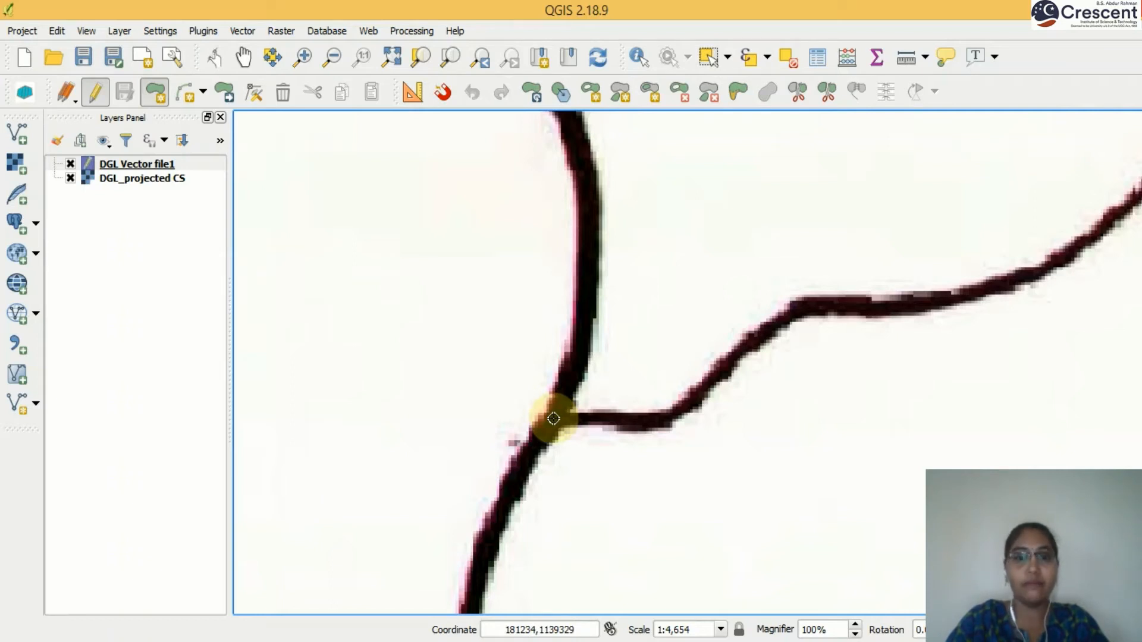
click(568, 392)
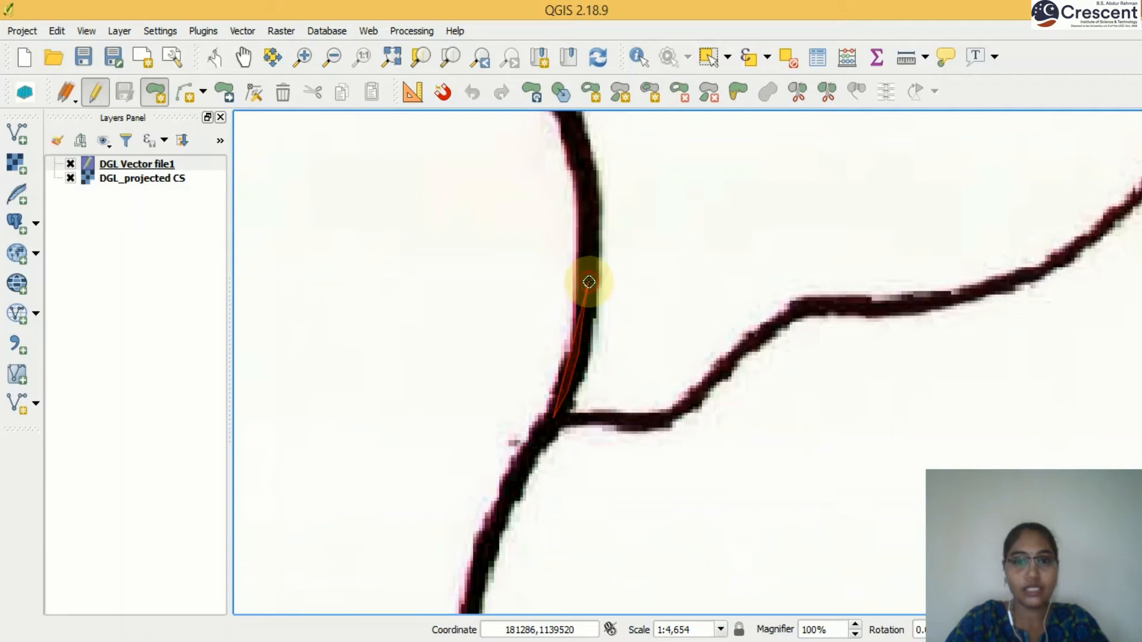
click(576, 151)
click(567, 117)
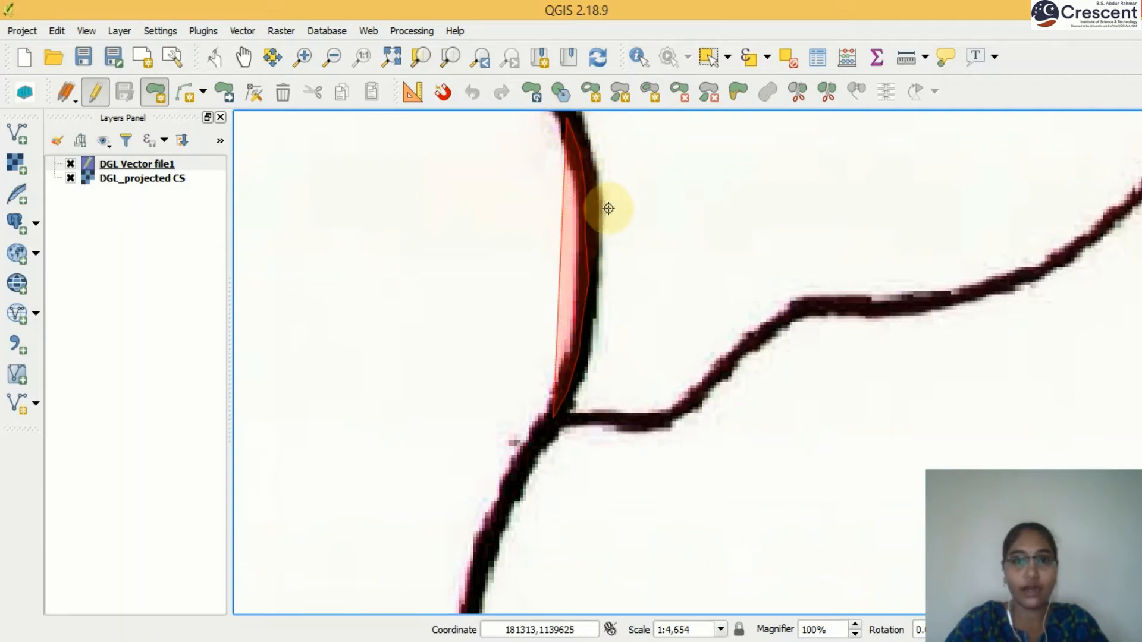
- Pan north along the boundary and add two more vertices up the line
click(243, 58)
drag(612, 199, 524, 552)
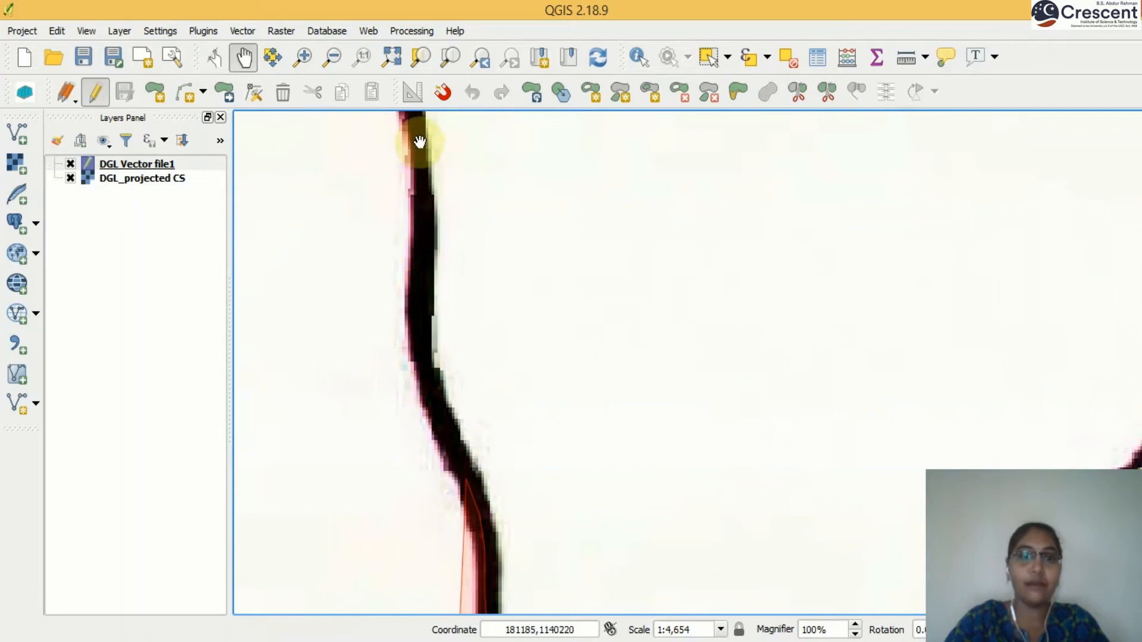
click(156, 94)
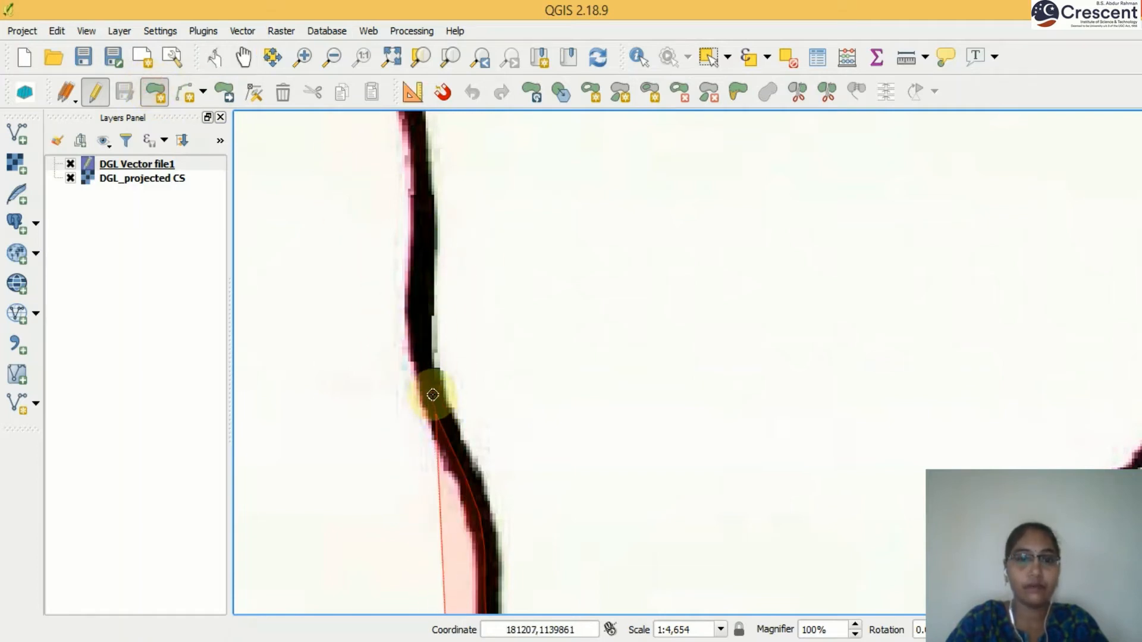
click(423, 324)
click(425, 253)
- Add more vertices up the boundary line, panning upward with the Up arrow key
click(423, 198)
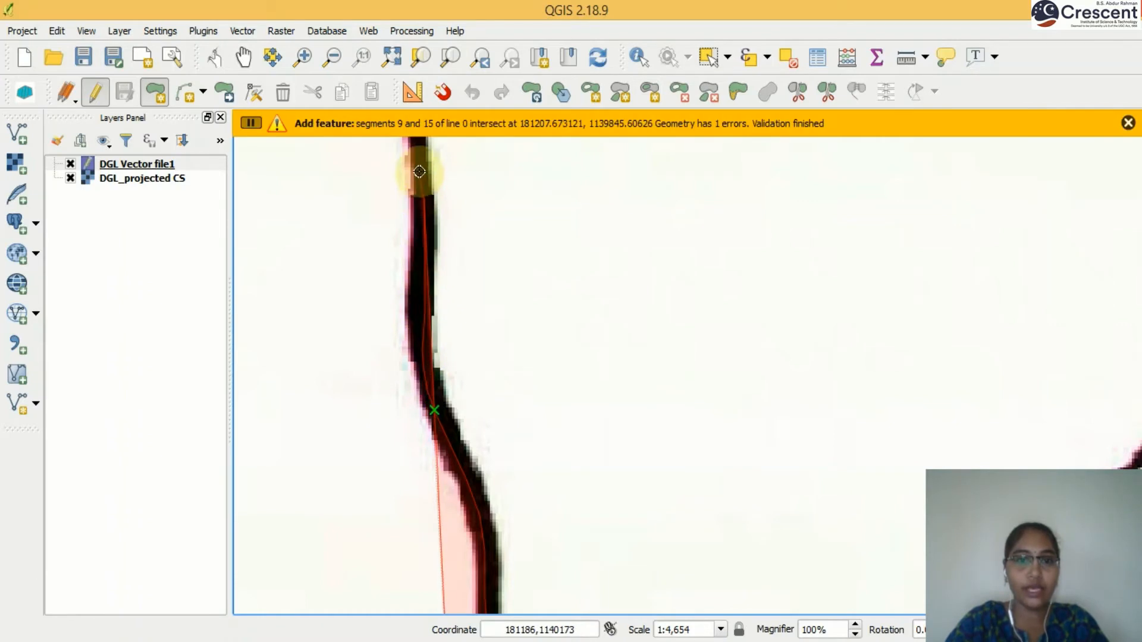
click(418, 164)
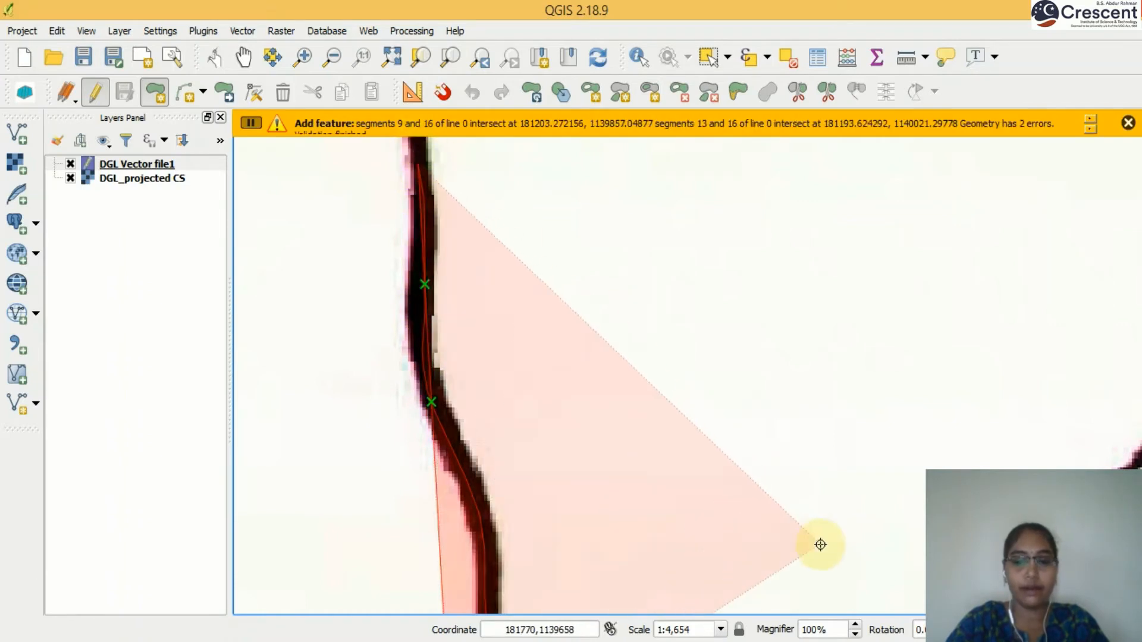
key(Up)
key(Up)
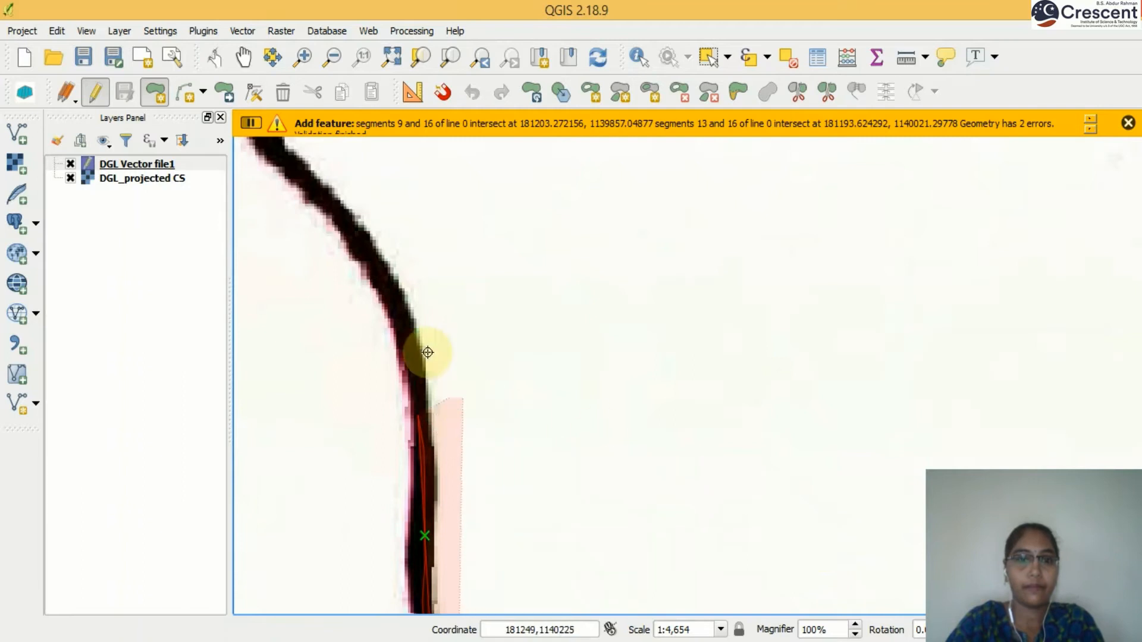
click(411, 362)
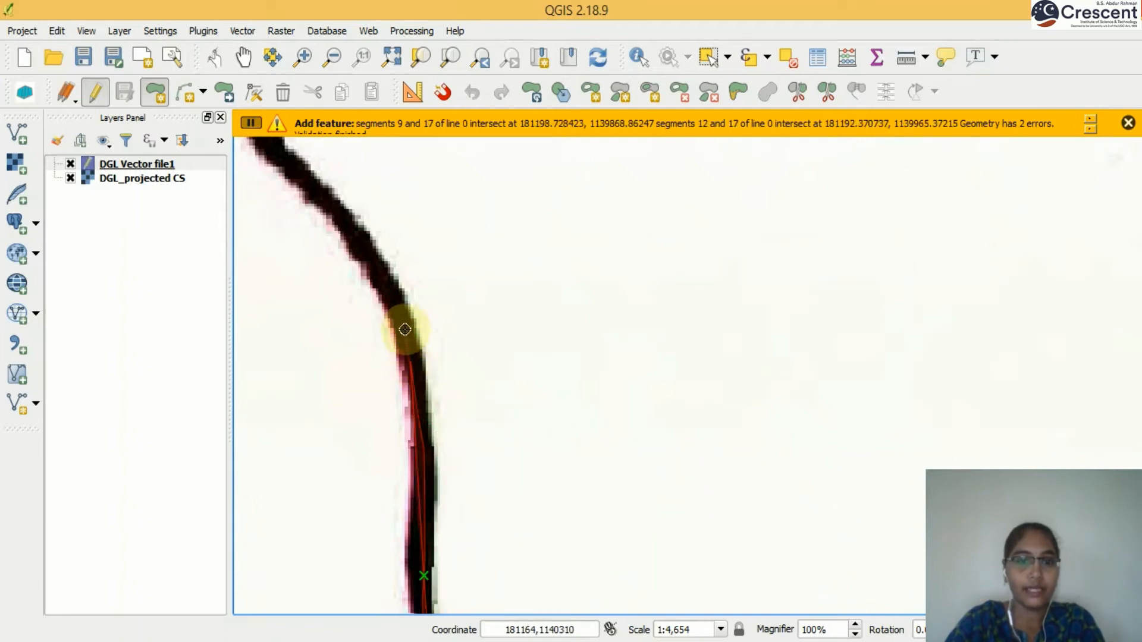
click(404, 329)
click(395, 309)
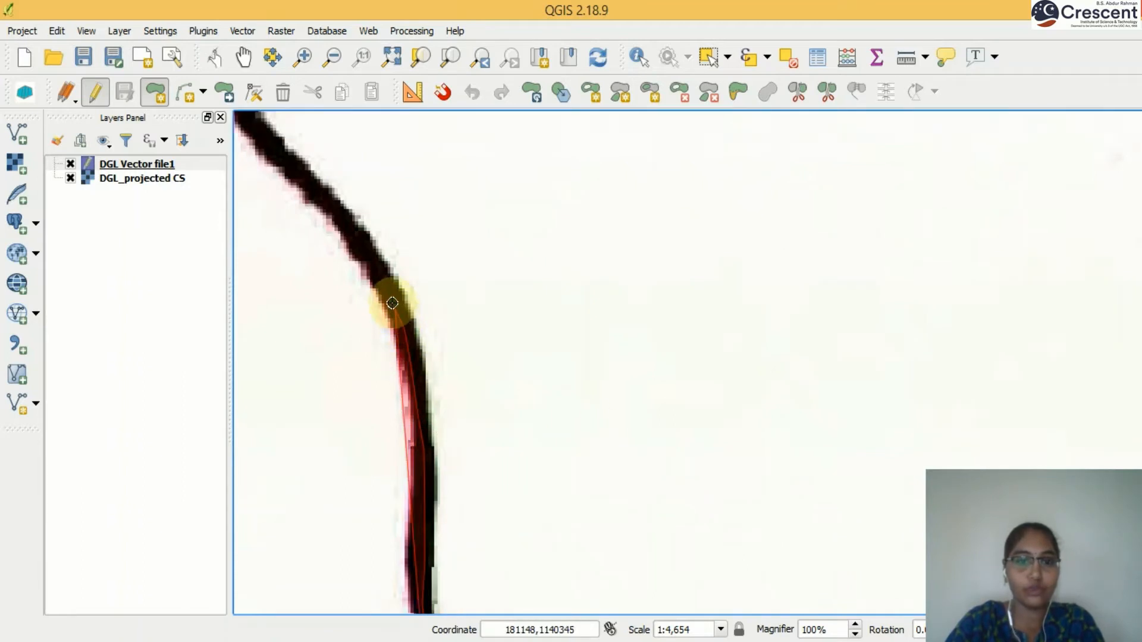
click(386, 290)
click(373, 268)
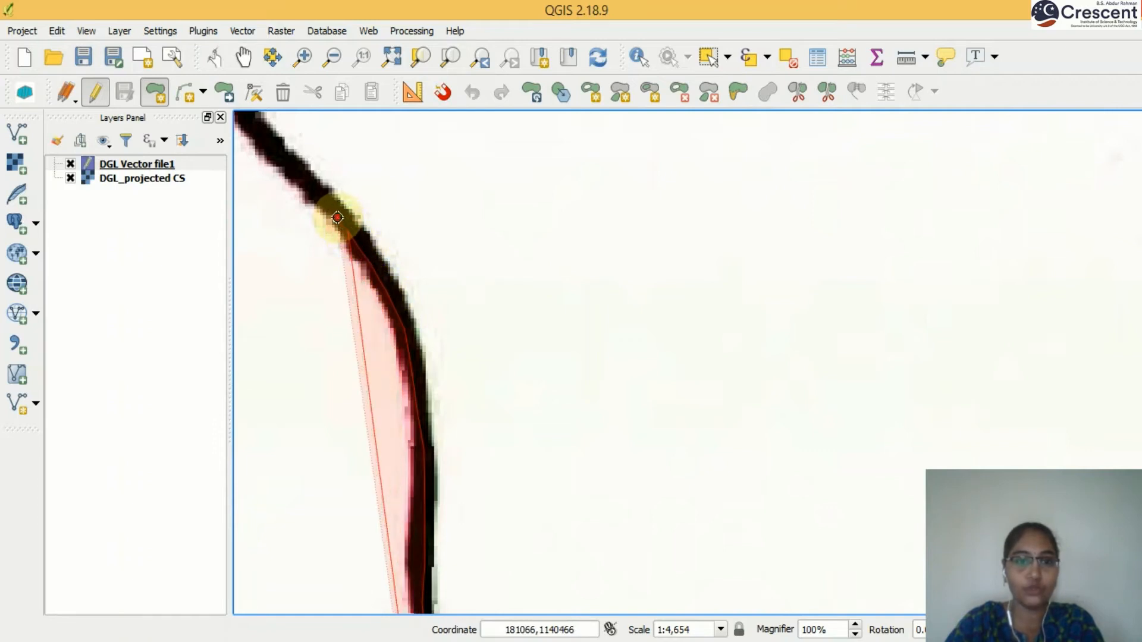
- Trace vertices around the curving boundary toward its westward bend, panning left and up
click(316, 193)
click(304, 181)
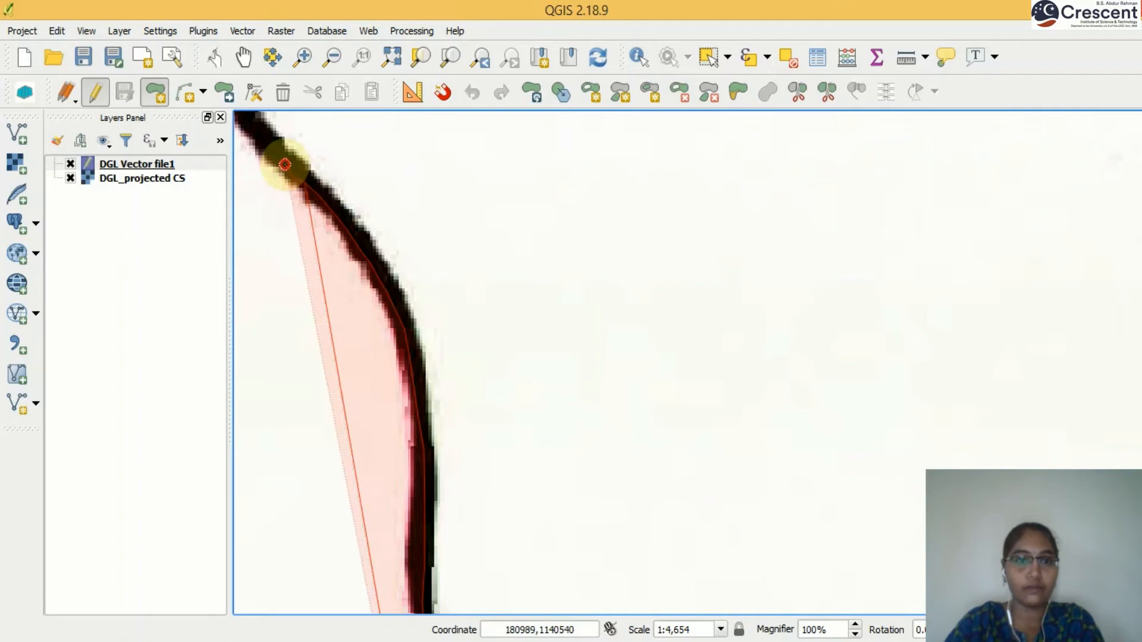
click(283, 164)
click(254, 127)
key(Left)
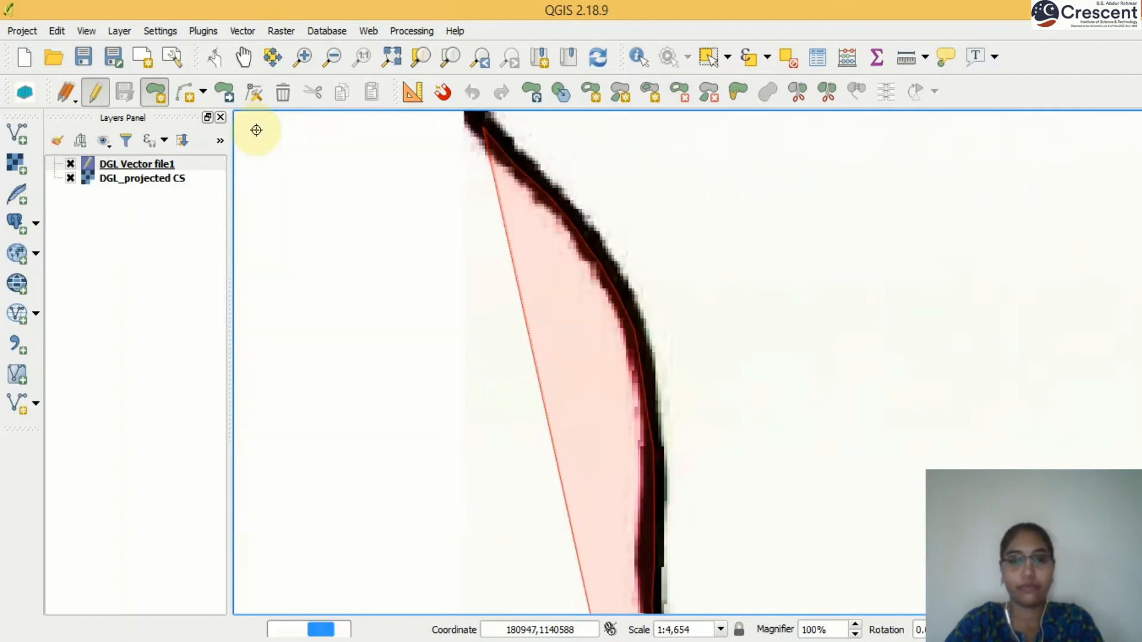
key(Up)
key(Up)
key(Up)
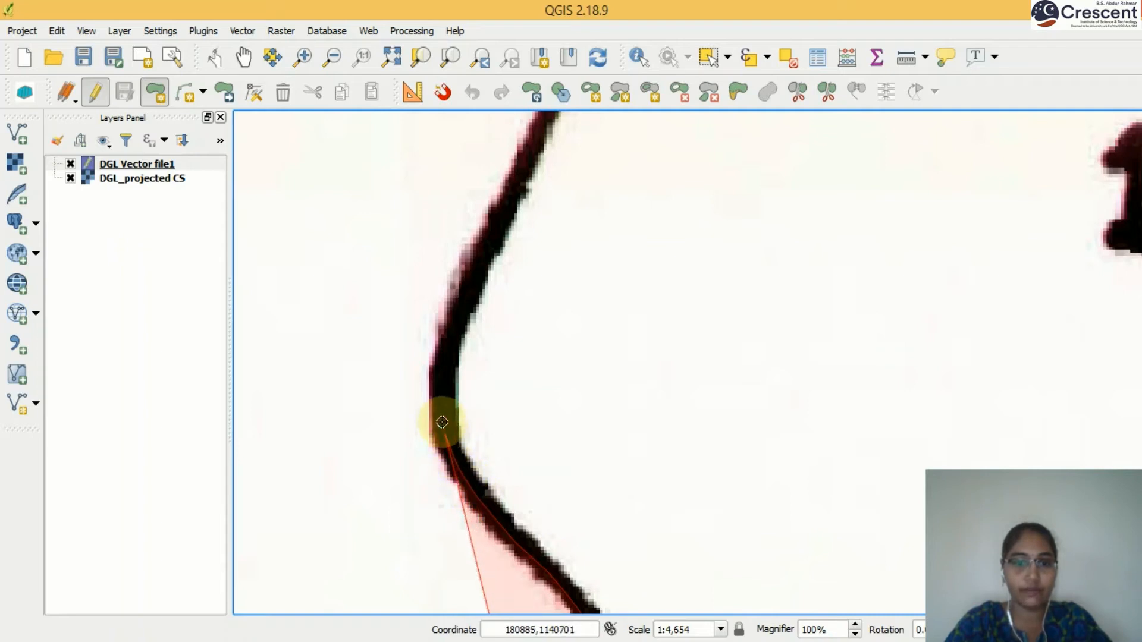
- Add eight vertices tracing the river boundary northward to the top of the view
click(438, 395)
click(438, 369)
click(444, 353)
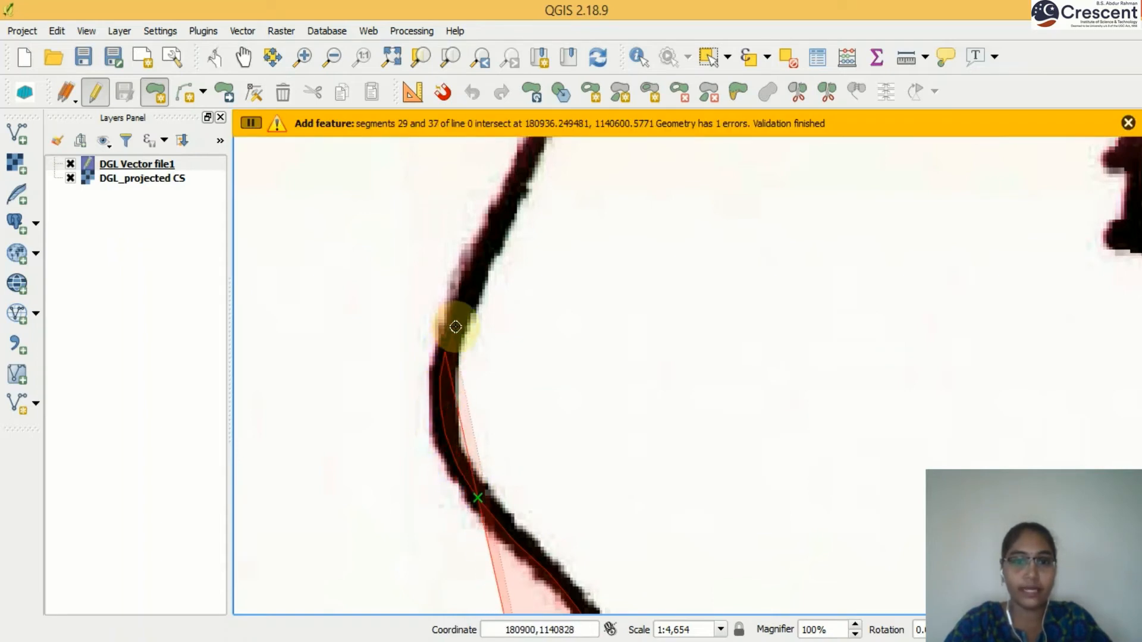
click(457, 320)
click(473, 280)
click(499, 234)
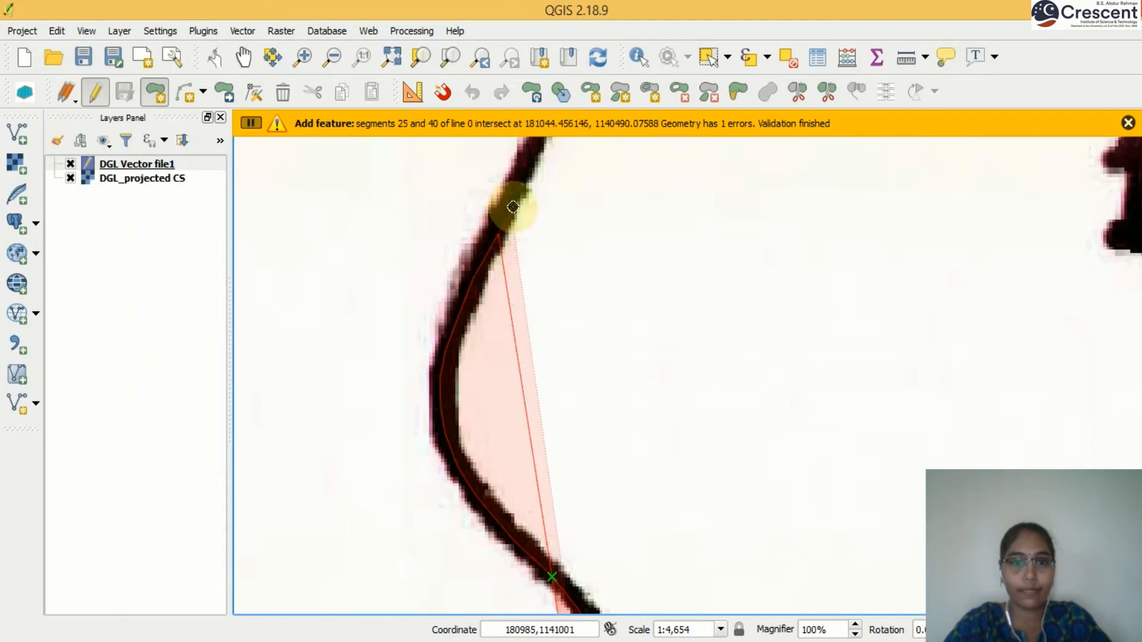
click(517, 188)
click(531, 153)
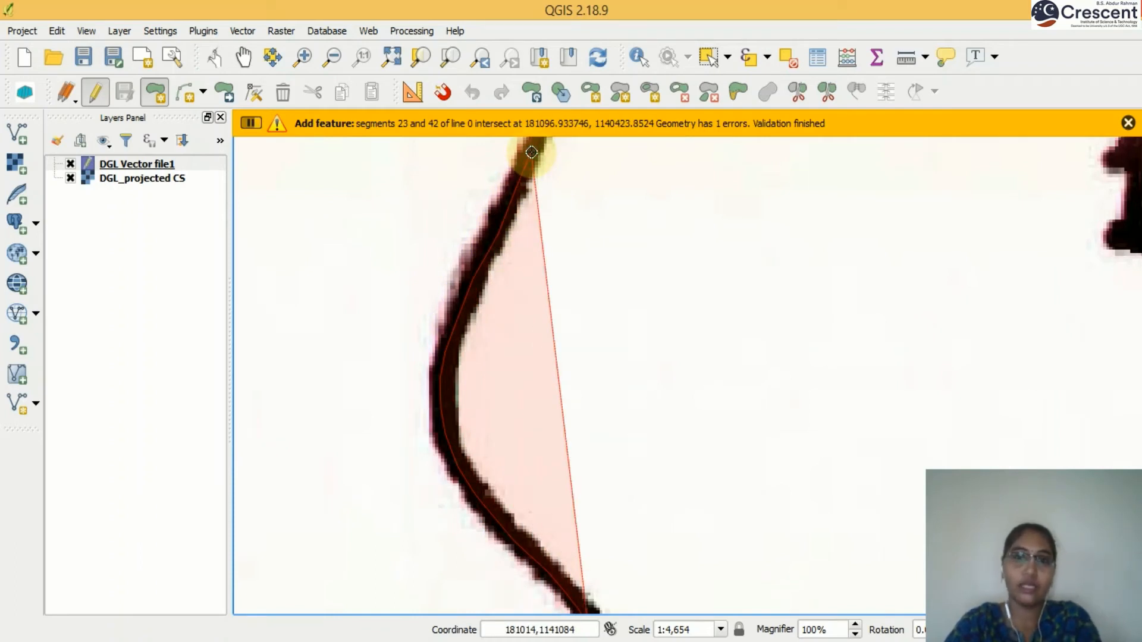
- Continue the outline up the next stretch of the river with six more vertices
key(Up)
key(Up)
click(547, 358)
click(567, 306)
click(575, 261)
click(587, 239)
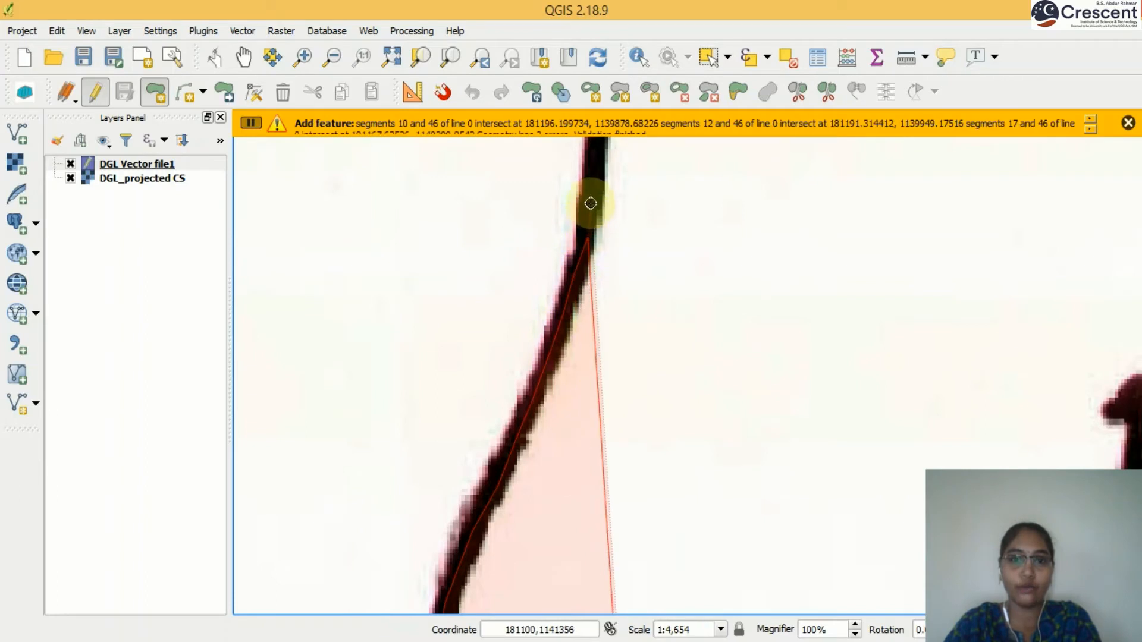
click(590, 203)
click(593, 156)
- Extend the trace further north along the river line
key(Up)
key(Up)
key(Up)
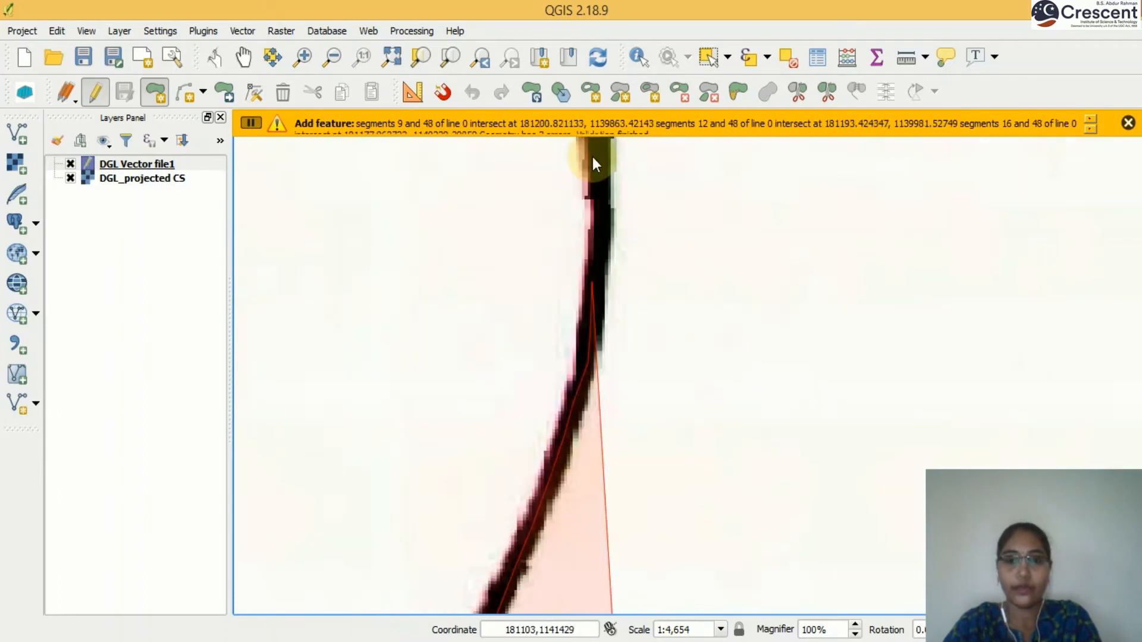
click(595, 389)
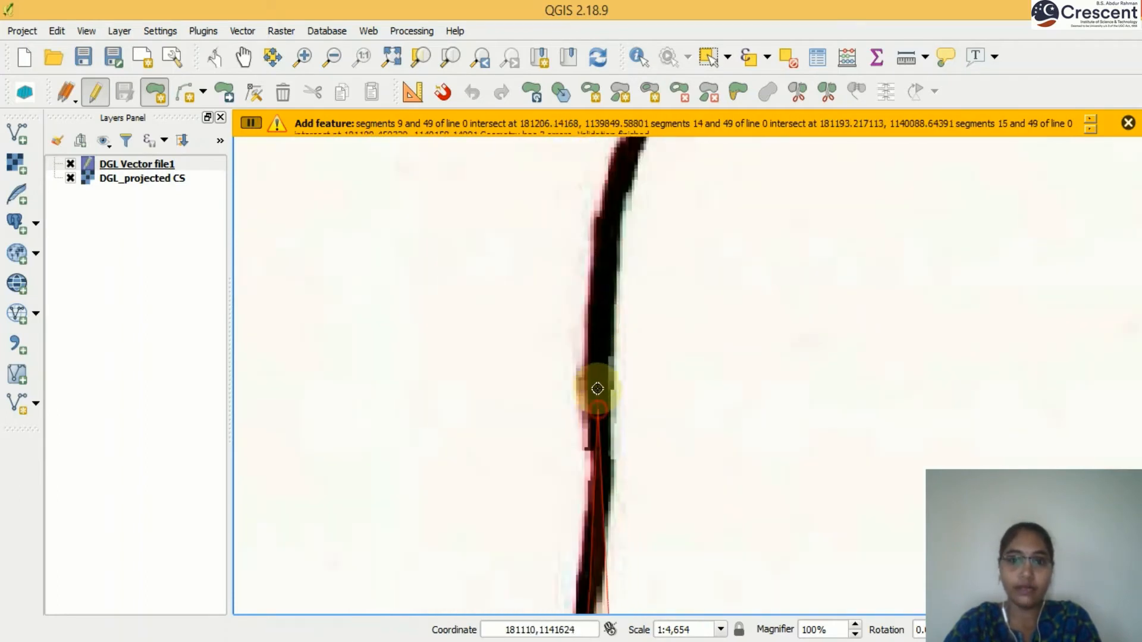
click(601, 321)
click(597, 295)
click(608, 243)
click(625, 158)
- Reach the northern river junction and follow the right-hand branch eastward
key(Up)
key(Up)
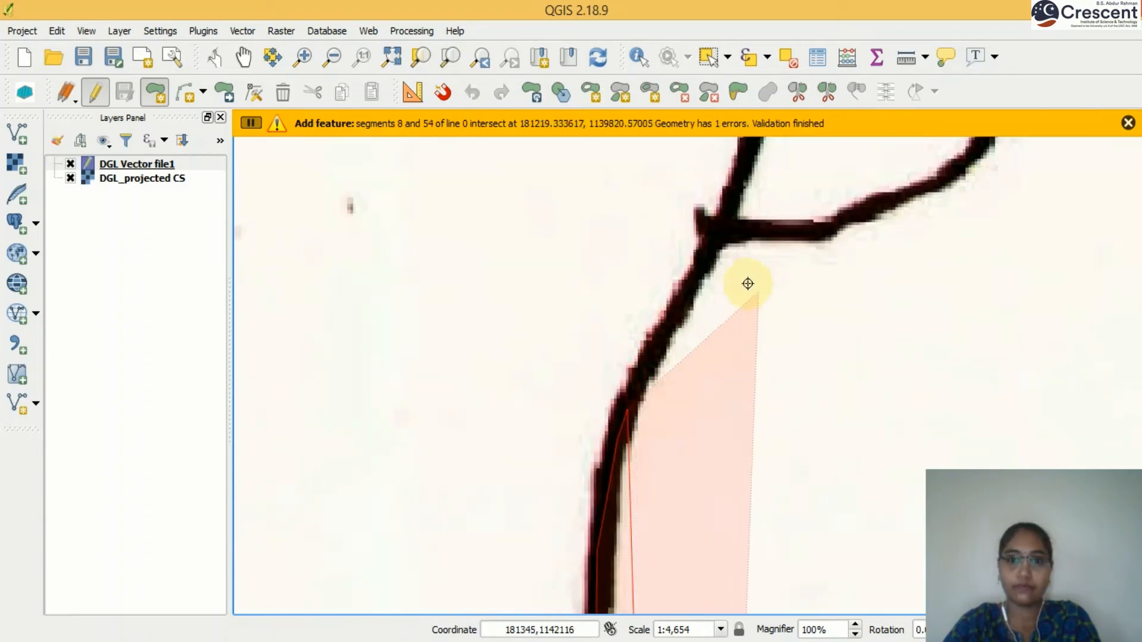
click(685, 299)
click(708, 256)
click(719, 227)
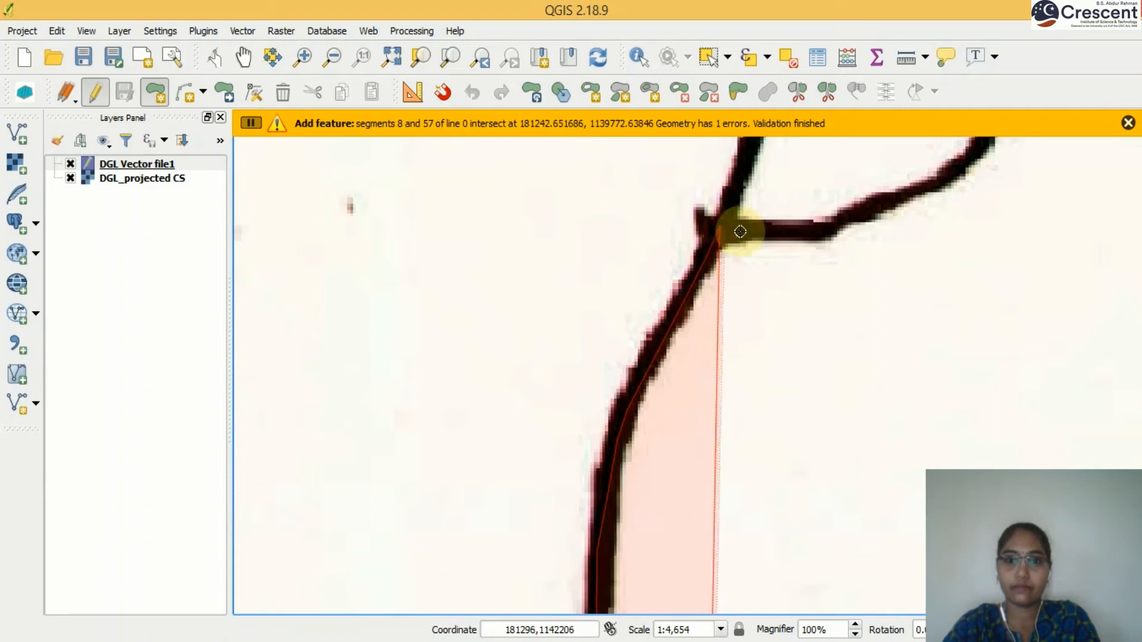
click(794, 225)
click(840, 226)
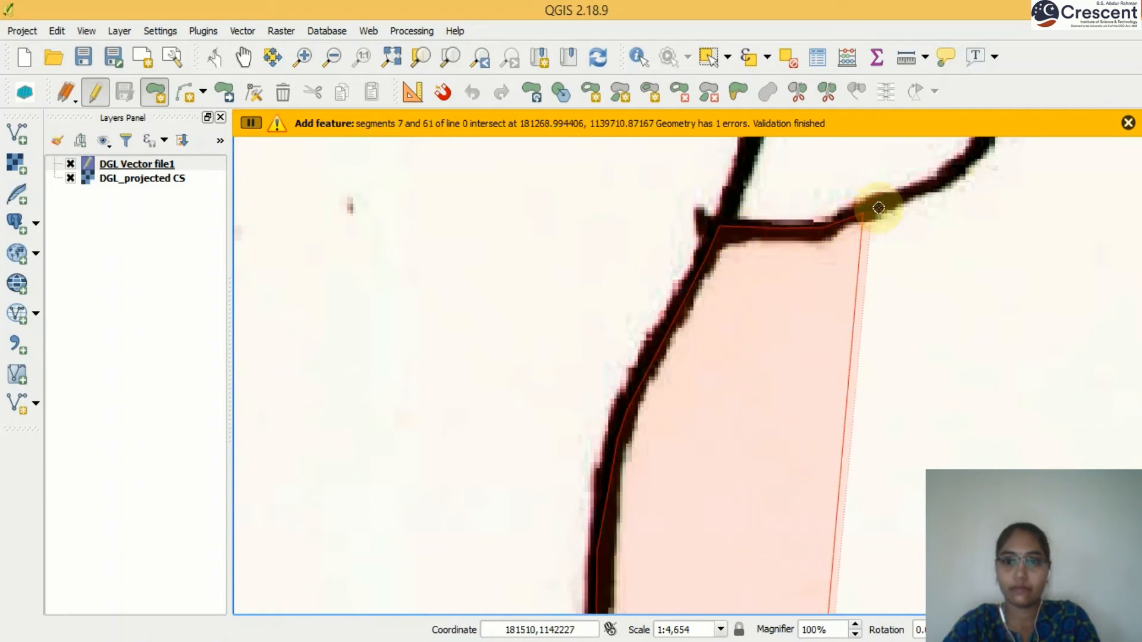
click(945, 177)
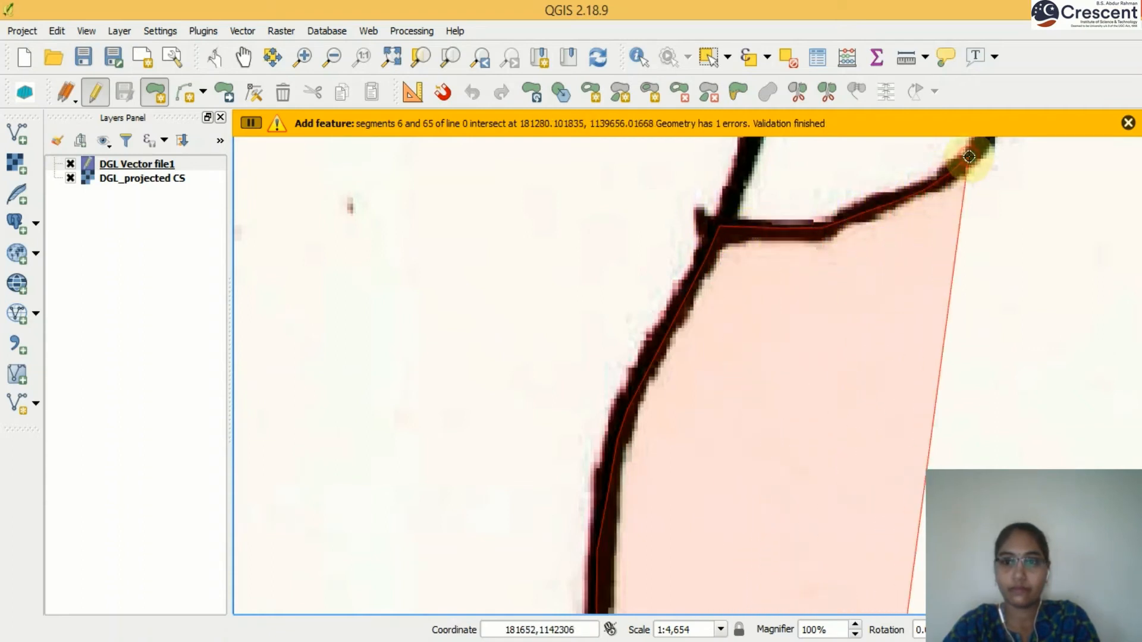
click(969, 157)
key(Right)
key(Right)
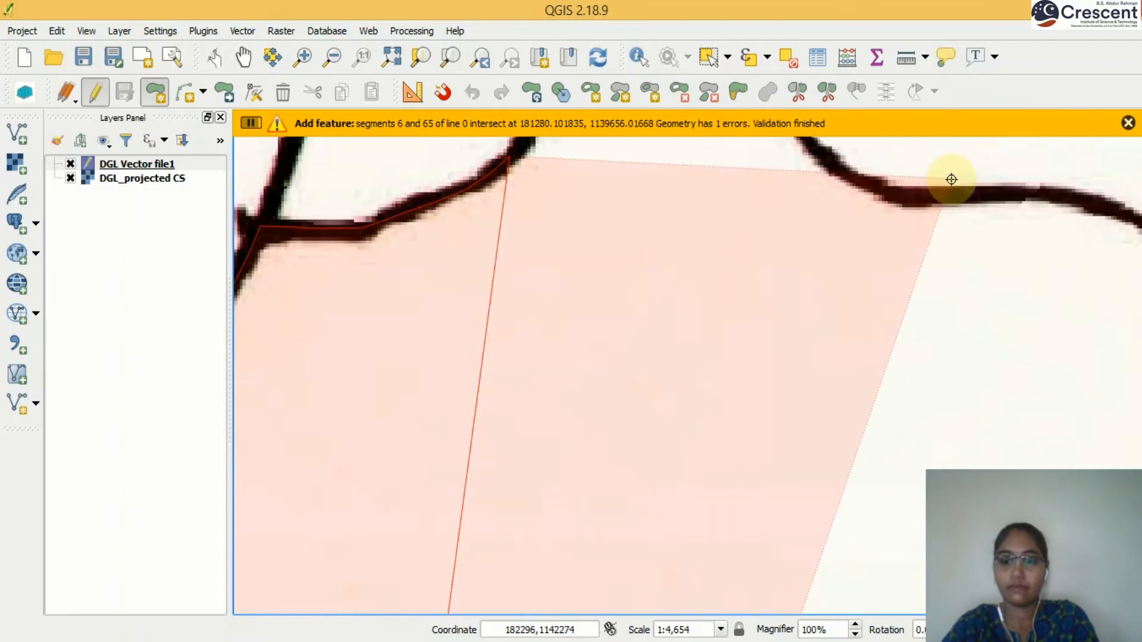
key(Up)
key(Up)
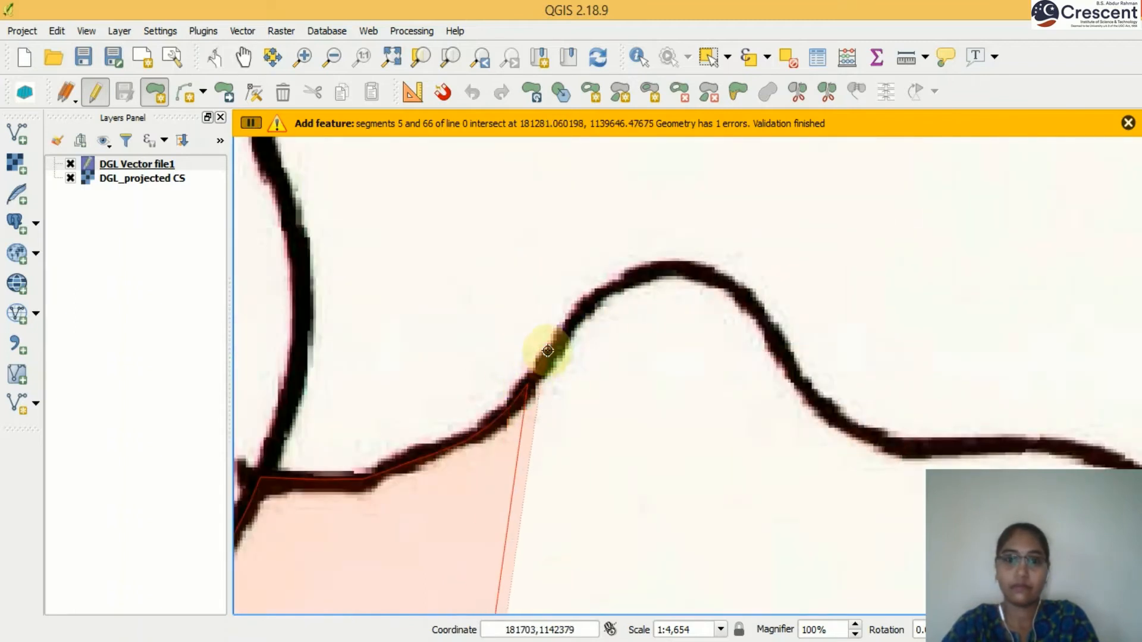
- Trace the outline up the river slope and across its crest
click(548, 349)
click(566, 332)
click(587, 309)
click(603, 297)
click(619, 289)
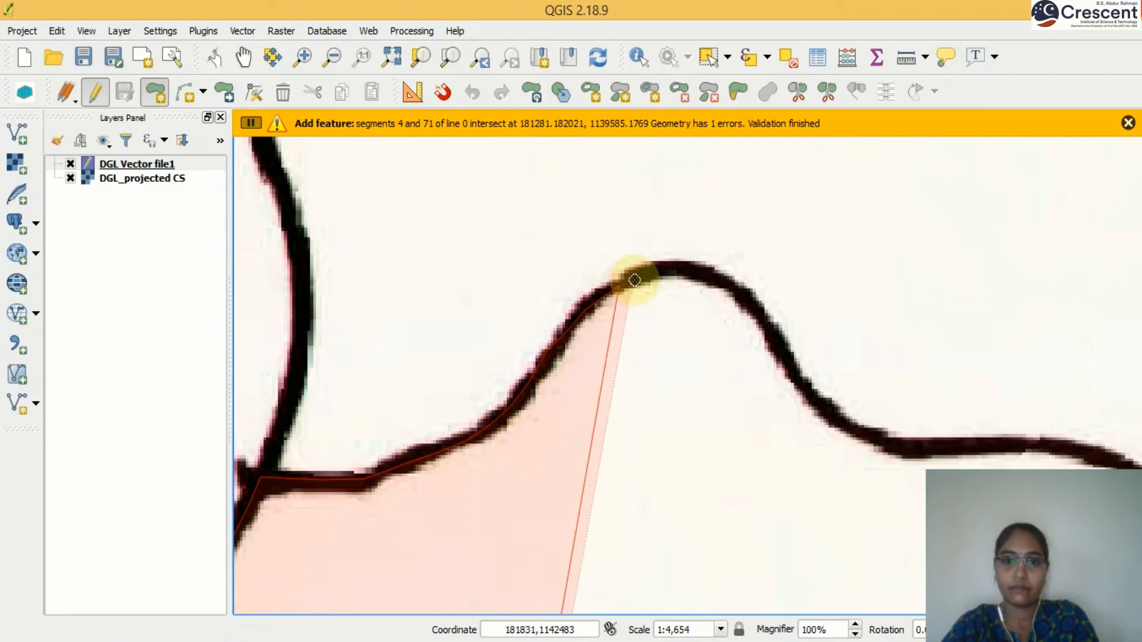
click(635, 279)
click(654, 272)
click(675, 269)
click(693, 270)
click(703, 274)
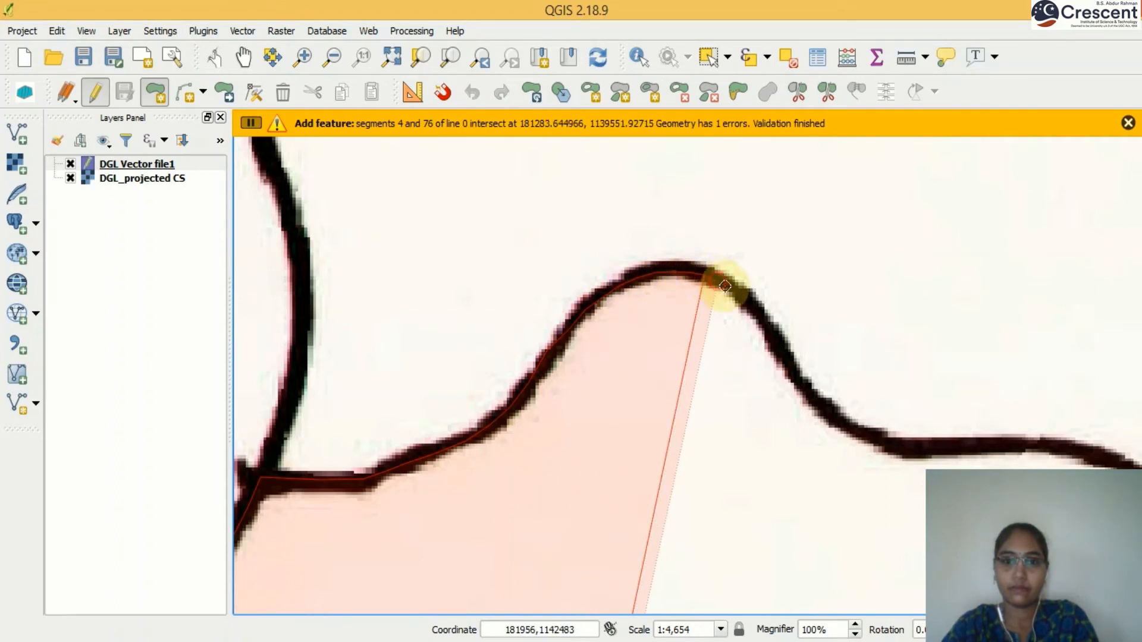
- Follow the river down the far slope to where it levels out
click(725, 286)
click(740, 301)
click(755, 311)
click(766, 325)
click(787, 355)
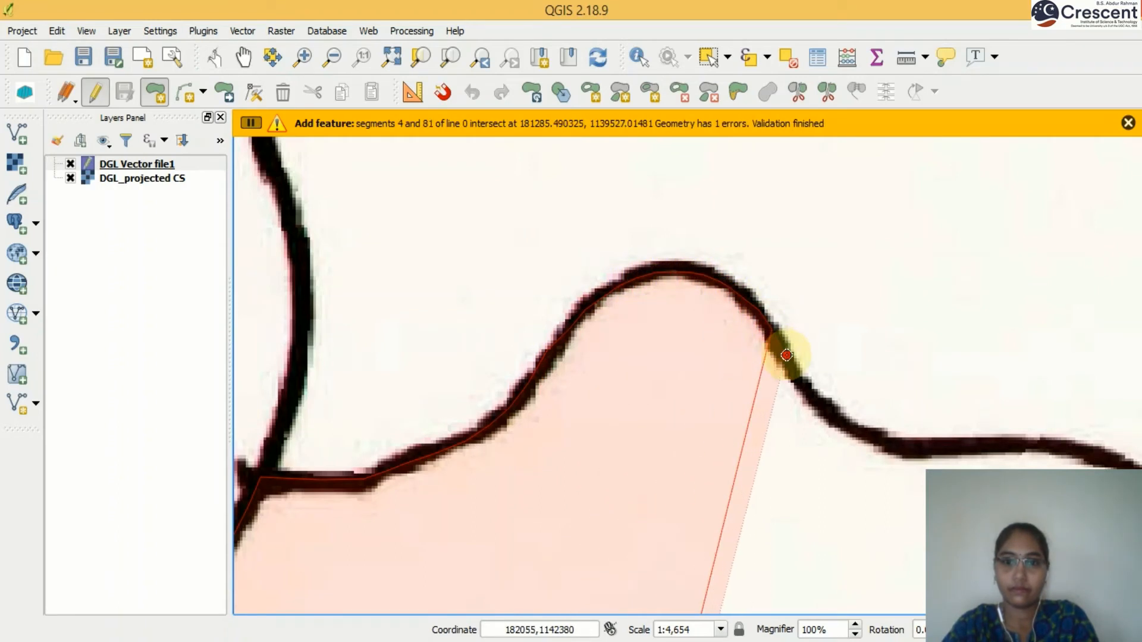
click(794, 376)
click(806, 389)
click(815, 401)
click(828, 419)
click(854, 434)
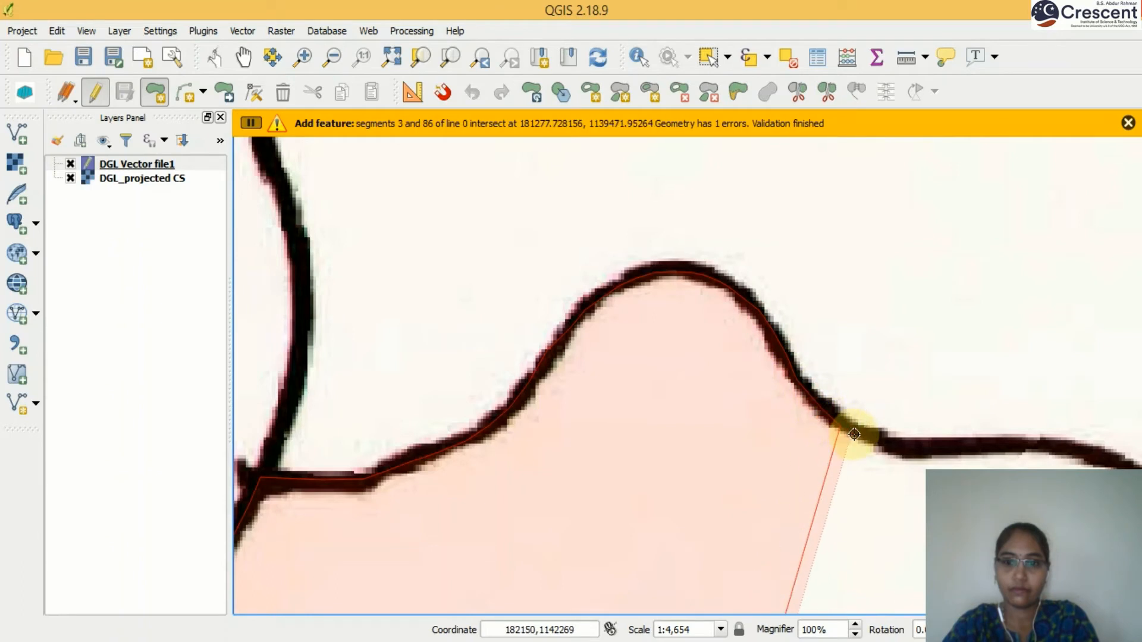
click(861, 447)
- Add vertices along the flat river stretch to the edge of the view
click(898, 450)
click(929, 454)
click(982, 447)
click(1024, 447)
click(1065, 447)
click(1083, 452)
click(1110, 464)
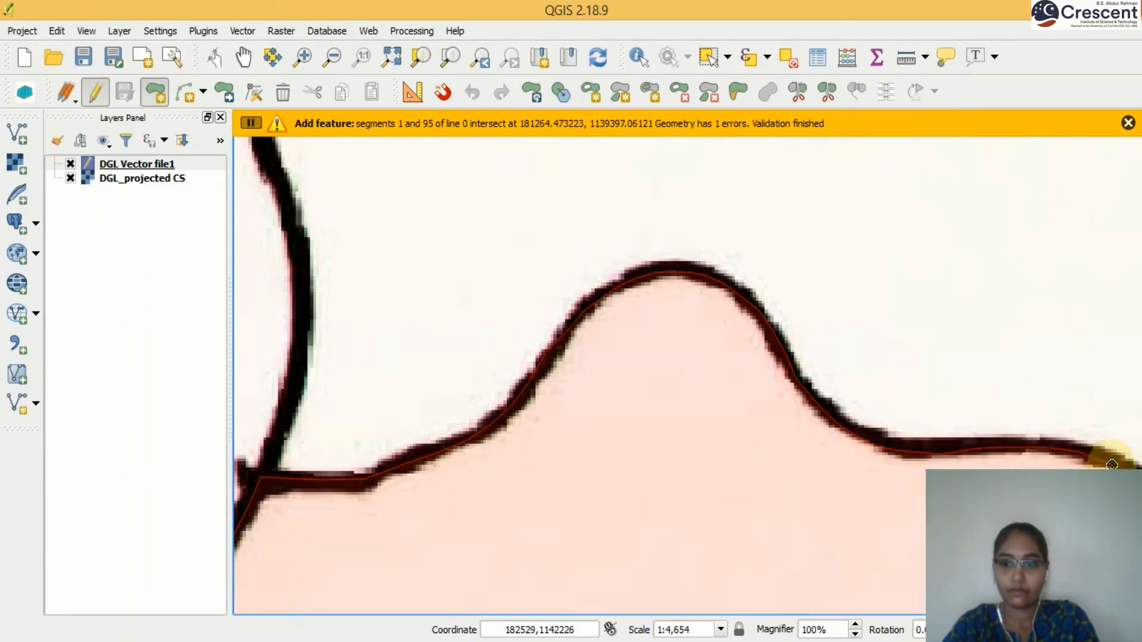
- Place the next boundary vertices, deleting two misplaced points with Backspace
key(Right)
key(Right)
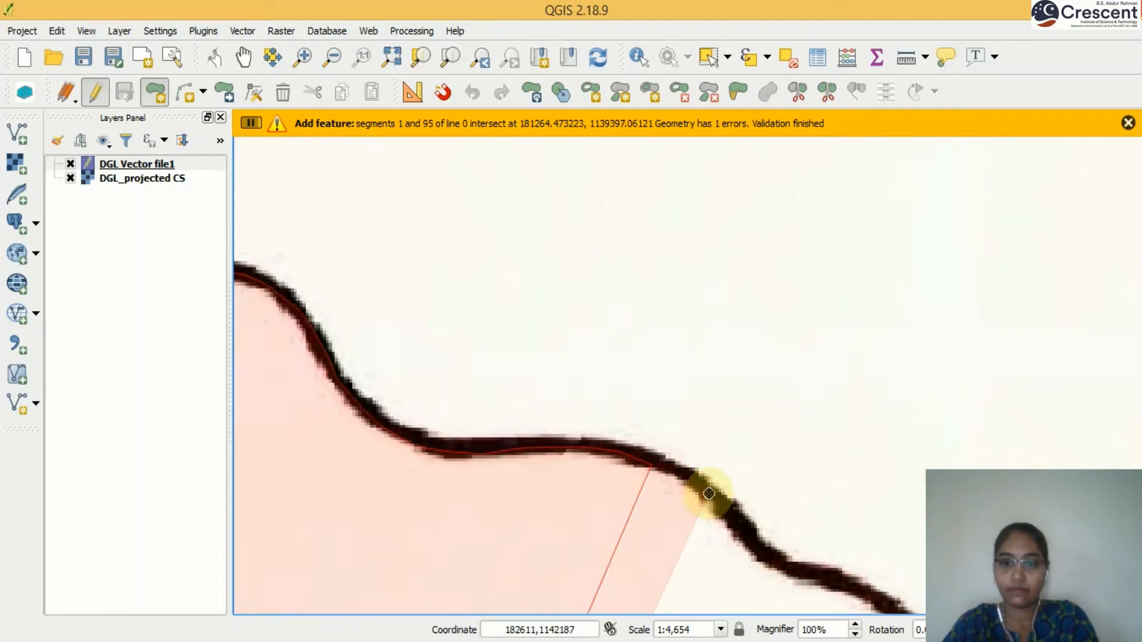
click(686, 485)
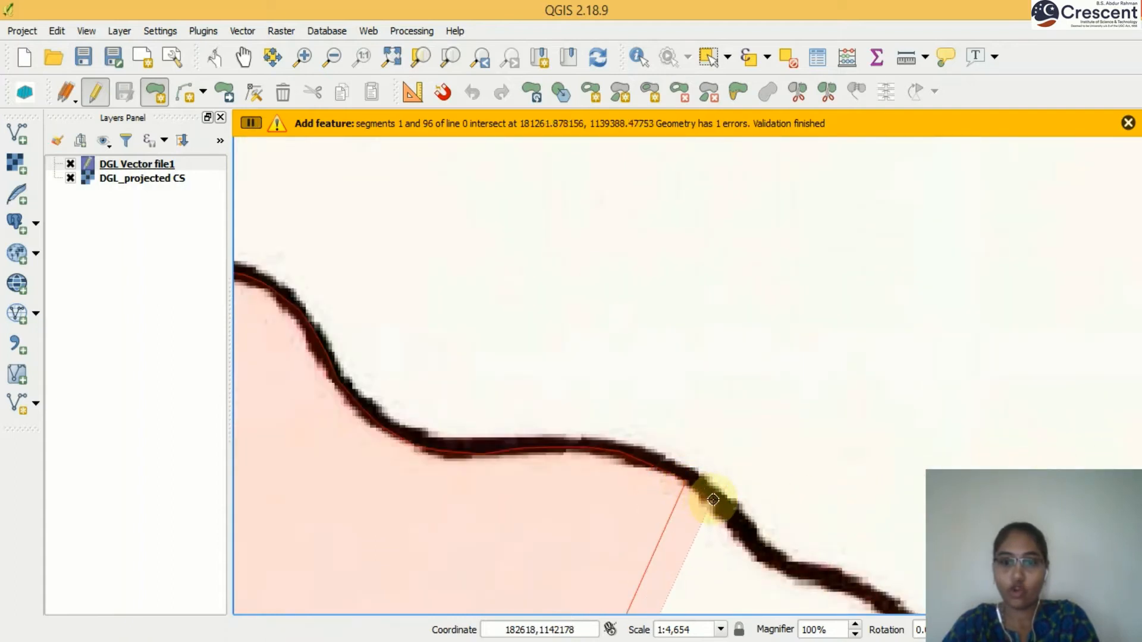
click(729, 546)
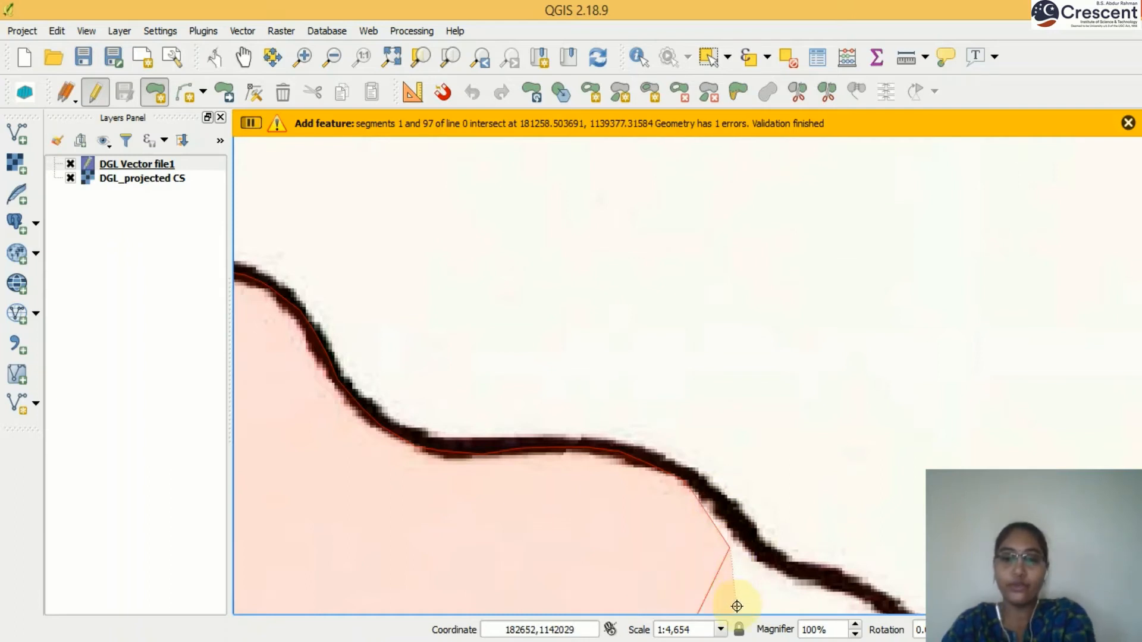
key(BackSpace)
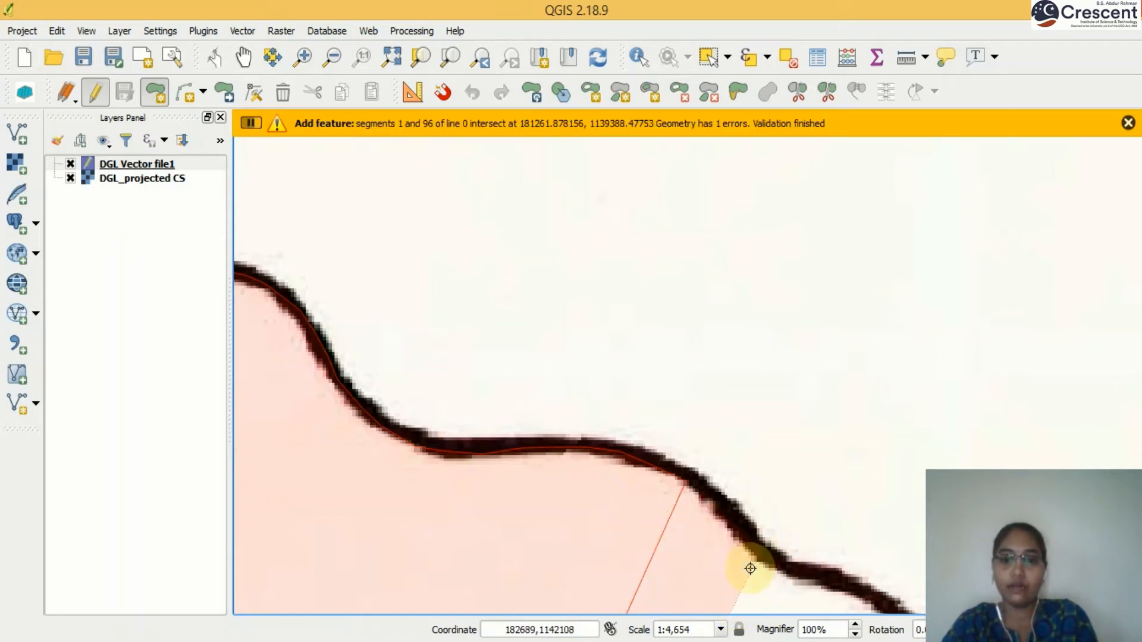
click(847, 411)
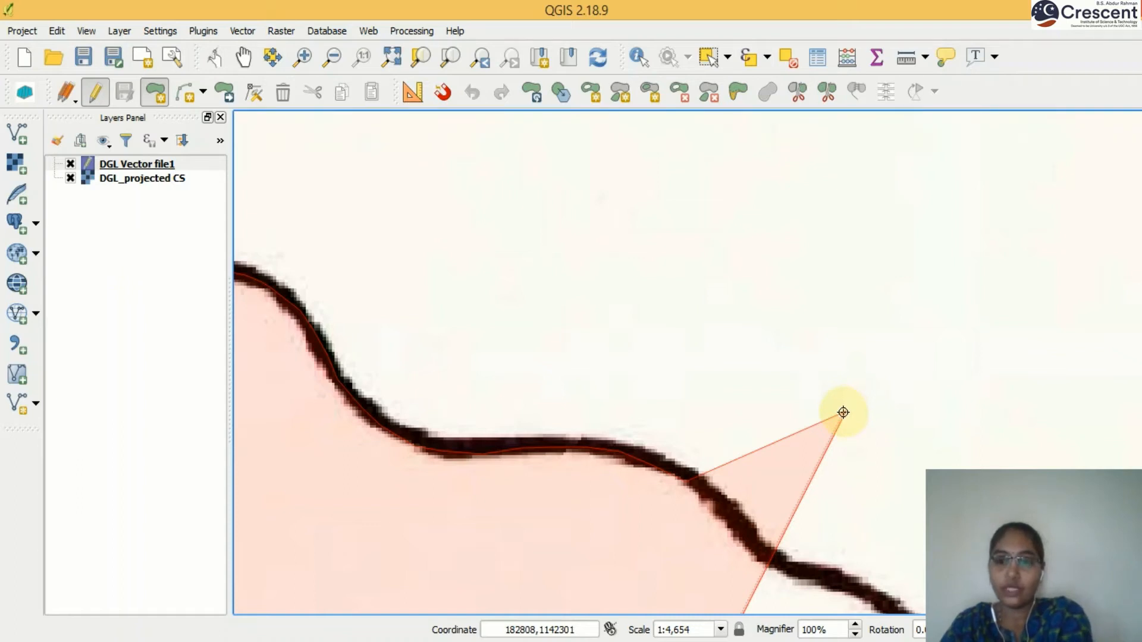
key(BackSpace)
- Follow the dark scanned boundary down and to the right
click(709, 499)
click(736, 529)
click(745, 541)
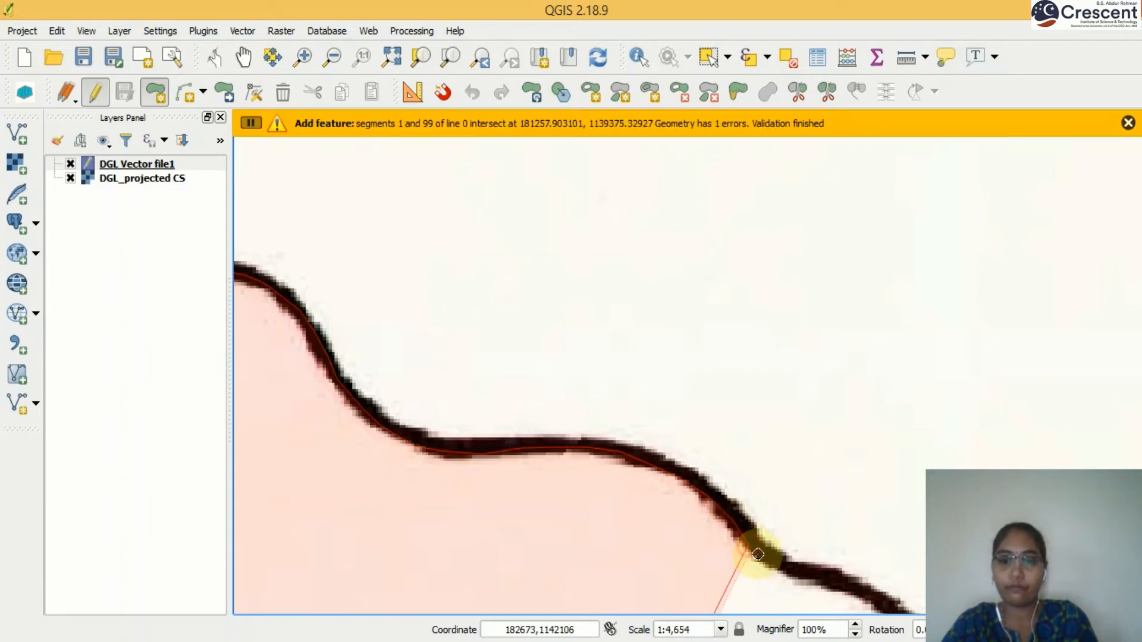
click(769, 559)
click(793, 568)
click(813, 570)
click(847, 579)
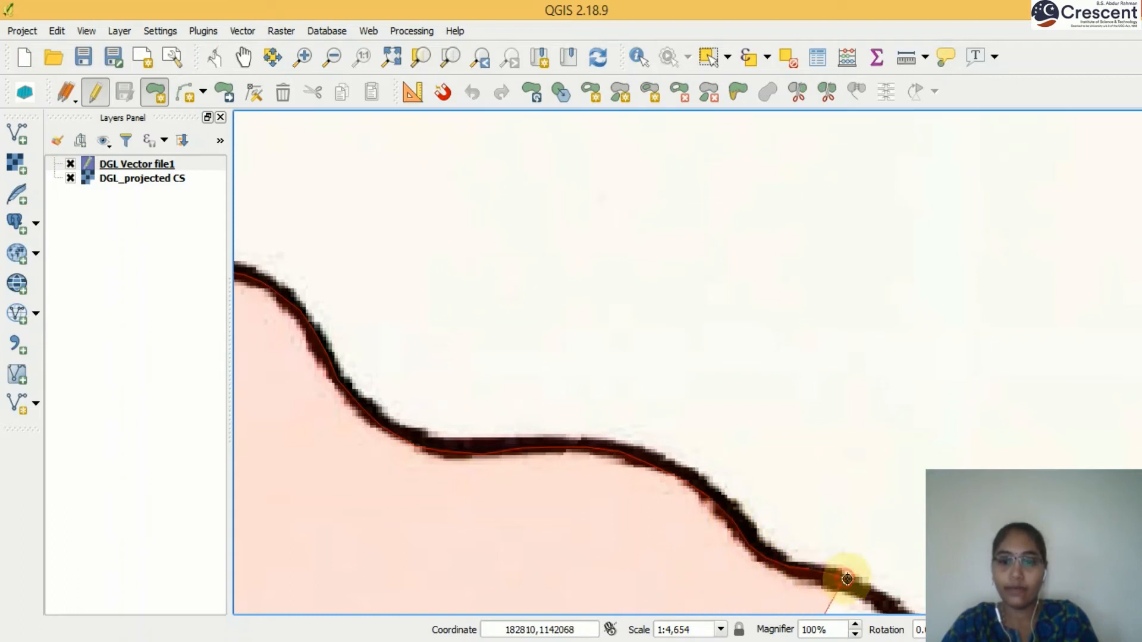
- Continue tracing the boundary further down its descending stretch
key(Down)
key(Down)
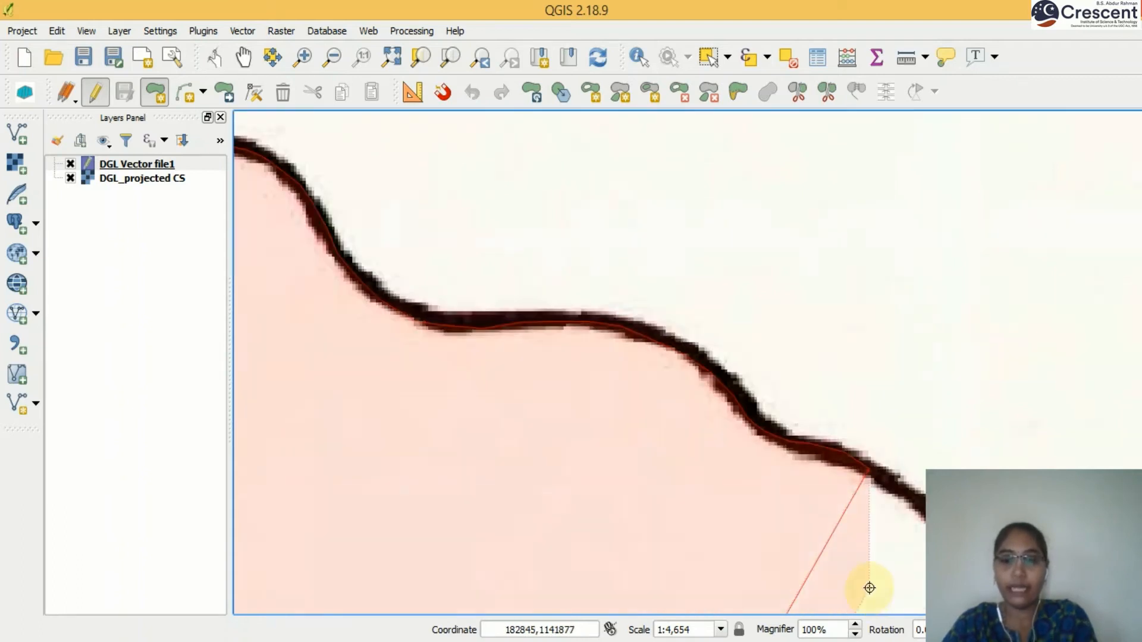
click(906, 369)
click(929, 387)
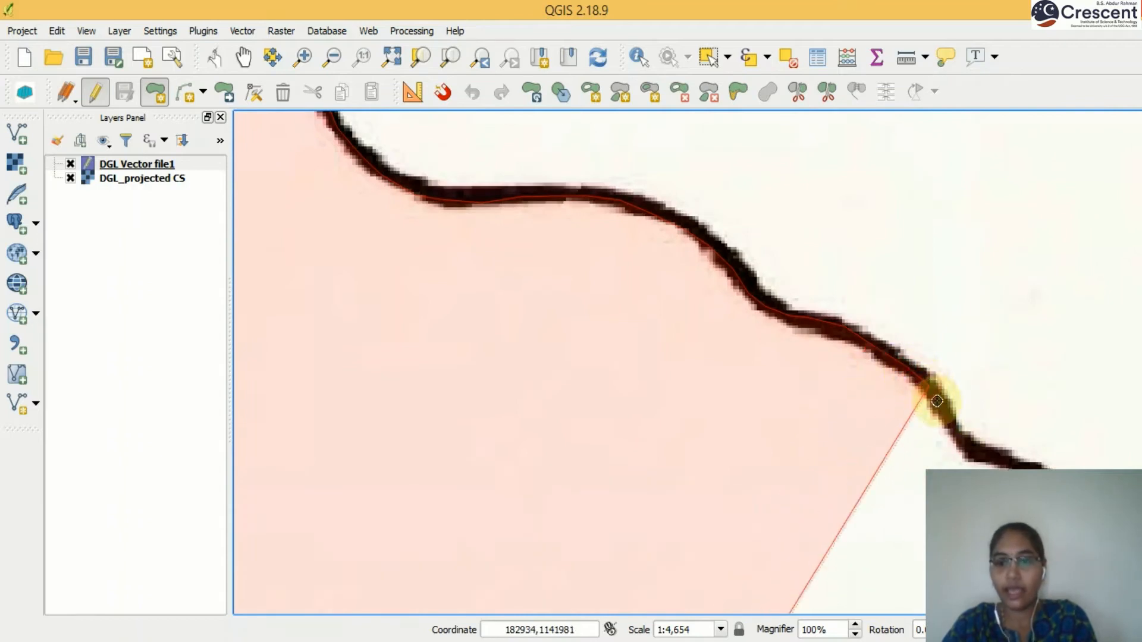
click(940, 406)
click(951, 425)
click(960, 435)
click(971, 446)
click(1002, 455)
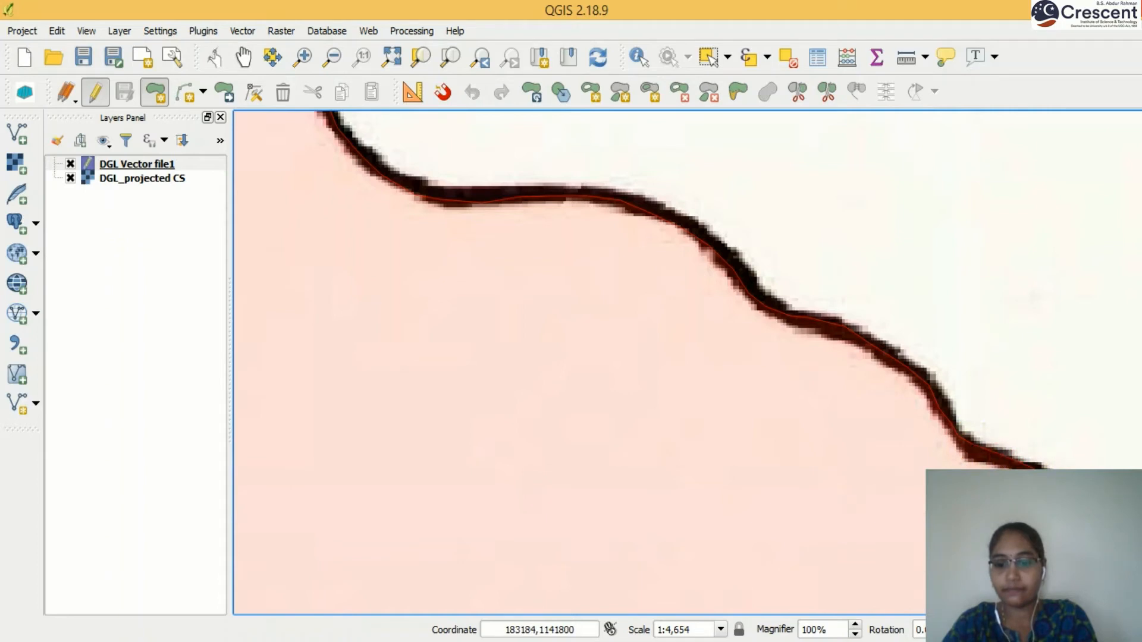
- Trace the curving eastern boundary down to the junction
key(Right)
key(Right)
key(Down)
key(Down)
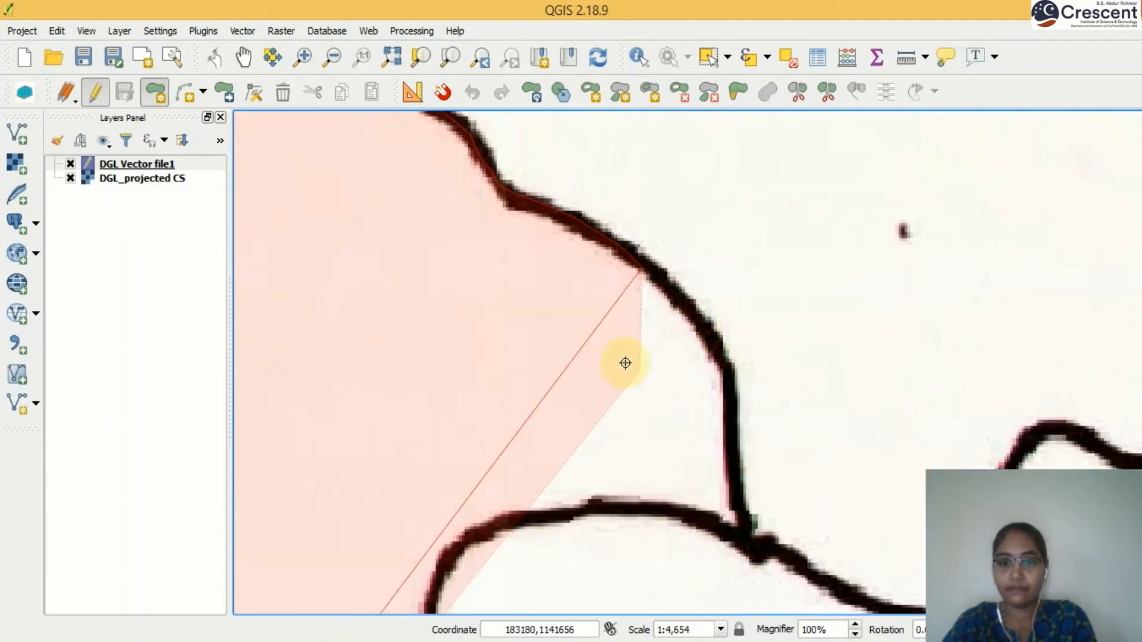
click(674, 300)
click(712, 338)
click(722, 374)
click(731, 413)
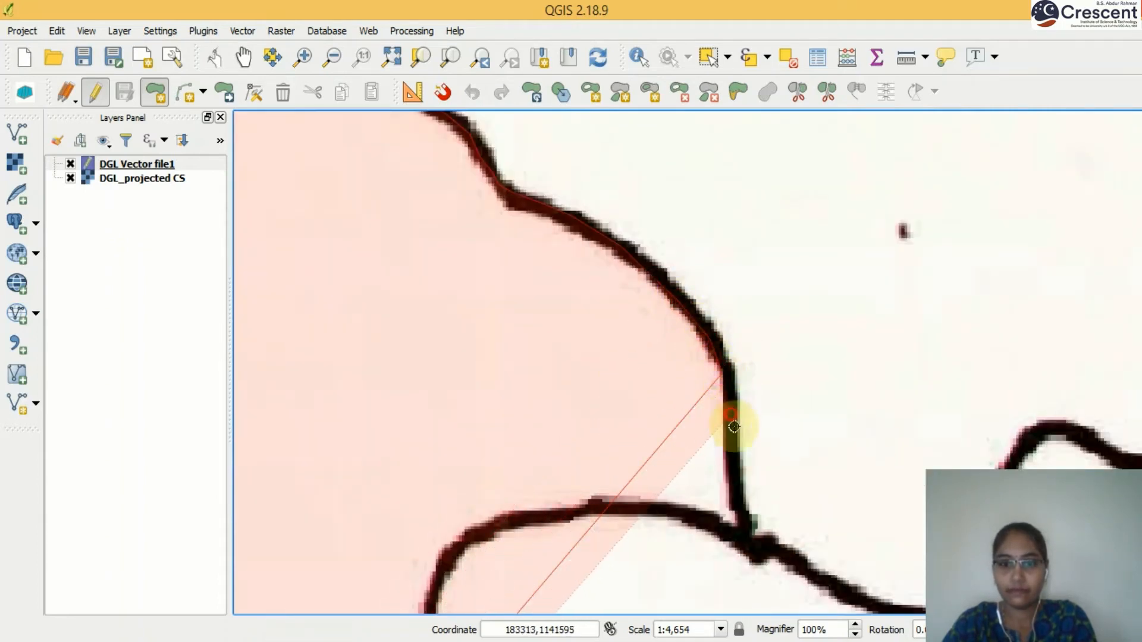
click(740, 484)
click(740, 524)
click(749, 545)
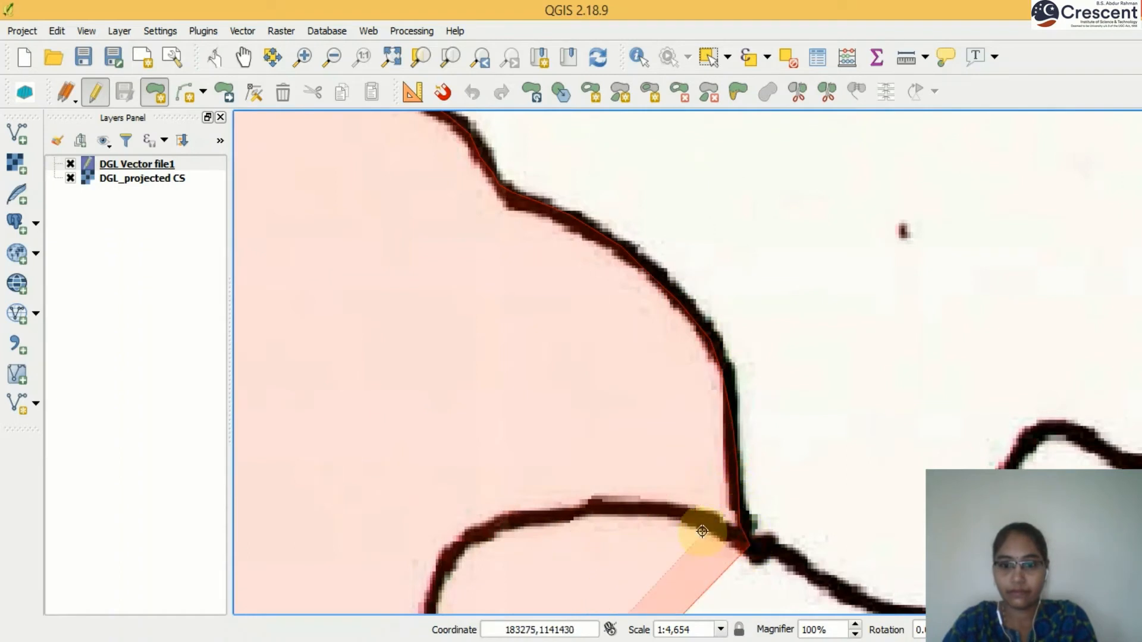
- Re-place the misplaced junction points and follow the lower boundary westward
click(674, 514)
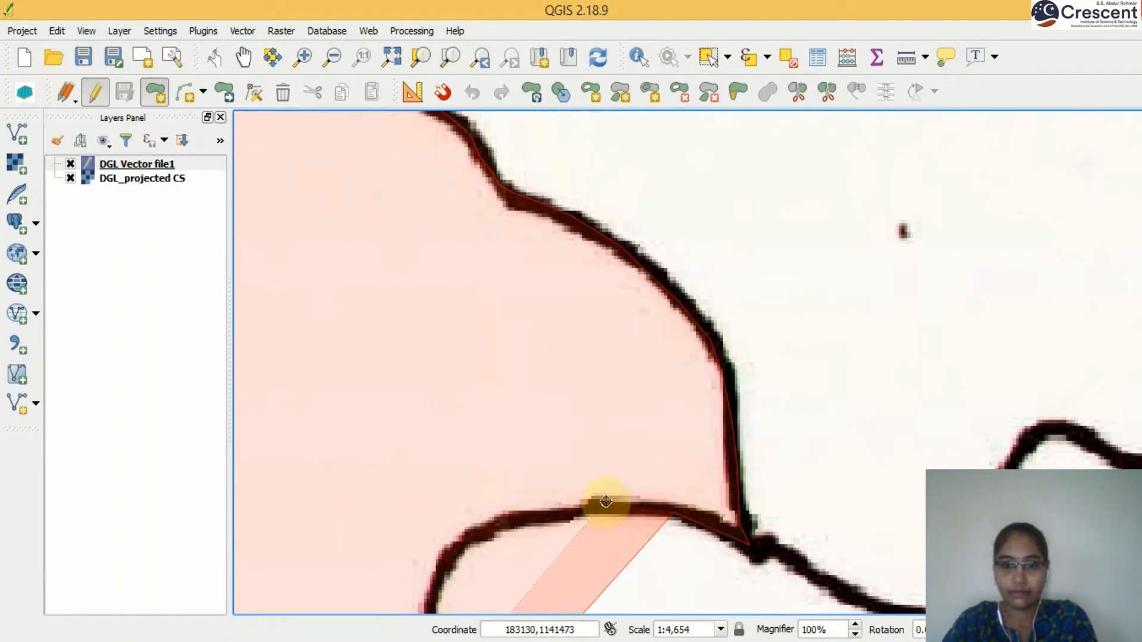
key(BackSpace)
key(BackSpace)
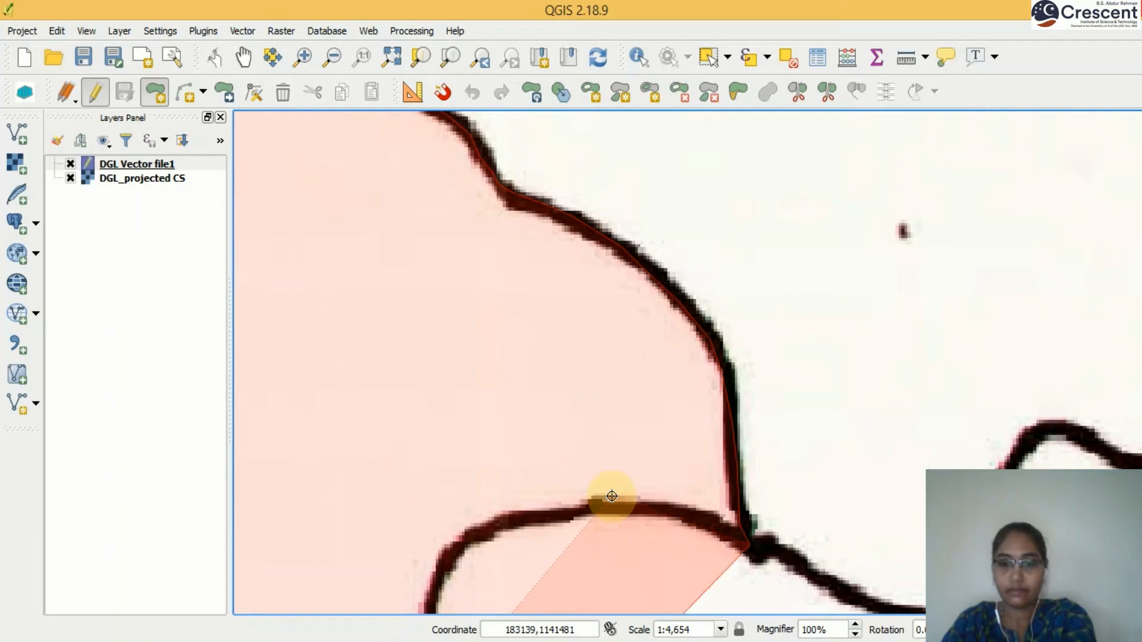
click(741, 539)
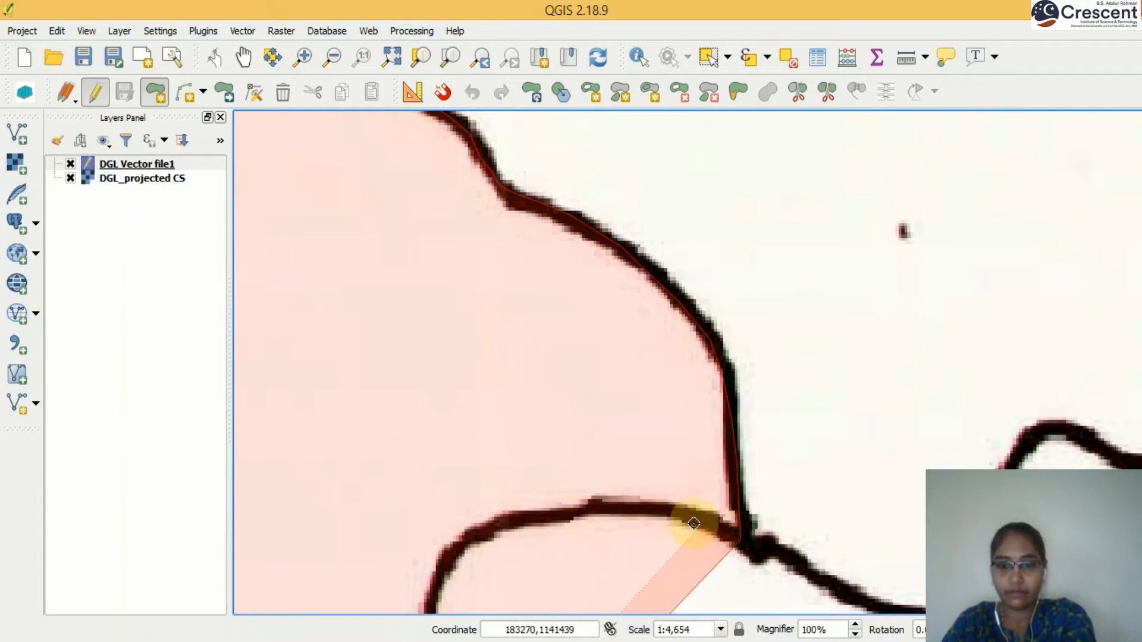
click(689, 517)
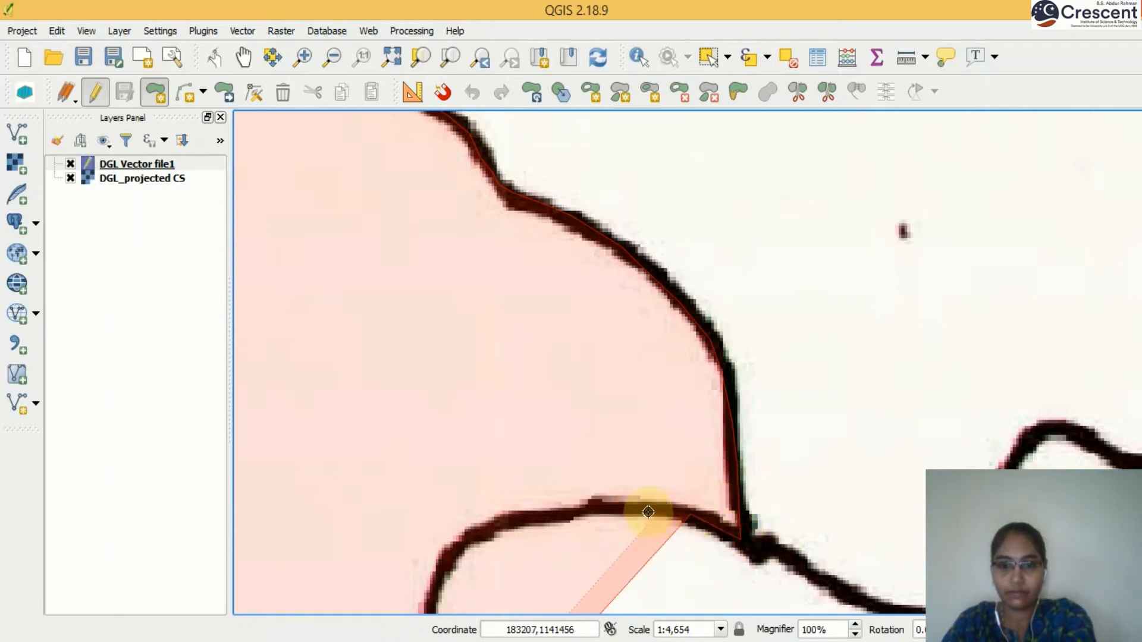
click(585, 506)
click(502, 522)
click(465, 534)
- Trace the block's black outline downward and around its curve with ten vertices
key(Down)
key(Down)
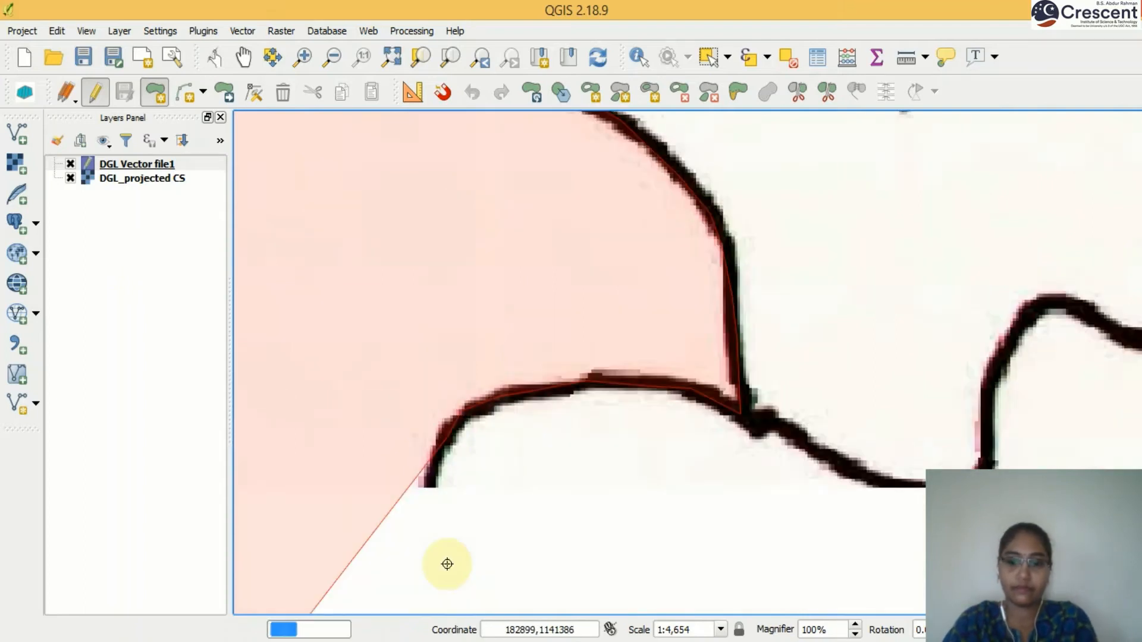
click(427, 377)
click(431, 413)
click(413, 438)
click(374, 480)
click(363, 513)
click(374, 527)
click(390, 540)
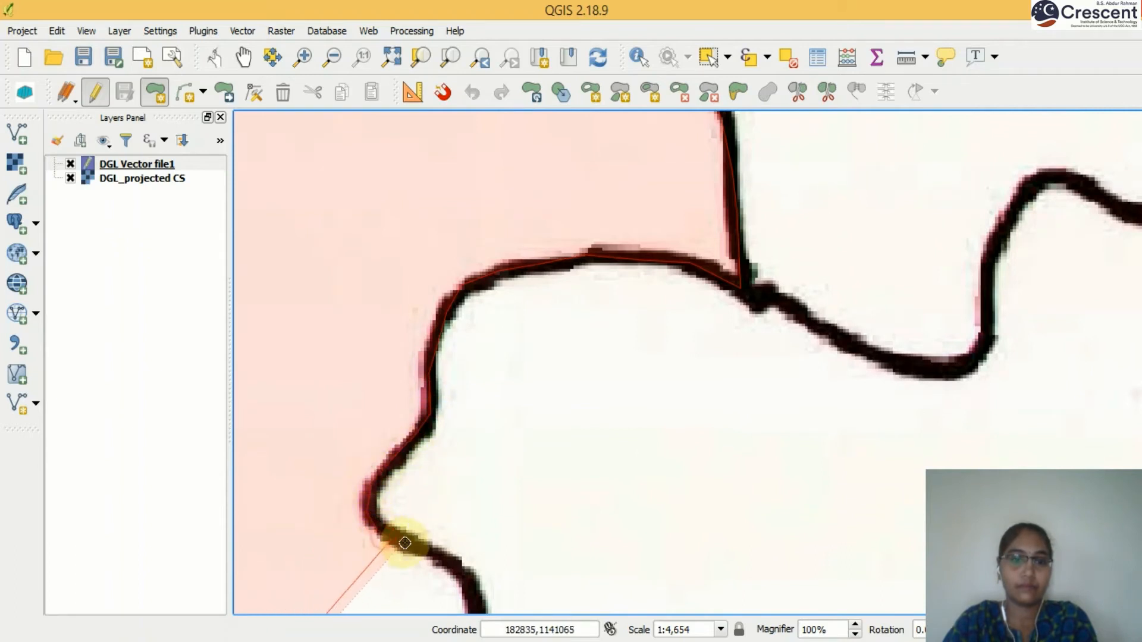
click(420, 549)
click(457, 567)
click(467, 588)
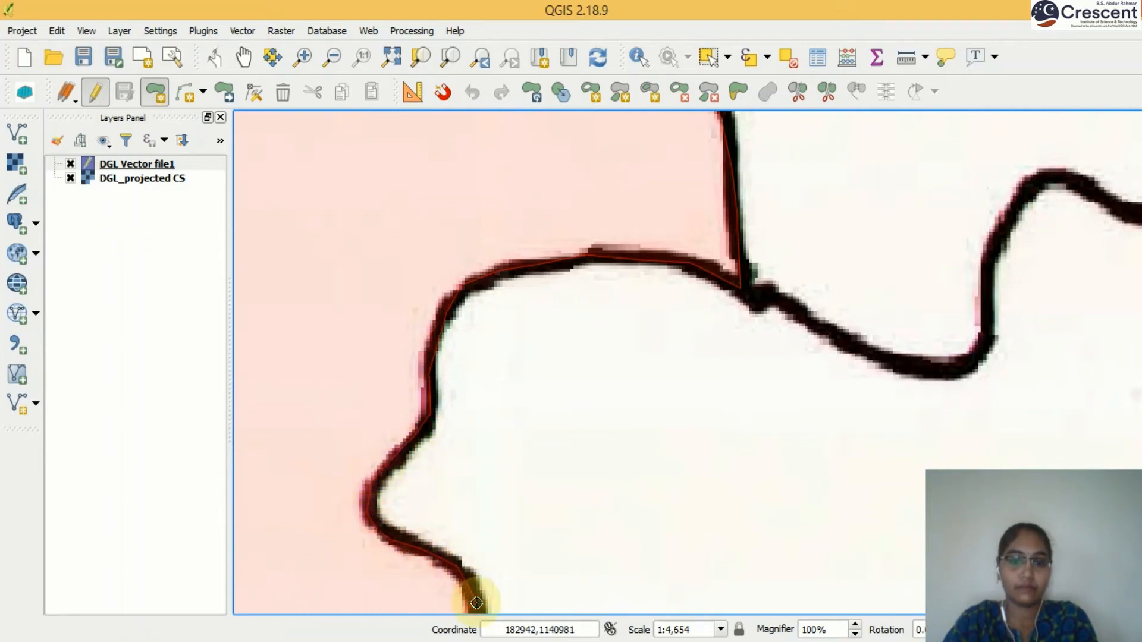
- Continue the trace further south along the black outline
key(Down)
key(Down)
key(Down)
click(473, 251)
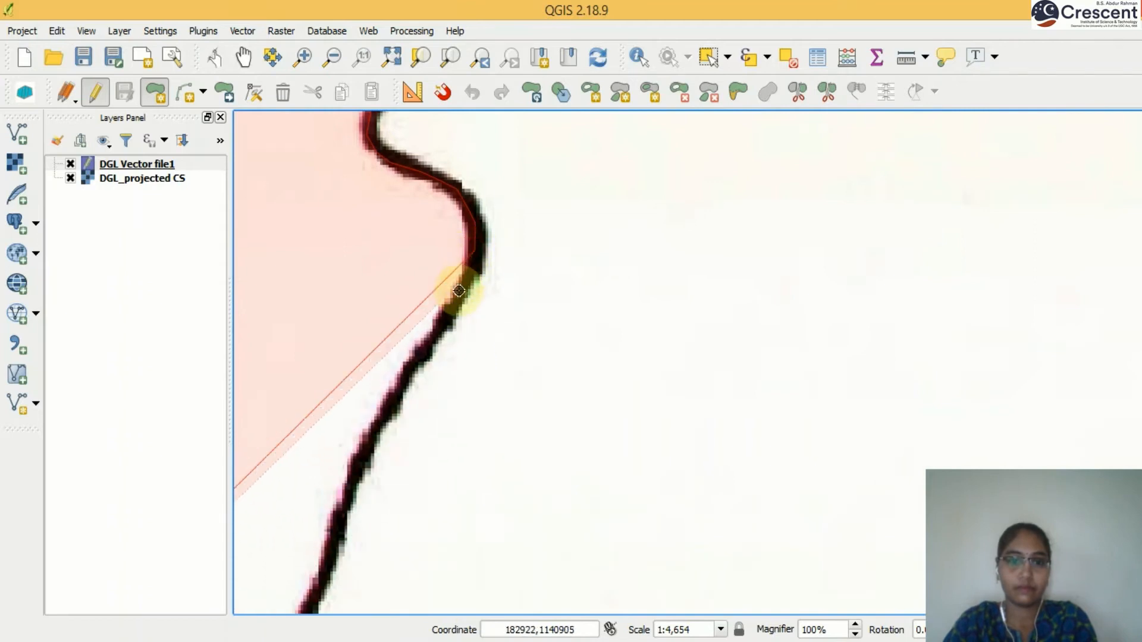
click(456, 298)
click(418, 355)
click(382, 419)
click(359, 459)
click(351, 494)
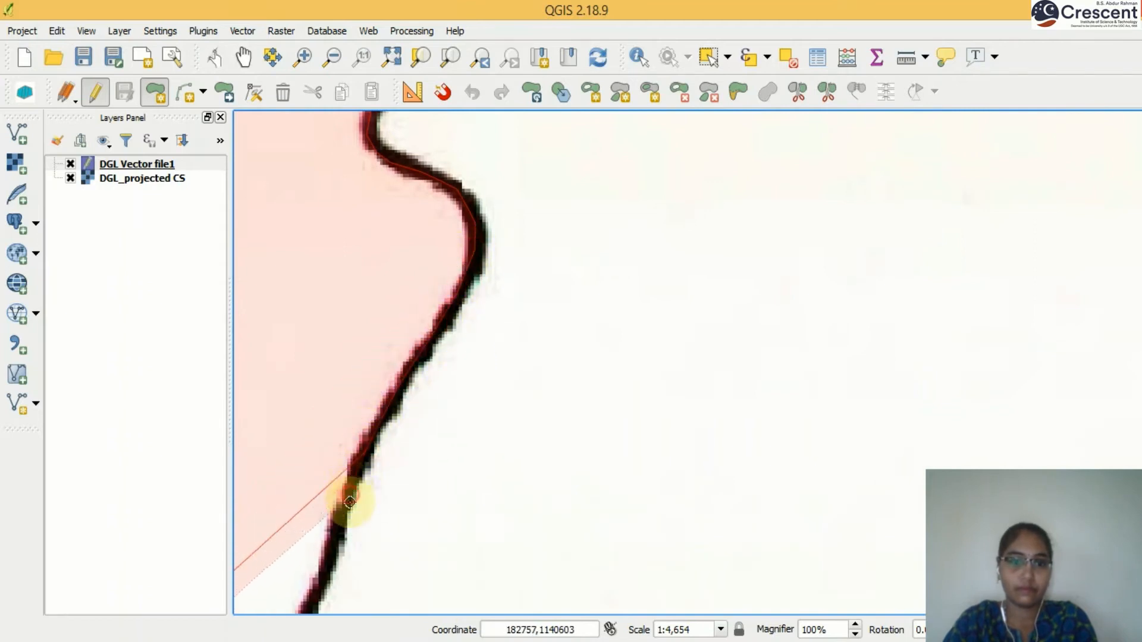
click(332, 547)
click(321, 586)
- Extend the trace down the next south-western stretch of the outline
key(Down)
key(Down)
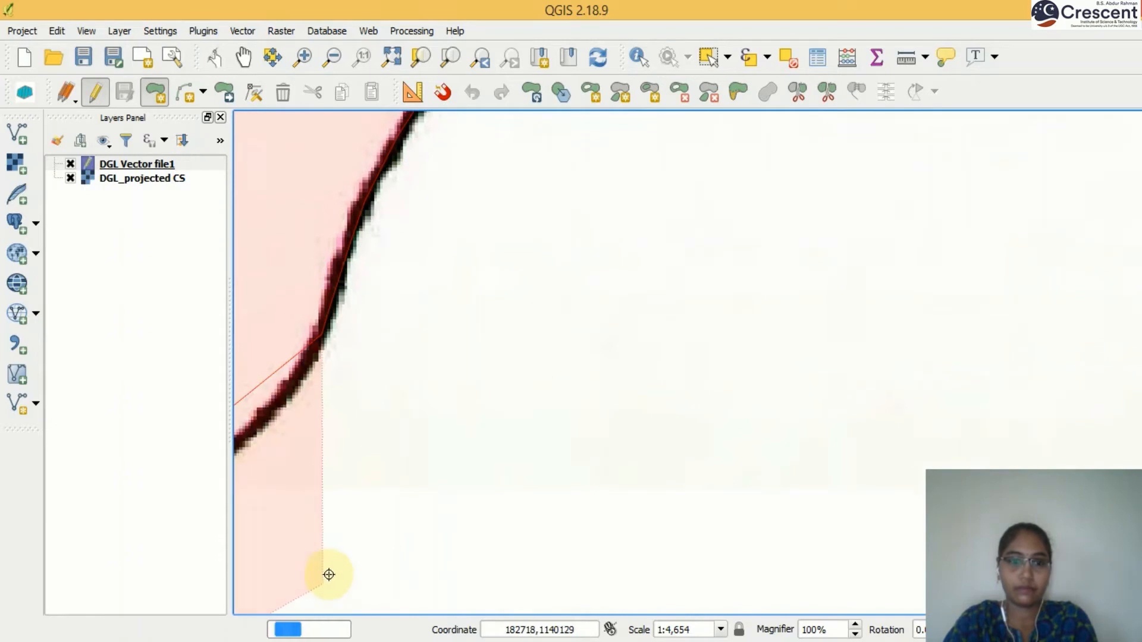
key(Left)
key(Left)
key(Down)
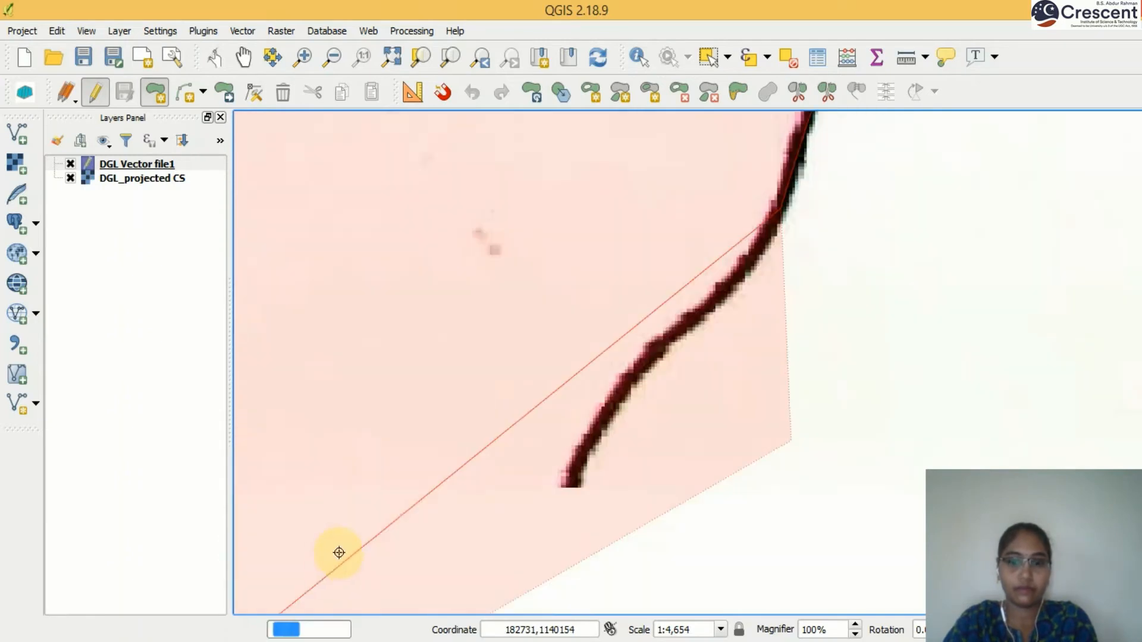
click(759, 255)
click(728, 287)
click(691, 320)
click(629, 377)
click(608, 415)
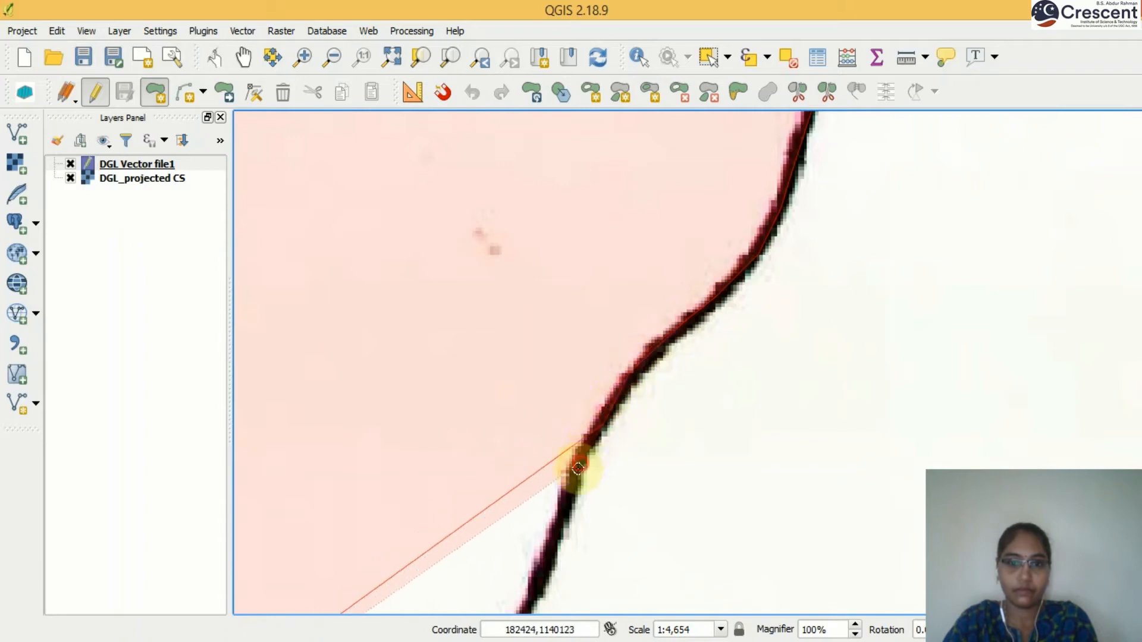
click(581, 466)
click(545, 523)
click(534, 572)
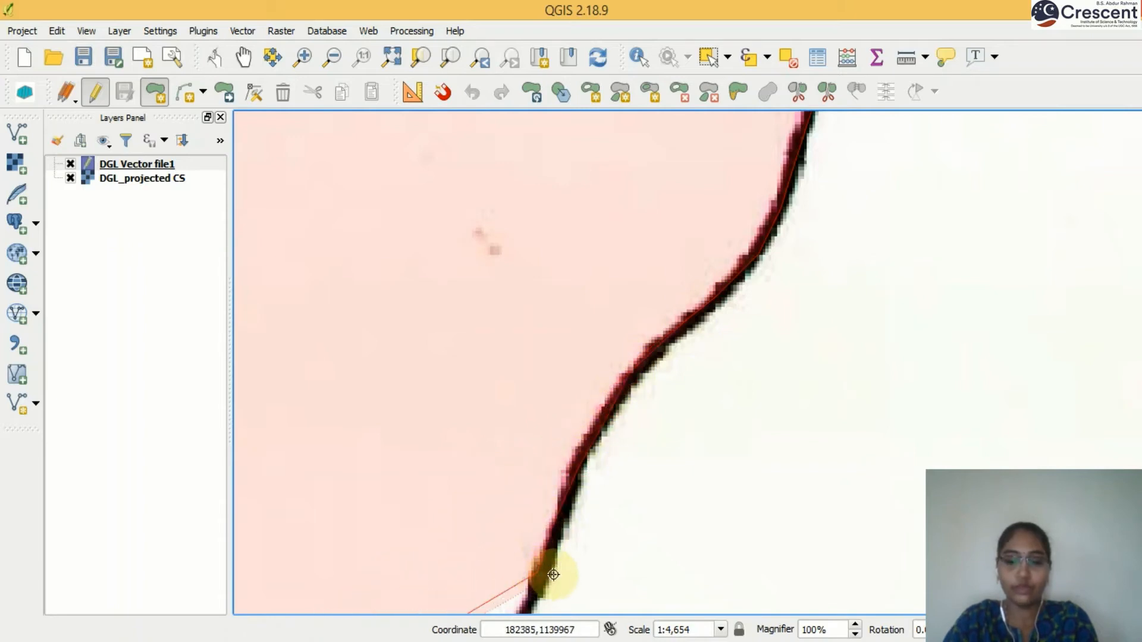
- Trace the boundary onward toward the outline junction
key(Down)
key(Down)
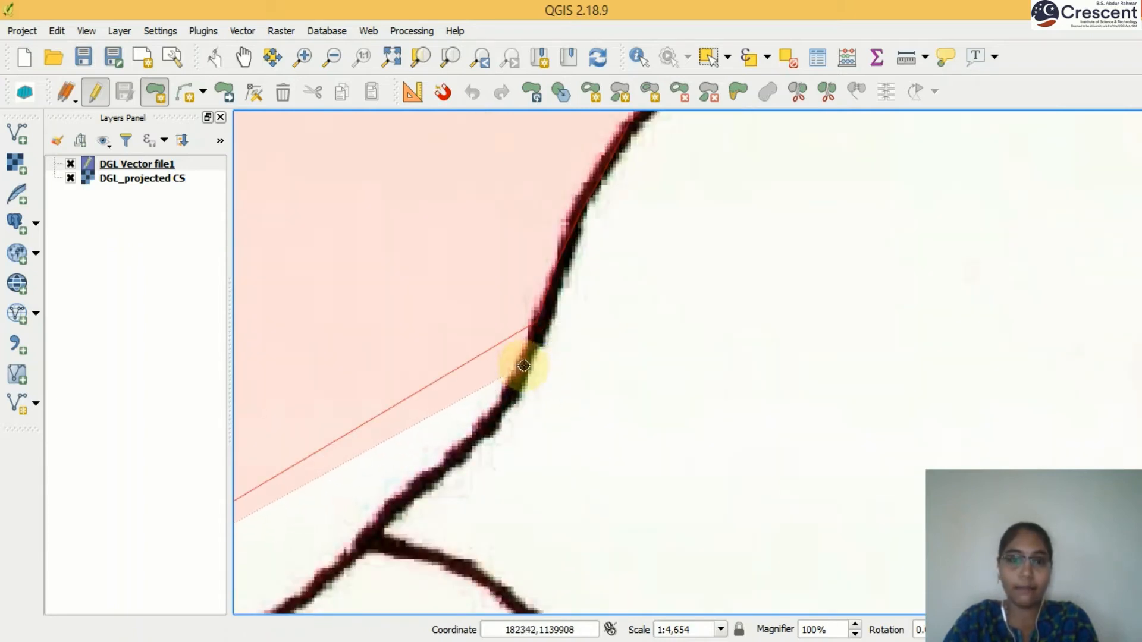
click(512, 395)
click(475, 419)
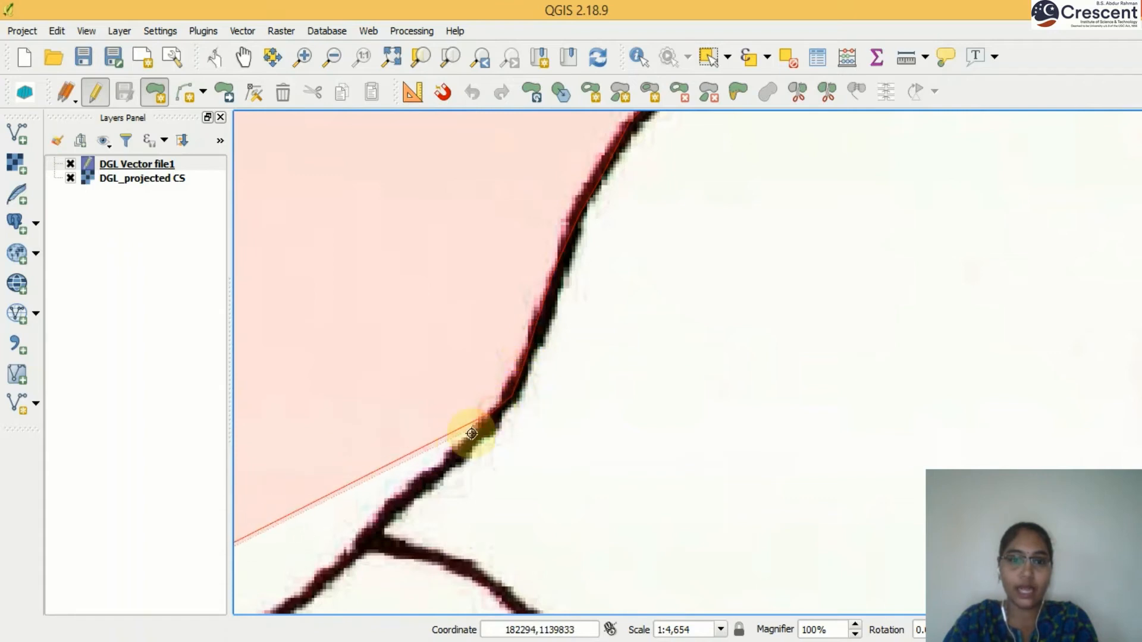
click(445, 463)
click(416, 489)
click(374, 530)
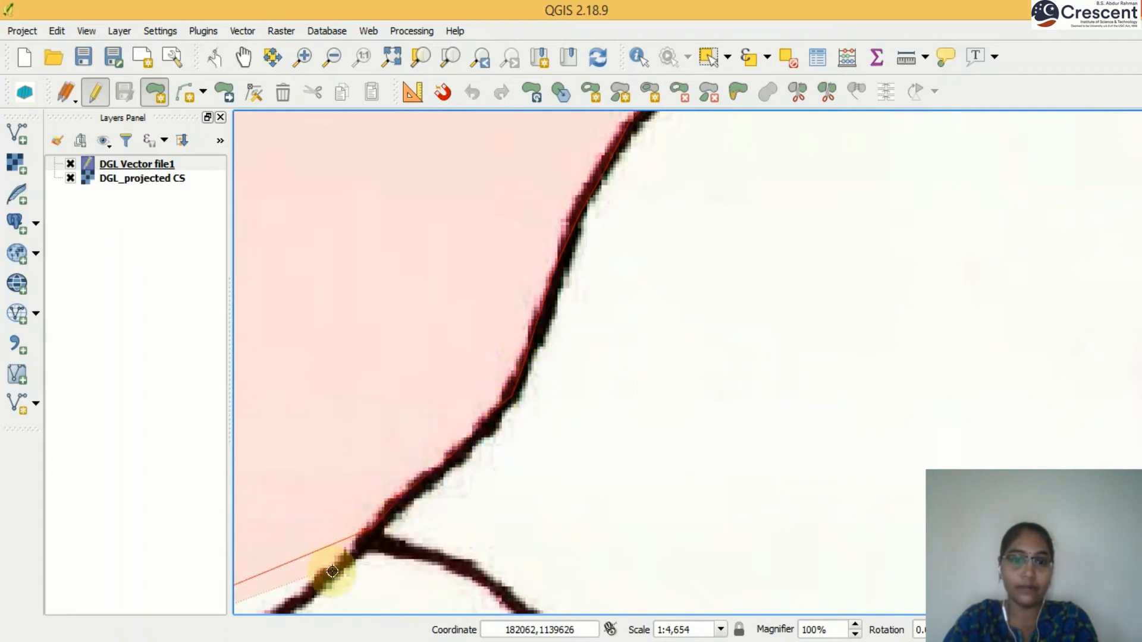
- Carry the trace past the junction and west along the bottom boundary to the lower-left corner
key(Down)
key(Left)
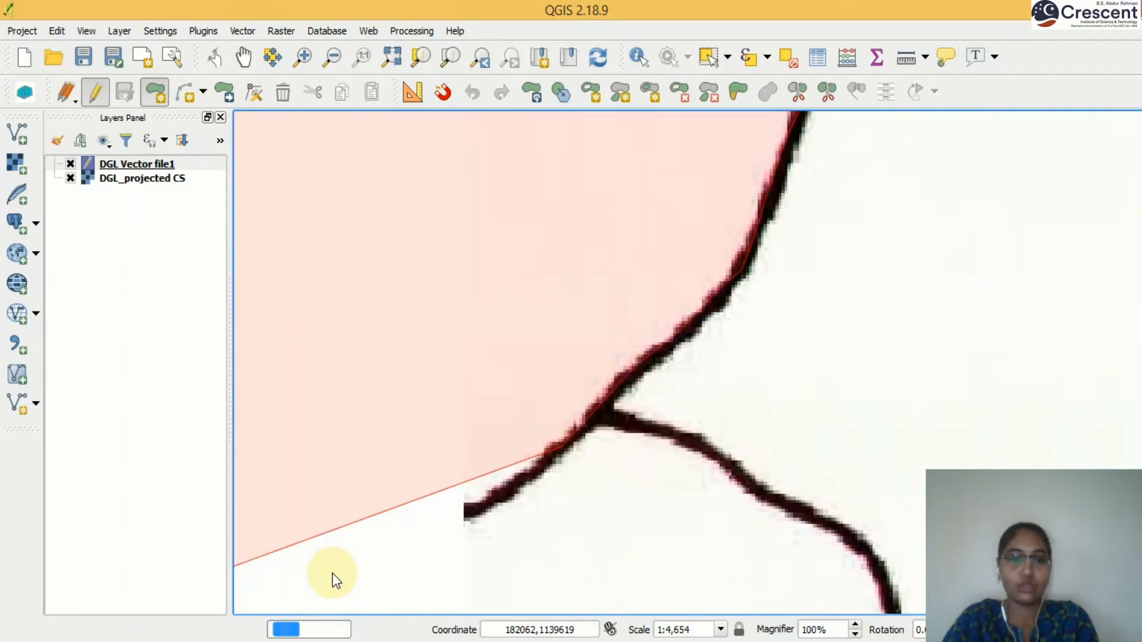
key(Down)
click(539, 347)
click(481, 381)
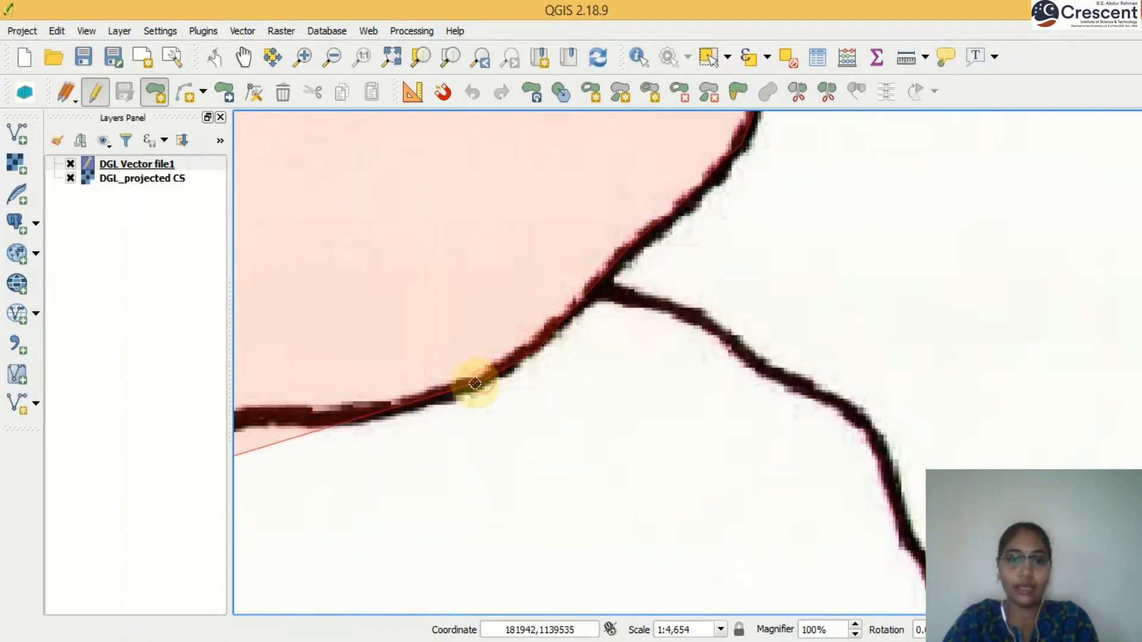
click(307, 423)
click(261, 416)
key(Left)
key(Left)
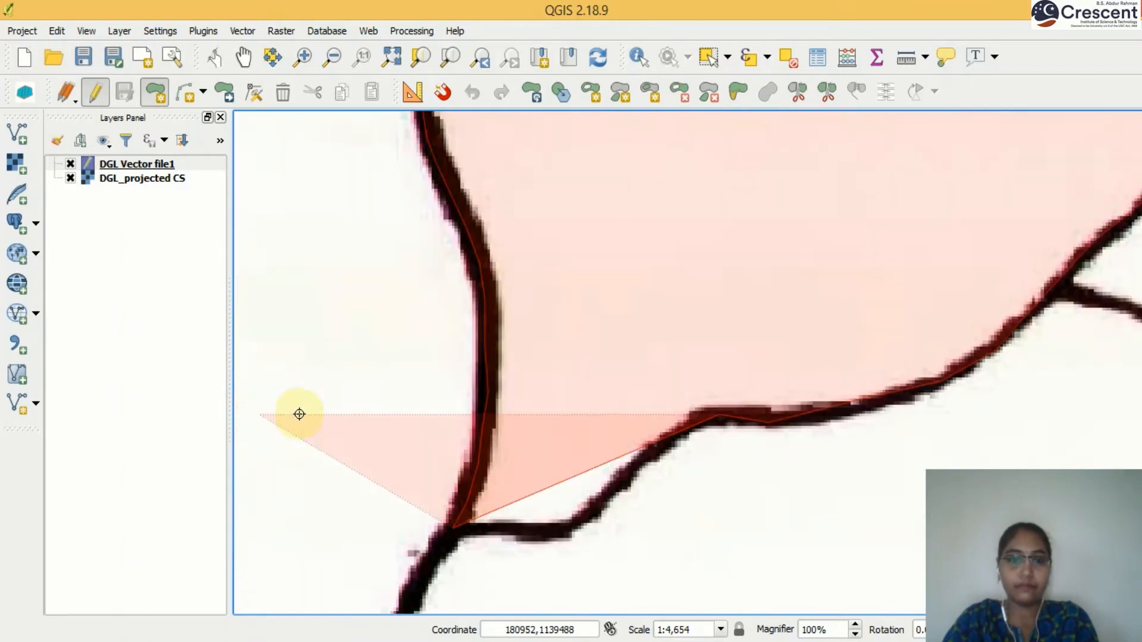
click(666, 443)
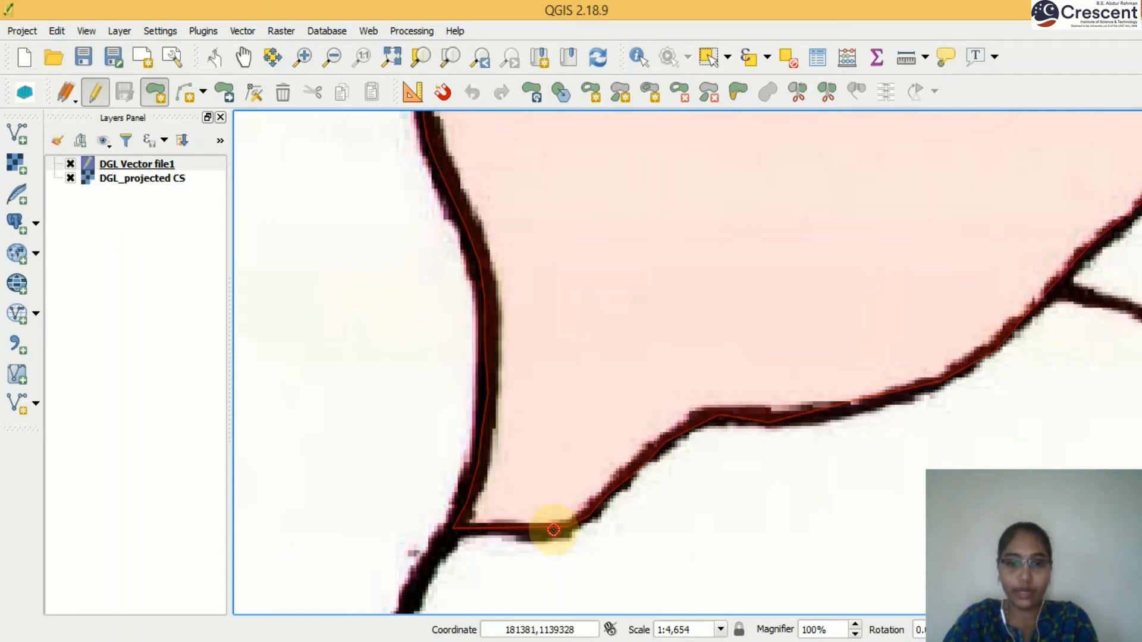
click(554, 529)
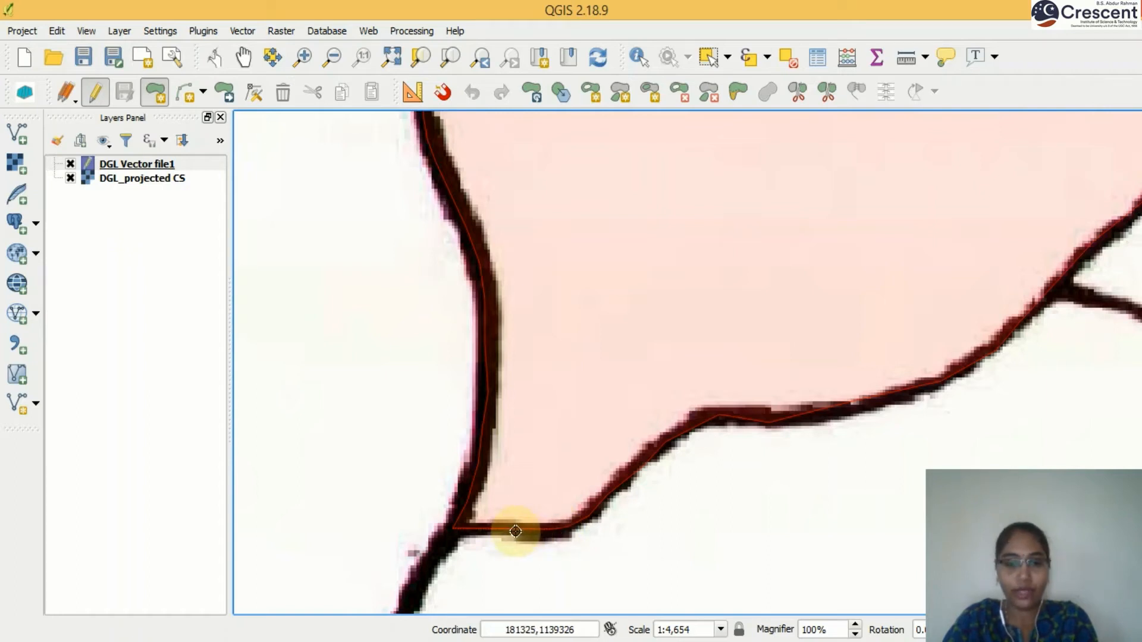
click(453, 527)
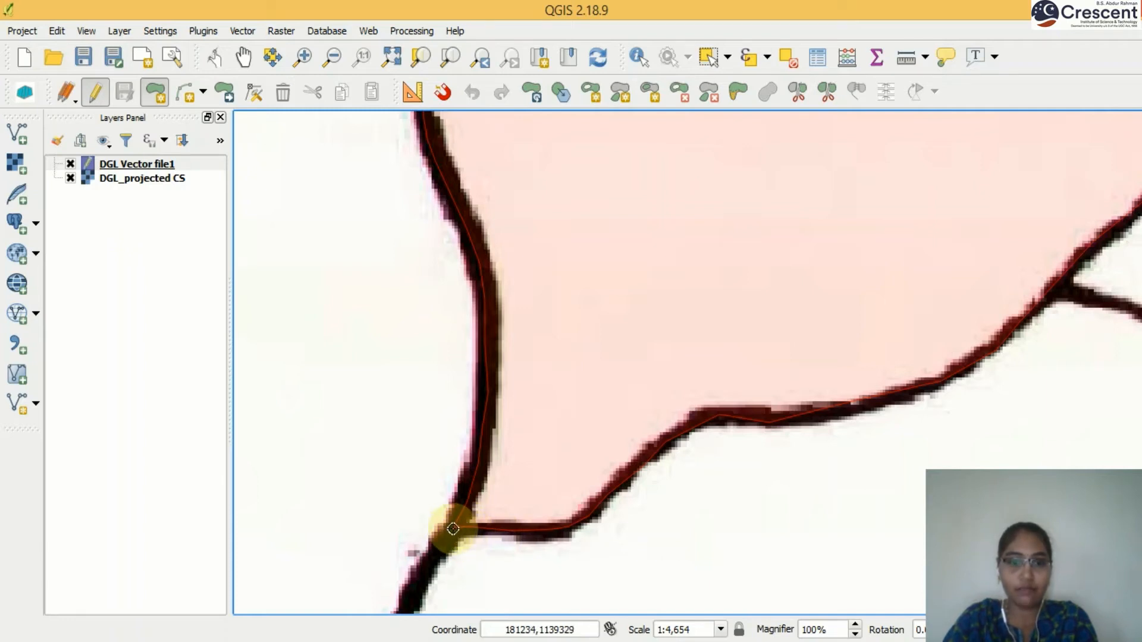
- Finish the block polygon and accept its Feature Attributes to store it in DGL Vector file1
right_click(453, 528)
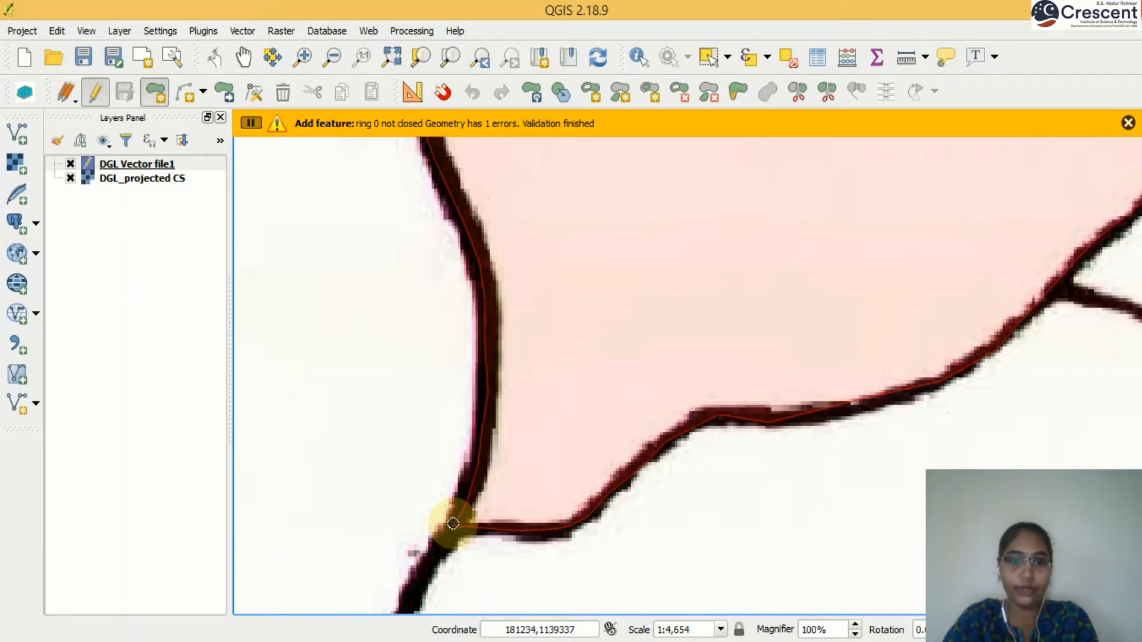
right_click(453, 523)
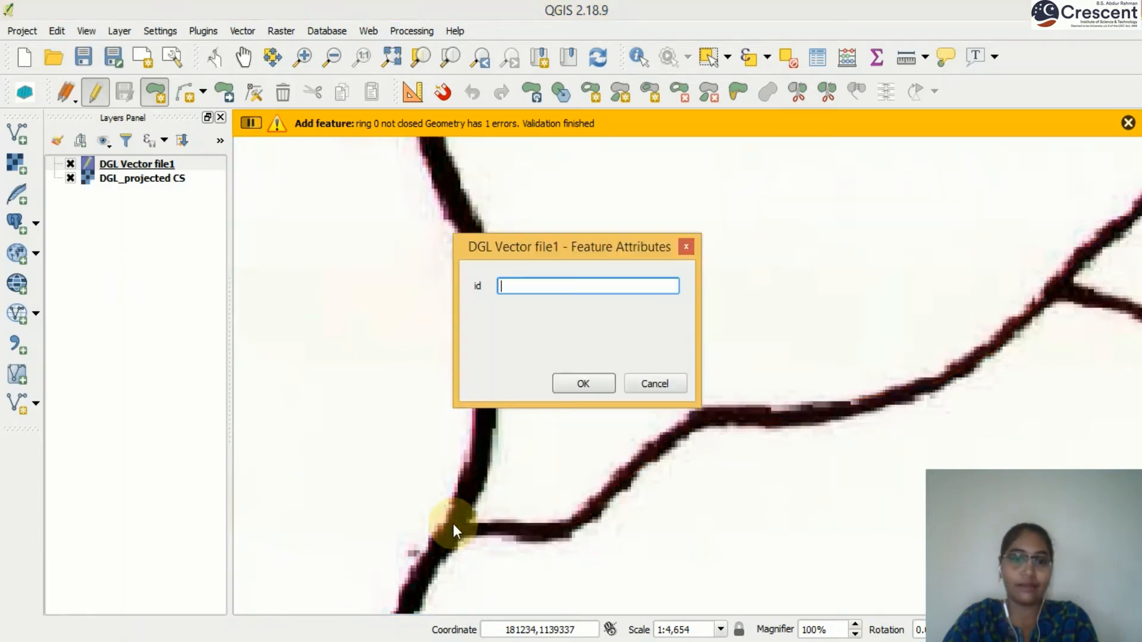
click(549, 286)
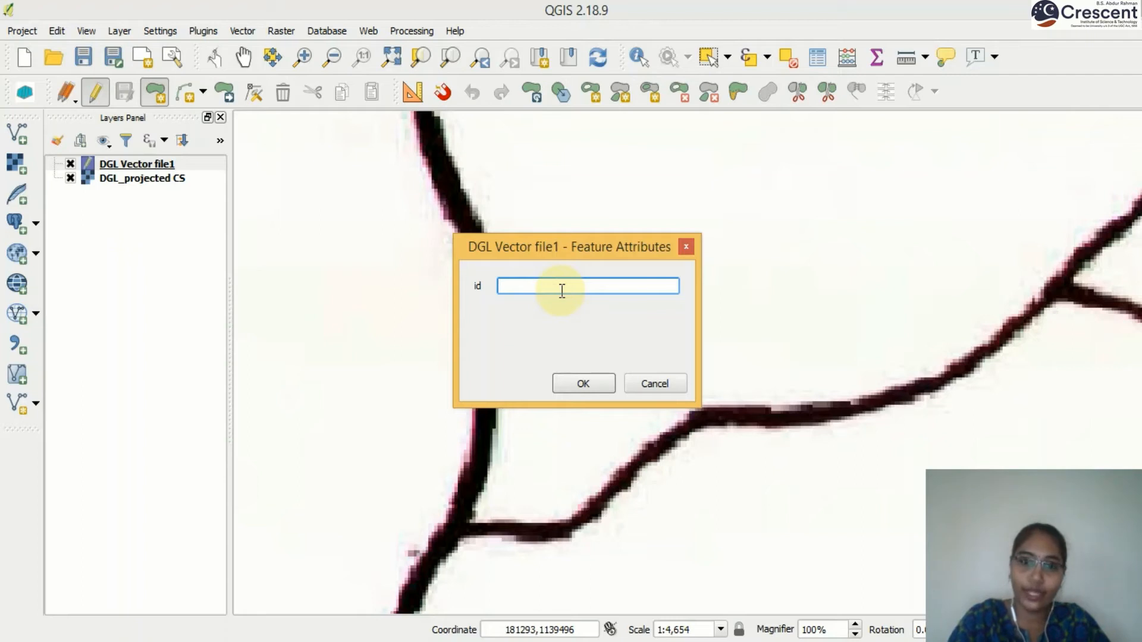
click(570, 388)
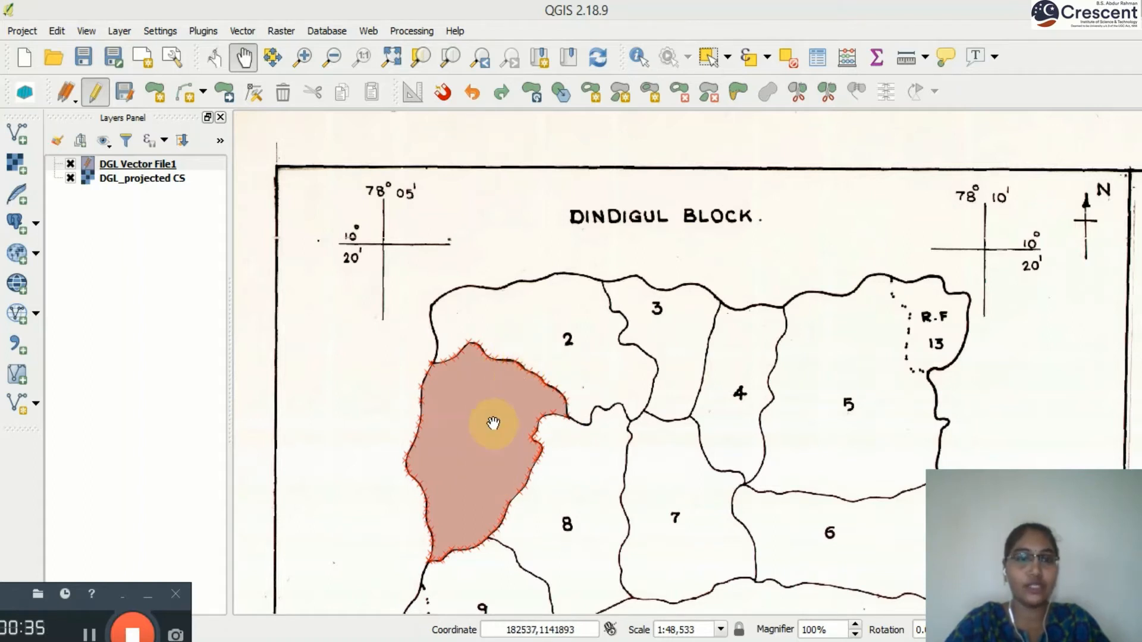
- Set snapping options to Advanced layer selection and apply them
click(160, 31)
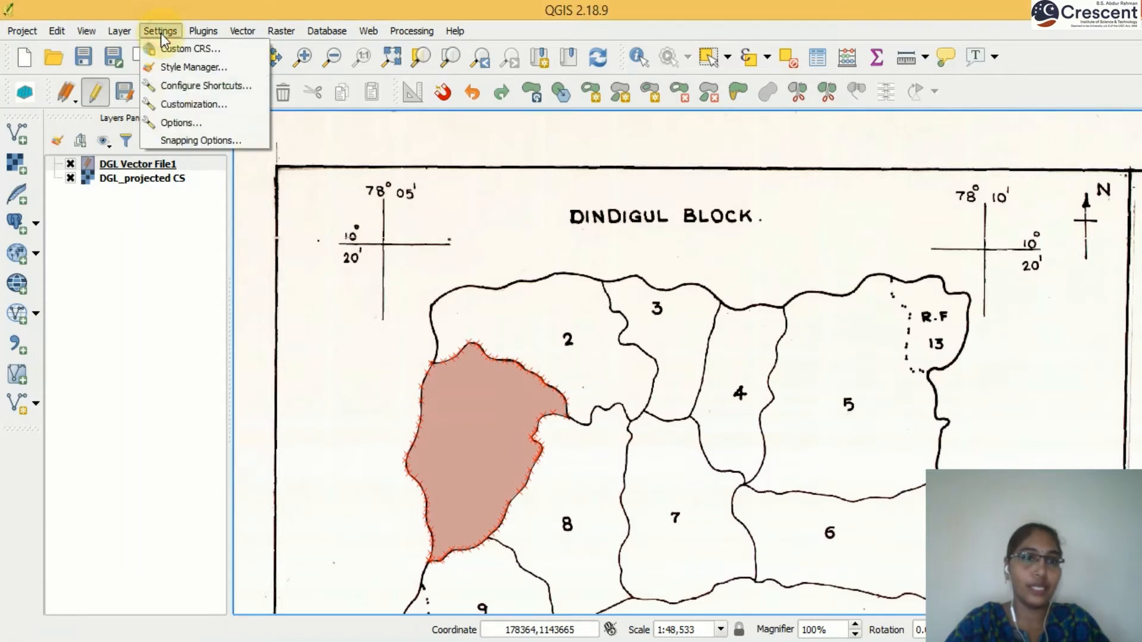
click(192, 141)
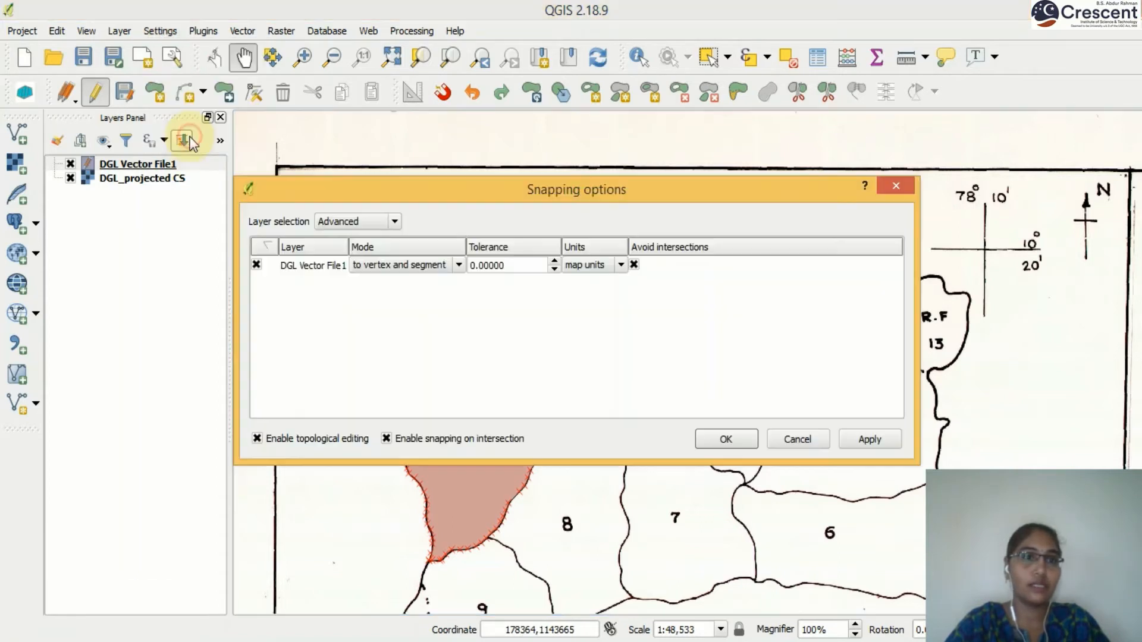
click(329, 218)
click(330, 257)
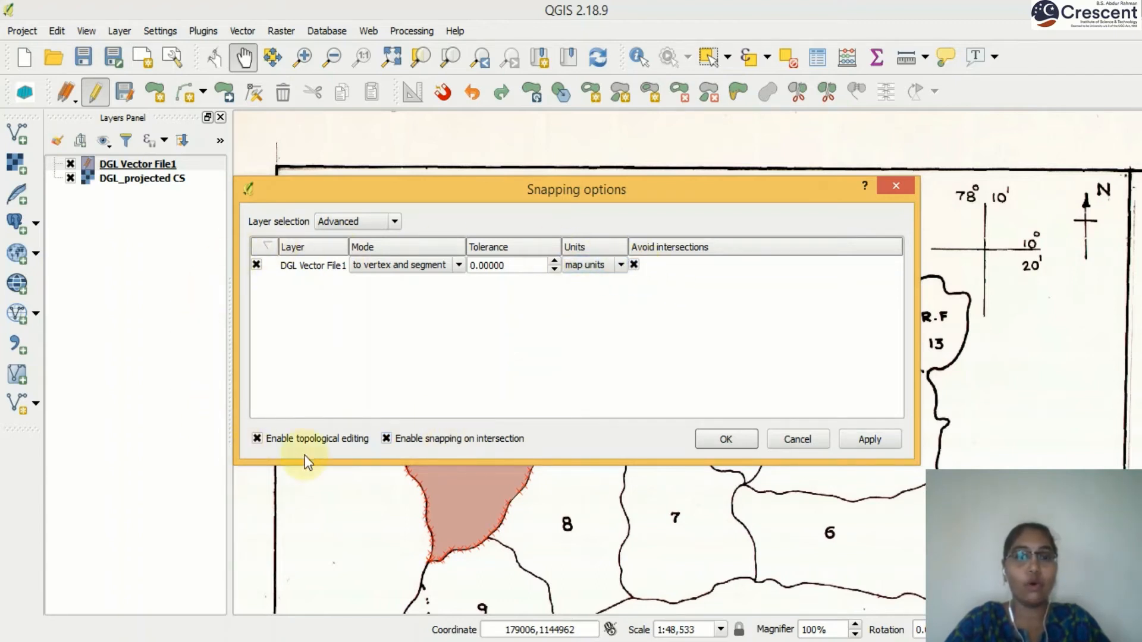
click(753, 437)
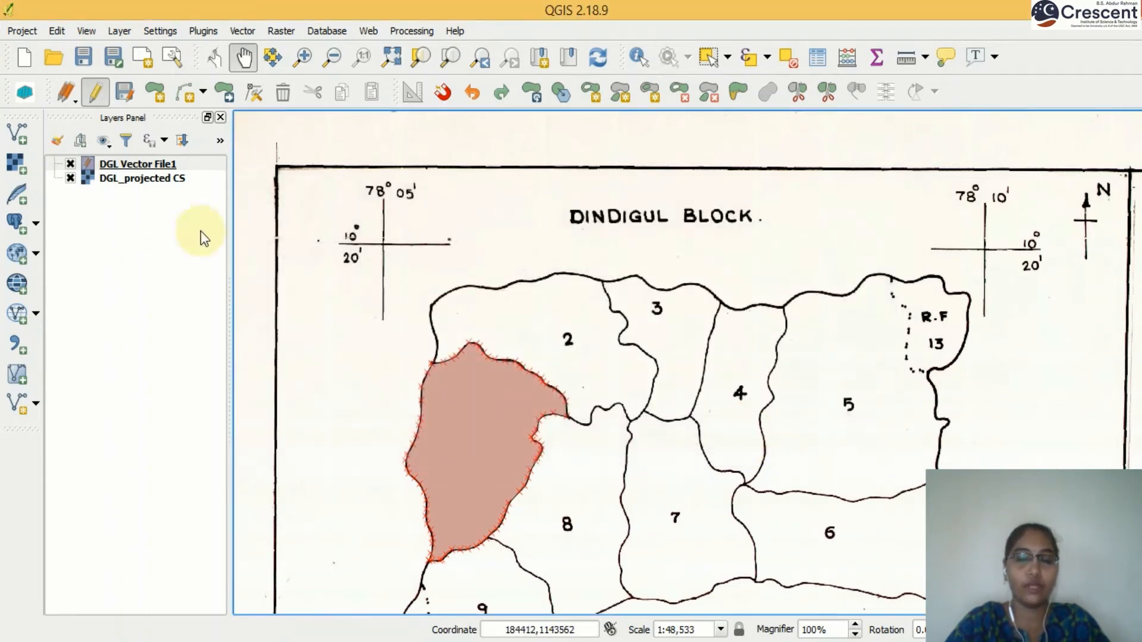
- Recheck snapping for DGL Vector File1: vertex and segment, avoid intersections, topological editing
click(162, 31)
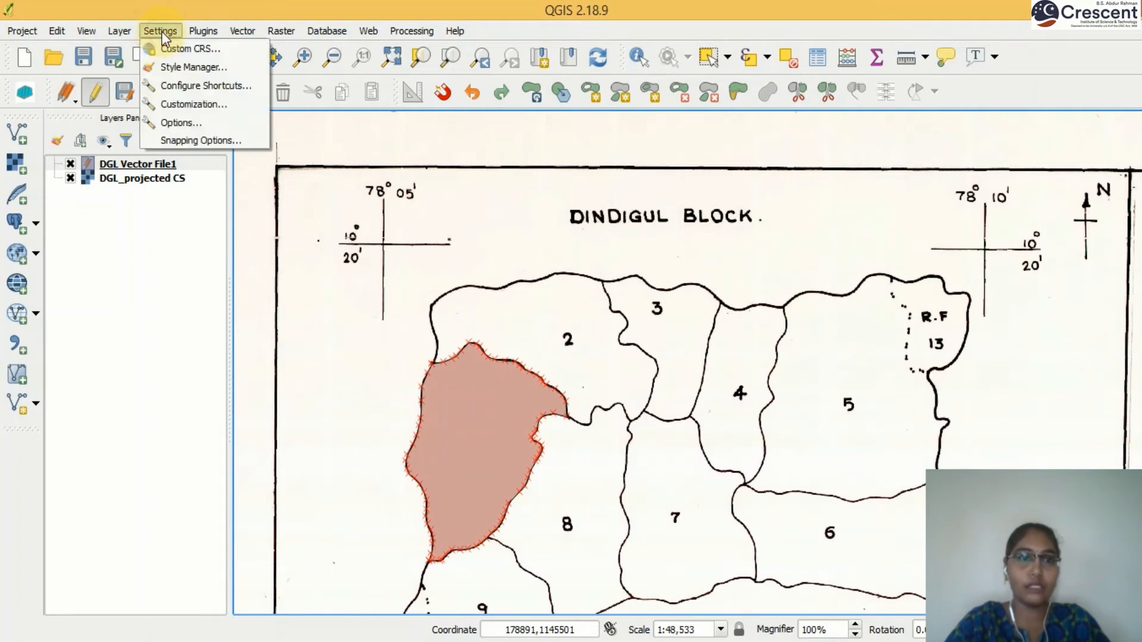
click(182, 141)
click(343, 222)
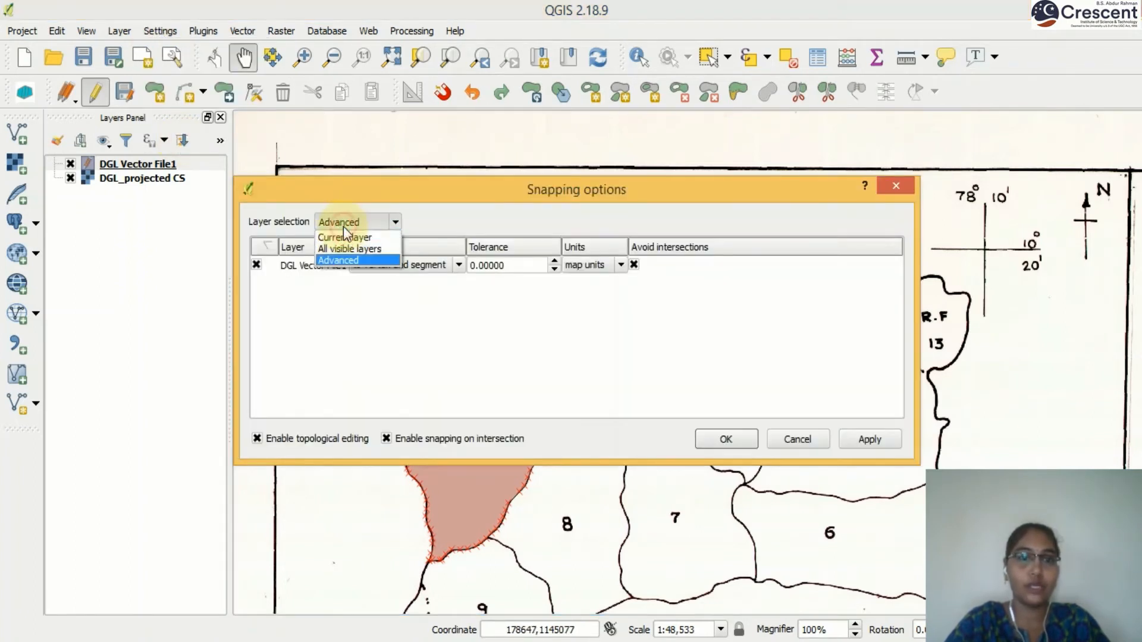
click(342, 260)
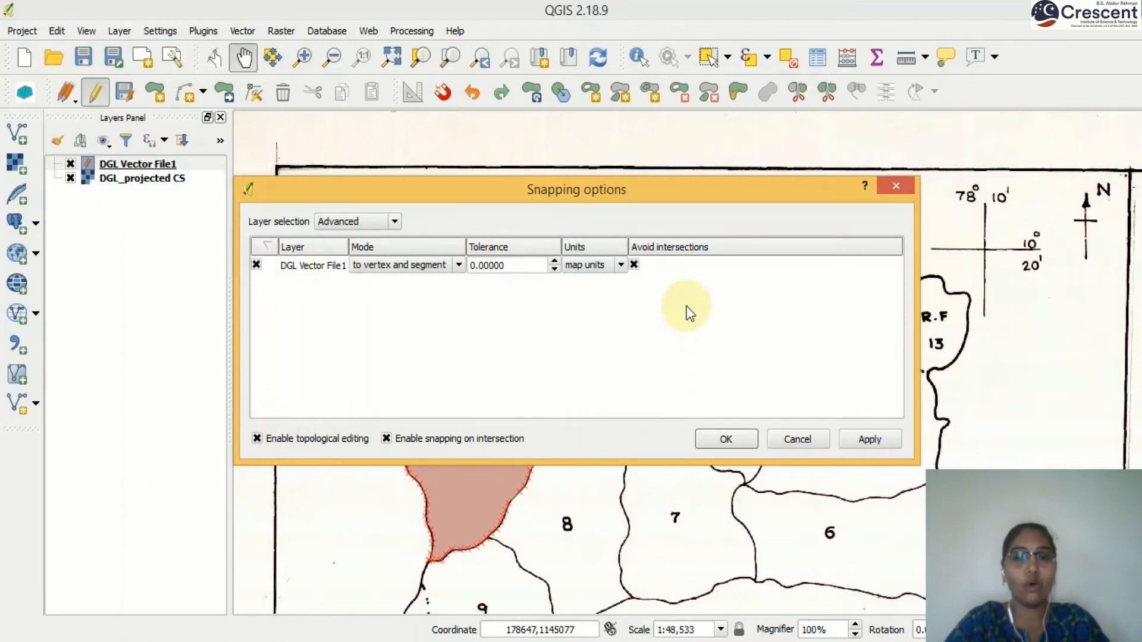
click(732, 440)
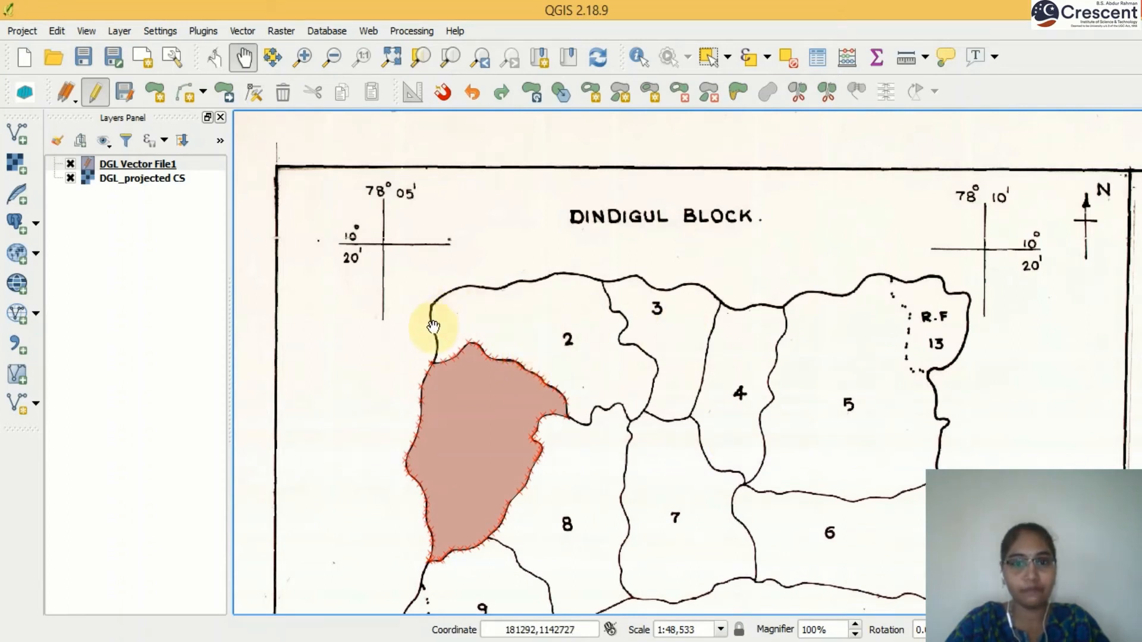
- Zoom in on region 2 and start its polygon up the western boundary
click(303, 57)
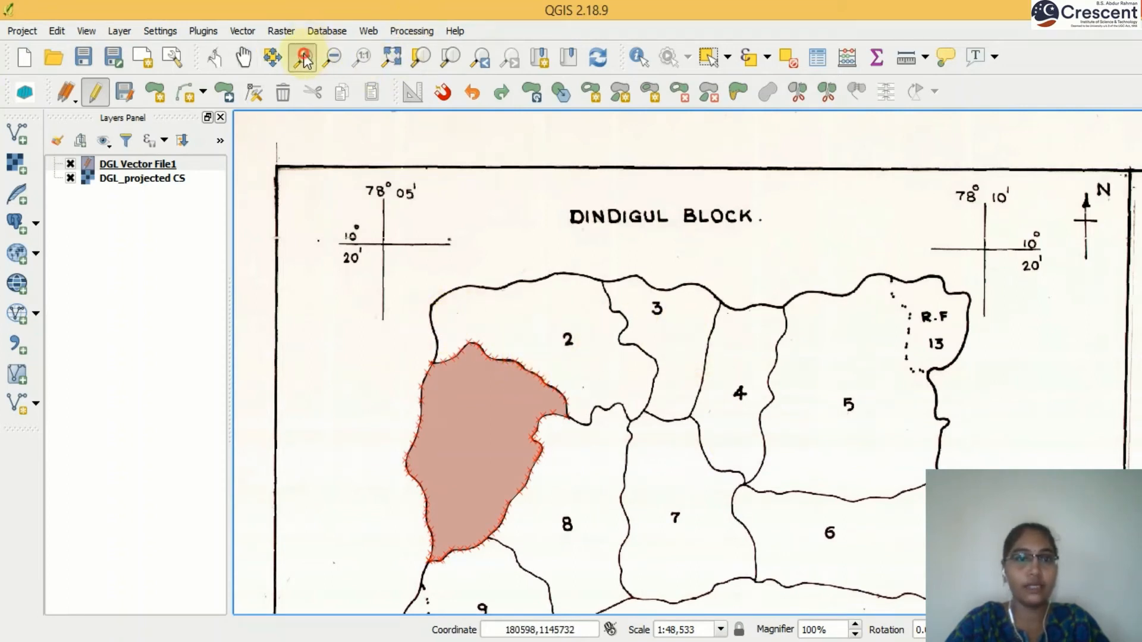
drag(434, 293, 614, 434)
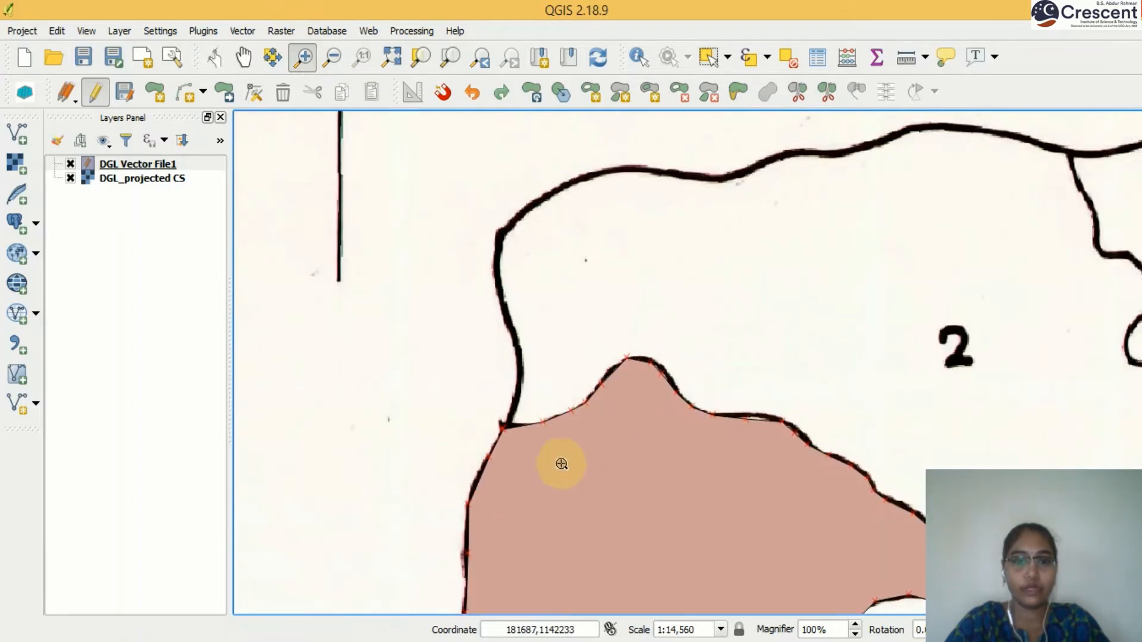
drag(426, 178, 909, 570)
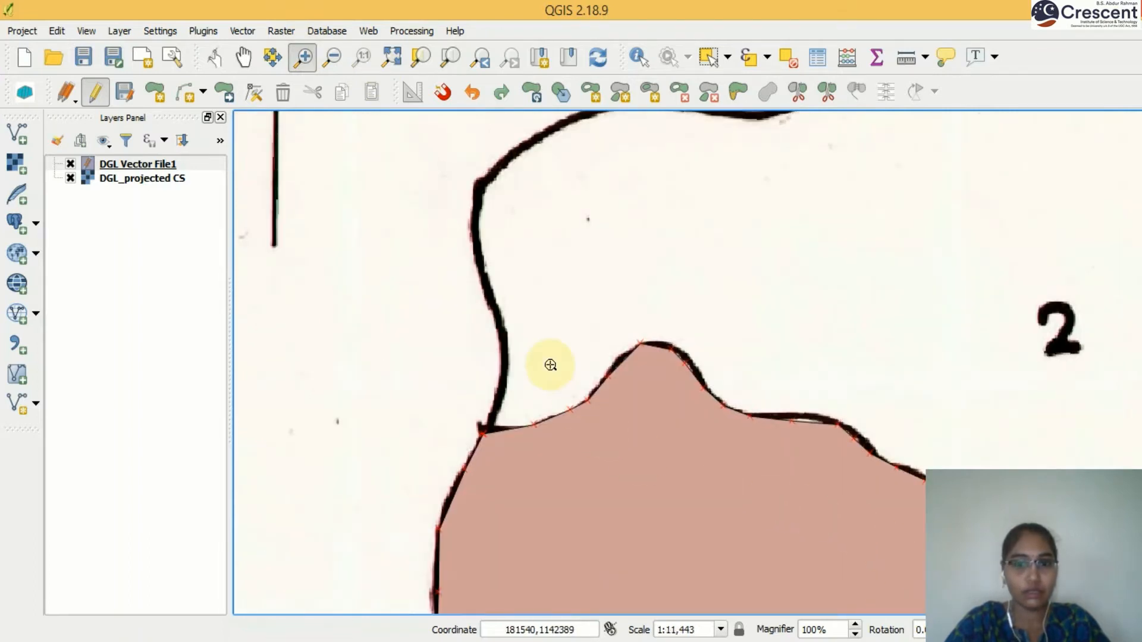
click(155, 92)
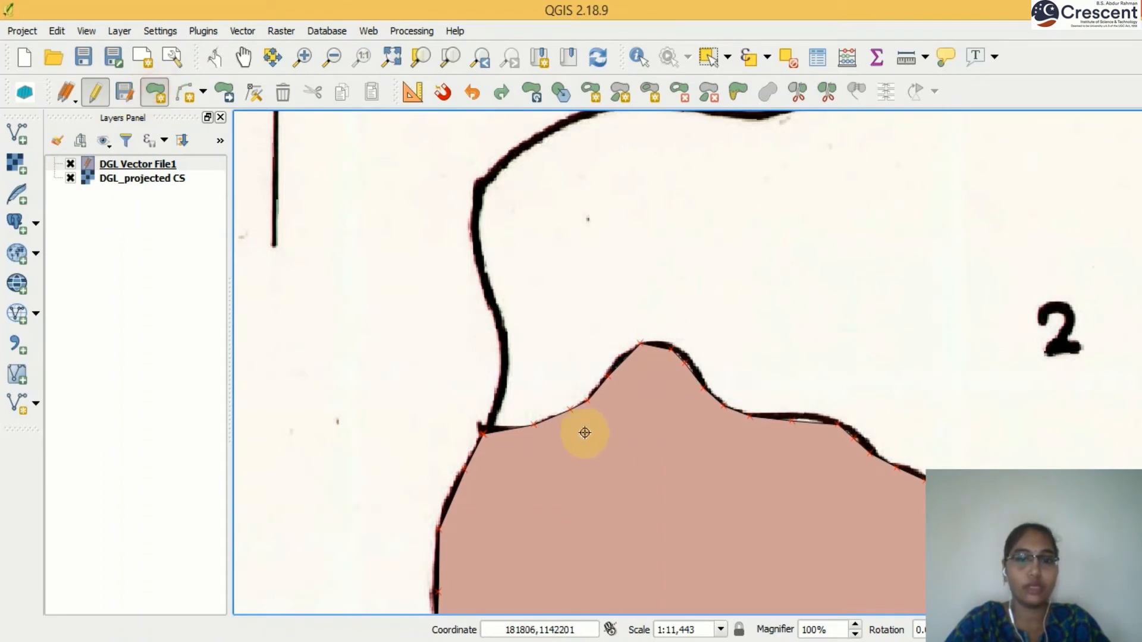
click(512, 485)
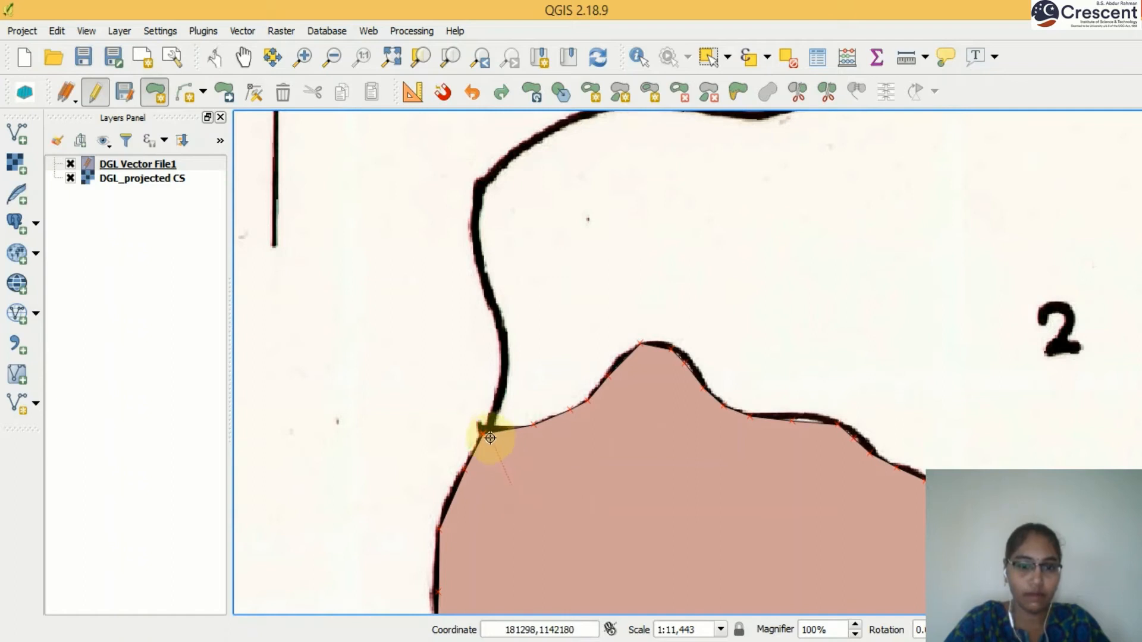
click(487, 433)
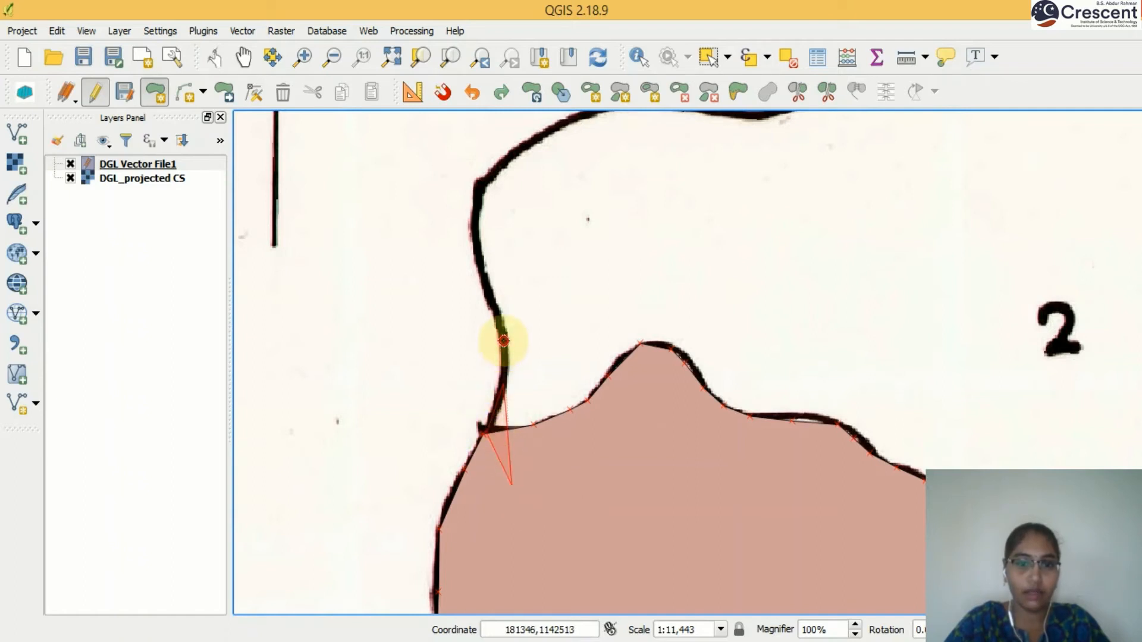
click(492, 299)
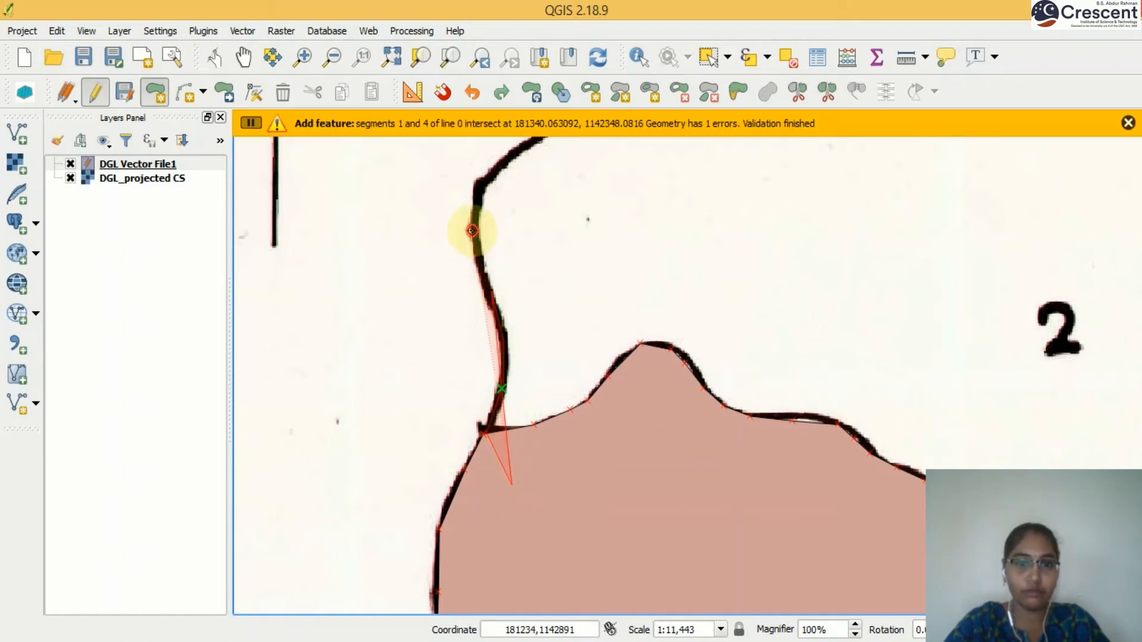
click(475, 182)
click(516, 158)
- Trace around region 2's northwest corner onto its northern boundary
click(562, 128)
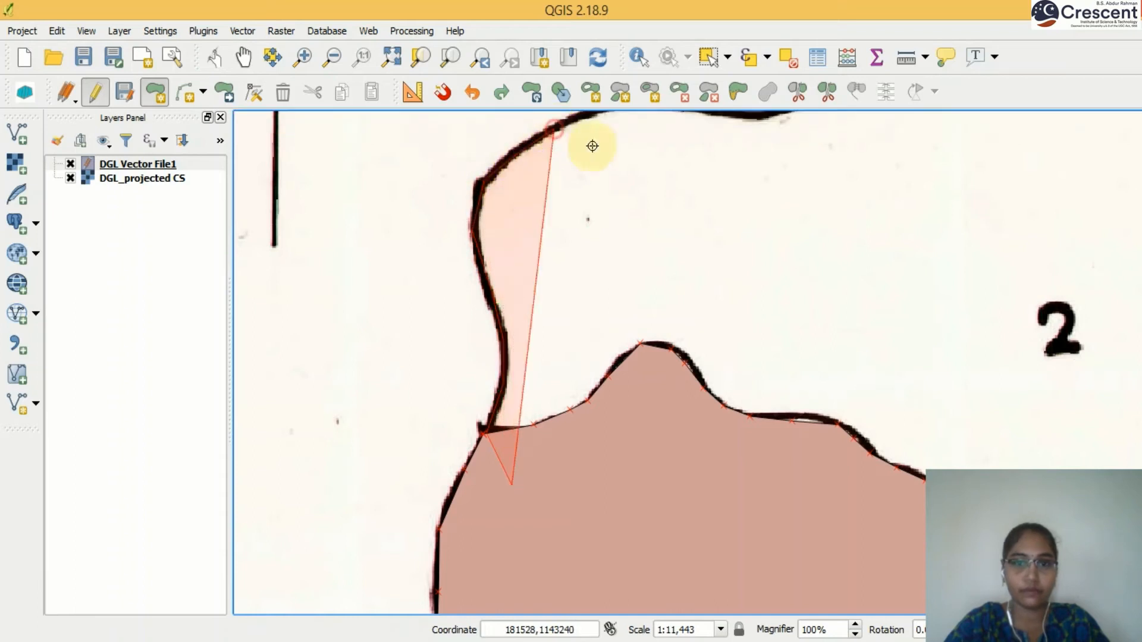
click(773, 247)
key(Up)
key(Up)
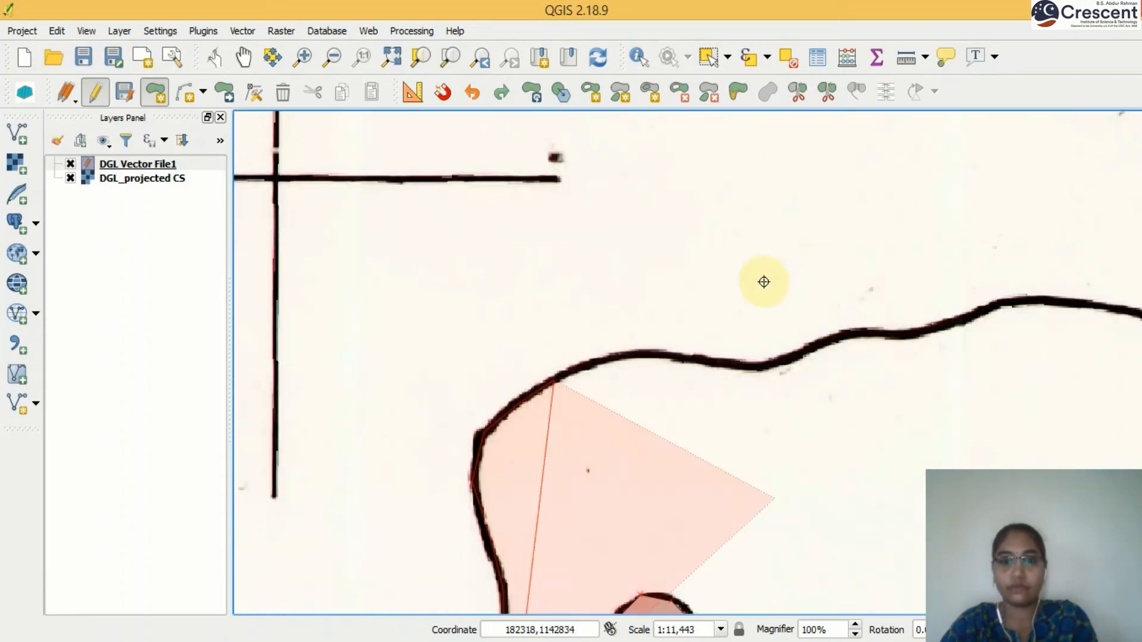
click(612, 357)
click(659, 356)
click(710, 365)
click(748, 368)
- Continue the trace eastward along region 2's northern boundary
click(772, 367)
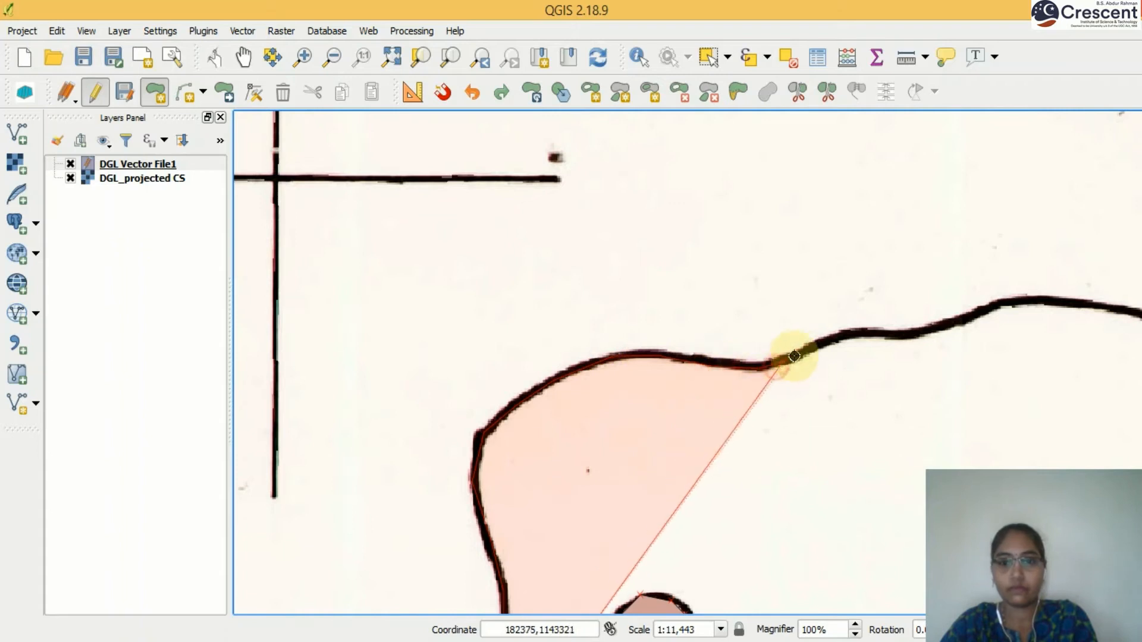
click(818, 348)
click(847, 337)
click(909, 336)
click(935, 330)
click(959, 320)
click(1001, 306)
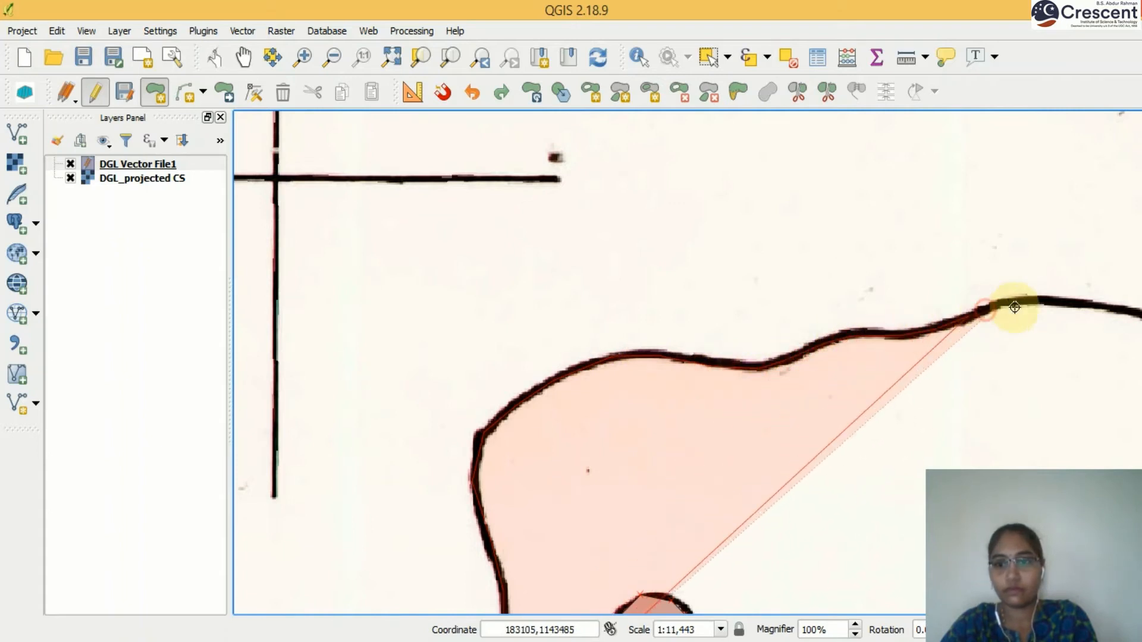
click(1025, 303)
click(1052, 302)
click(1091, 304)
click(1122, 312)
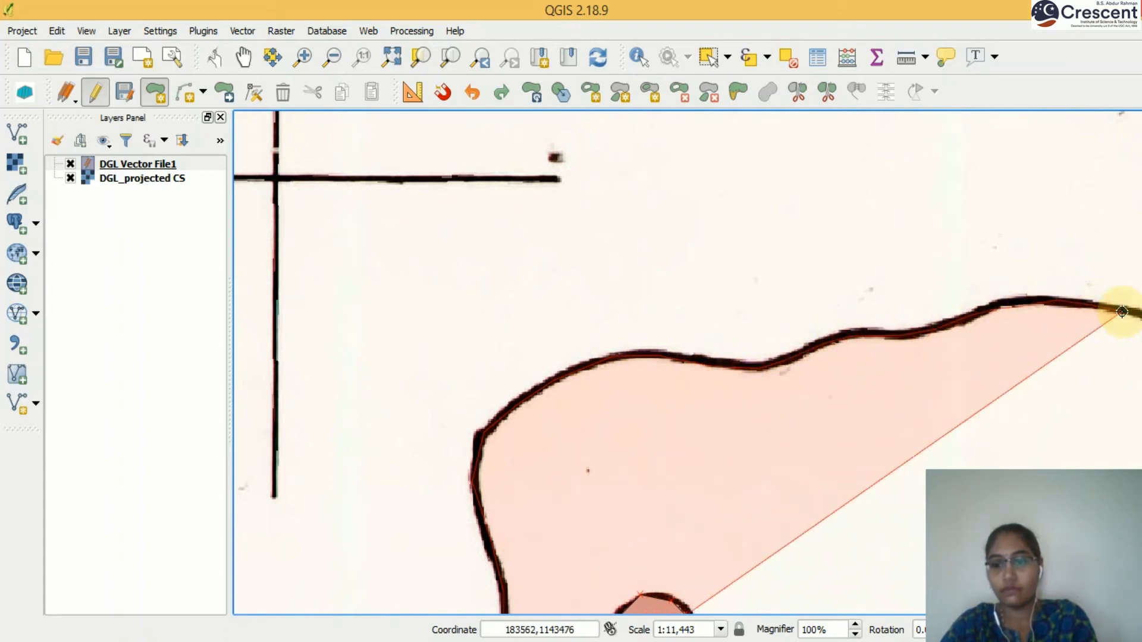
- Trace down the boundary between regions 2 and 3, correcting misplaced vertices
key(Right)
key(Right)
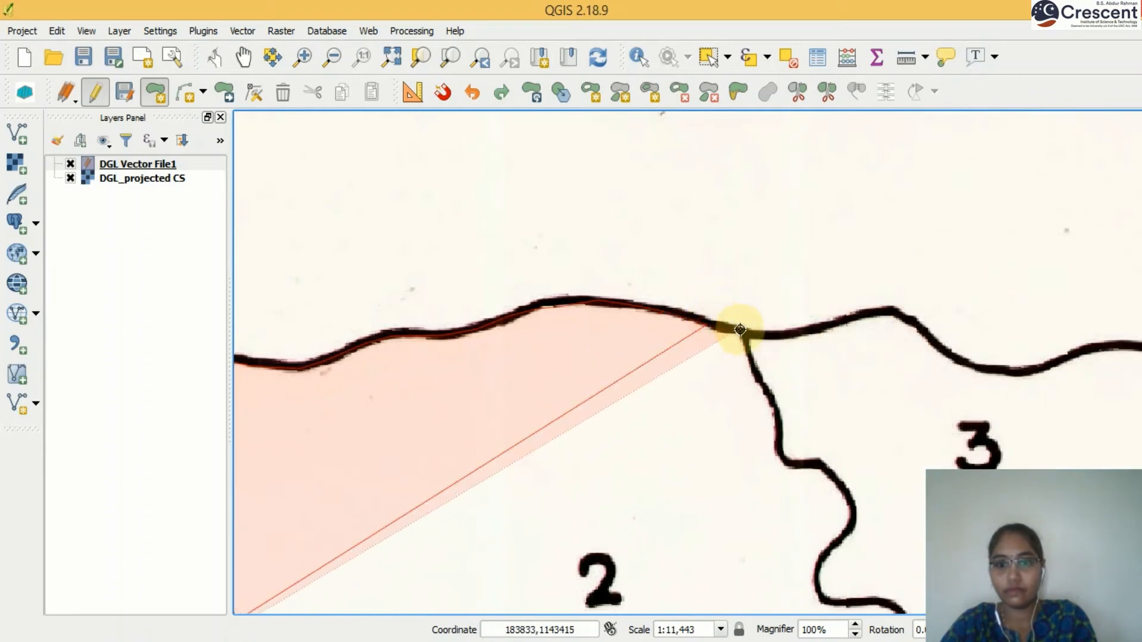
click(741, 331)
click(752, 370)
click(765, 394)
click(773, 421)
click(775, 446)
click(778, 458)
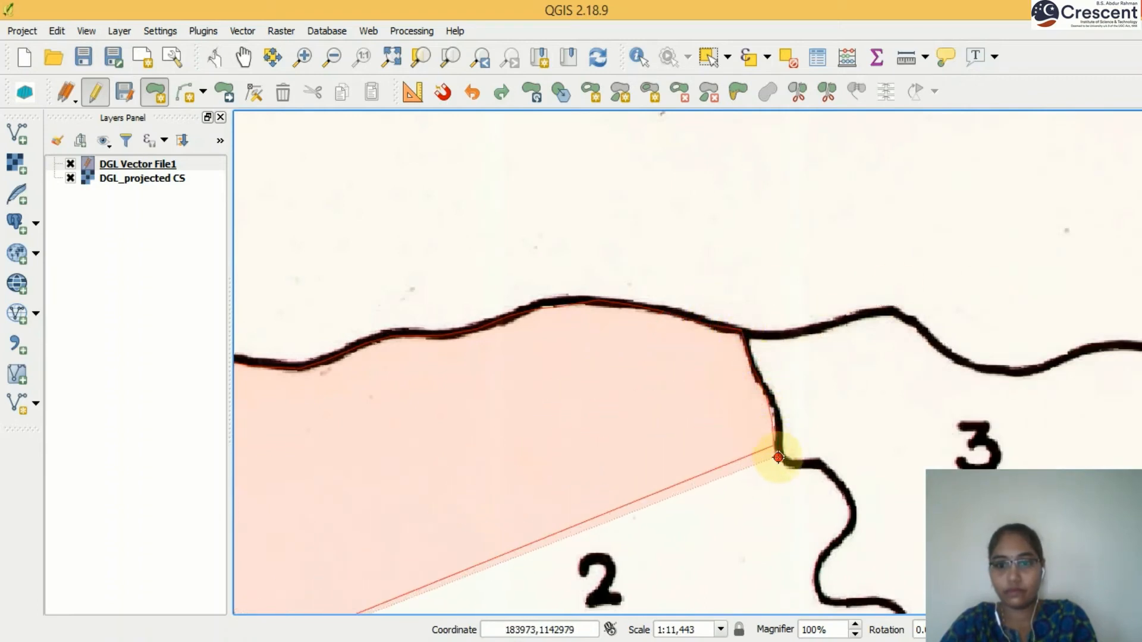
key(BackSpace)
key(BackSpace)
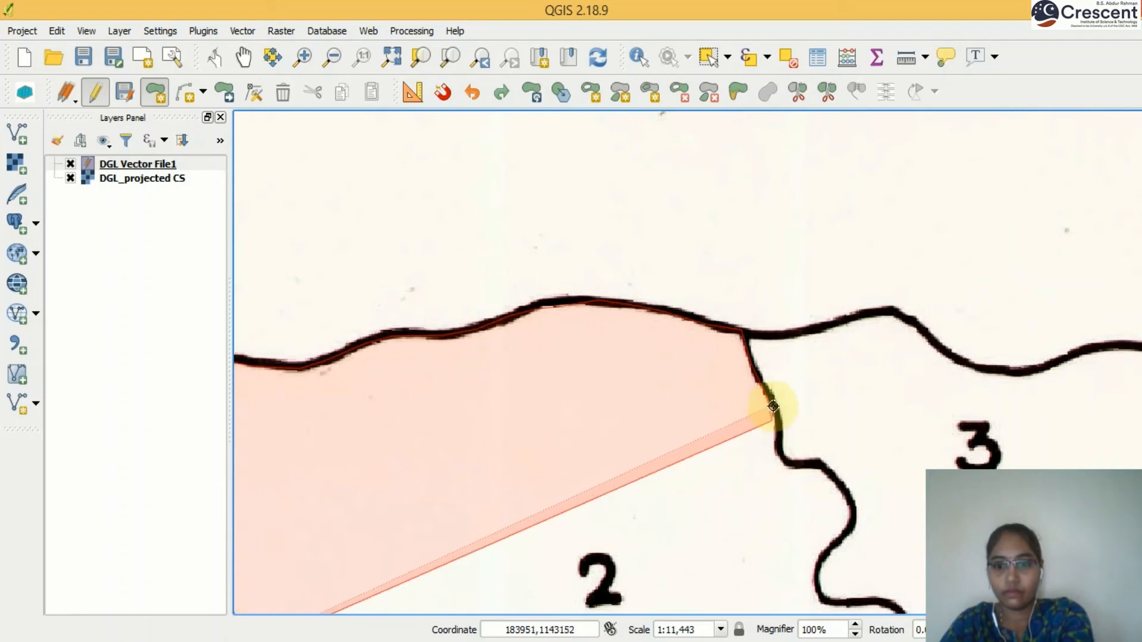
click(775, 446)
- Follow the 2/3 boundary further and around the curve of the lower boundary
click(800, 467)
click(819, 470)
click(837, 485)
click(847, 502)
click(852, 514)
click(849, 525)
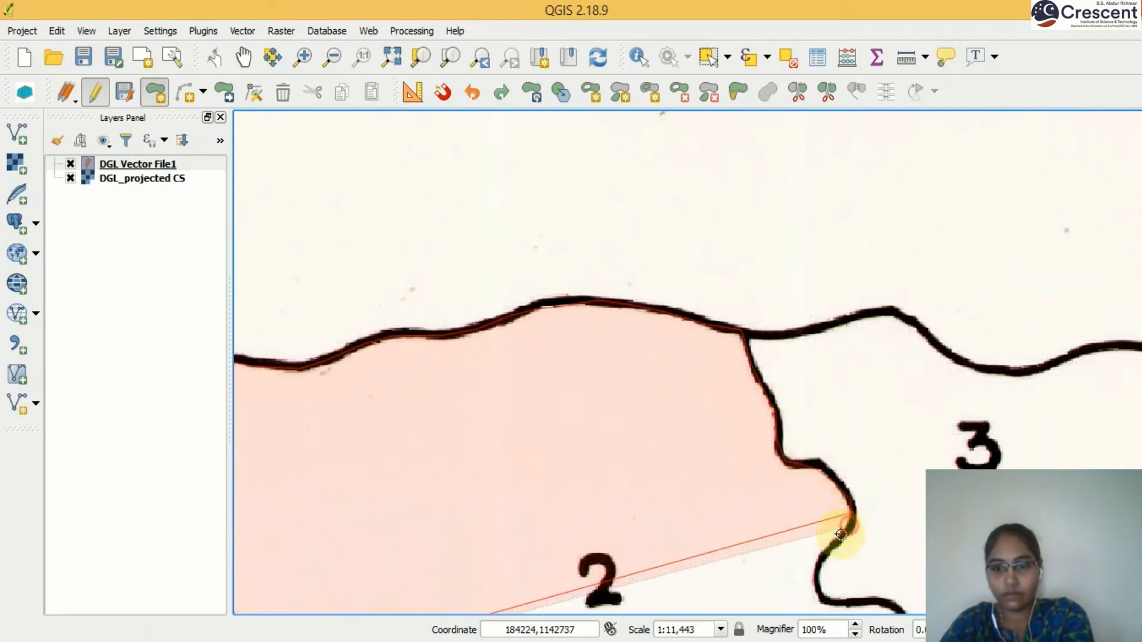
click(827, 550)
click(816, 576)
click(821, 598)
click(857, 602)
click(880, 606)
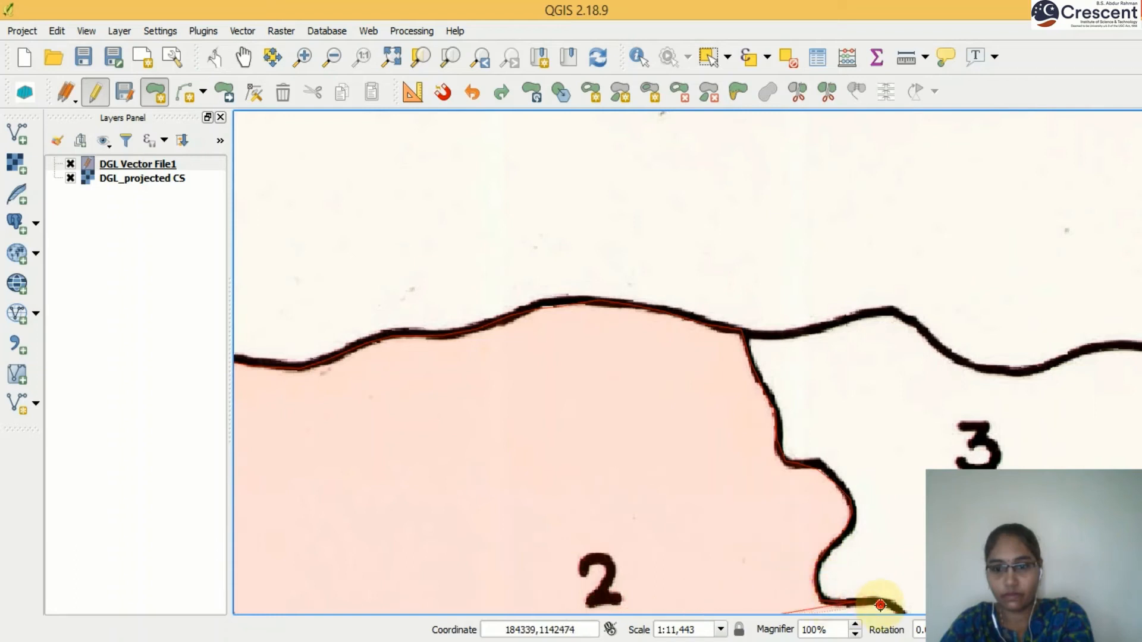
- Trace down region 2's eastern boundary to its southeast corner
key(Down)
key(Down)
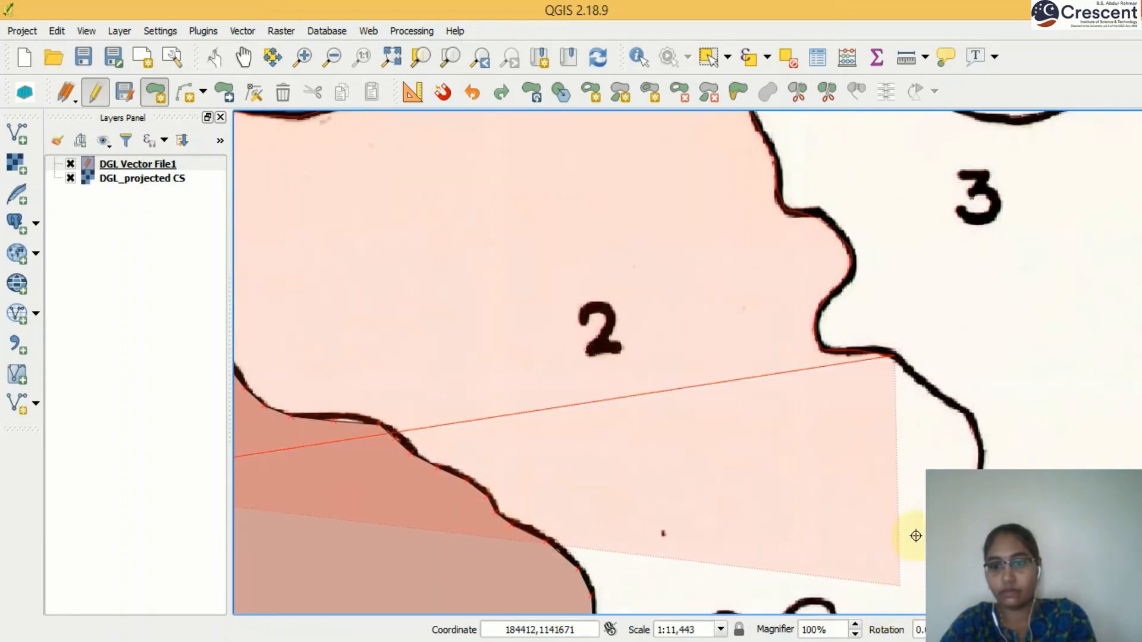
key(Down)
click(920, 255)
click(959, 281)
click(978, 305)
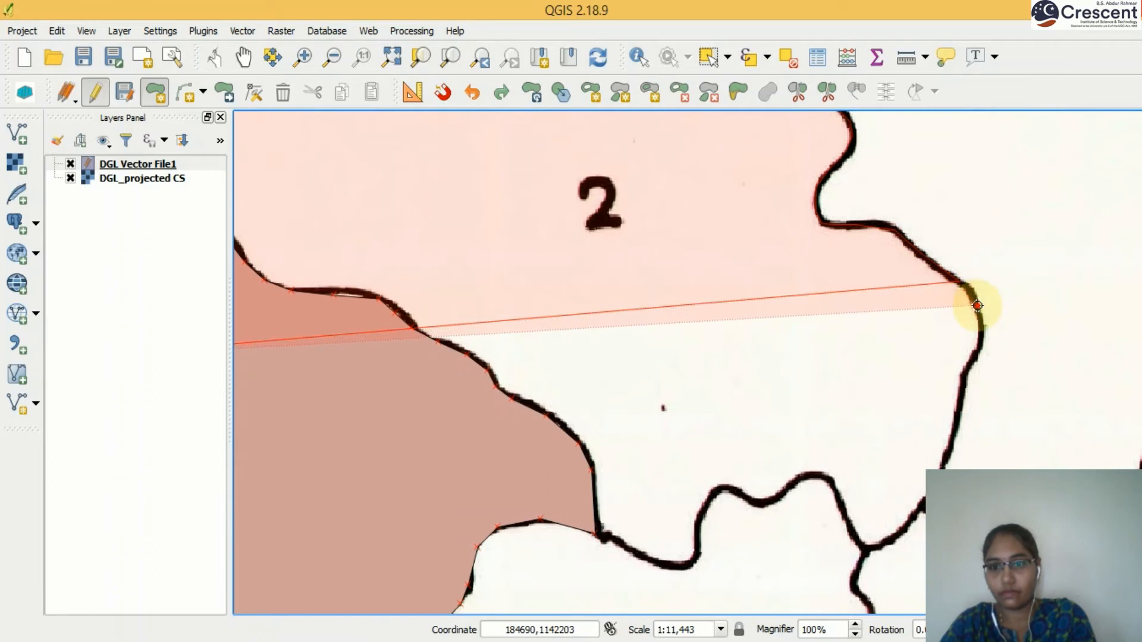
click(981, 334)
click(974, 356)
click(963, 378)
click(956, 407)
click(951, 435)
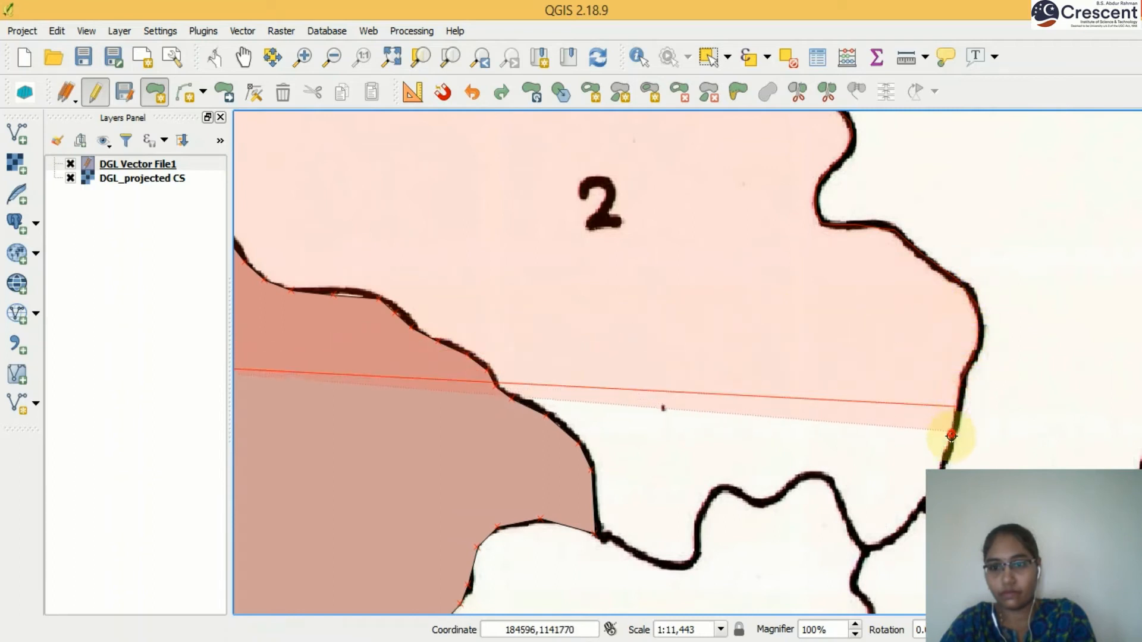
click(941, 477)
click(925, 503)
click(902, 532)
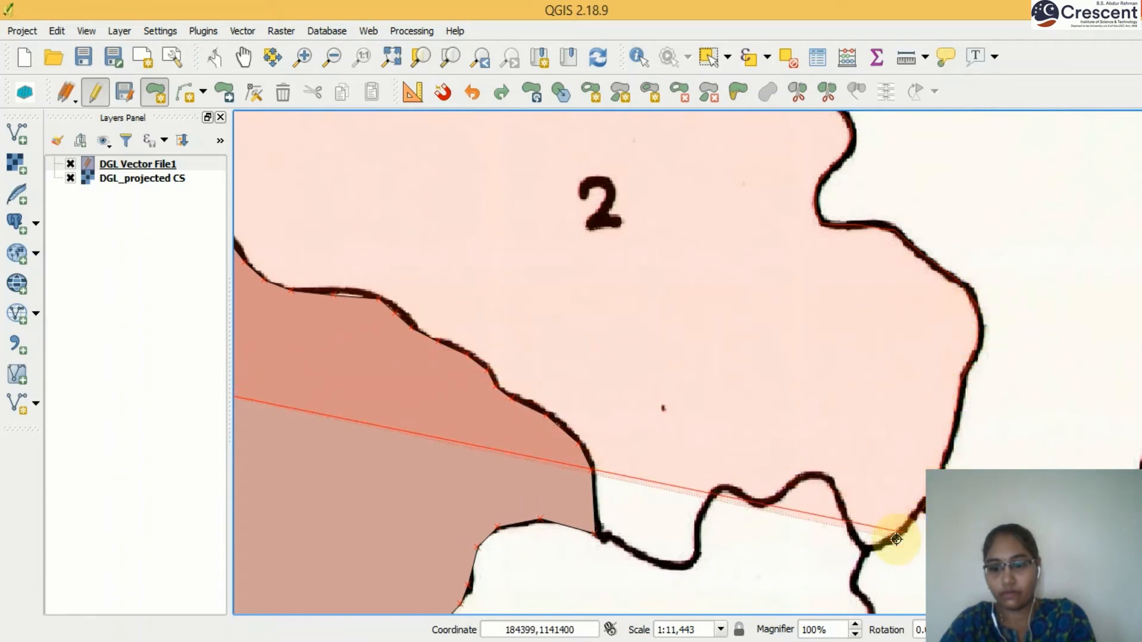
- Trace the wavy southern boundary westward
click(887, 543)
click(864, 550)
click(850, 531)
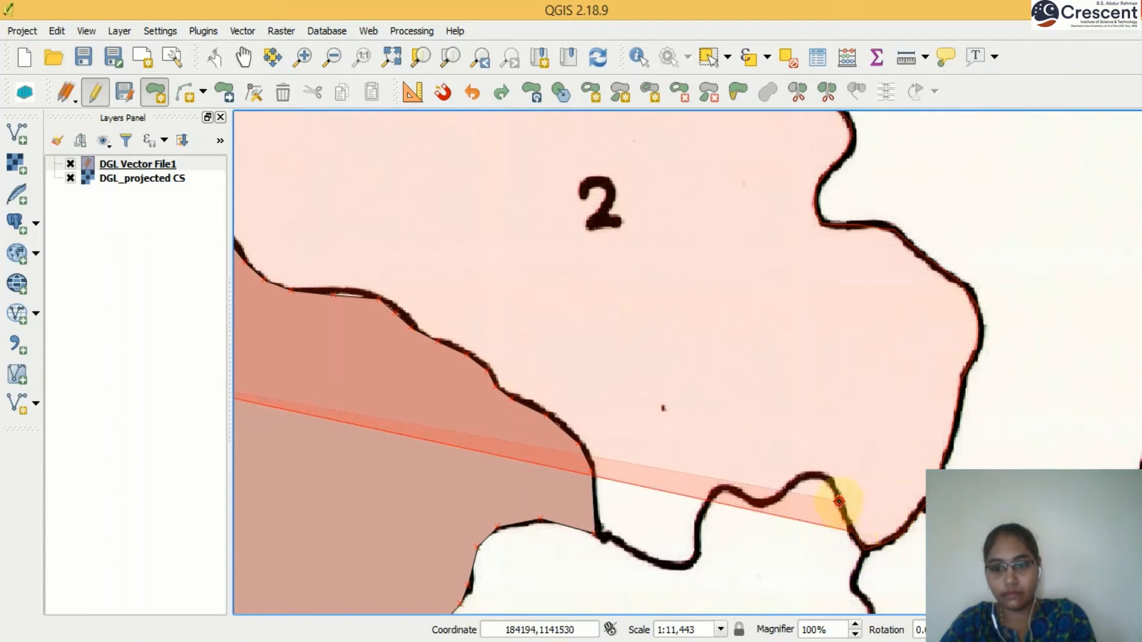
click(833, 481)
click(799, 474)
click(779, 493)
click(760, 505)
click(725, 489)
- Trace the southern dip and close the outline at the corner shared with region 1
click(715, 492)
click(705, 514)
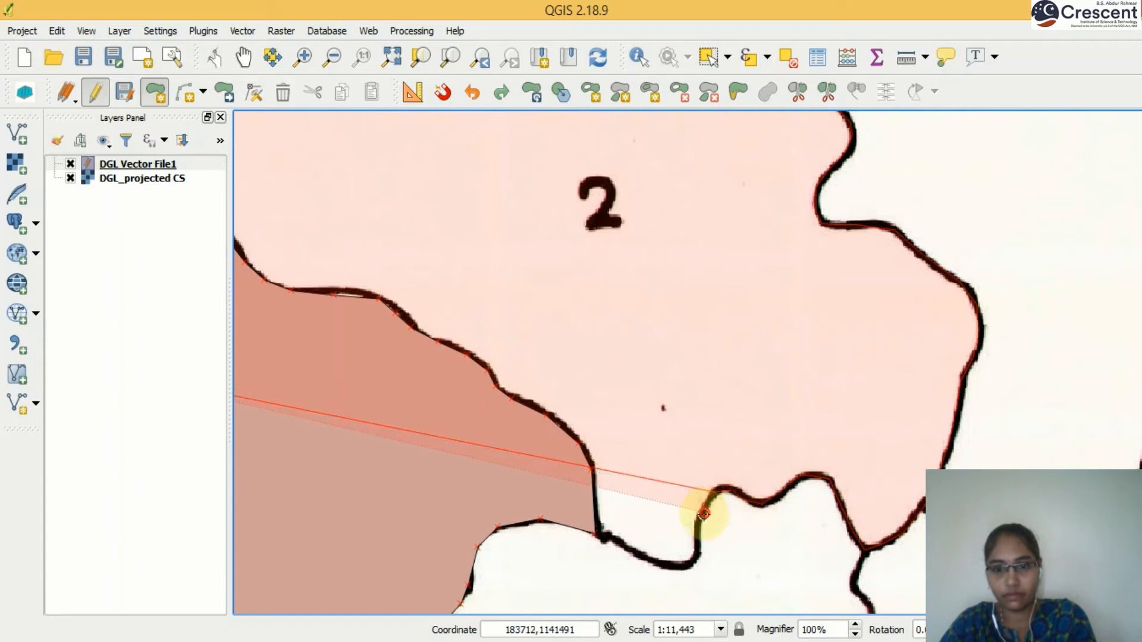
click(699, 540)
click(679, 569)
click(639, 557)
click(607, 542)
click(595, 533)
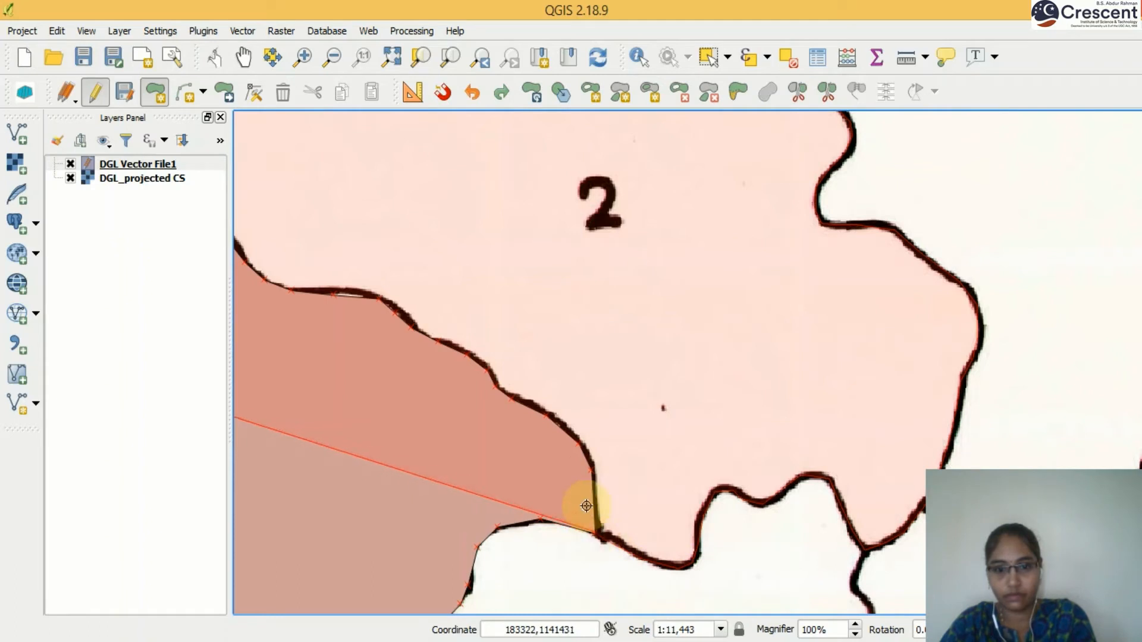
click(548, 456)
- Finish the region 2 polygon with id 2, then view the full map with DGL Vector File1 selected
right_click(548, 455)
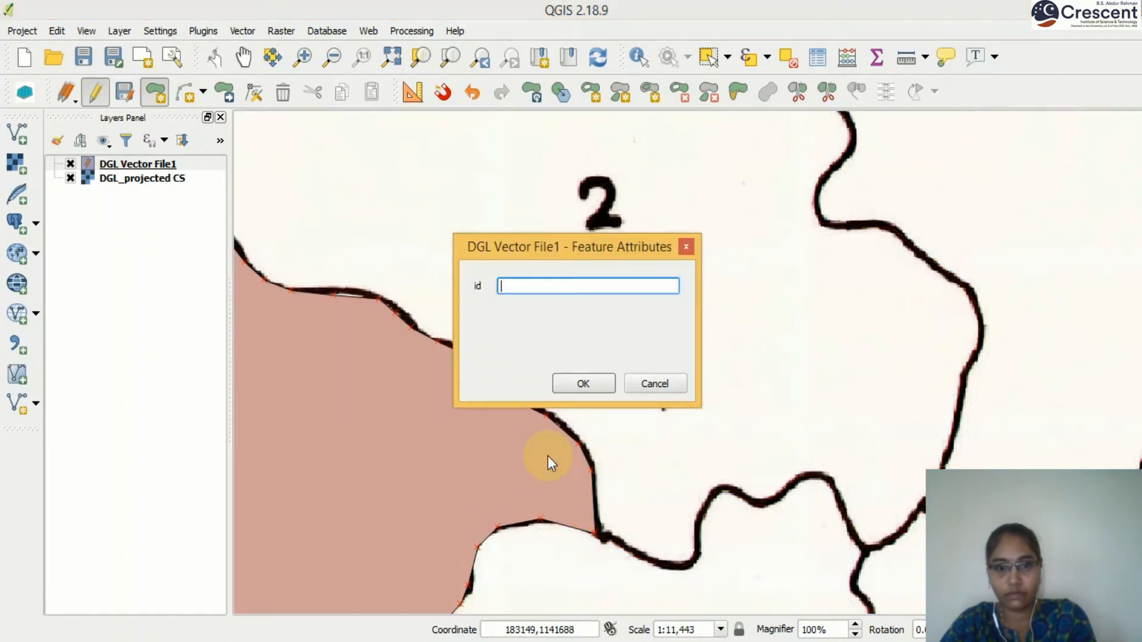
text(2)
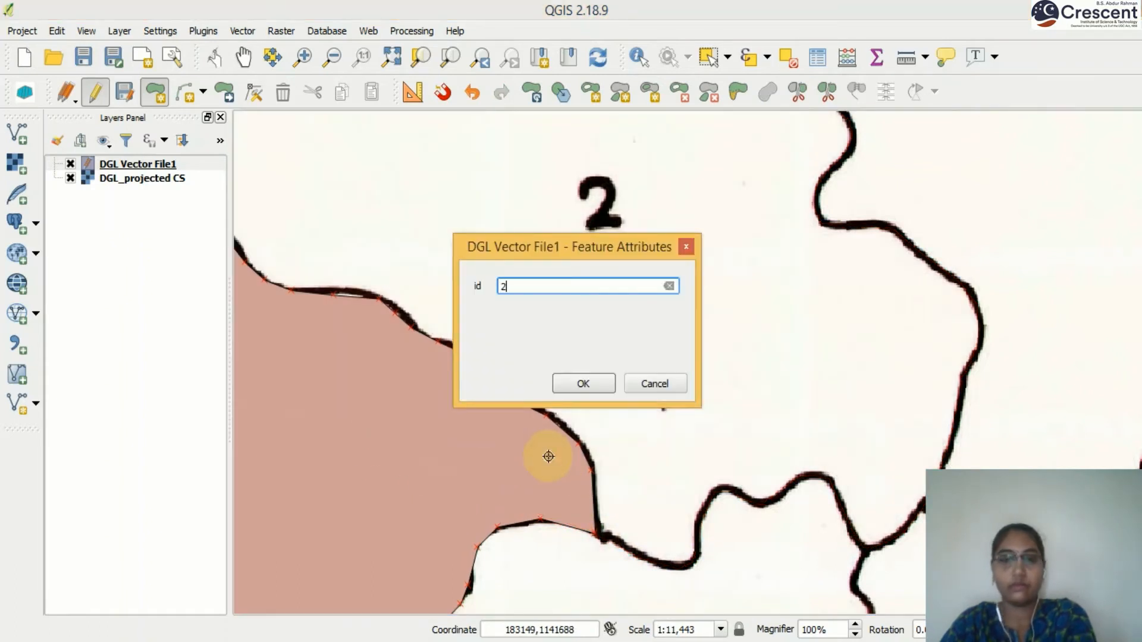
click(584, 382)
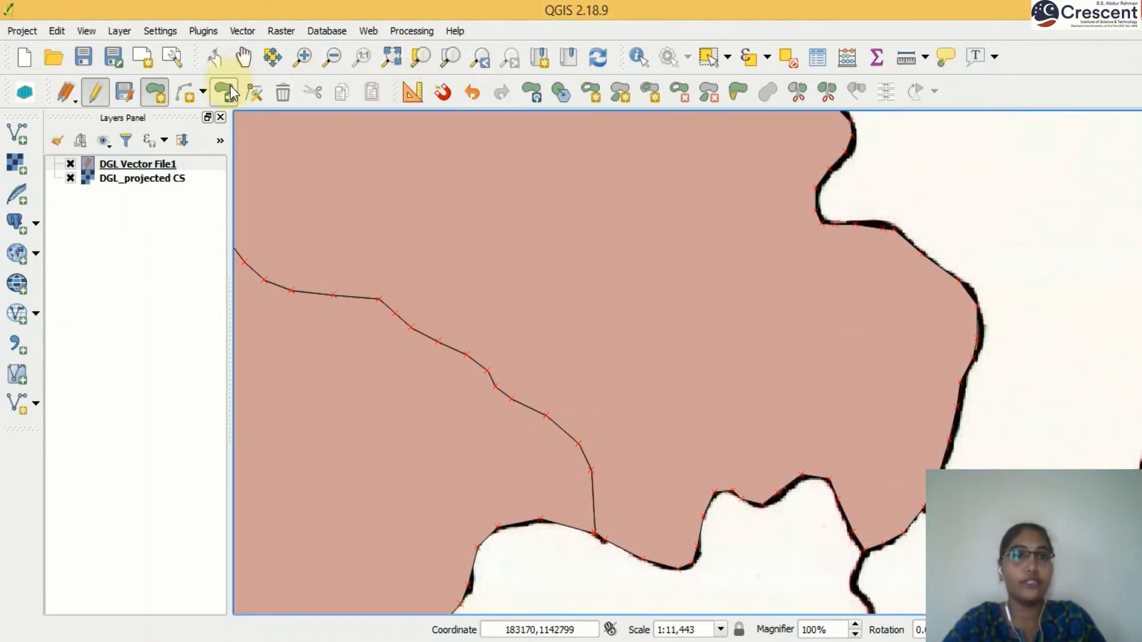
click(387, 59)
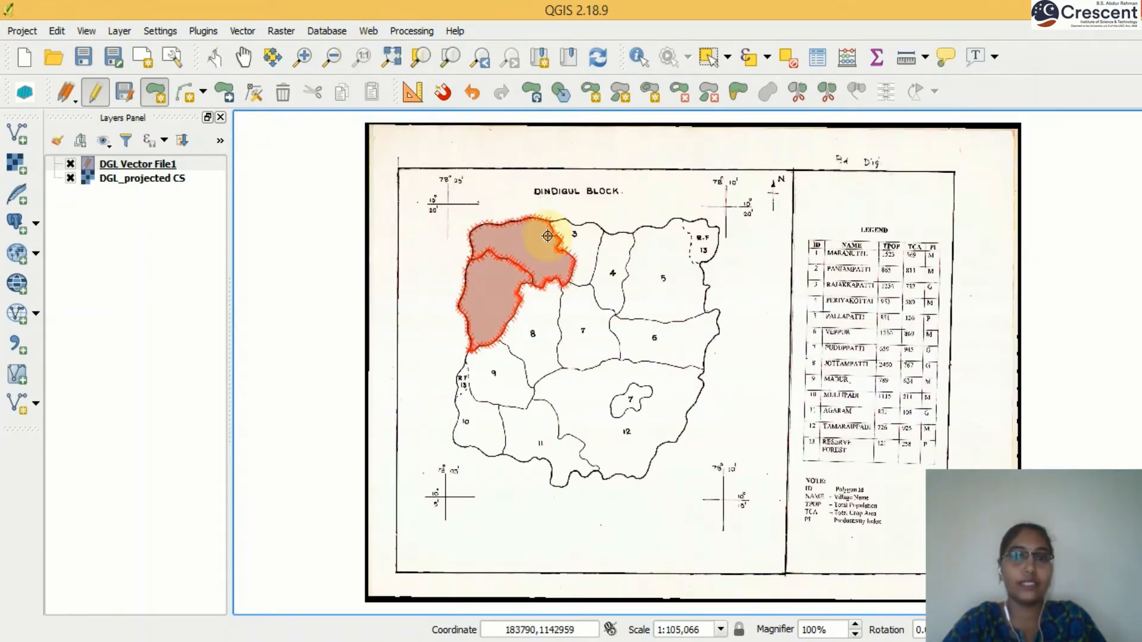
click(128, 165)
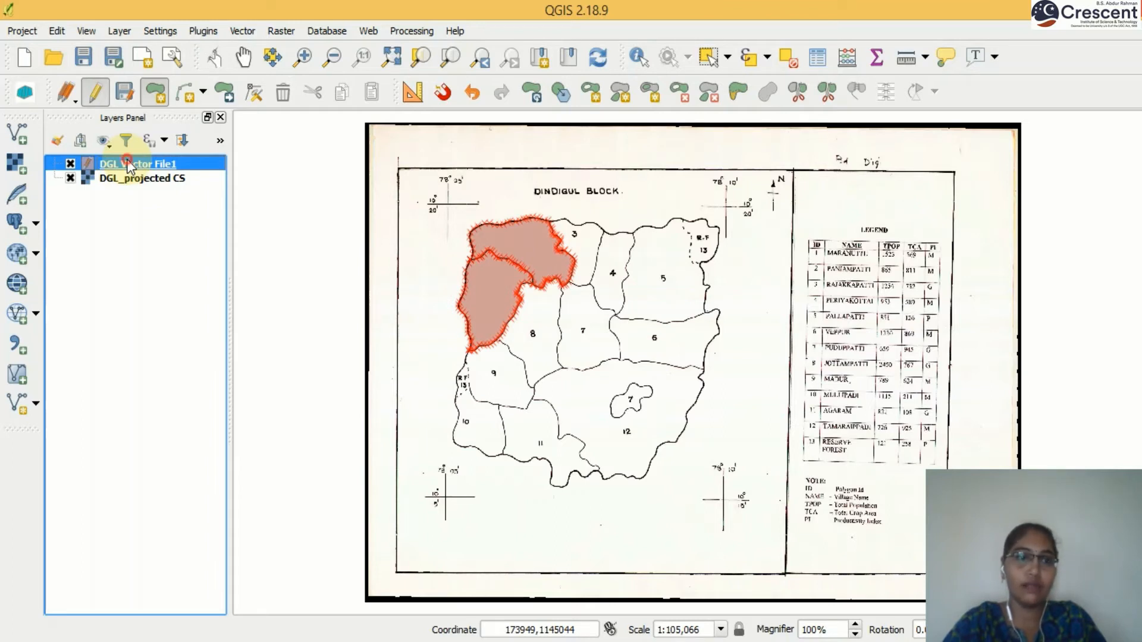
- Give DGL Vector File1's simple fill a transparent fill colour and a blue outline colour
double_click(140, 163)
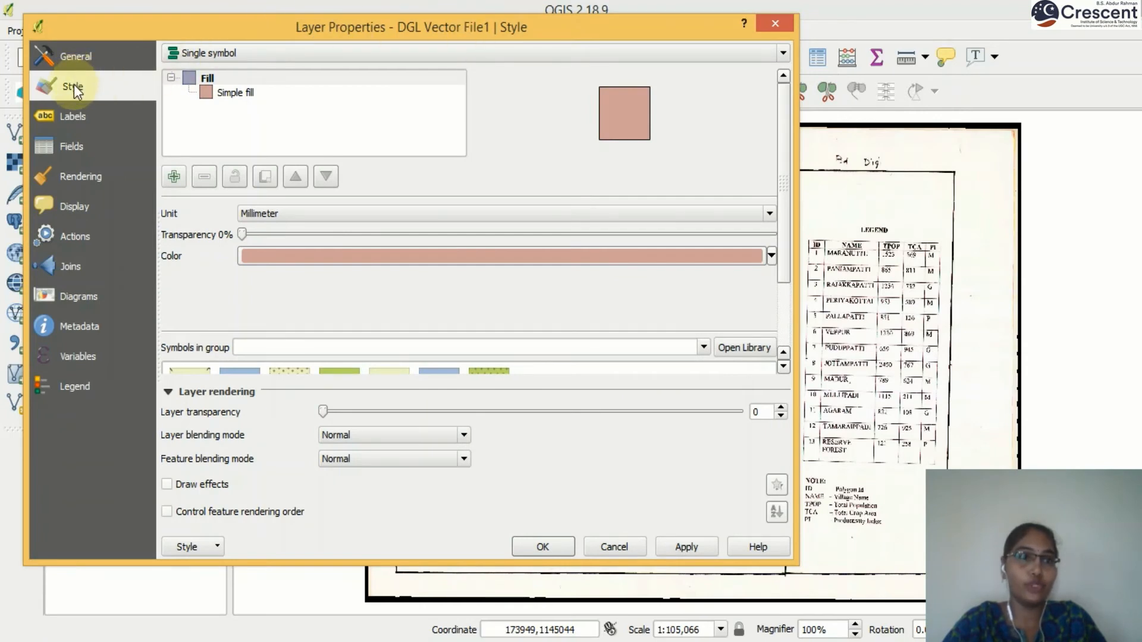
click(232, 93)
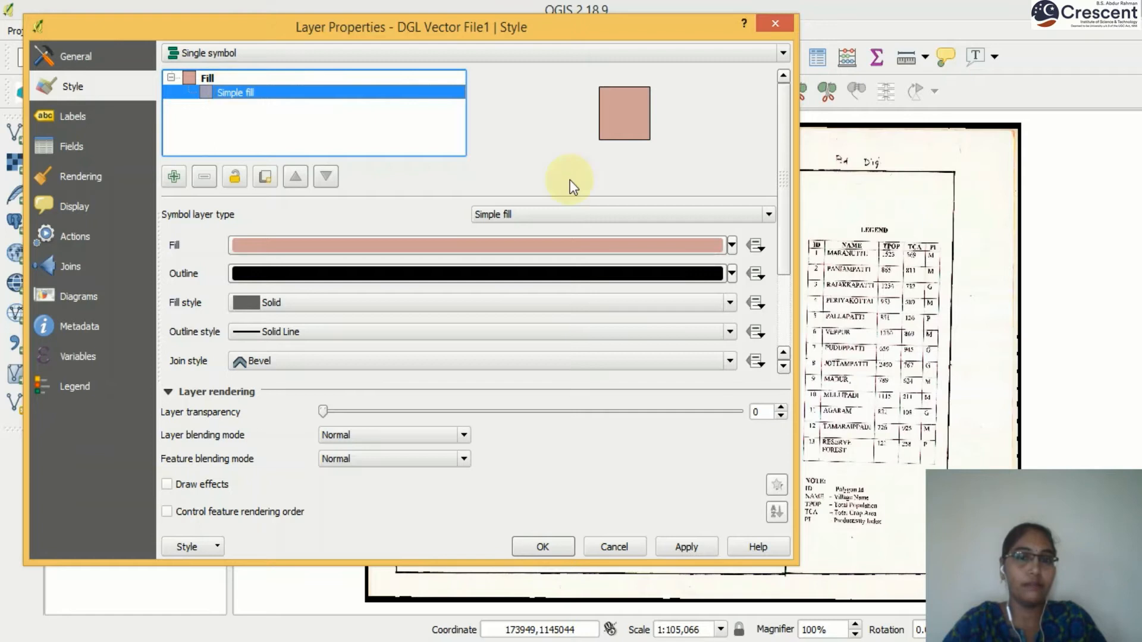
click(733, 245)
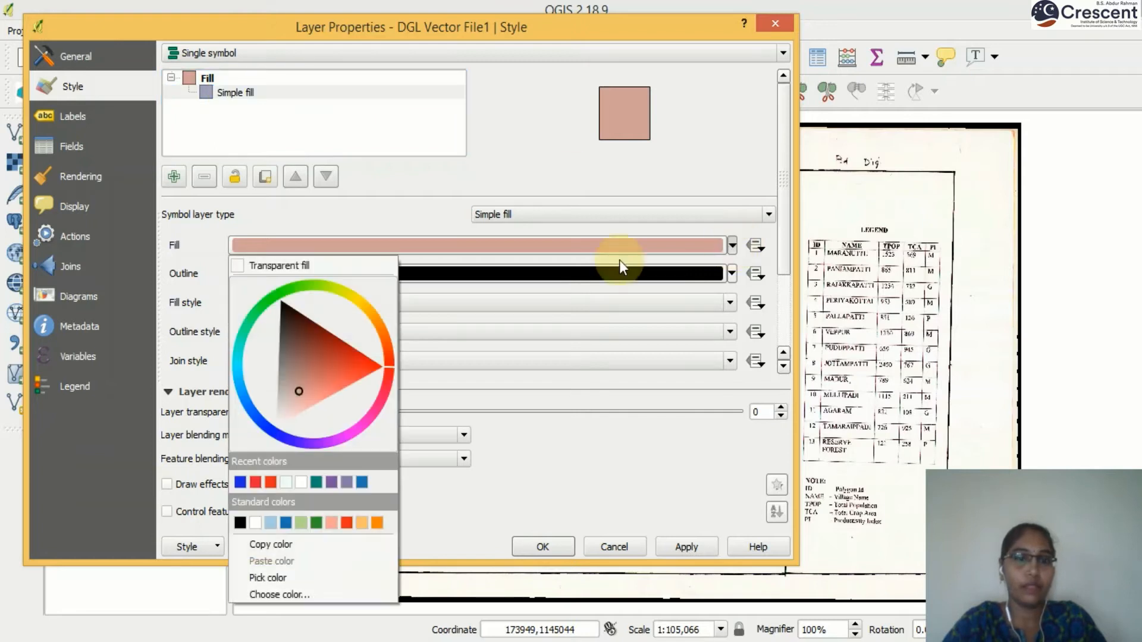
click(236, 262)
click(732, 273)
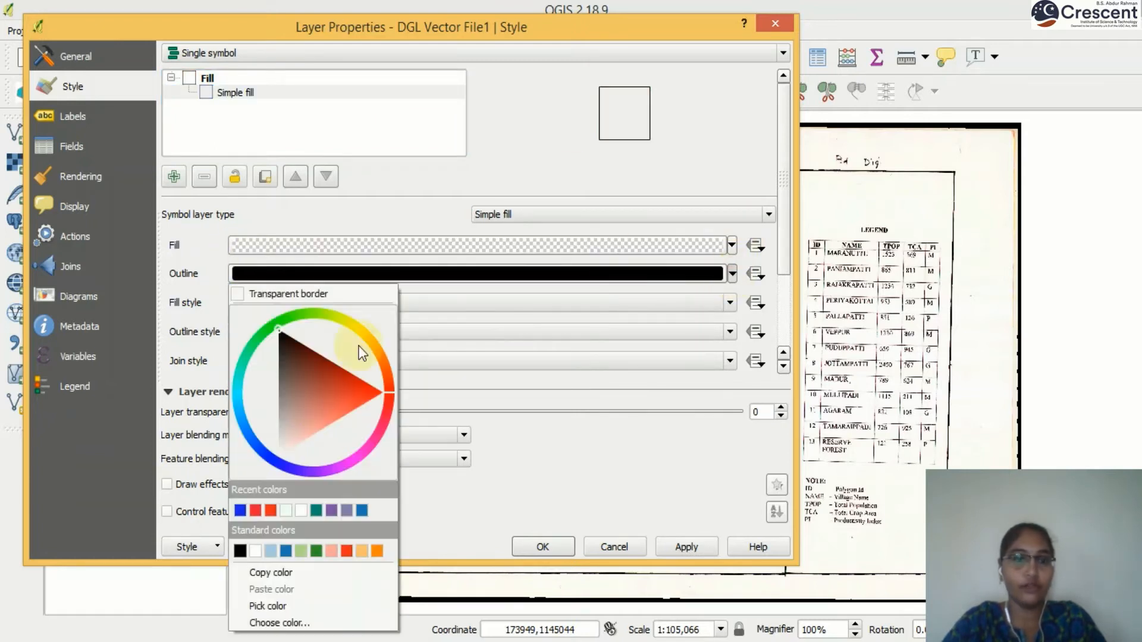
click(240, 510)
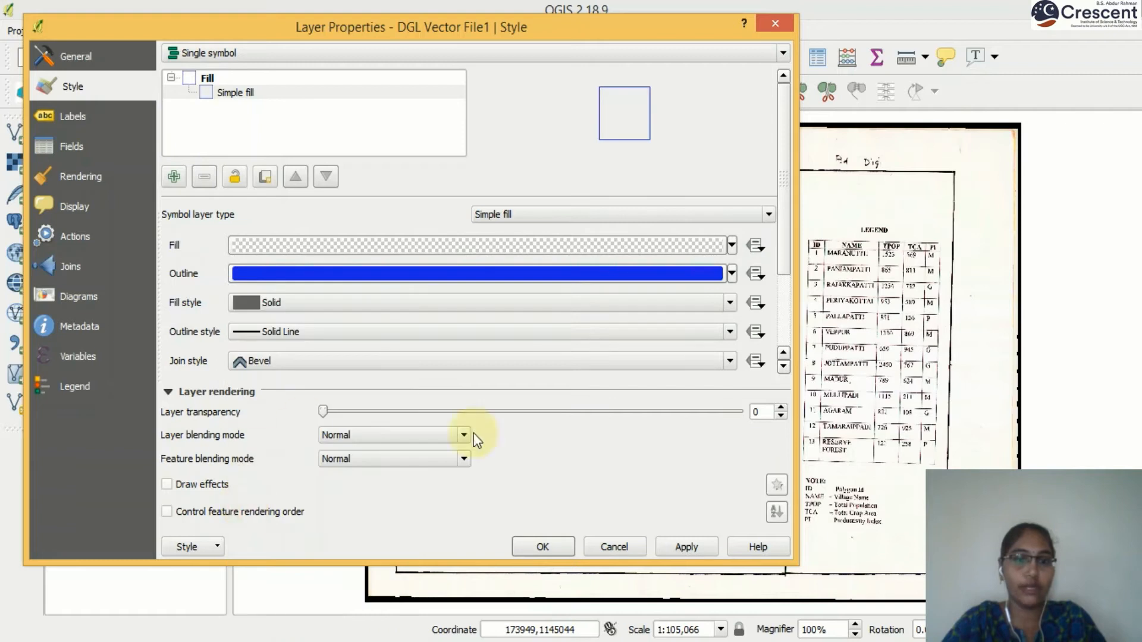
click(546, 551)
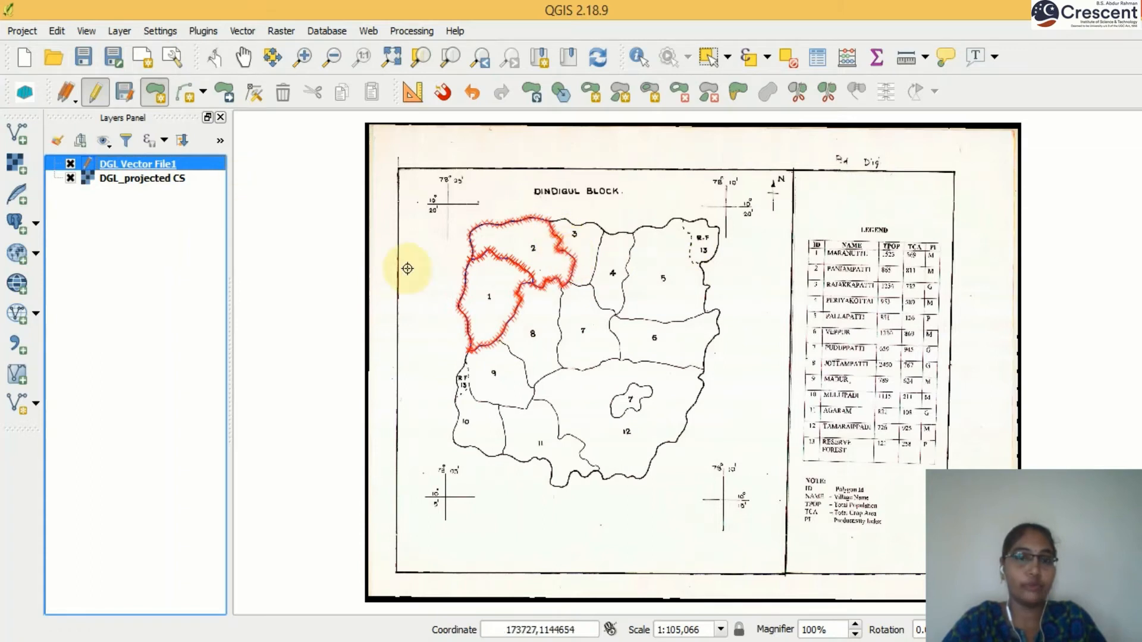
- Turn off editing on DGL Vector File1 and save its edits
click(94, 97)
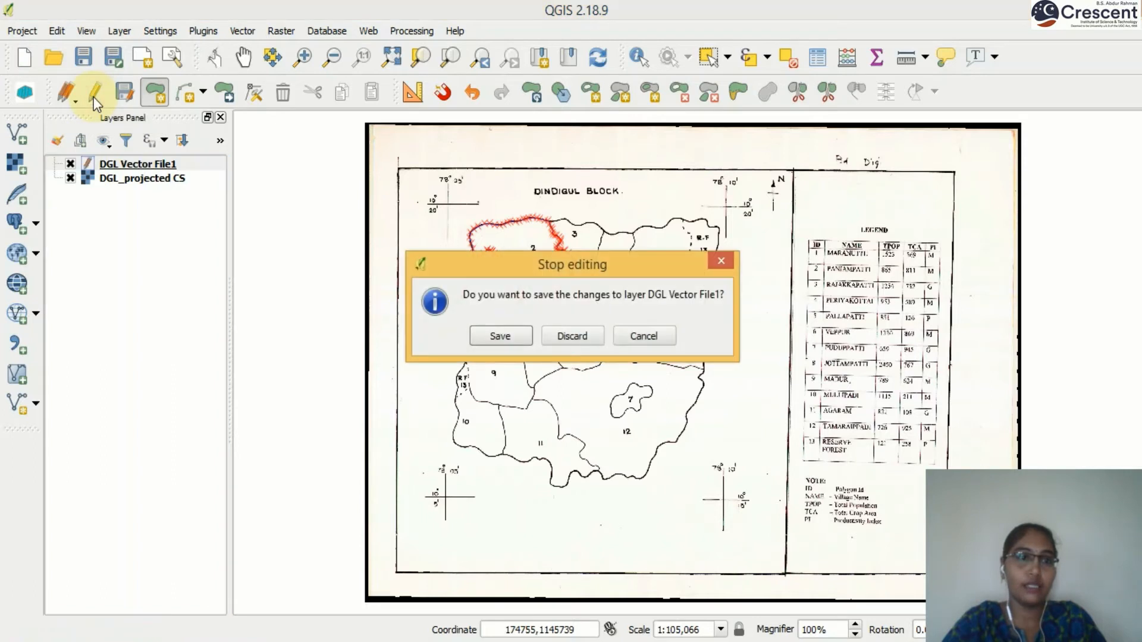
click(493, 338)
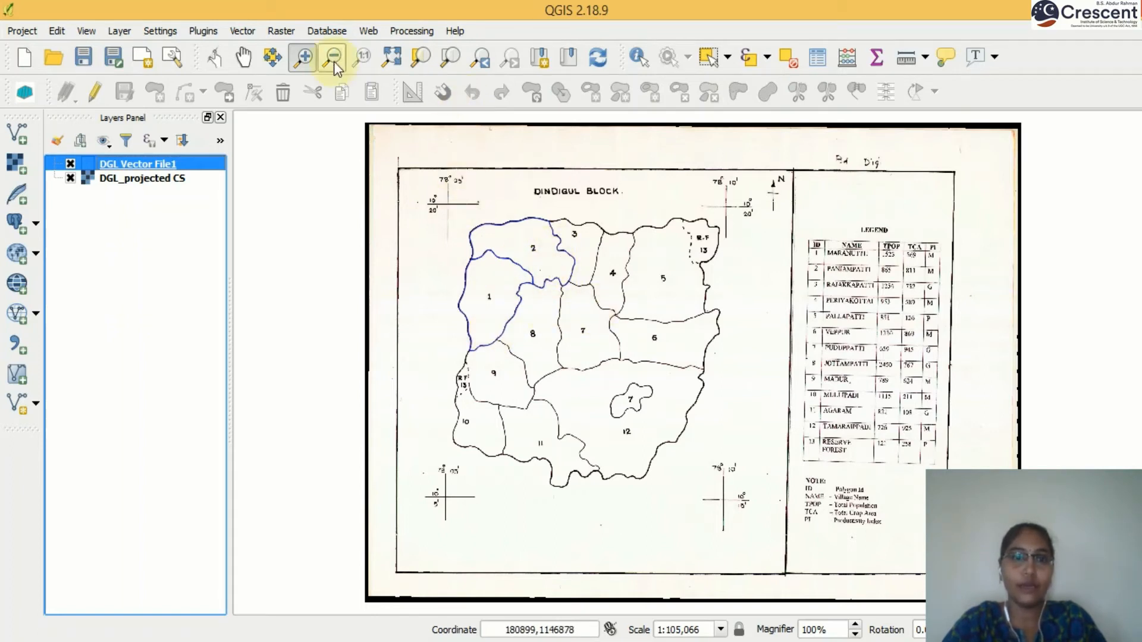
- Zoom into the Dindigul block map, select DGL Vector File1, and start a new project
drag(459, 180, 831, 545)
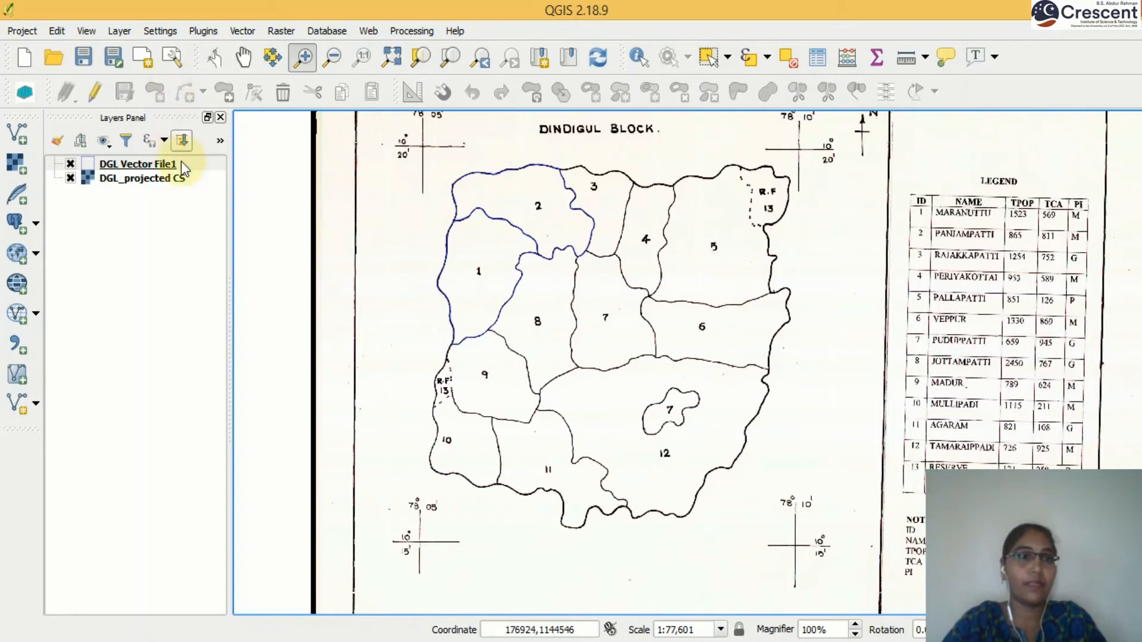
click(150, 165)
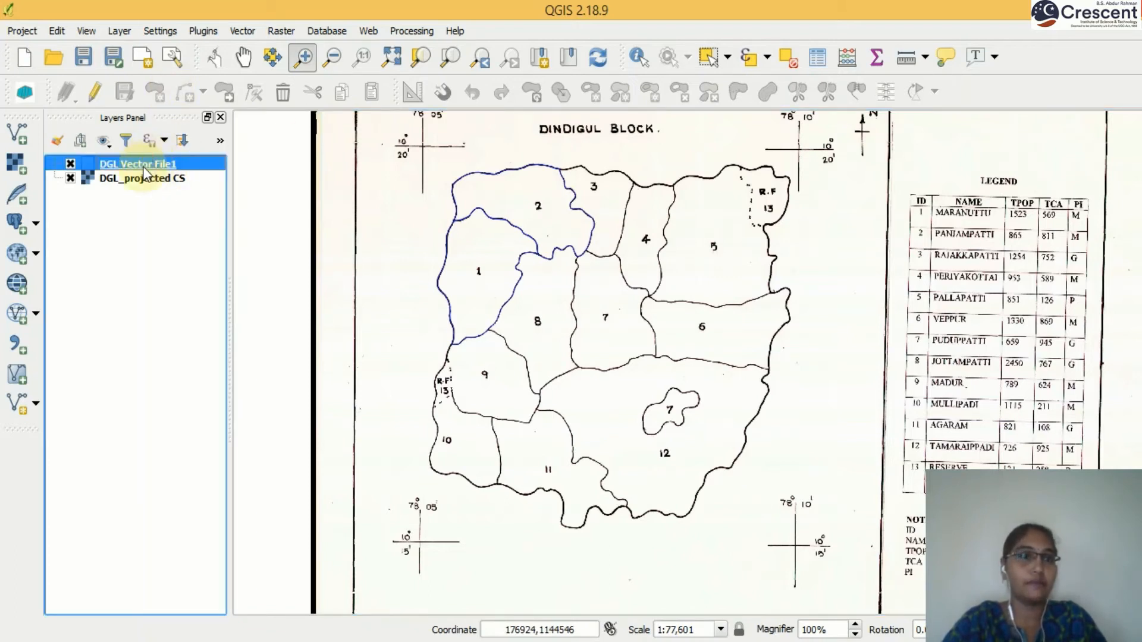
click(24, 57)
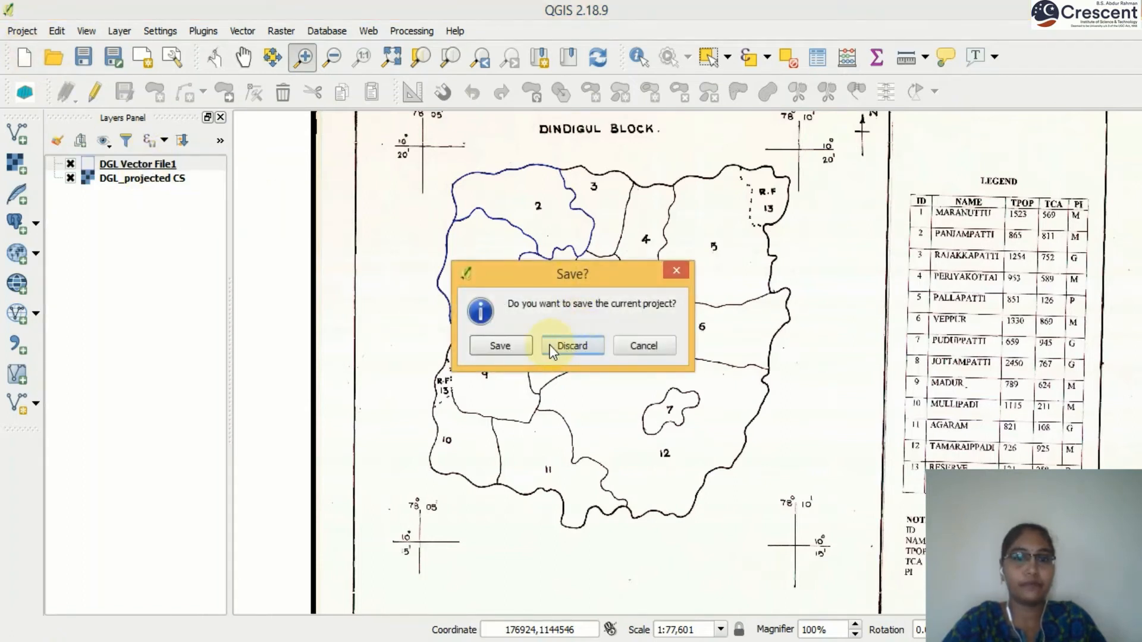
- Discard the old project and load the DGL_projected CS raster from the input folder
click(579, 344)
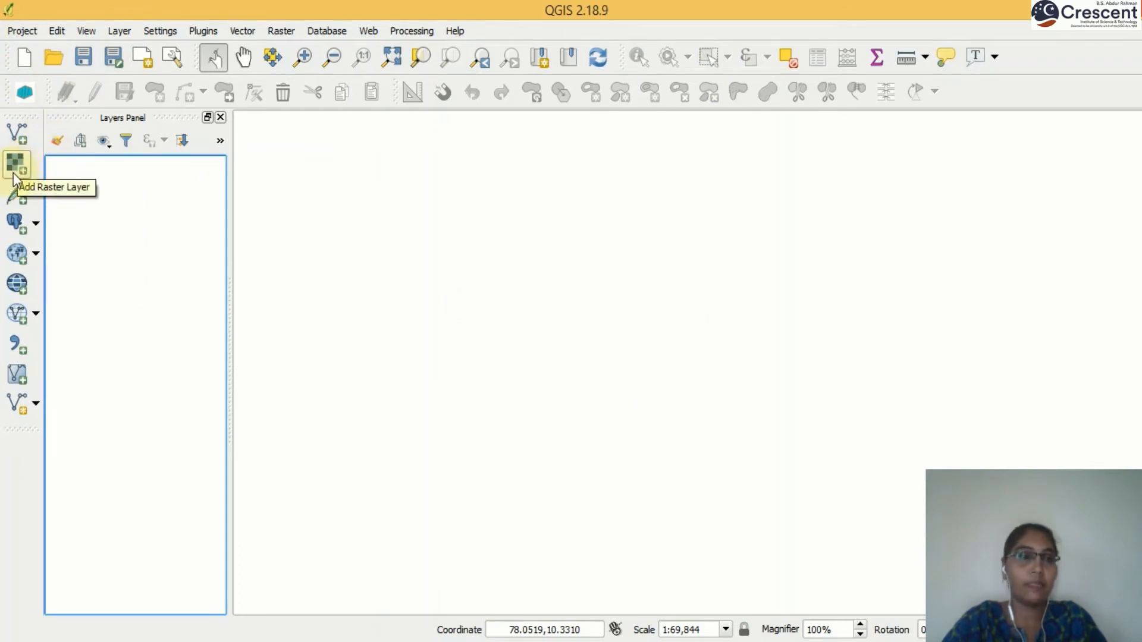
click(15, 163)
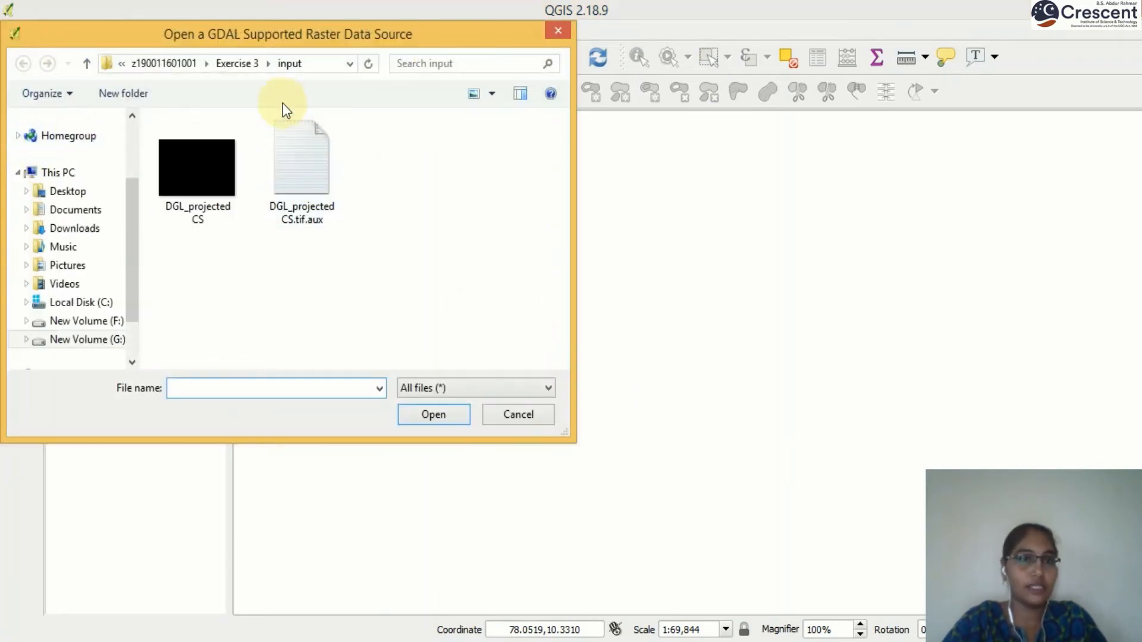
click(196, 202)
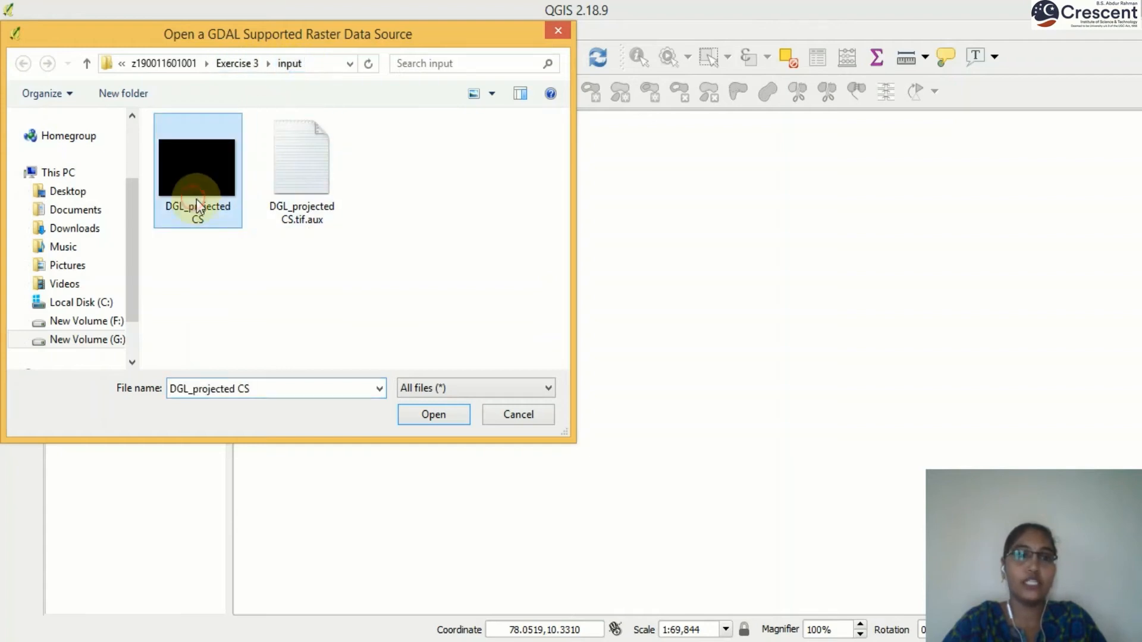
click(452, 411)
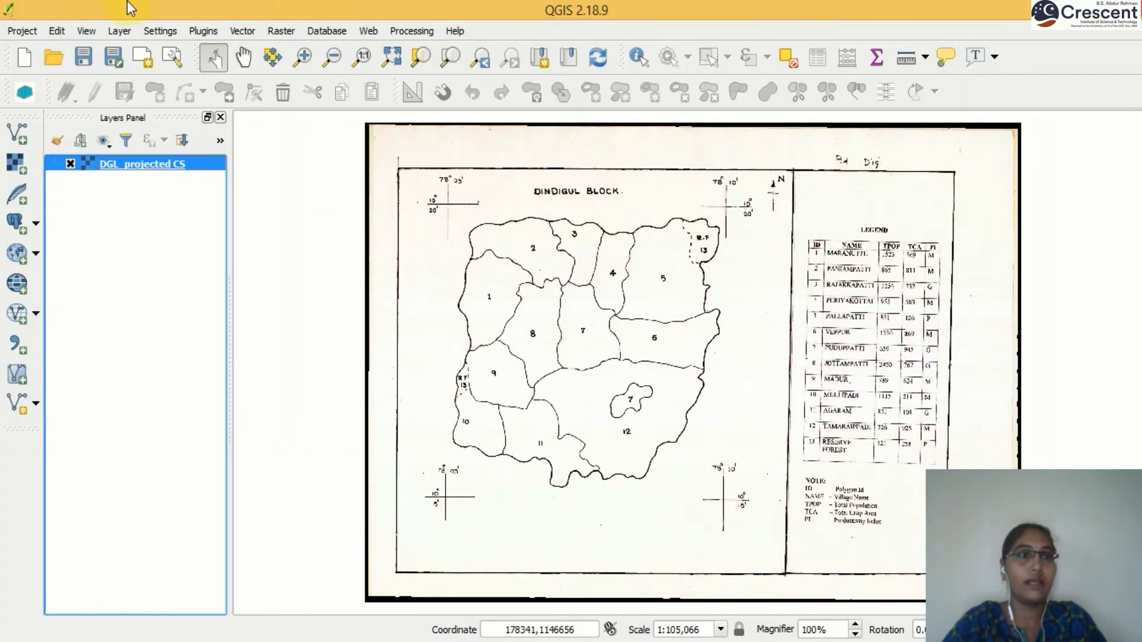
- Set up a new polygon shapefile layer in EPSG:32644 - WGS 84 / UTM zone 44N
click(119, 30)
mouse_move(134, 49)
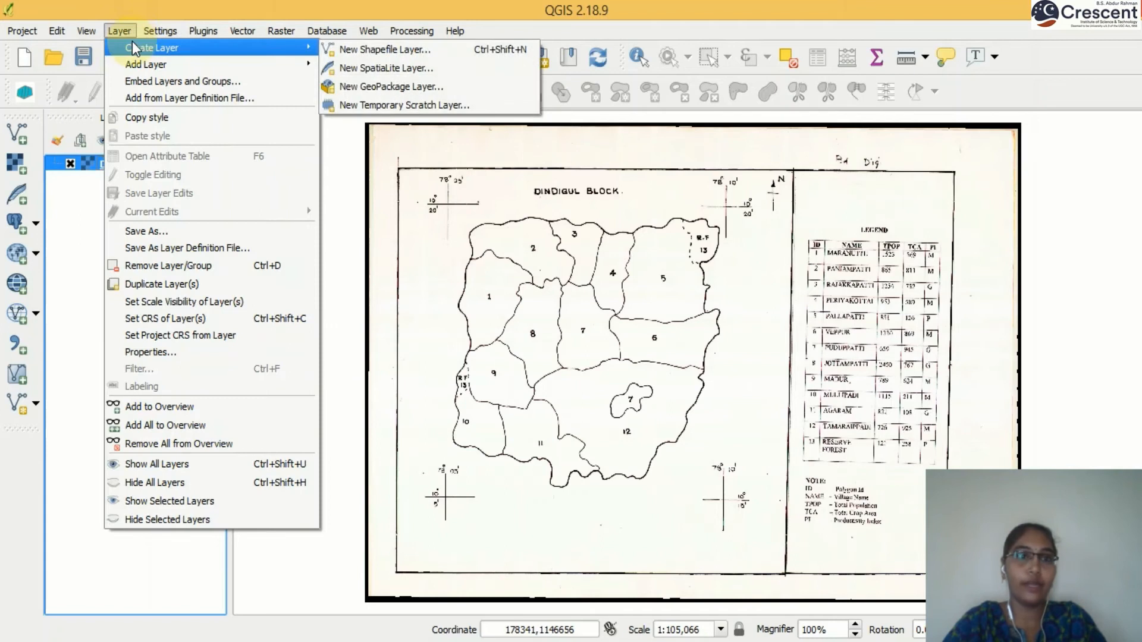
click(366, 50)
click(444, 109)
click(376, 169)
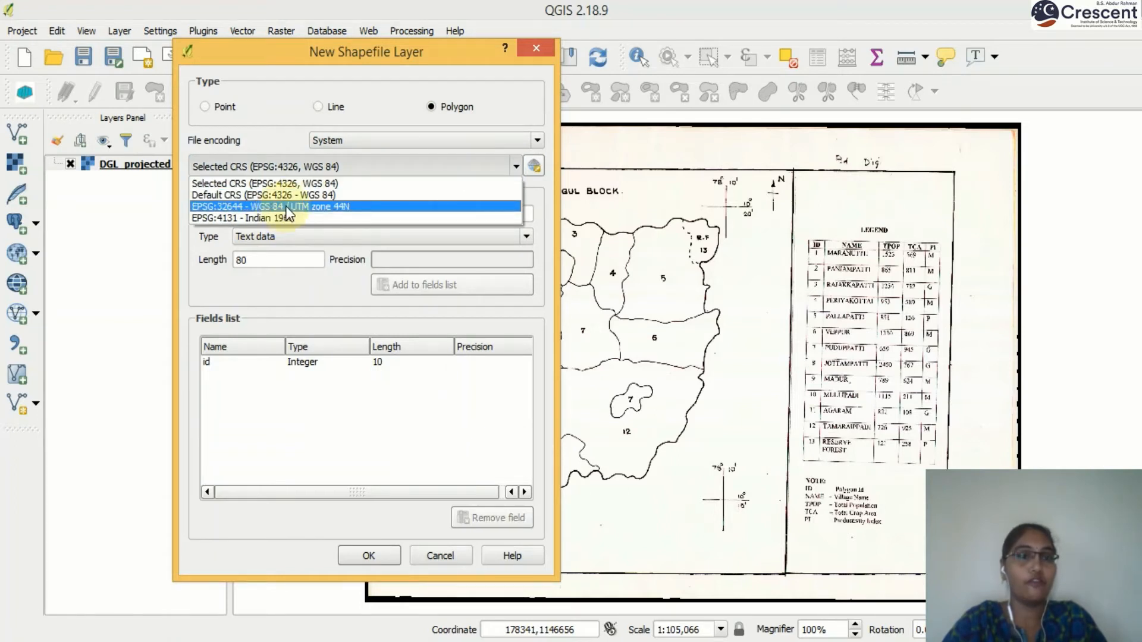
click(286, 209)
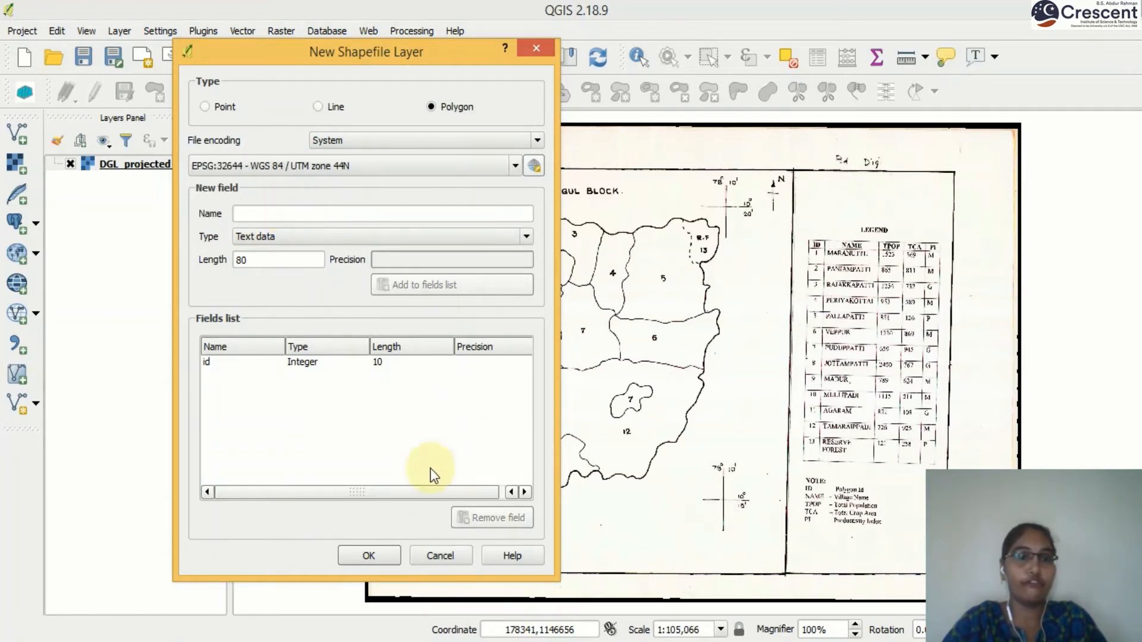
click(376, 556)
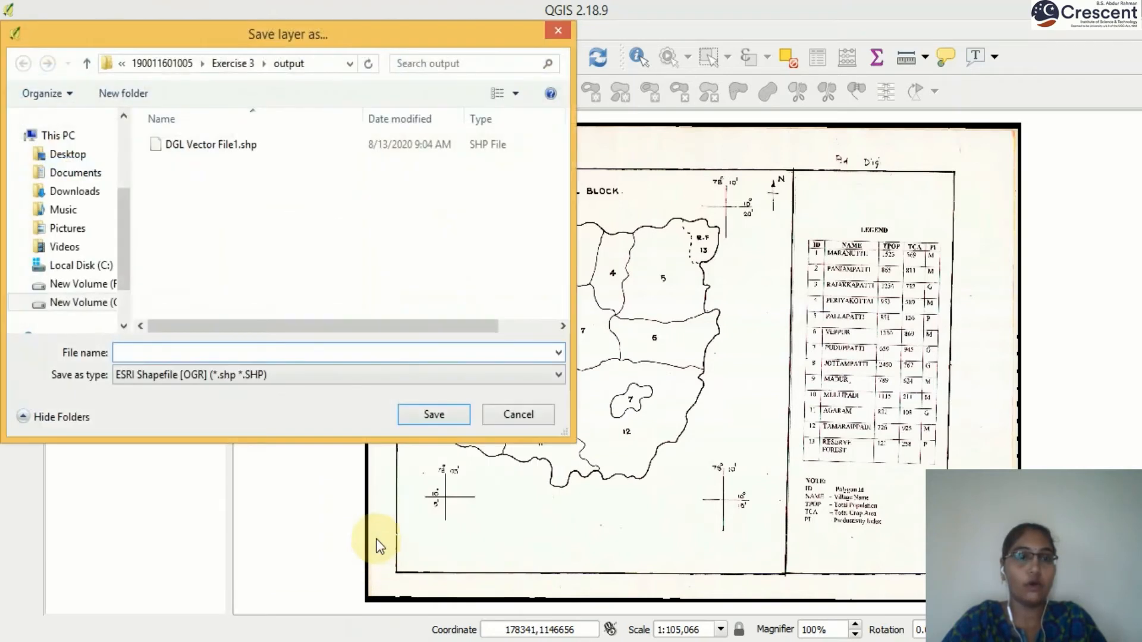
- Save the new polygon shapefile as DGL Vector File2.shp
click(176, 144)
click(165, 356)
click(190, 352)
key(BackSpace)
text(2)
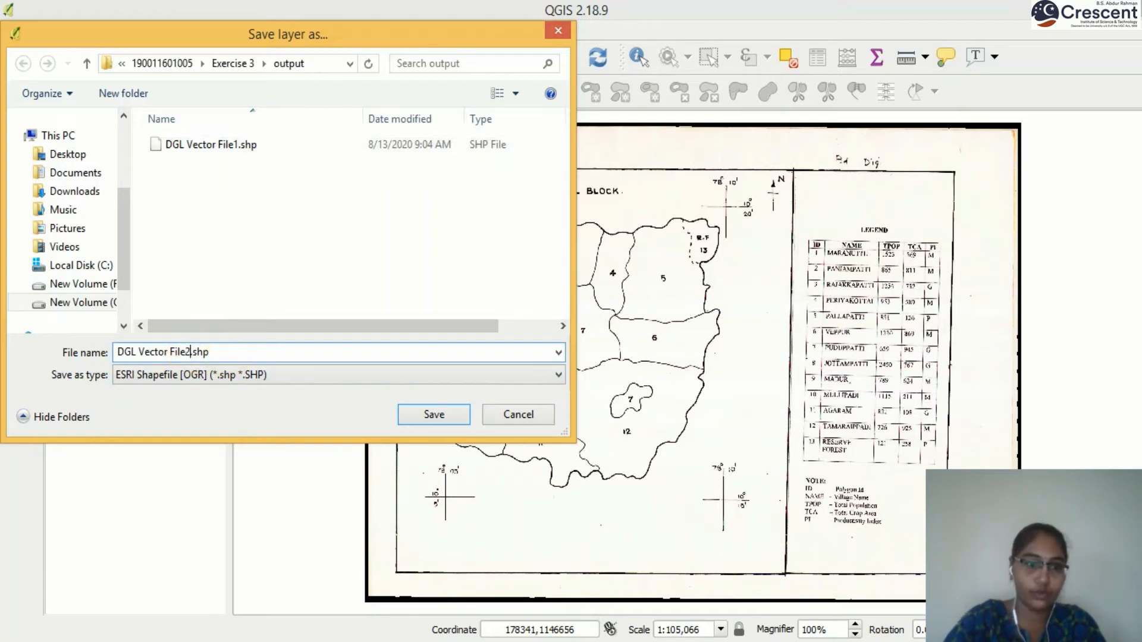
click(443, 415)
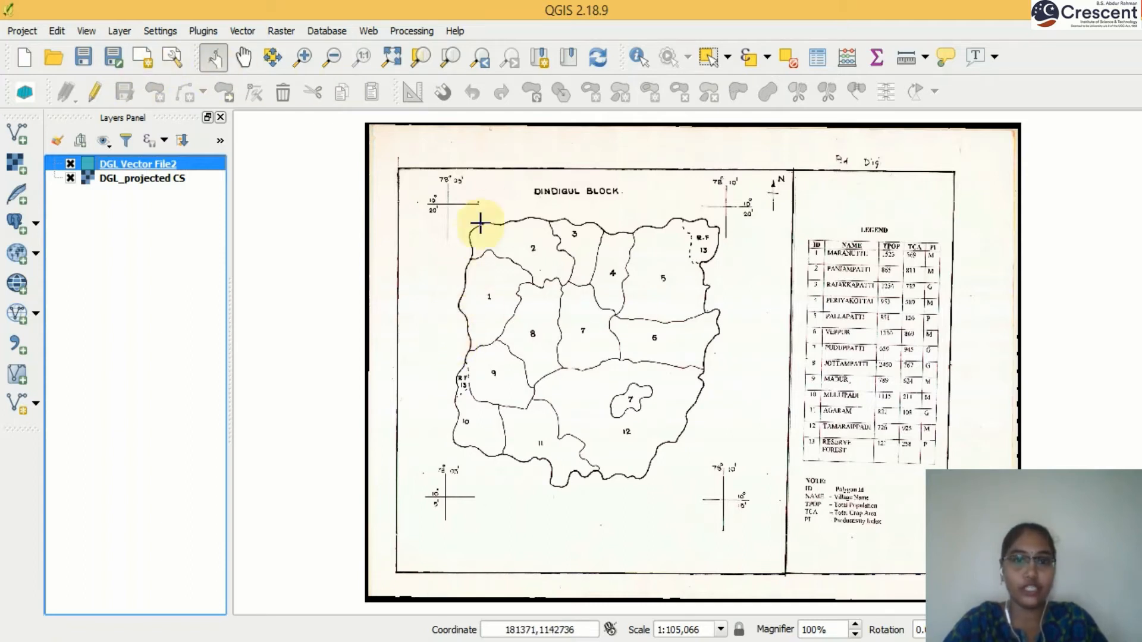
- Pan to the block's top-left area and turn on editing for DGL Vector File2
drag(655, 527, 399, 413)
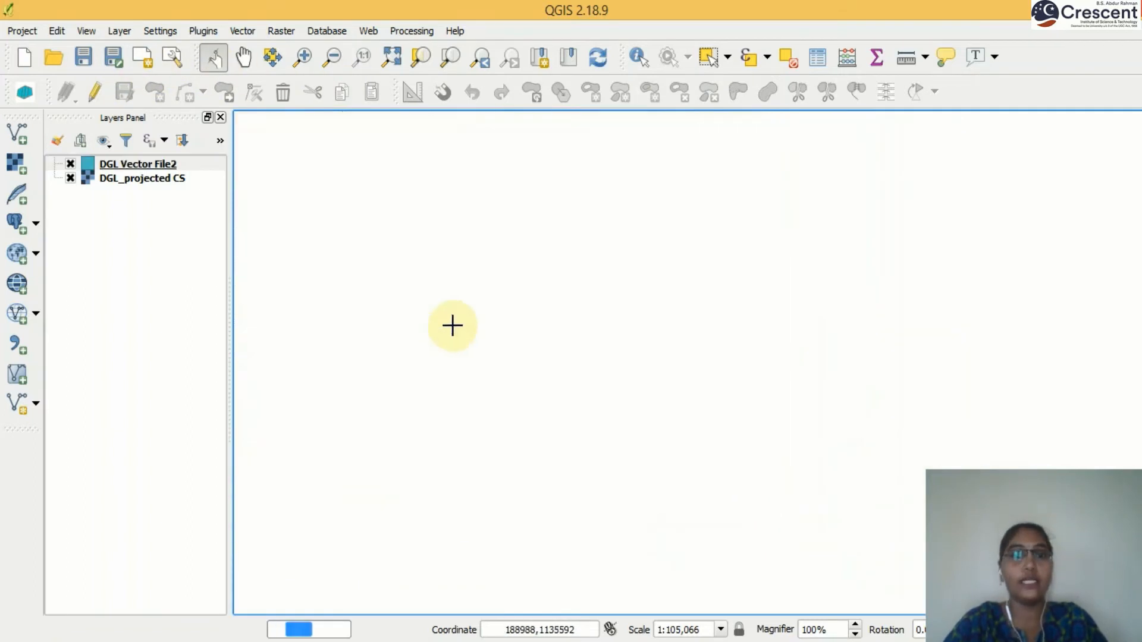
click(244, 58)
drag(429, 247, 396, 228)
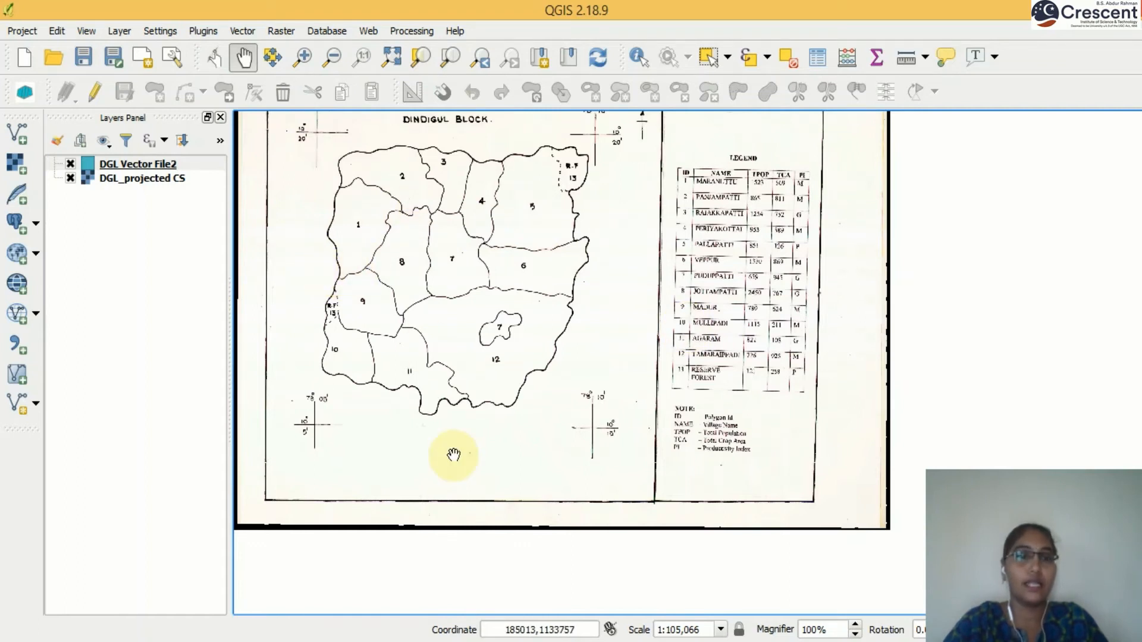
click(95, 93)
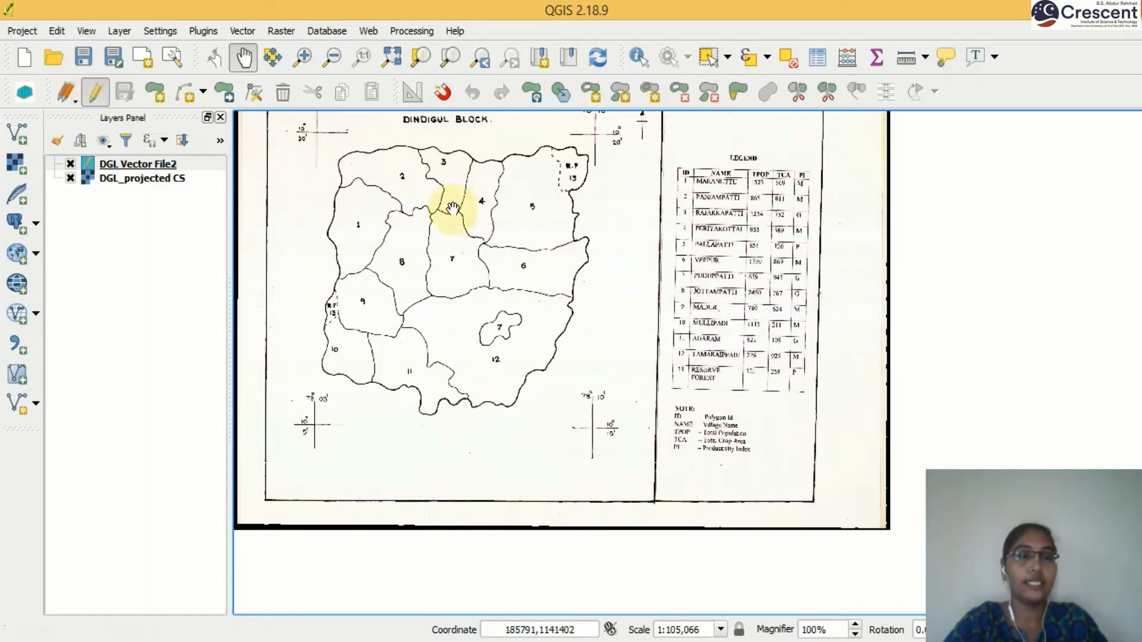
- Zoom in stepwise on the northwest corner down to the parcel 1 and 2 boundary
click(306, 58)
drag(304, 122, 596, 367)
drag(403, 144, 811, 458)
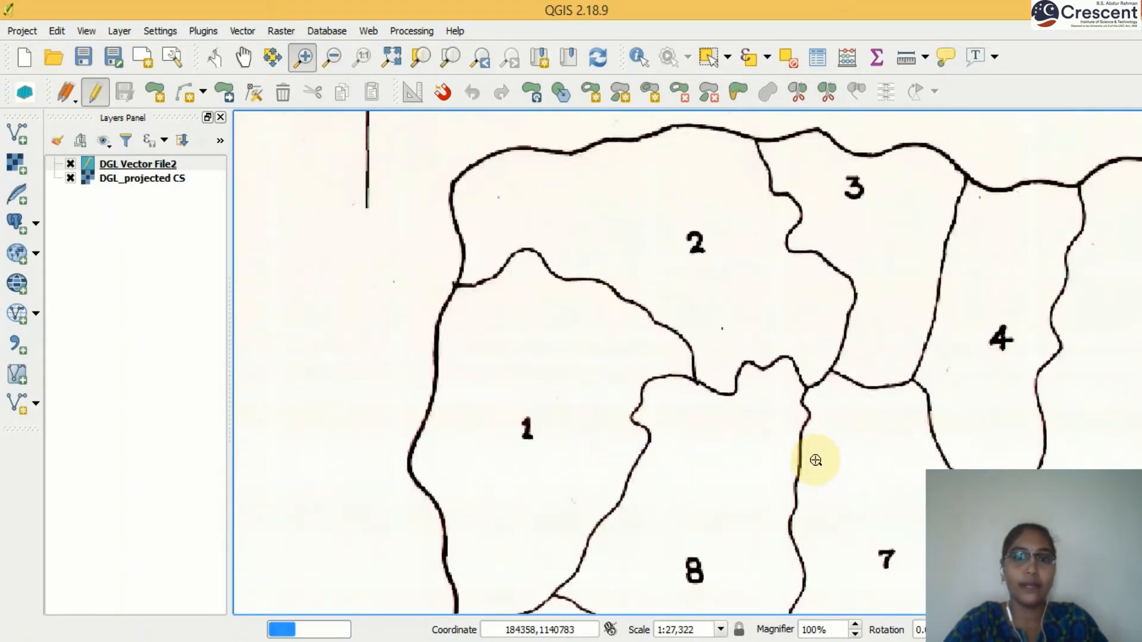
drag(408, 142, 811, 502)
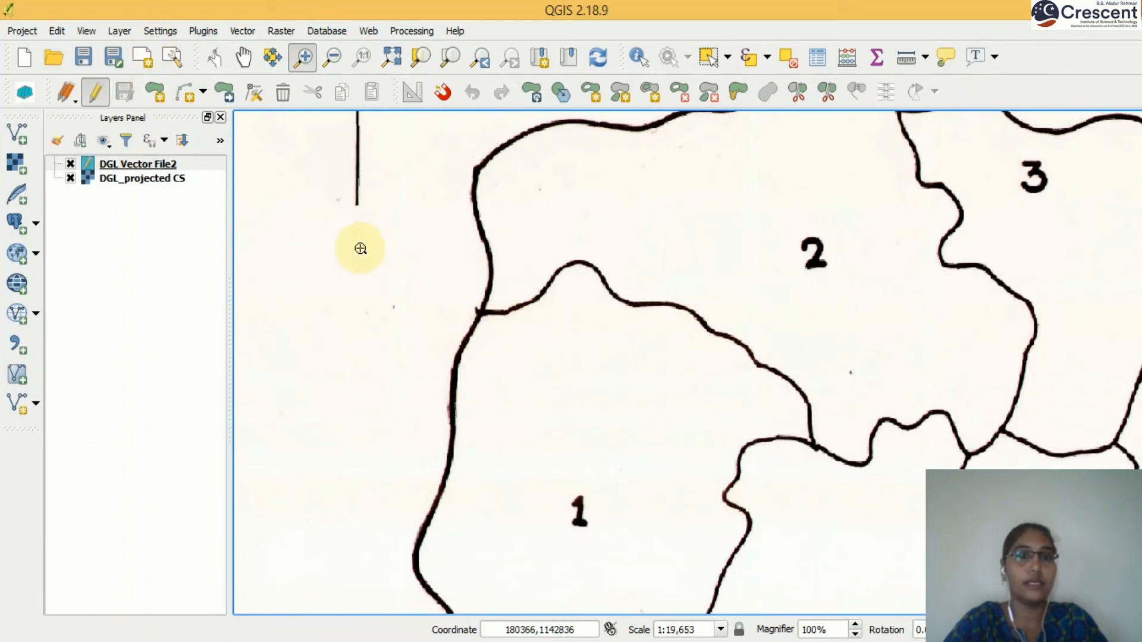
- Start a new polygon feature and place its first vertices up the western boundary
click(156, 92)
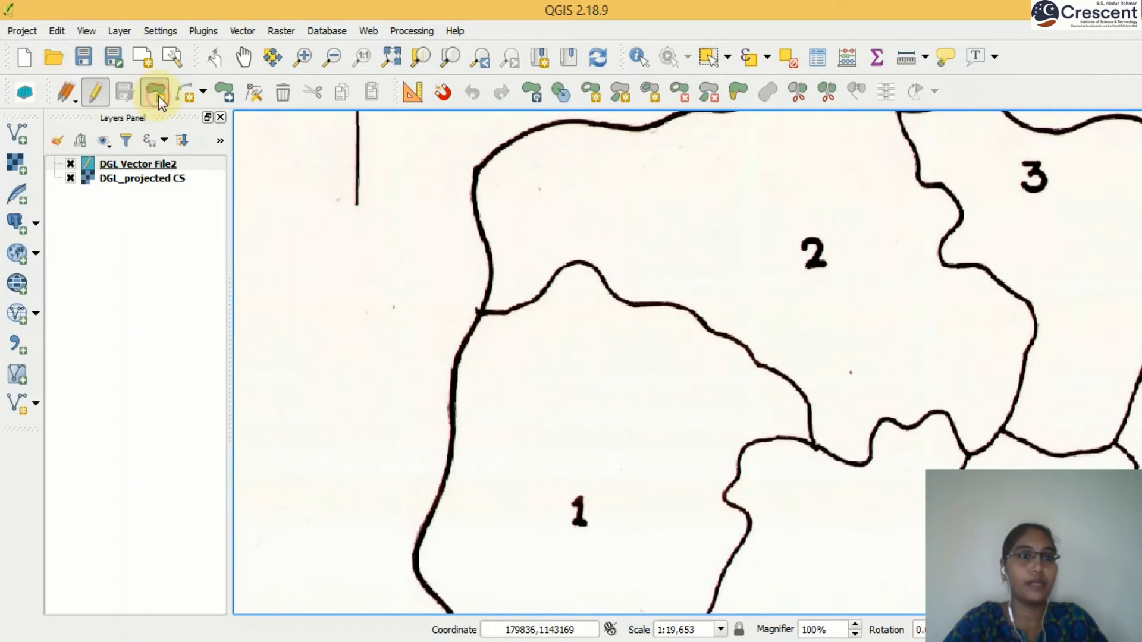
click(490, 281)
click(491, 256)
click(480, 233)
click(476, 202)
click(474, 176)
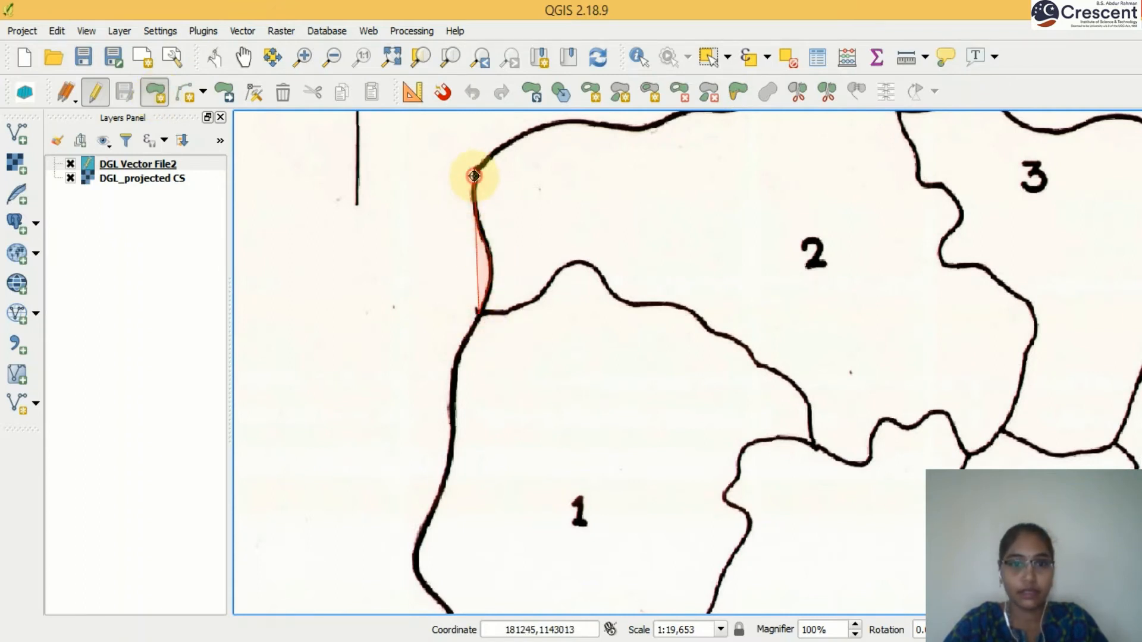
click(500, 148)
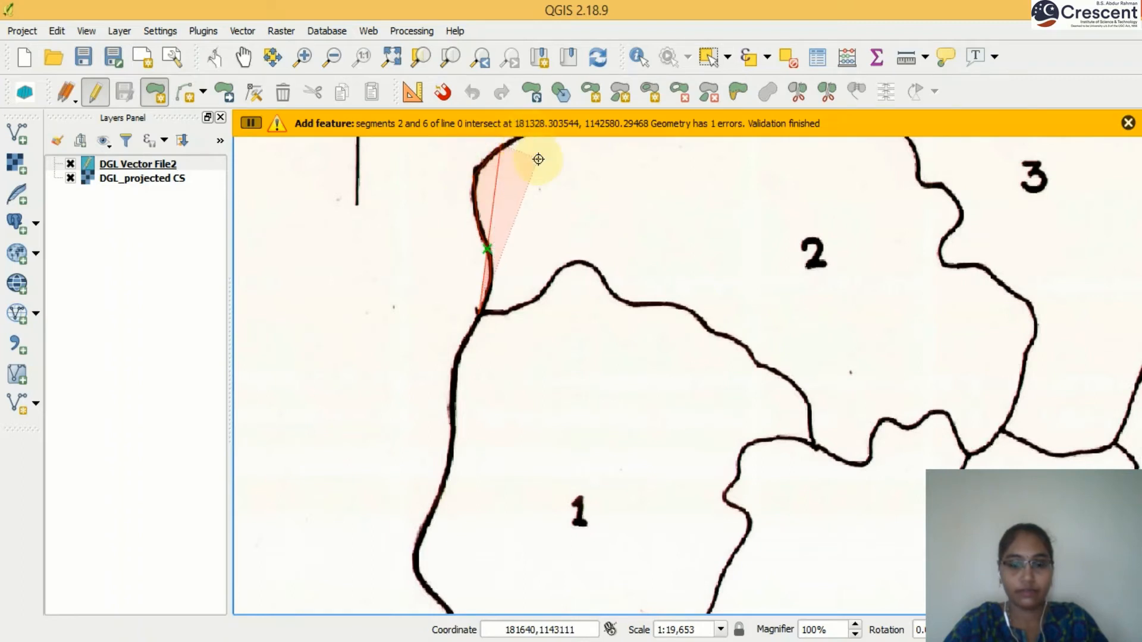
- Trace the outline eastward along the northern boundary
key(Up)
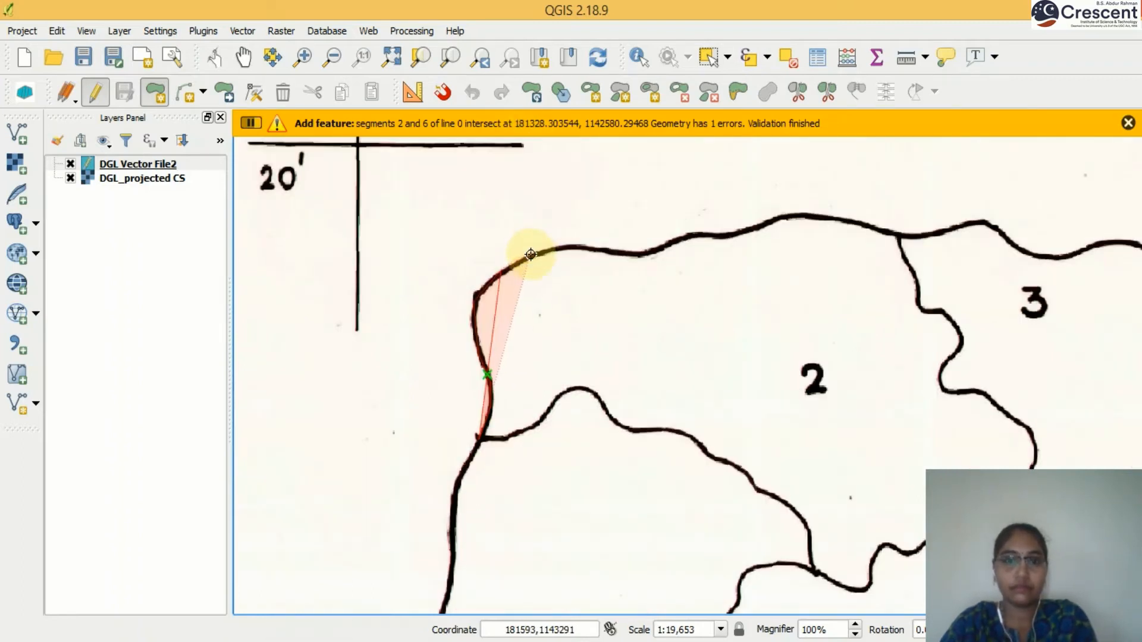
click(530, 256)
click(571, 248)
click(624, 258)
click(649, 257)
click(684, 243)
click(721, 237)
- Undo the misplaced vertex and retrace the boundary above parcels 2 and 3
key(BackSpace)
key(BackSpace)
key(BackSpace)
key(BackSpace)
key(BackSpace)
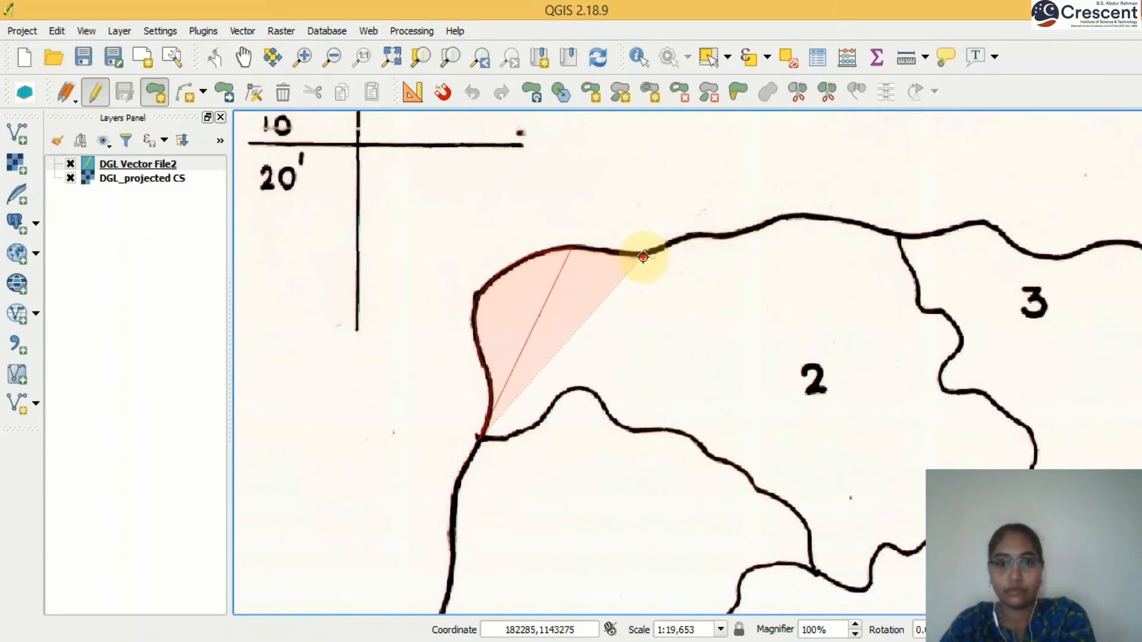
click(723, 235)
click(764, 225)
click(795, 219)
click(829, 216)
click(854, 224)
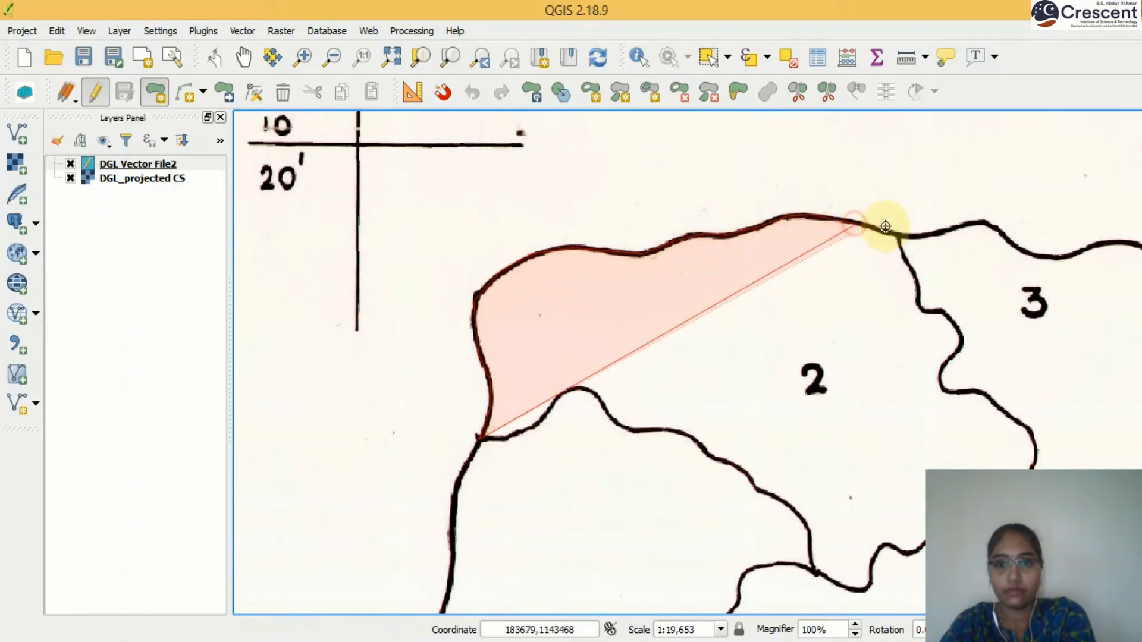
click(896, 233)
click(923, 234)
click(953, 227)
click(975, 223)
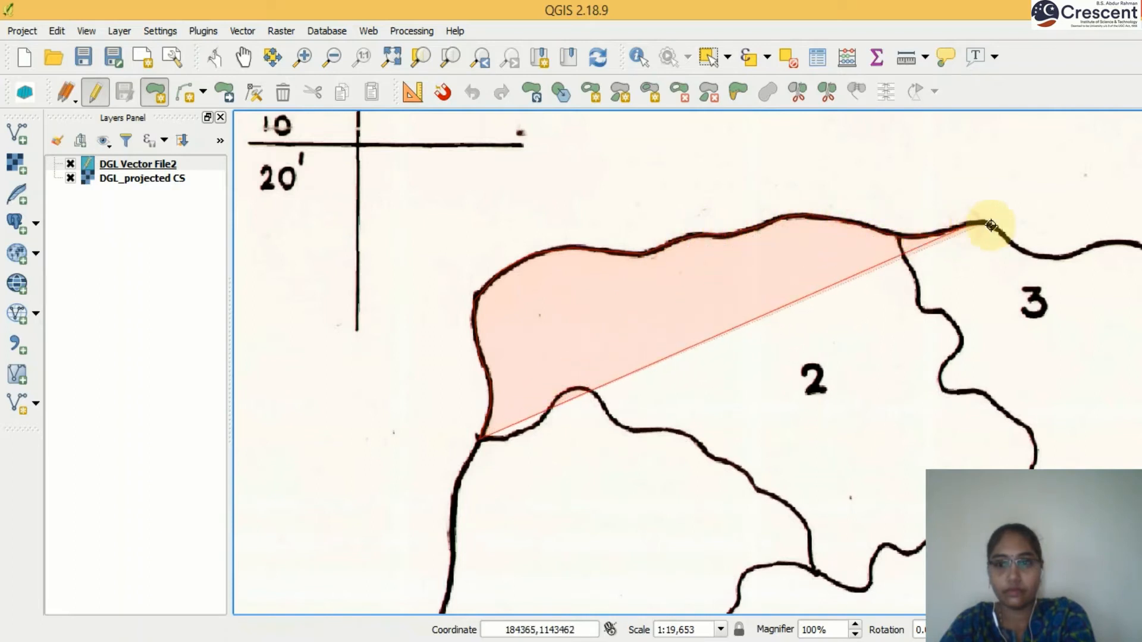
click(1004, 237)
click(1037, 252)
click(1058, 257)
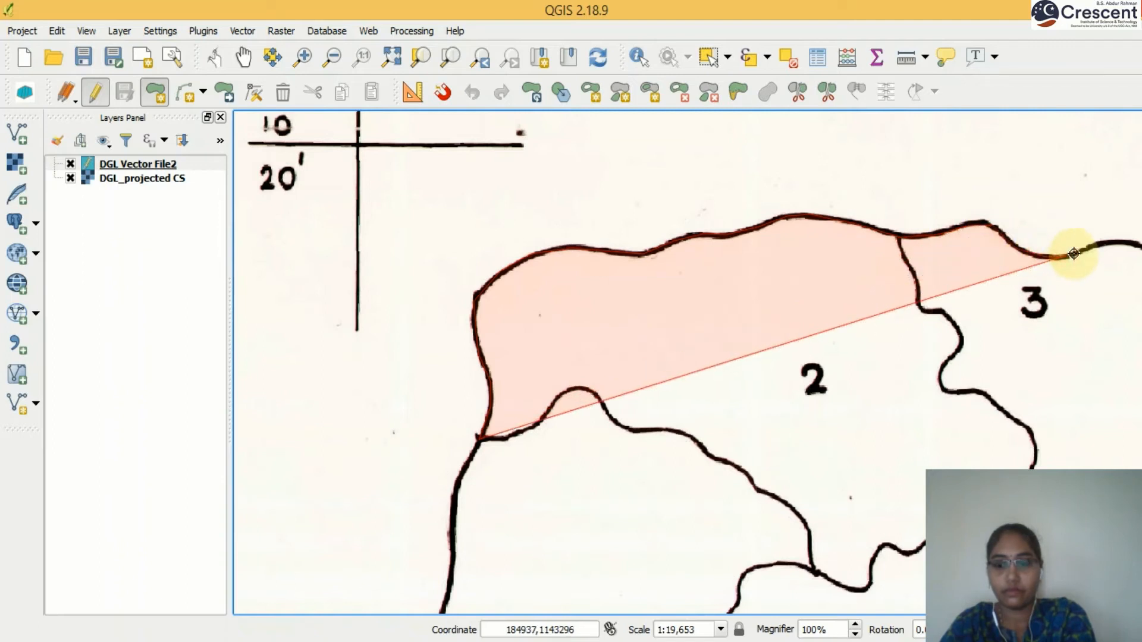
- Continue the northern boundary eastward above block 3 and past block 4
key(Right)
key(Right)
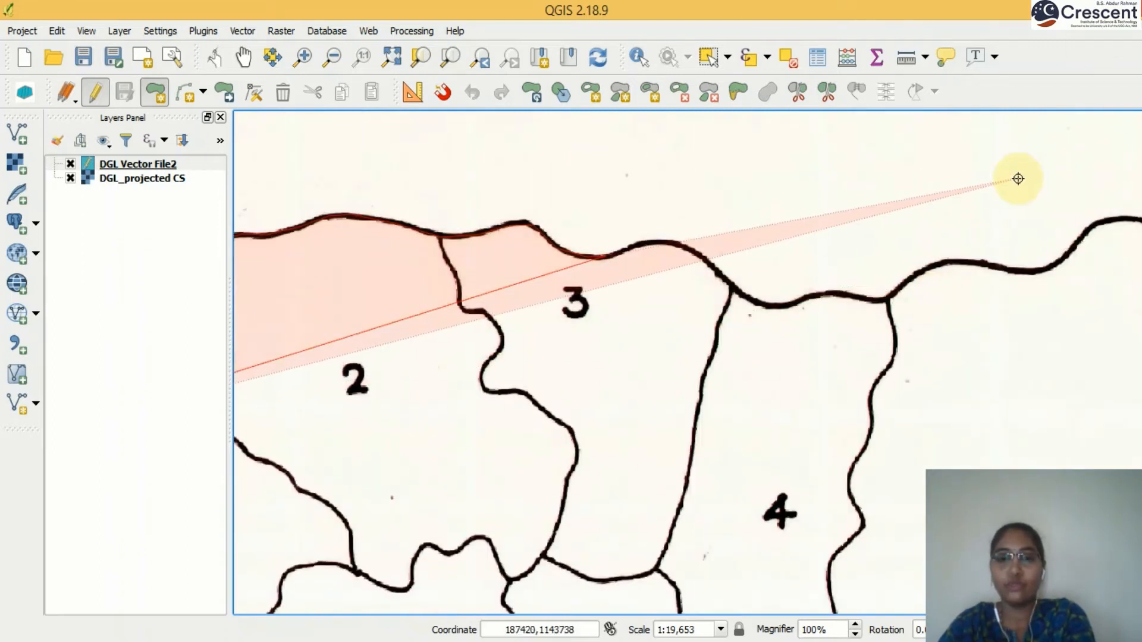
scroll(629, 255, up, 2)
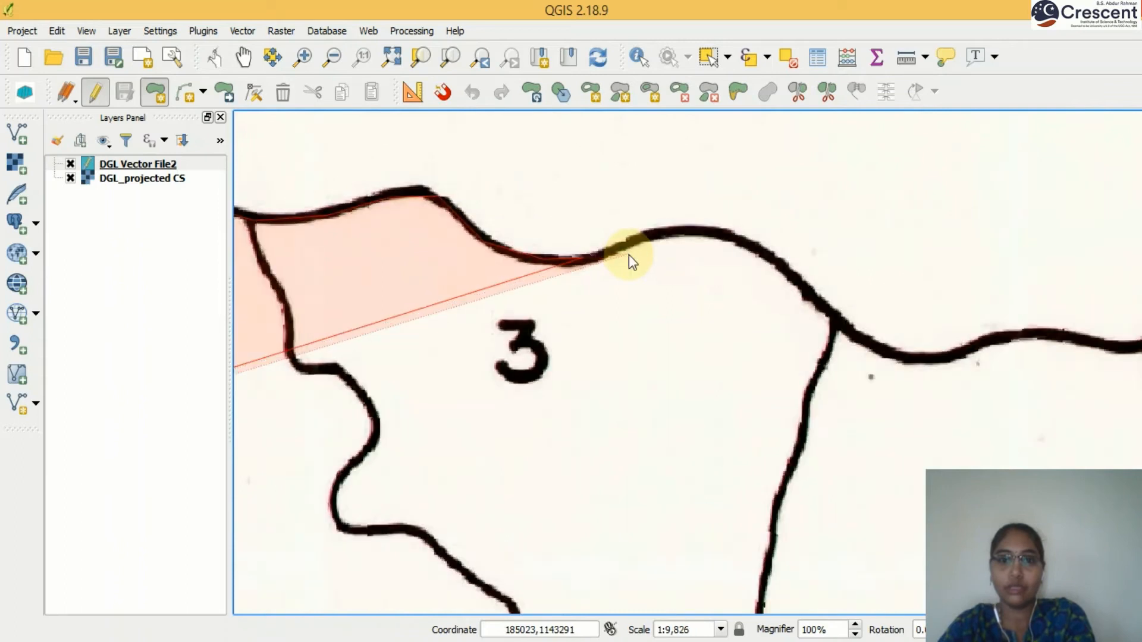
scroll(629, 254, down, 1)
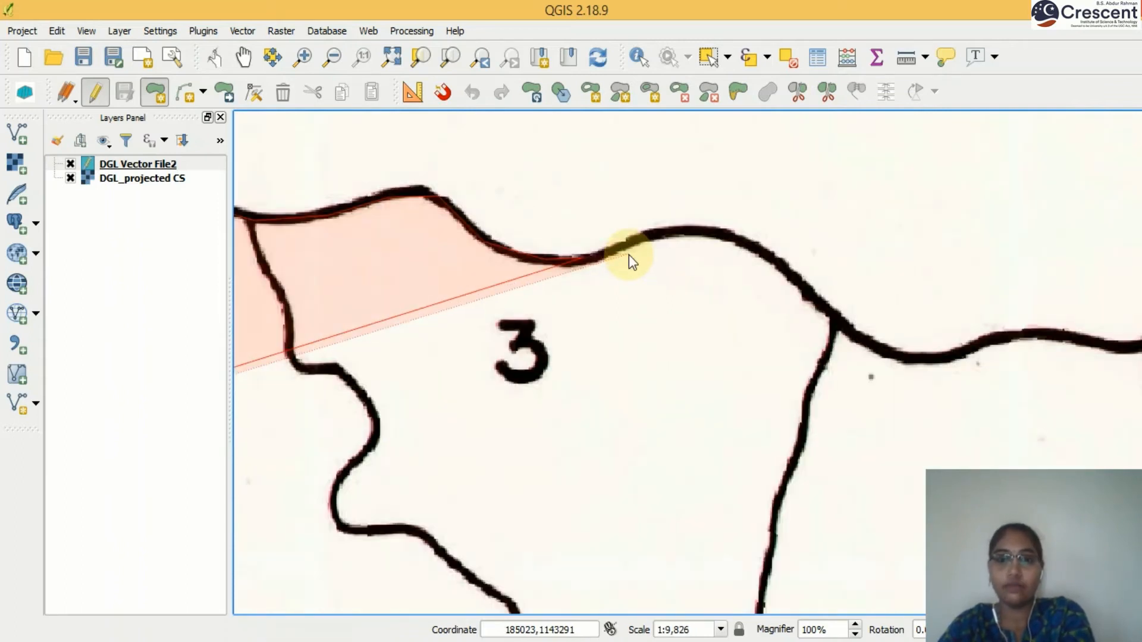
scroll(632, 268, down, 1)
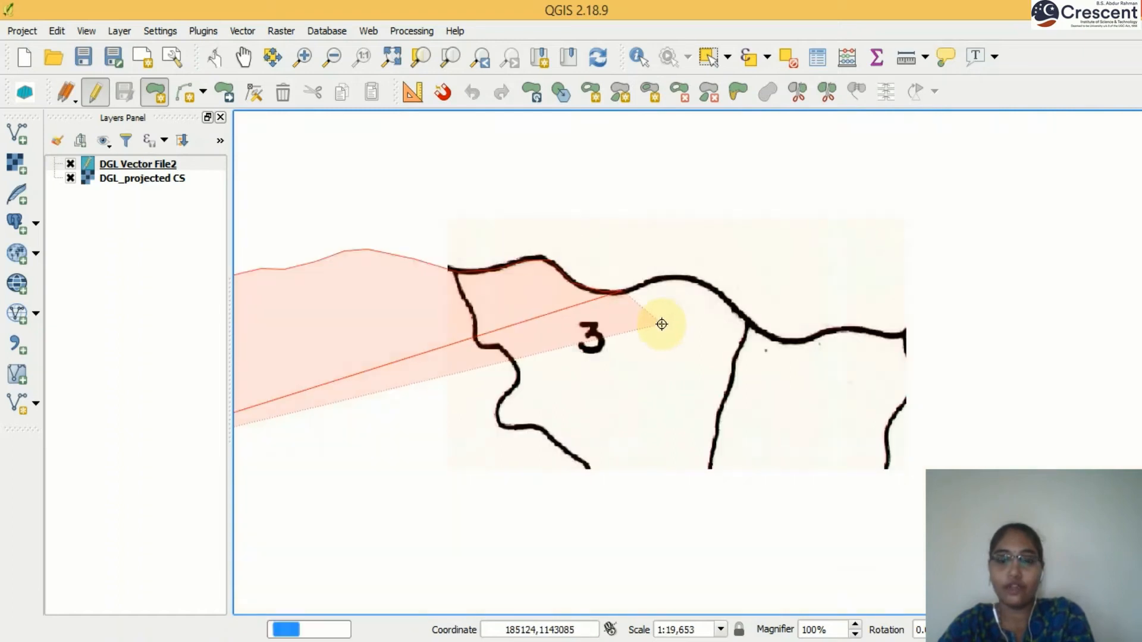
click(651, 281)
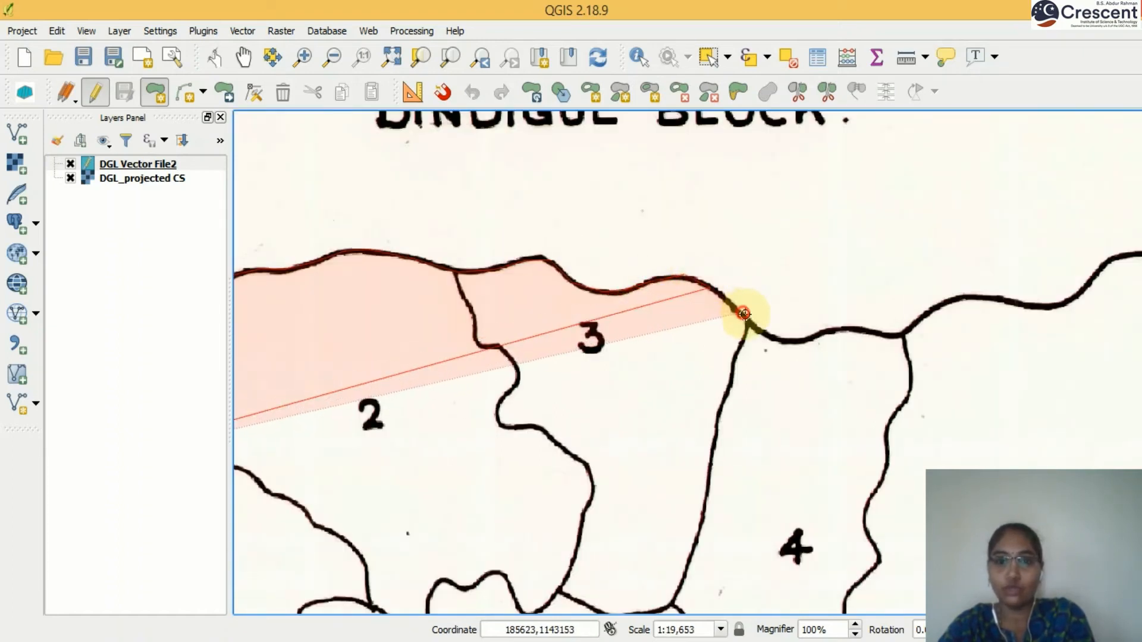
click(851, 331)
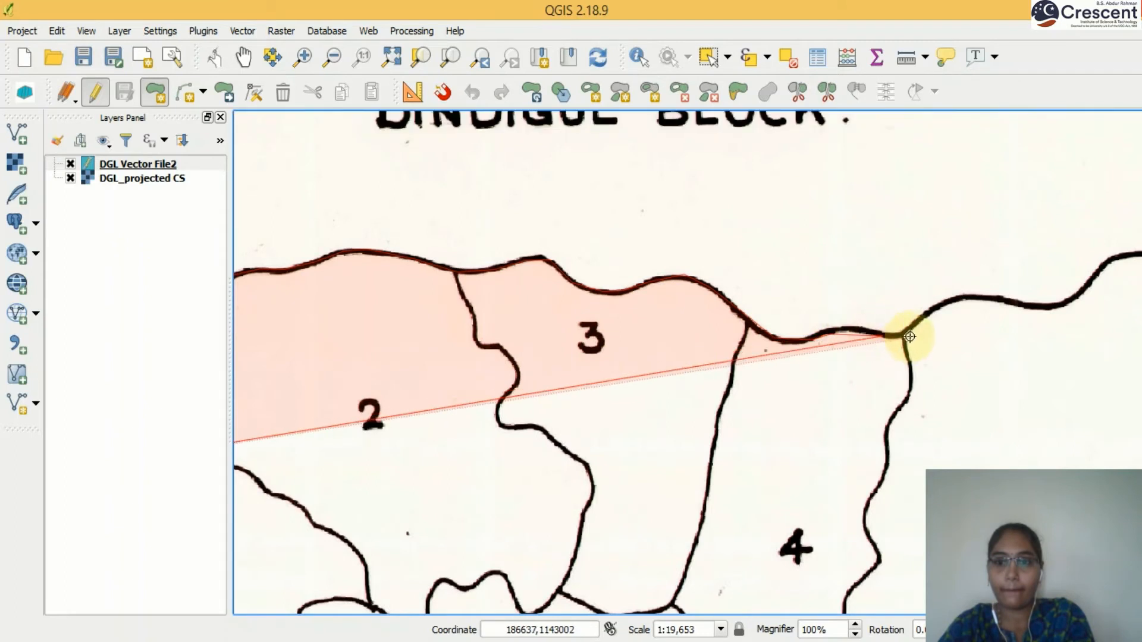
click(907, 332)
click(929, 312)
click(970, 296)
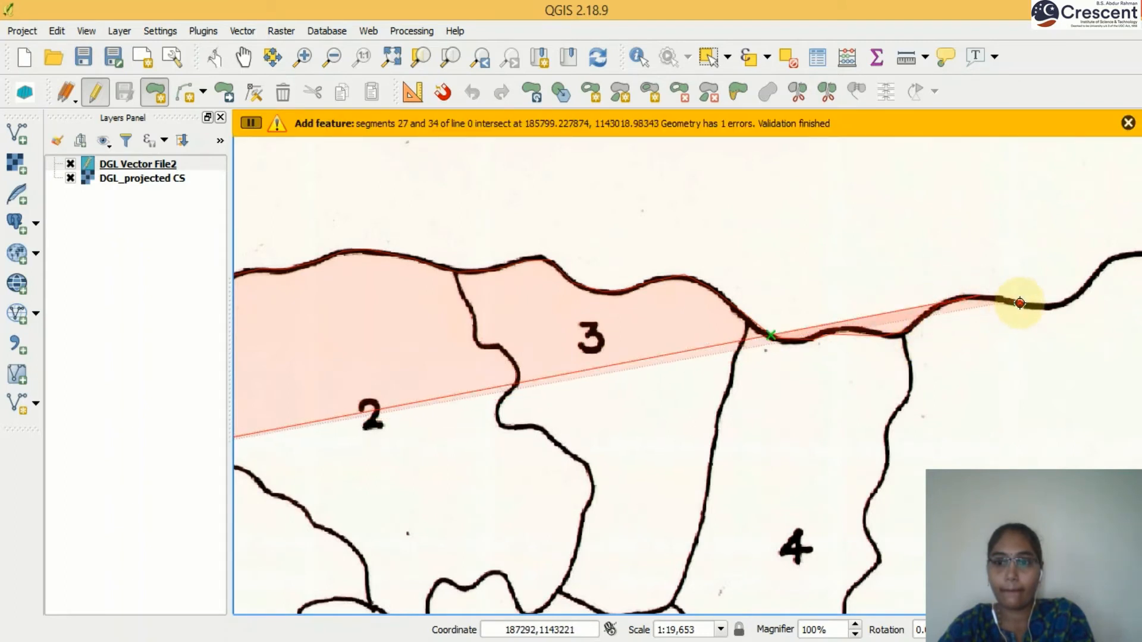
click(1015, 303)
click(1054, 308)
click(1087, 281)
click(1109, 263)
click(1120, 260)
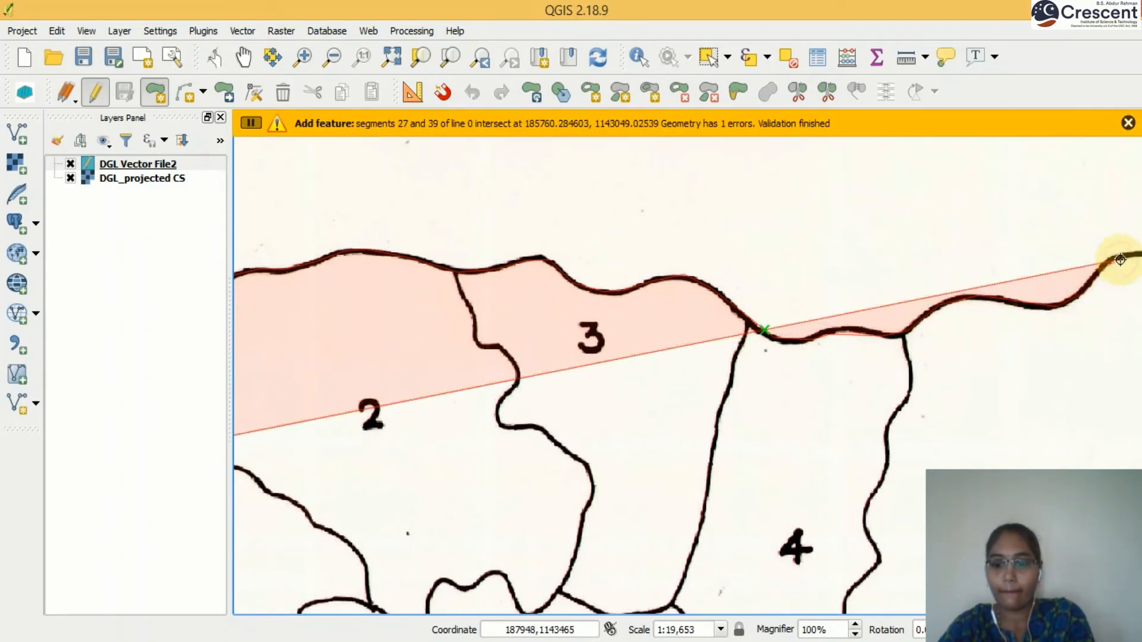
- Trace the boundary curve around the top of R.F 13
key(Right)
key(Right)
key(Right)
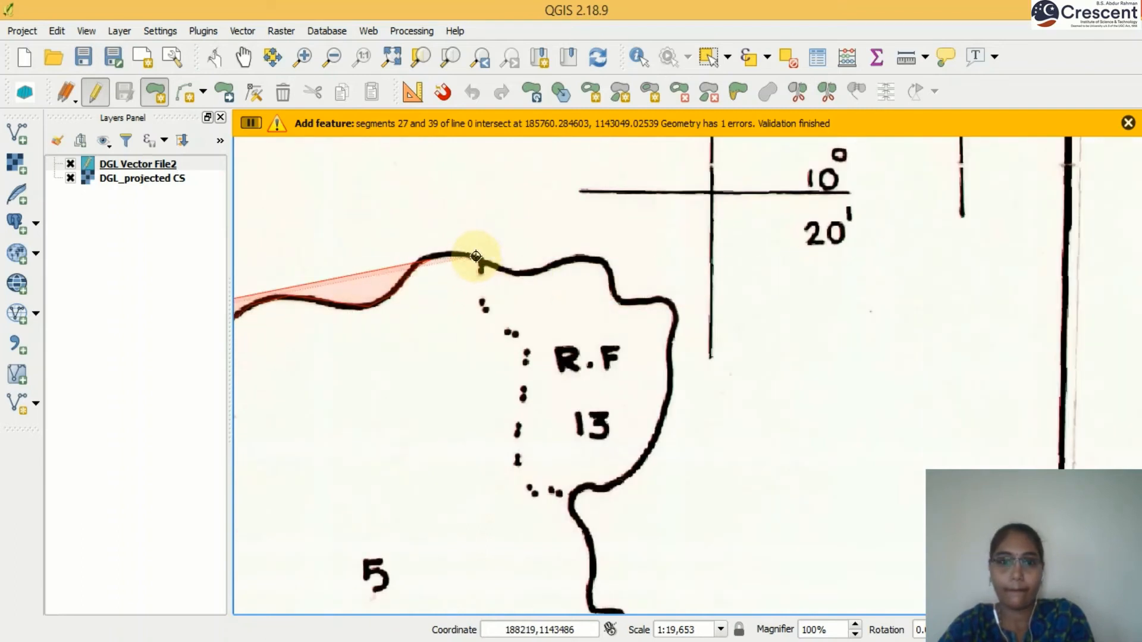
click(479, 258)
click(510, 270)
click(532, 273)
click(553, 264)
click(580, 258)
click(605, 264)
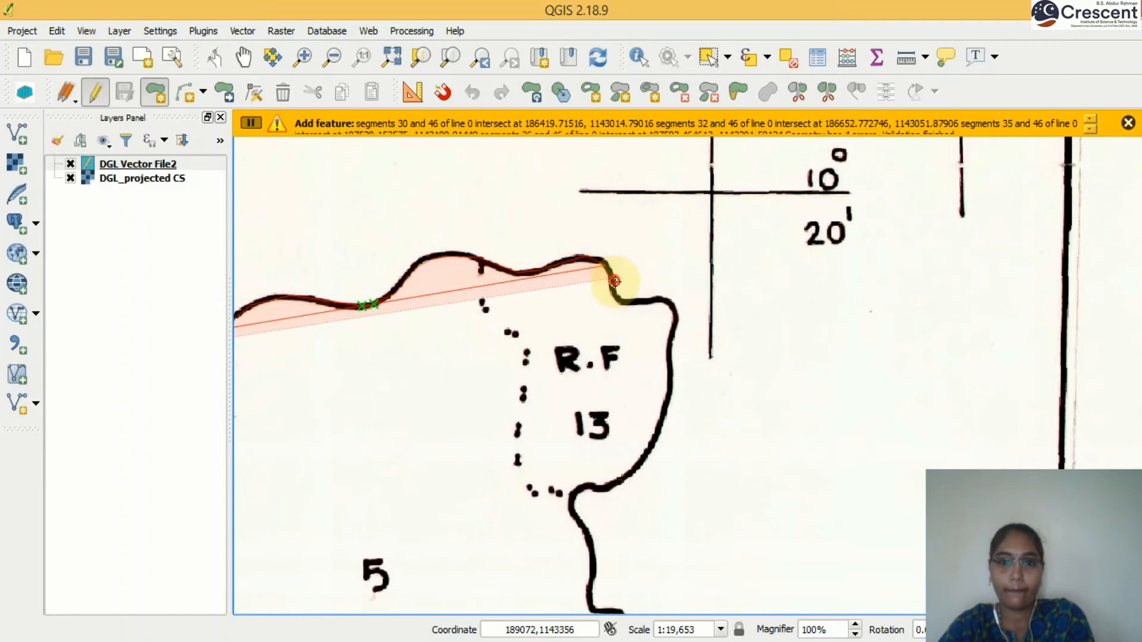
click(616, 283)
click(625, 301)
click(661, 302)
click(673, 310)
- Trace the boundary down the east side of R.F 13 toward block 5
click(676, 324)
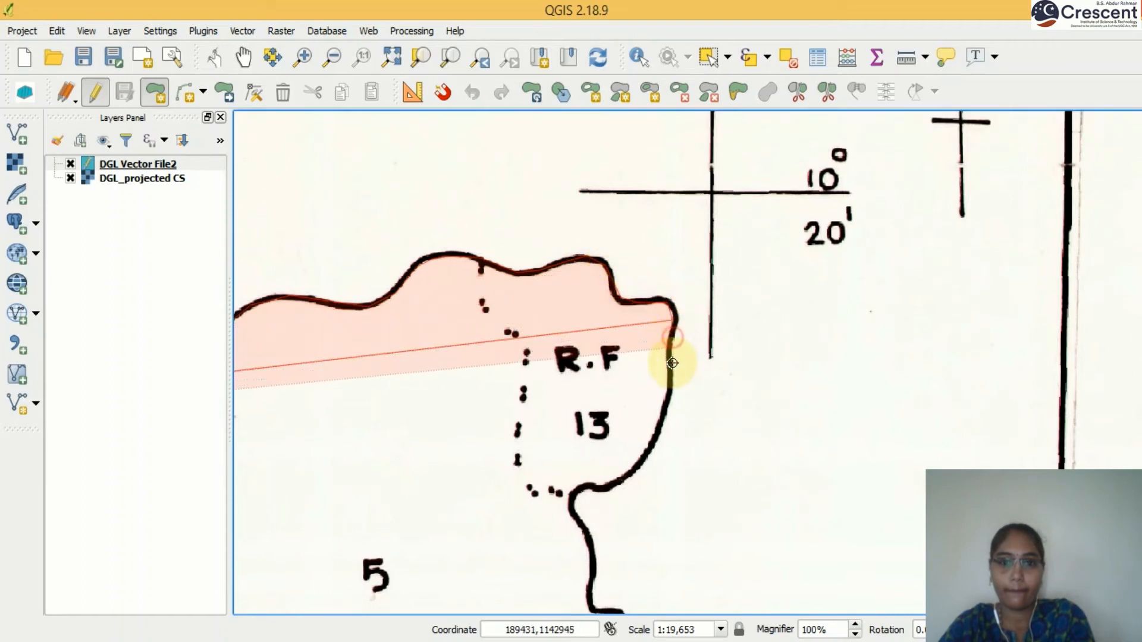
click(670, 363)
click(665, 398)
click(658, 420)
click(642, 463)
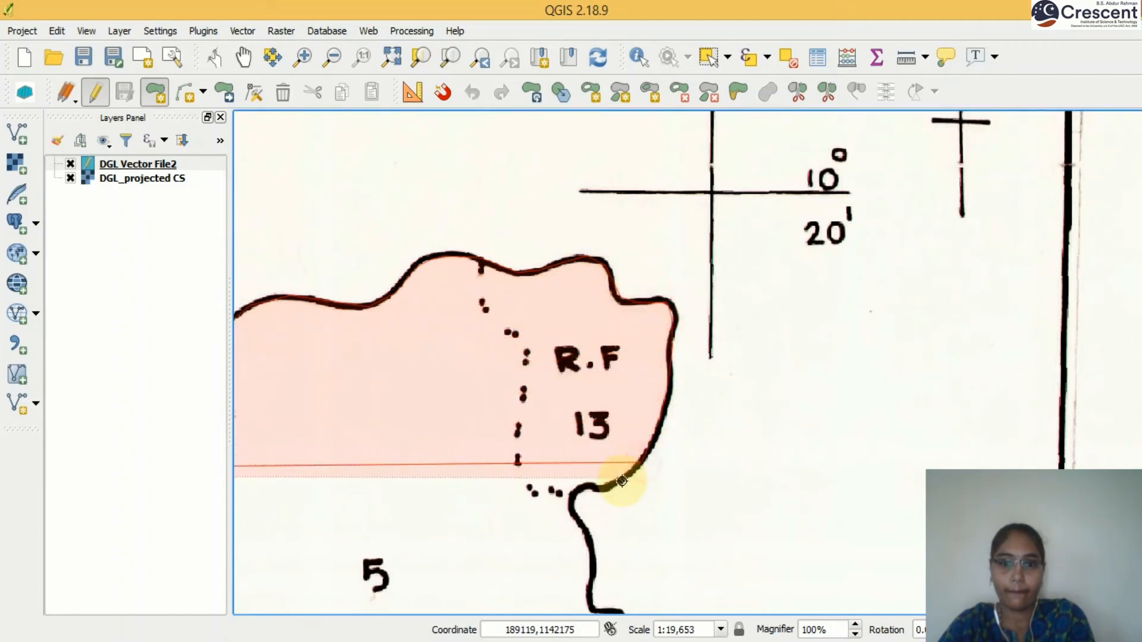
click(606, 490)
click(572, 495)
click(569, 510)
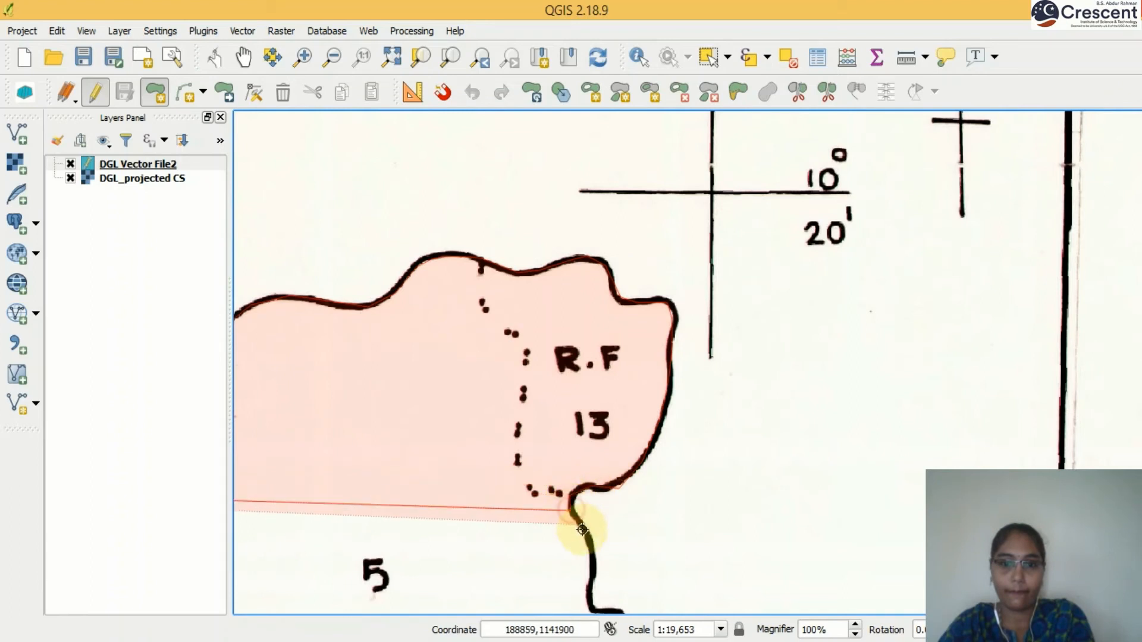
click(586, 537)
click(594, 565)
click(589, 592)
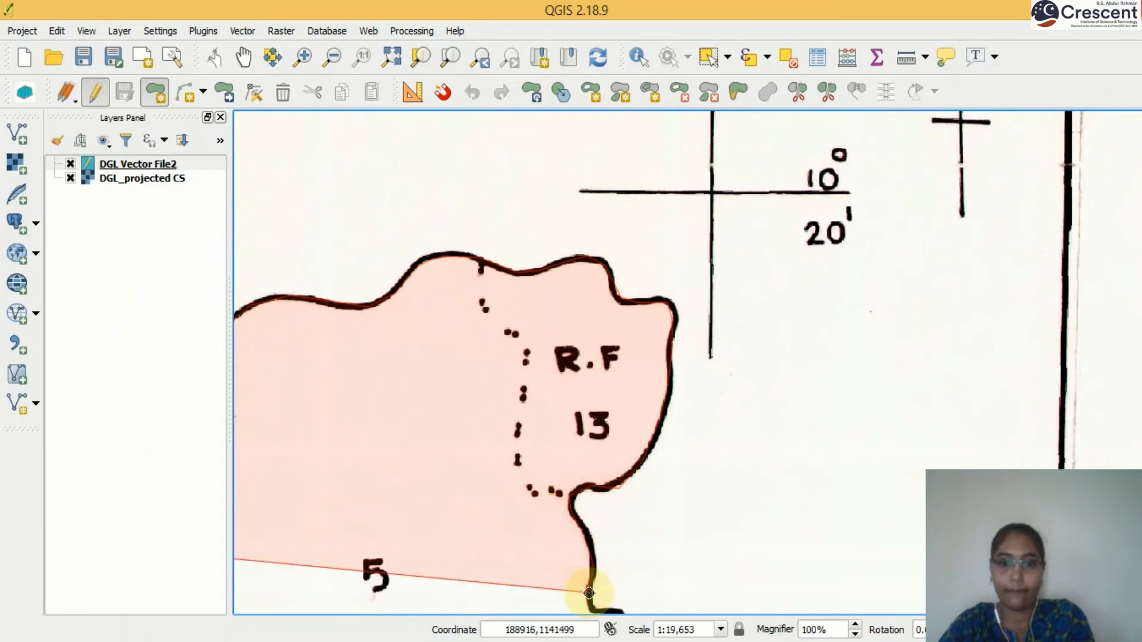
- Follow the boundary bend beside block 5 toward the loop east of block 6
key(Down)
key(Down)
key(Down)
click(591, 229)
click(617, 234)
click(625, 241)
click(605, 256)
click(601, 286)
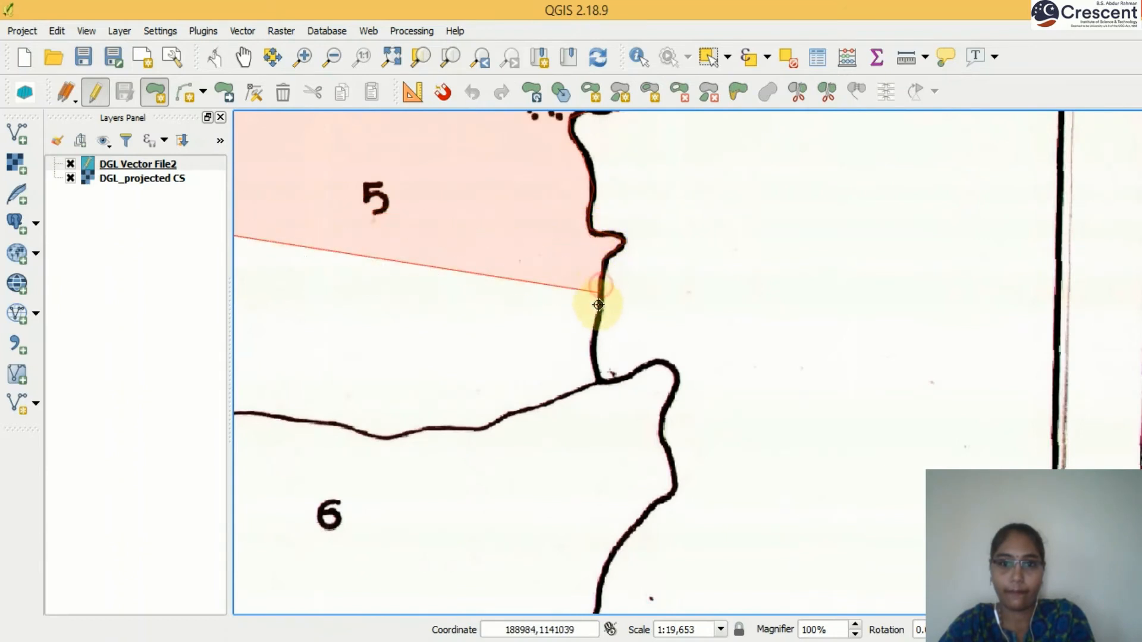
click(599, 319)
click(594, 354)
click(597, 380)
click(616, 380)
- Trace around the loop east of block 6 and down beside it
click(654, 362)
click(671, 369)
click(672, 381)
click(667, 398)
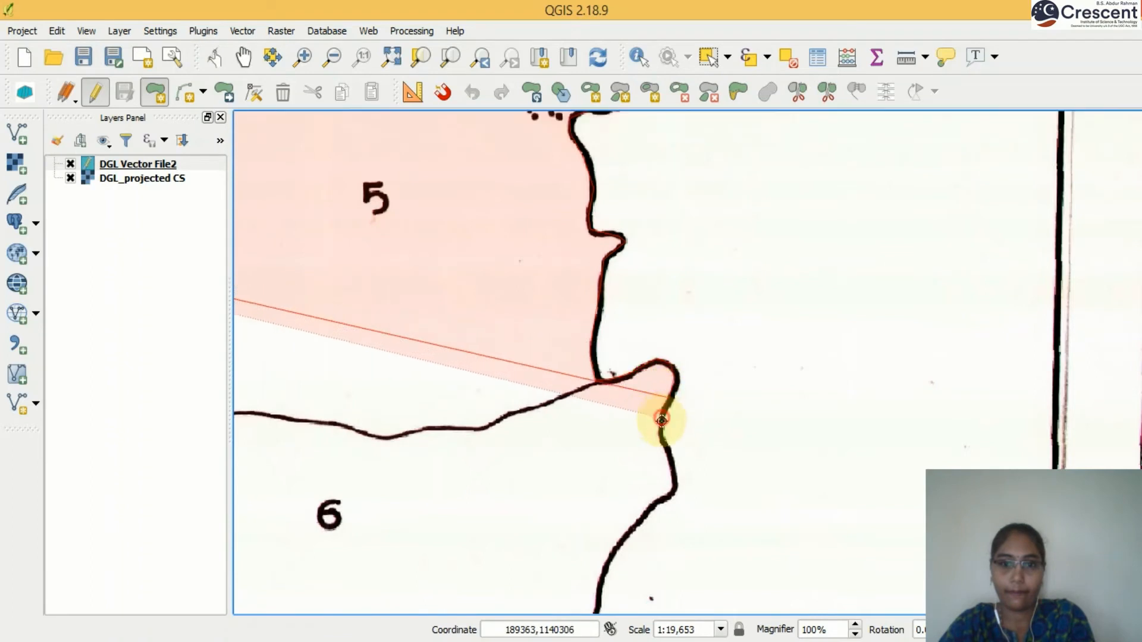
click(661, 418)
click(667, 448)
click(674, 468)
click(676, 489)
click(658, 503)
click(640, 525)
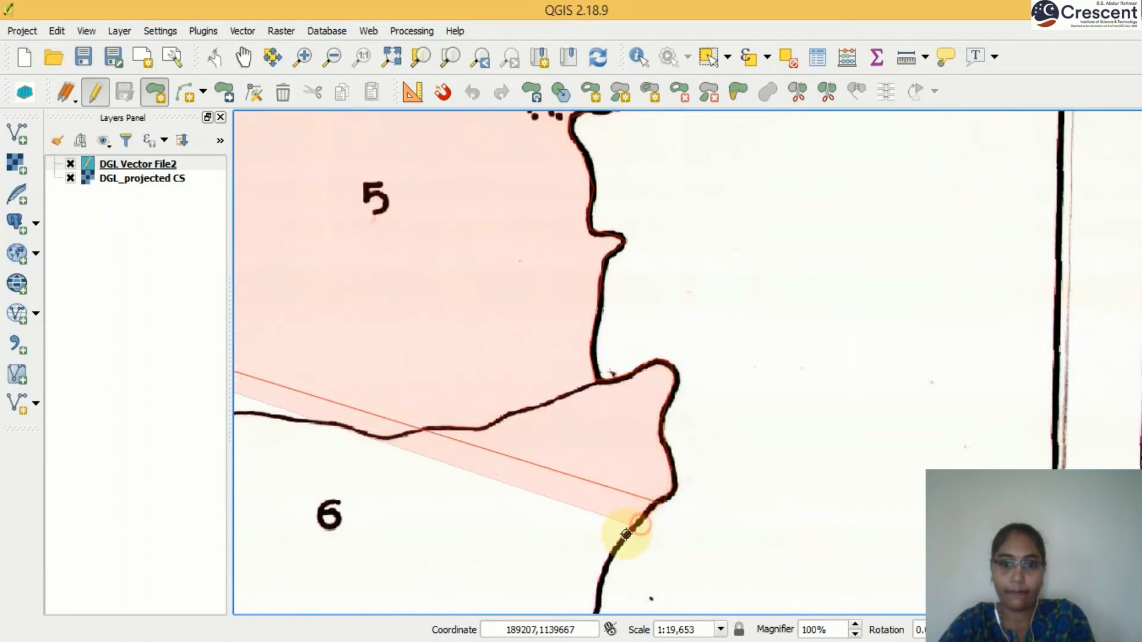
click(598, 584)
- Trace the boundary down the river edge to its bottom
key(Down)
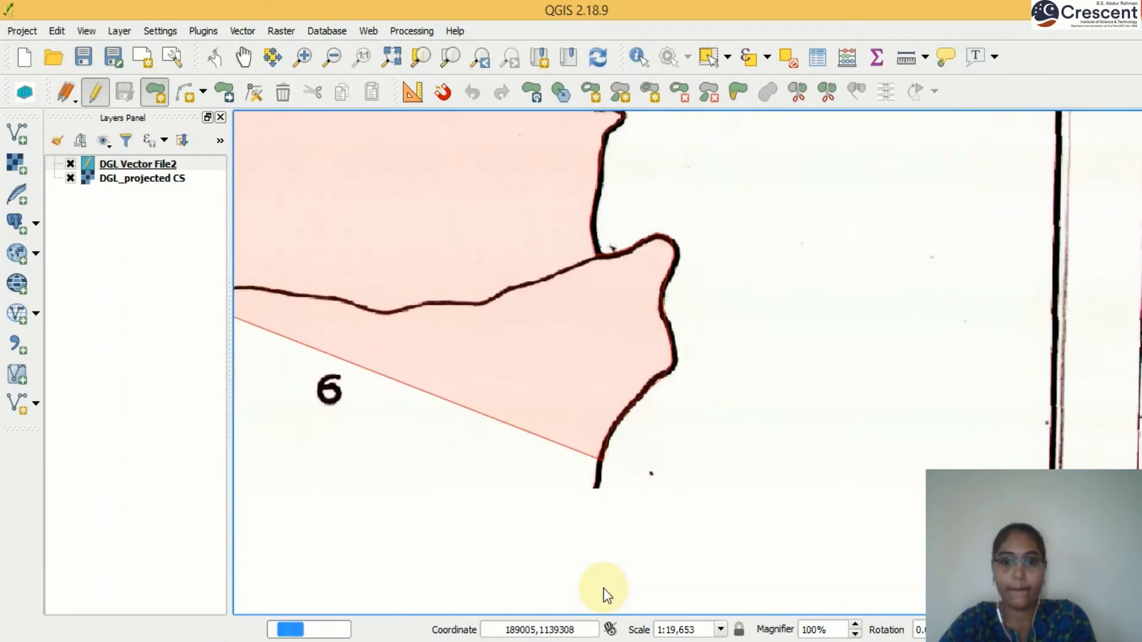
key(Down)
key(Down)
key(Down)
key(Up)
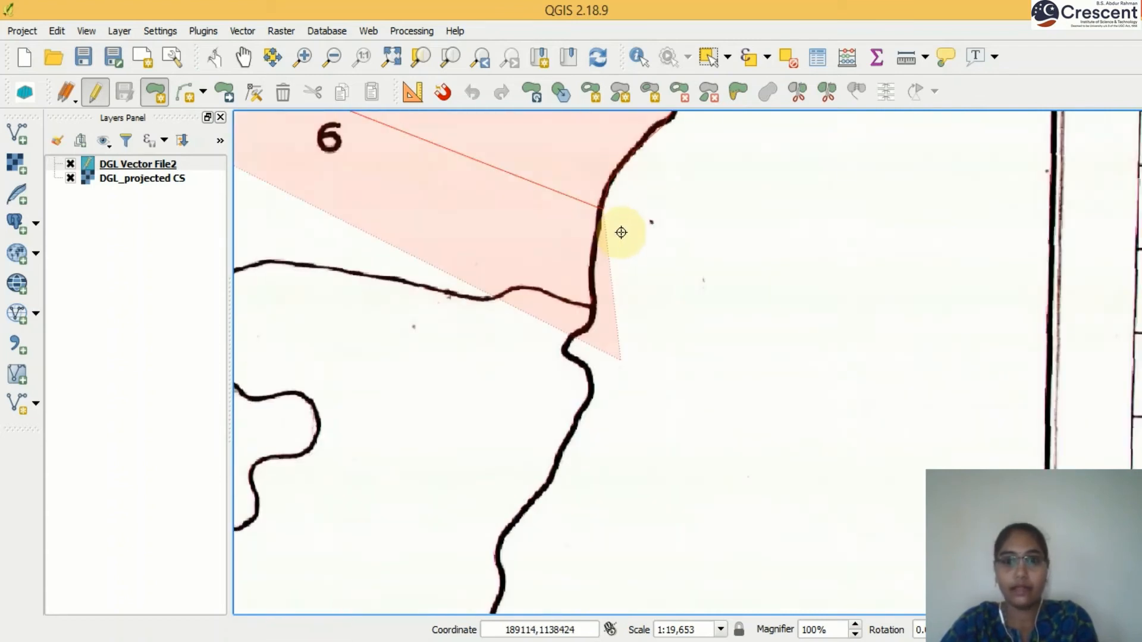
click(591, 271)
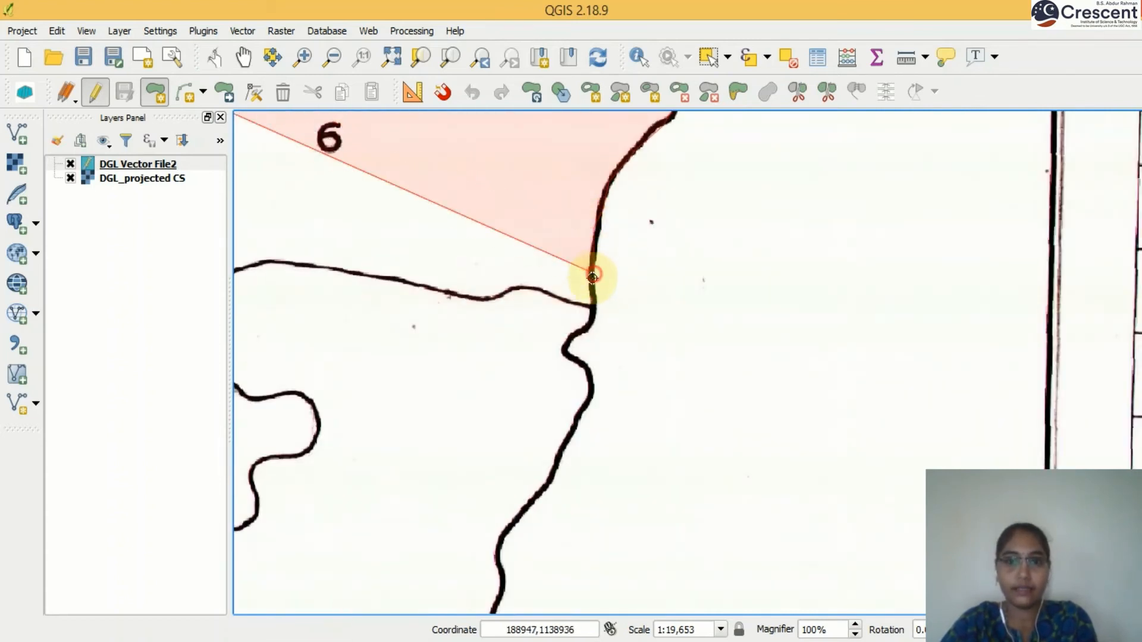
click(593, 307)
click(593, 324)
click(567, 343)
click(569, 356)
click(591, 385)
click(579, 415)
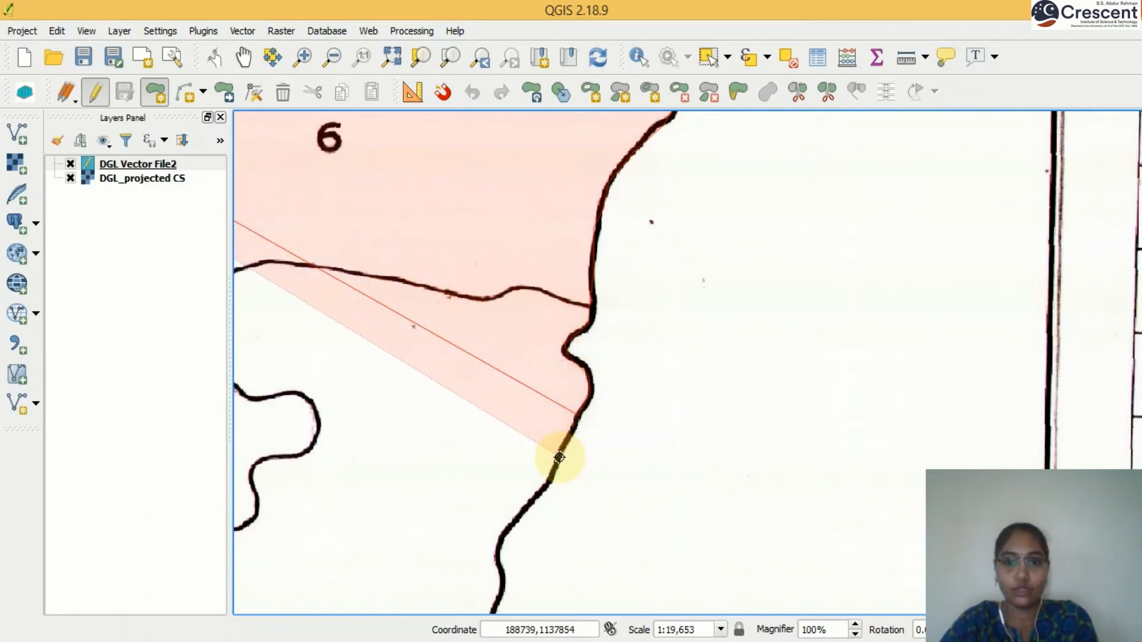
click(559, 457)
click(514, 519)
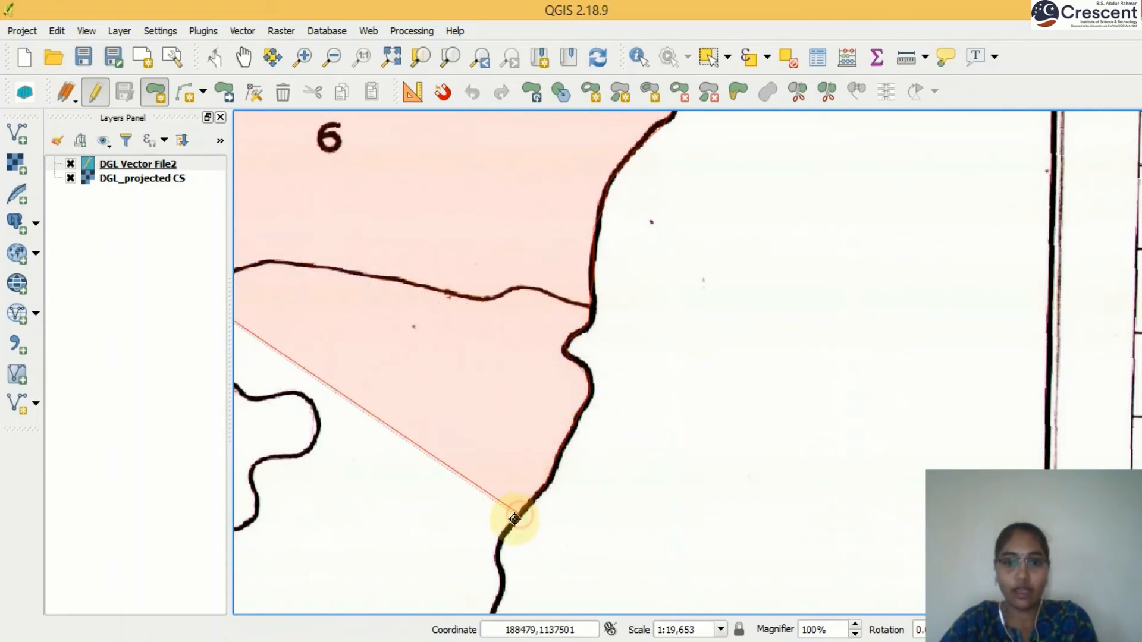
click(505, 534)
click(497, 554)
click(501, 575)
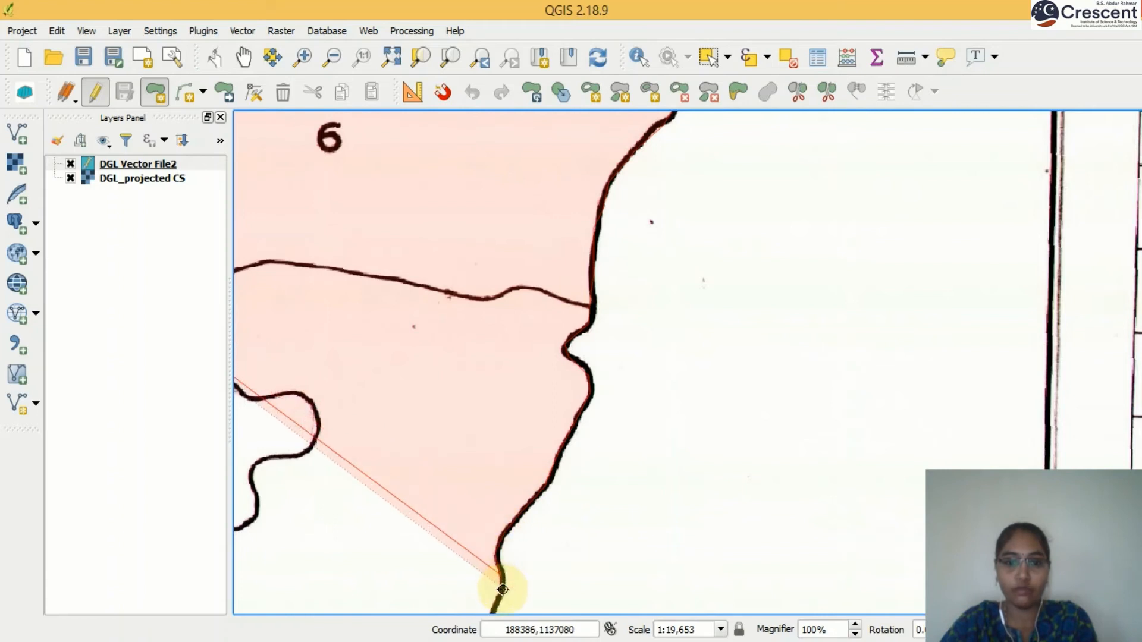
- Trace the boundary southwest toward the 78° 10' mark and around the westward bend
key(Down)
key(Down)
click(495, 355)
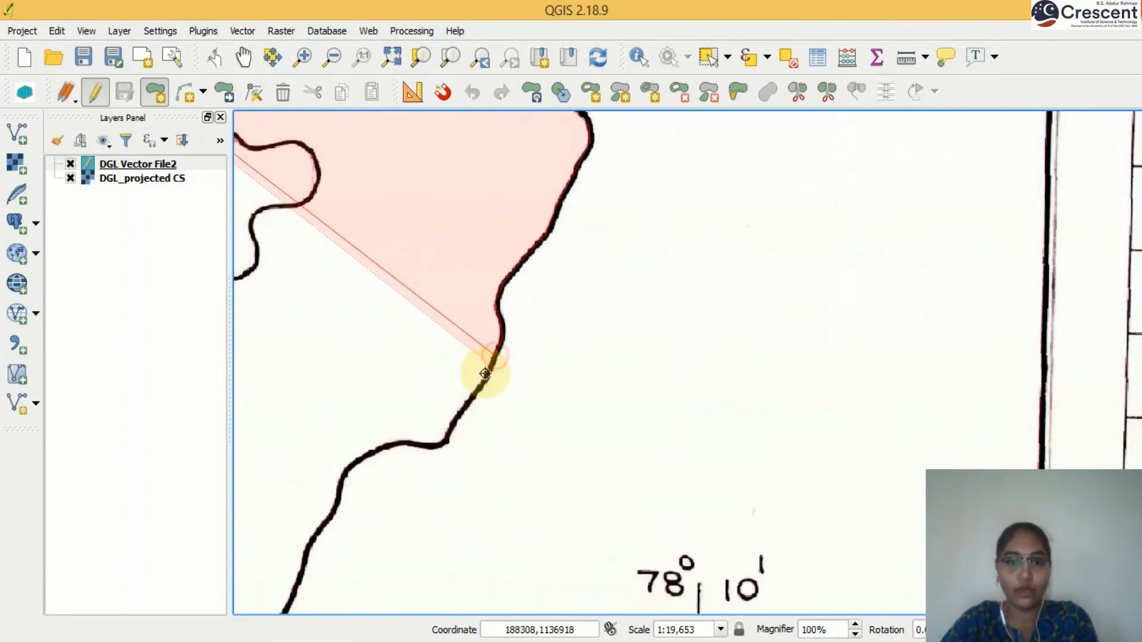
click(462, 414)
click(453, 433)
click(443, 444)
click(429, 447)
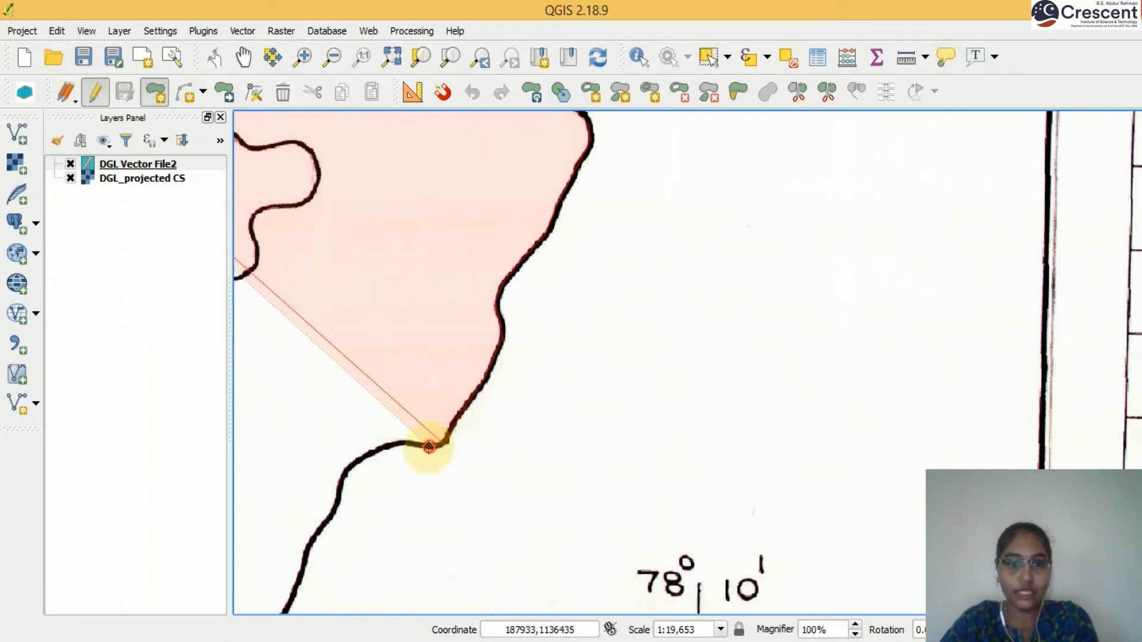
click(404, 444)
click(376, 449)
click(349, 472)
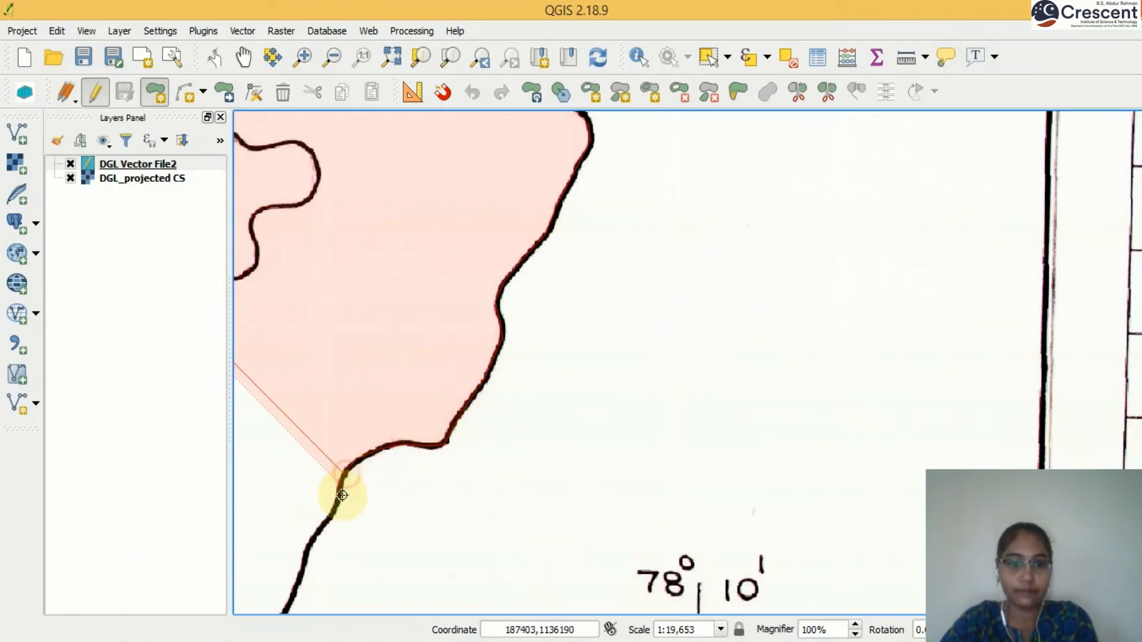
click(334, 513)
- Trace the southern boundary westward below block 12 to the junction west of it
key(Down)
key(Down)
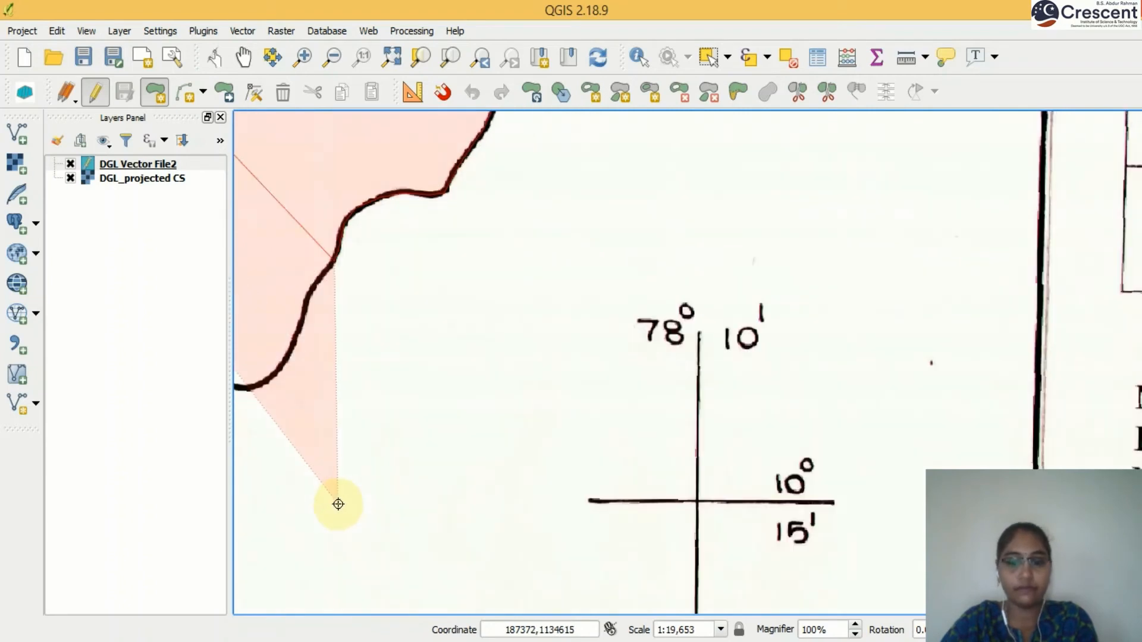
key(Left)
key(Left)
click(763, 290)
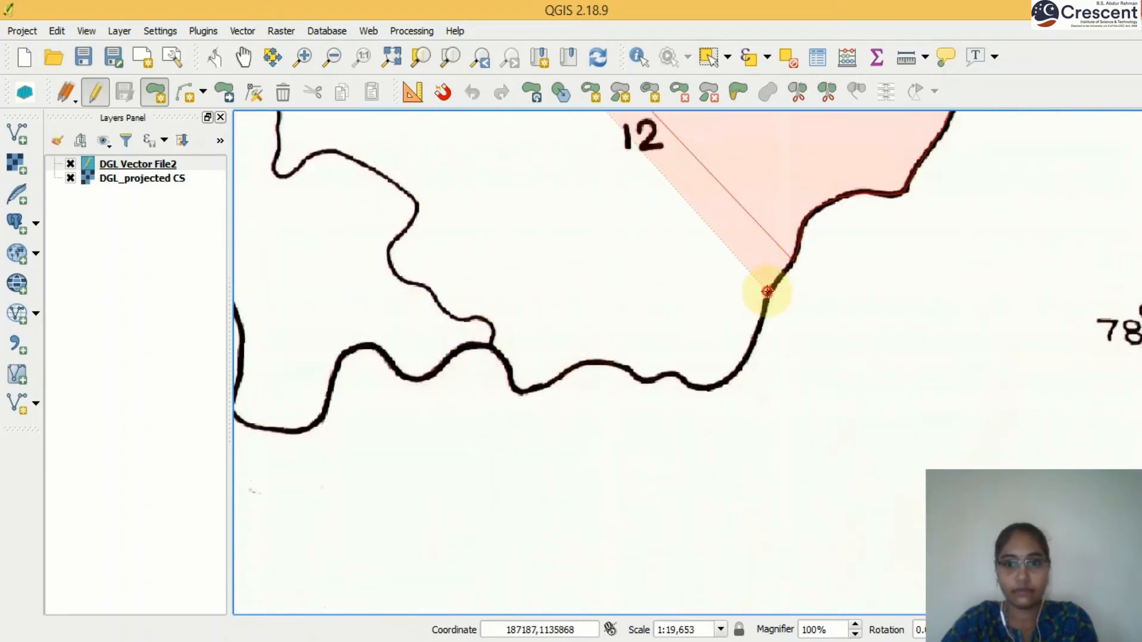
click(744, 362)
click(718, 388)
click(700, 390)
click(676, 375)
click(650, 381)
click(624, 368)
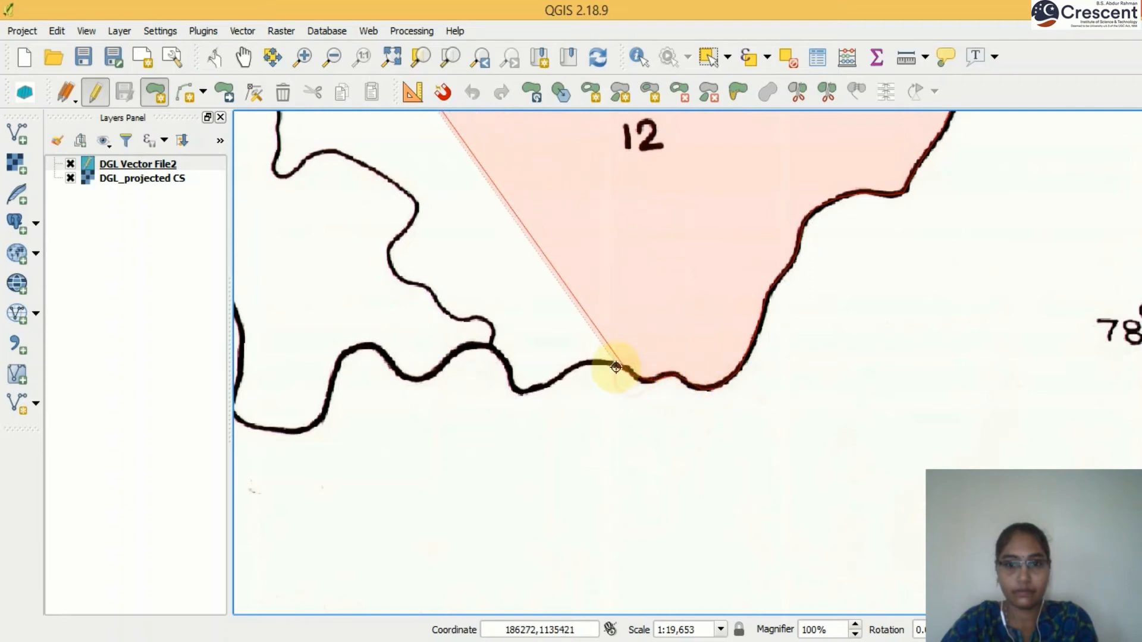
click(605, 363)
click(575, 367)
click(546, 384)
click(520, 392)
click(506, 370)
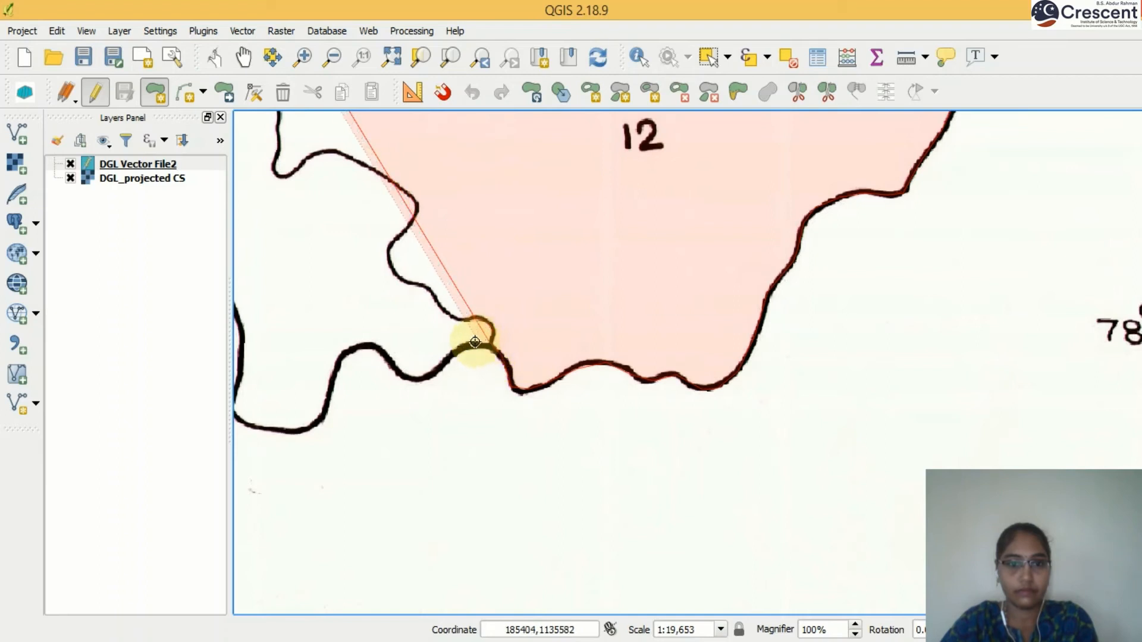
- Trace the boundary west toward block 11, around its bottom bend and back up
key(Left)
key(Left)
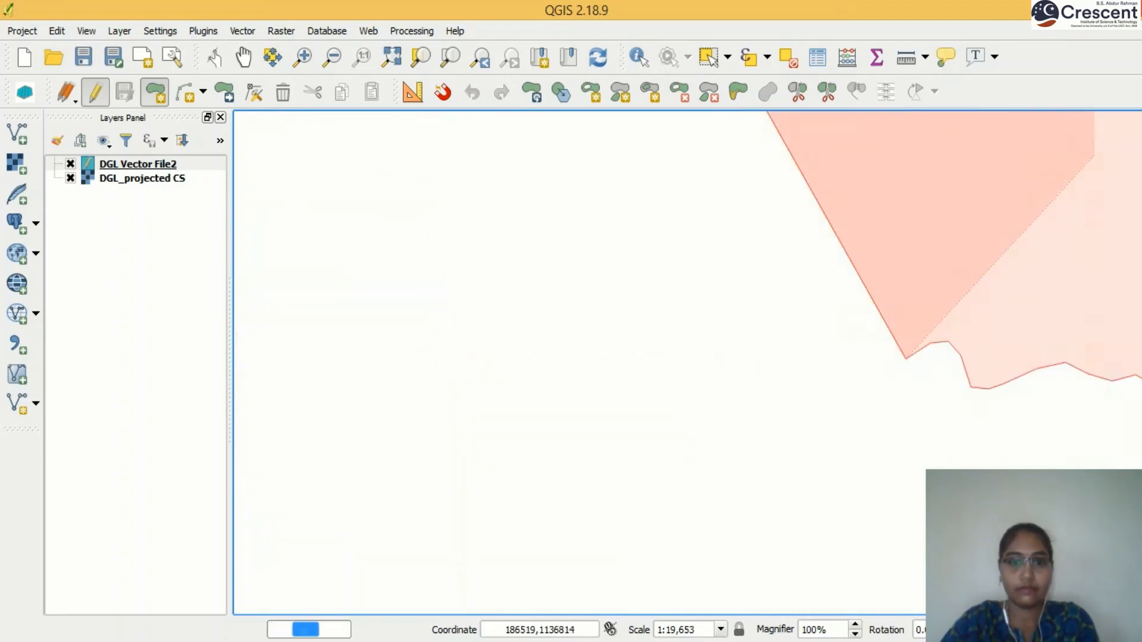
click(883, 377)
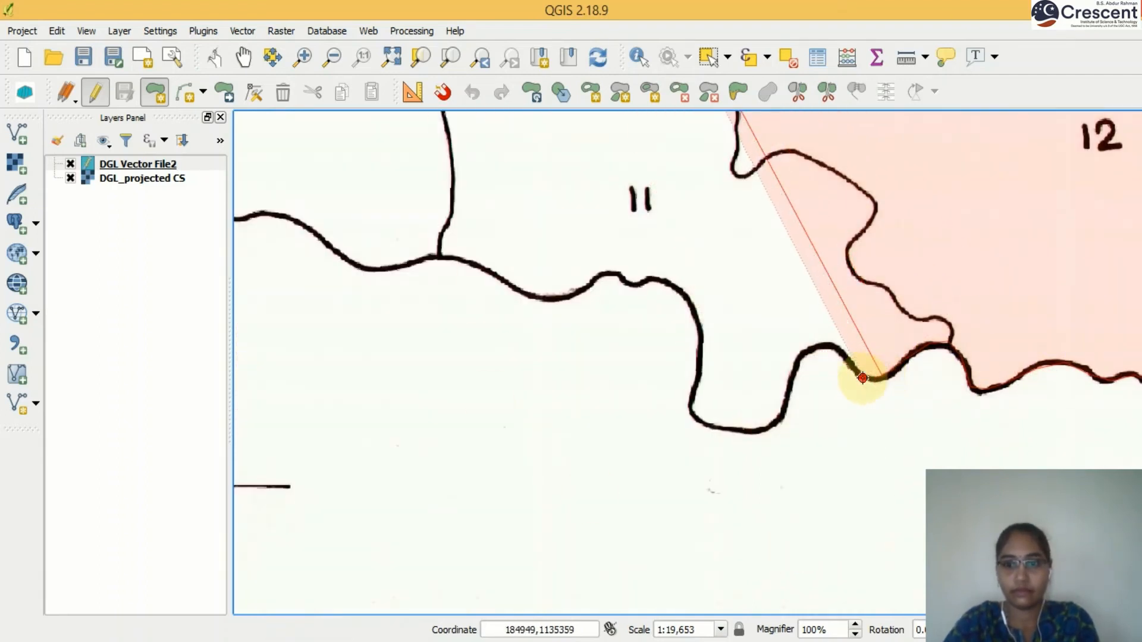
click(853, 369)
click(825, 345)
click(804, 354)
click(793, 381)
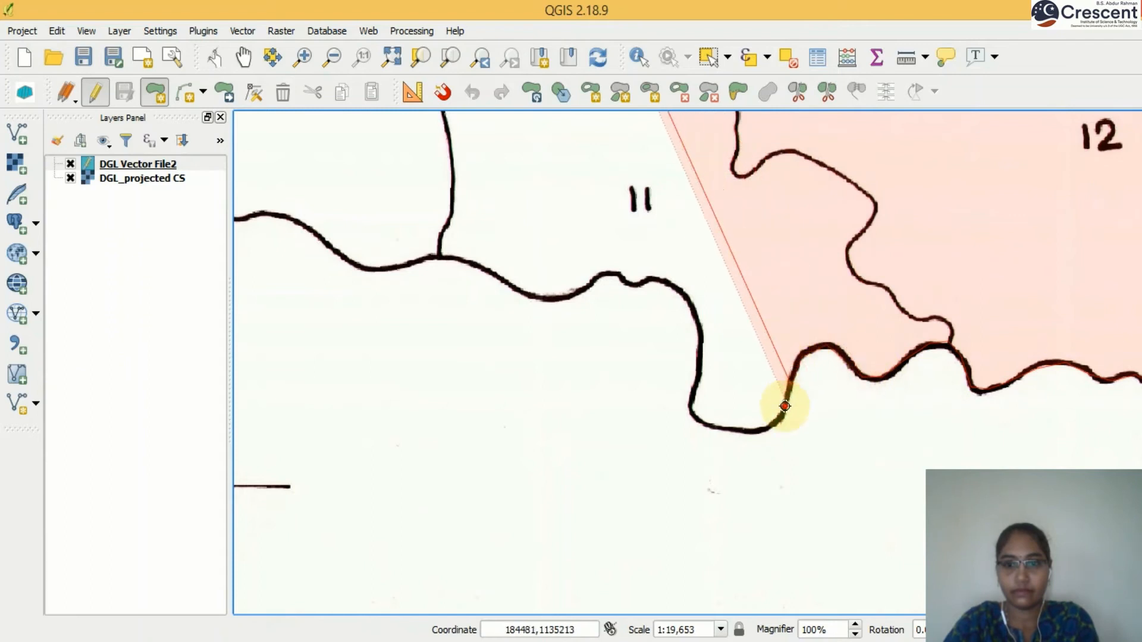
click(785, 408)
click(774, 424)
click(758, 427)
click(724, 427)
click(698, 421)
click(689, 400)
click(695, 357)
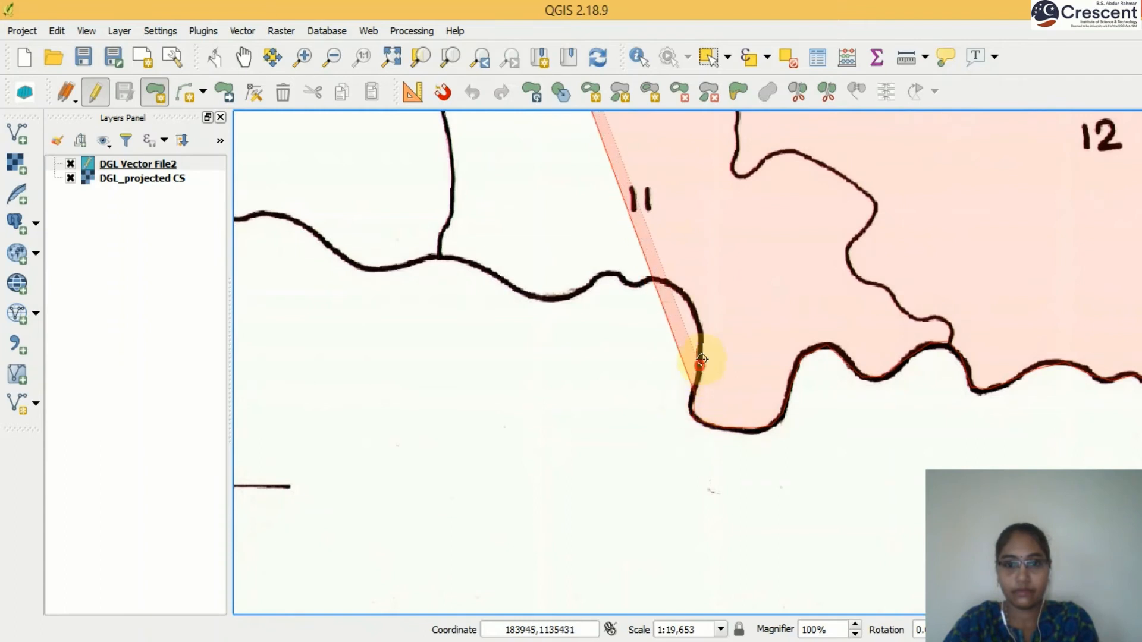
click(700, 331)
- Trace the boundary westward below region 11, re-placing one misplaced vertex
click(670, 282)
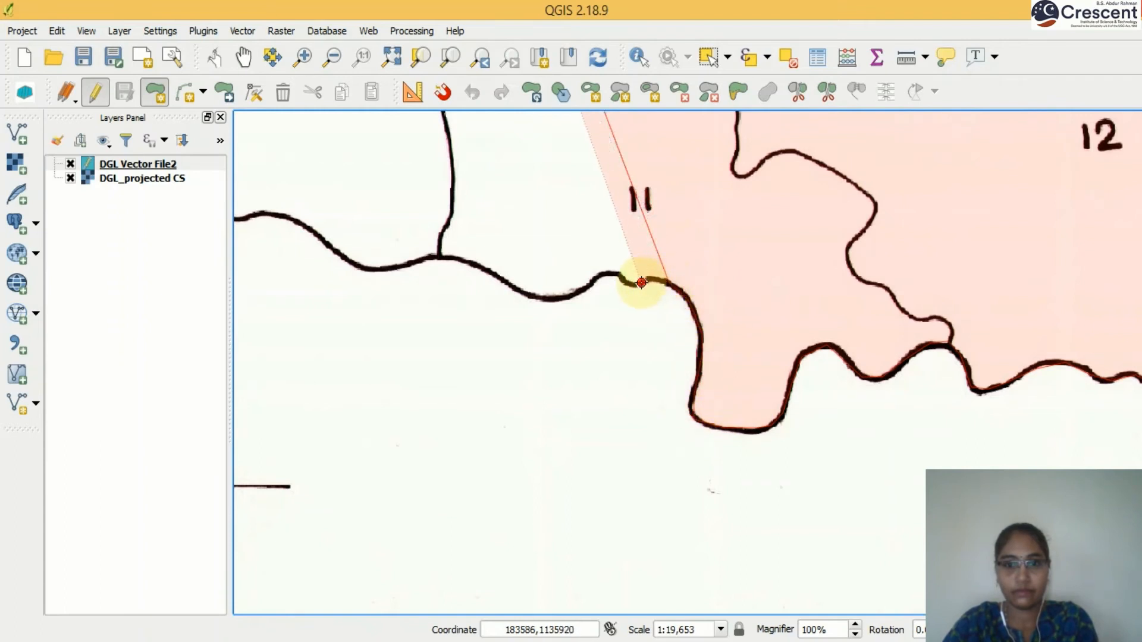
click(639, 282)
click(619, 274)
click(600, 273)
click(583, 292)
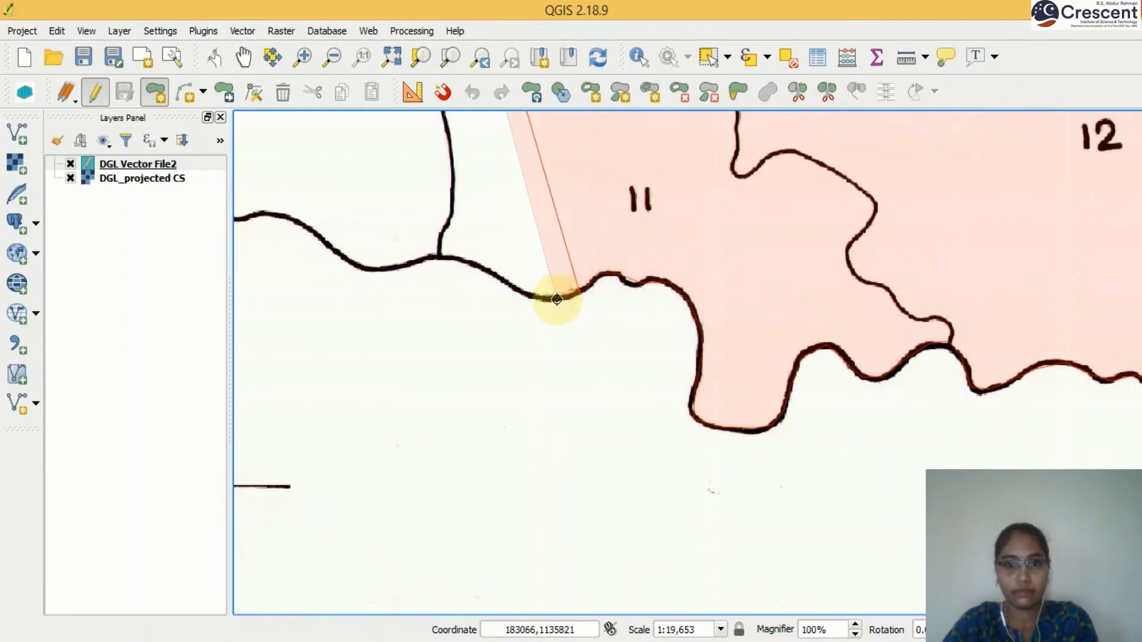
click(555, 298)
click(519, 291)
click(465, 263)
click(441, 260)
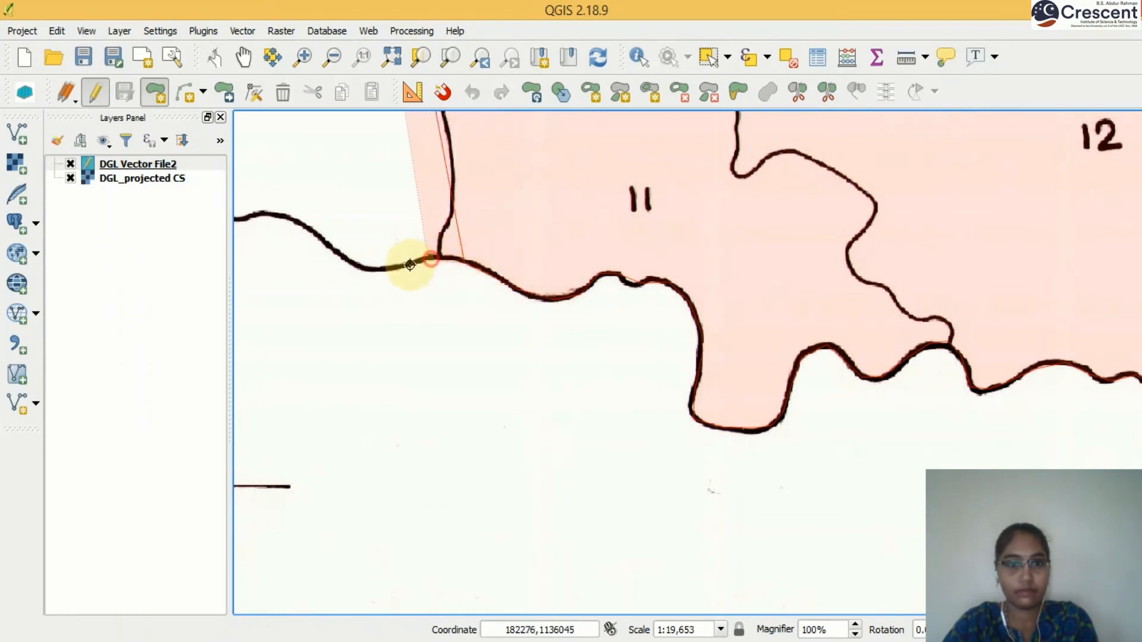
click(378, 267)
key(BackSpace)
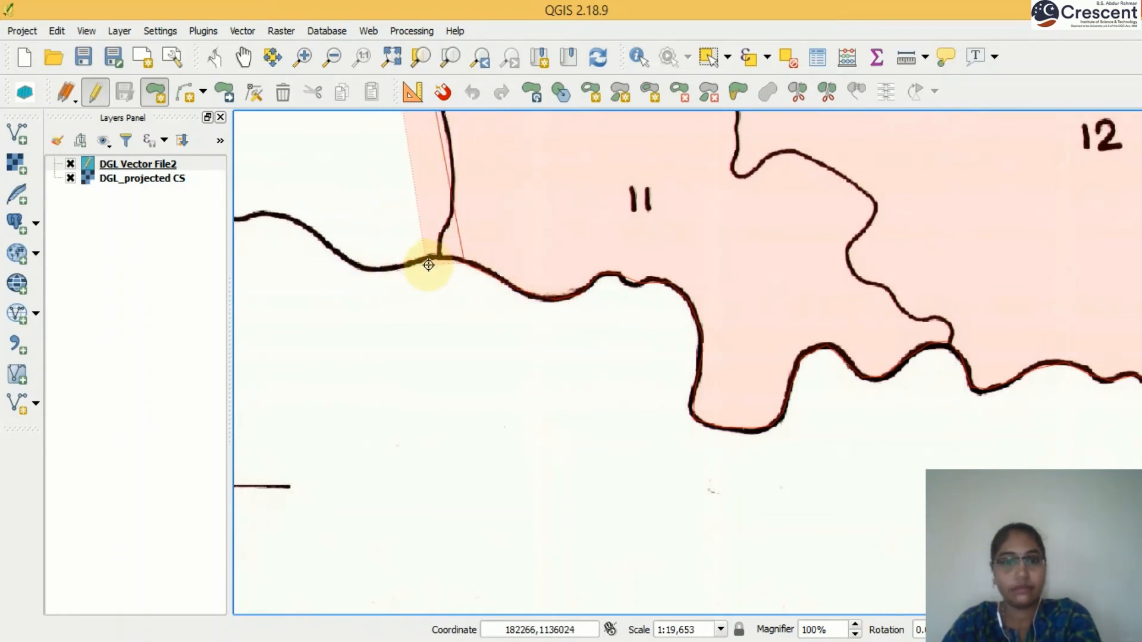
click(383, 267)
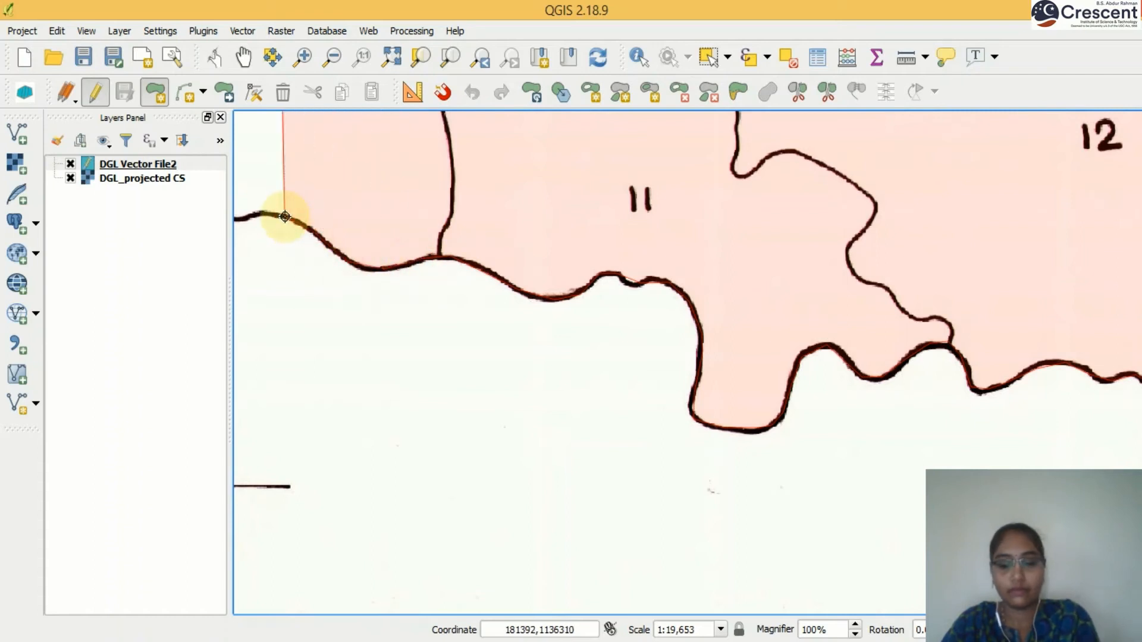
- Add vertices at the southwest corner and up the western edge past R.F 13 to village 1
key(Left)
key(Left)
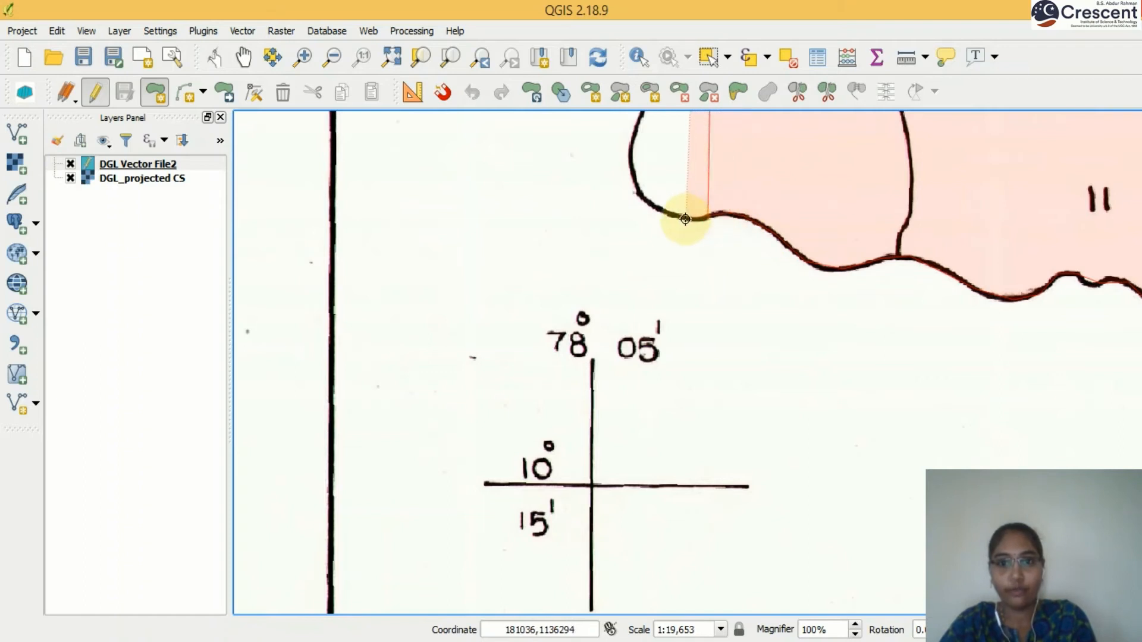
click(649, 208)
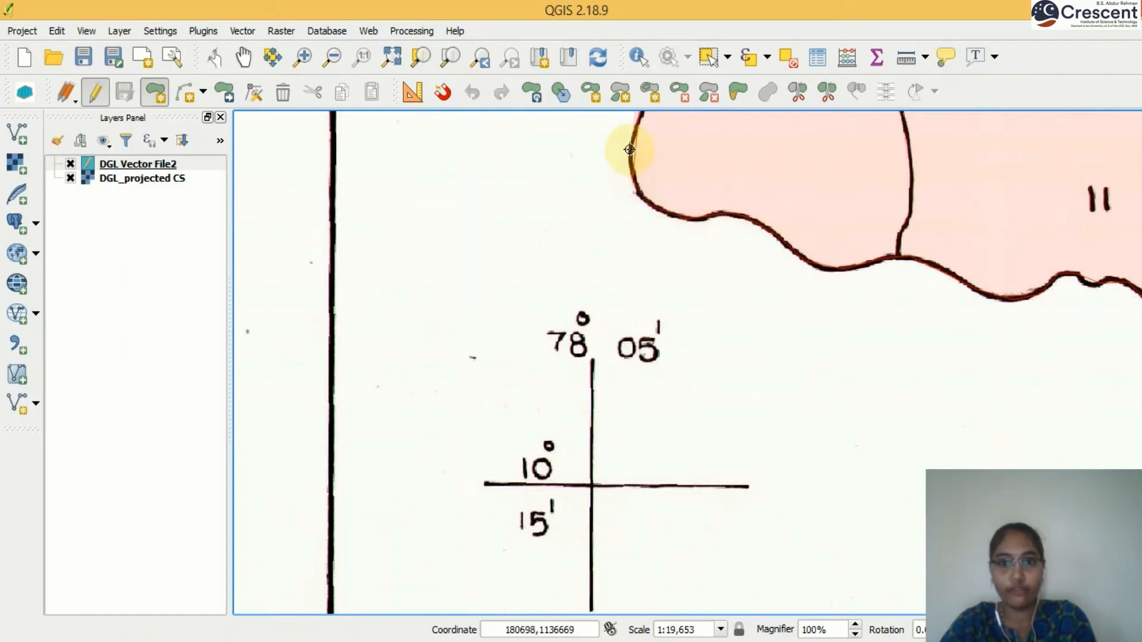
key(Up)
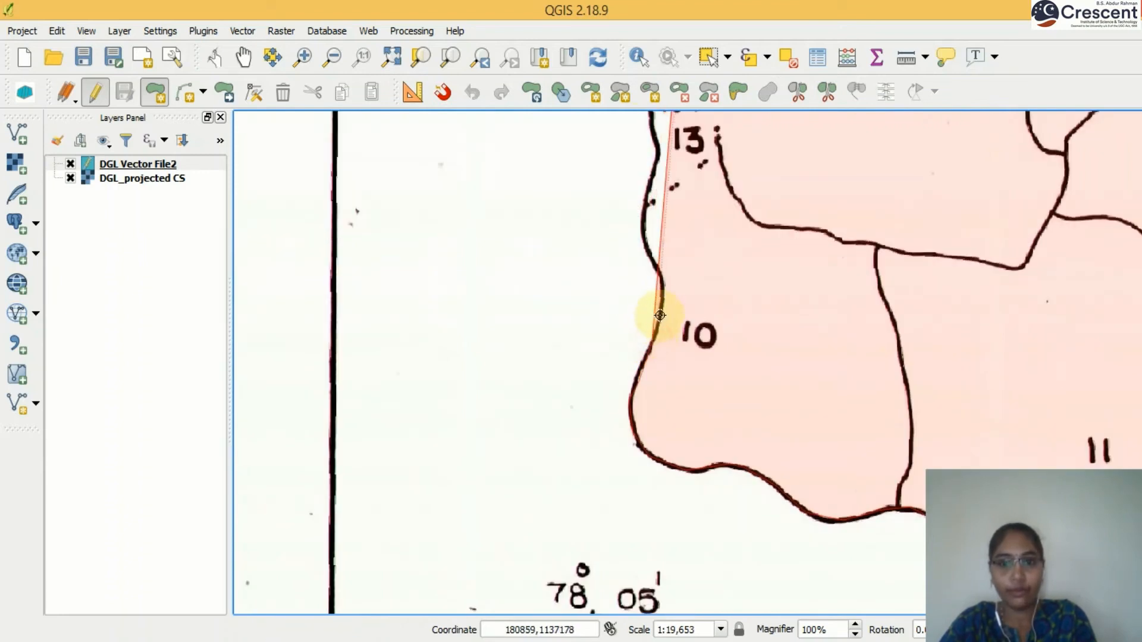
click(650, 252)
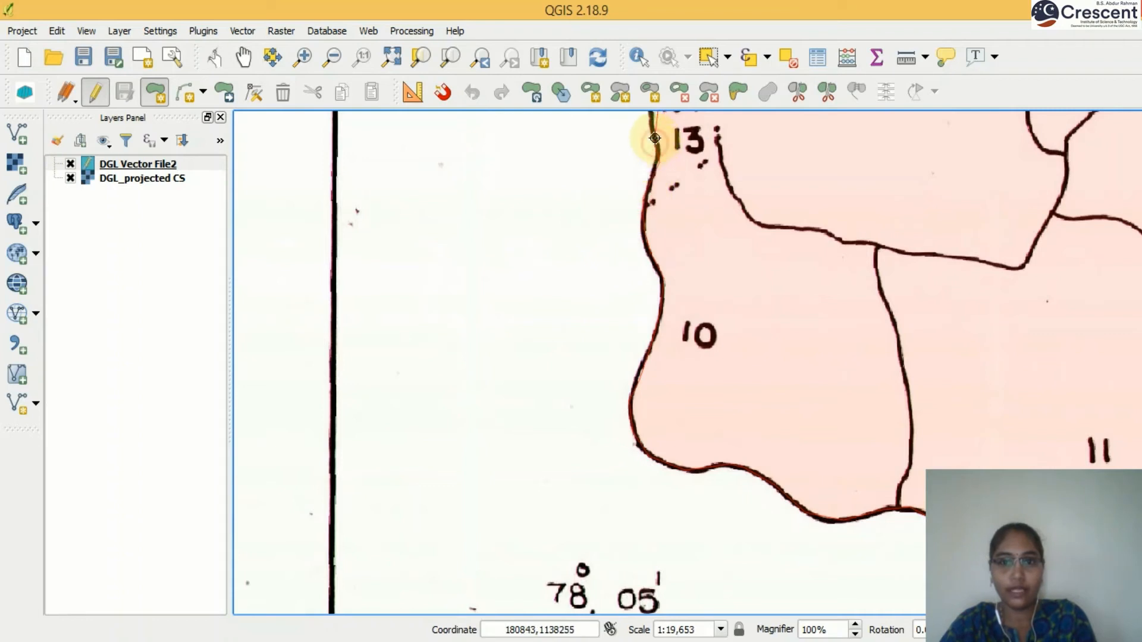
key(Up)
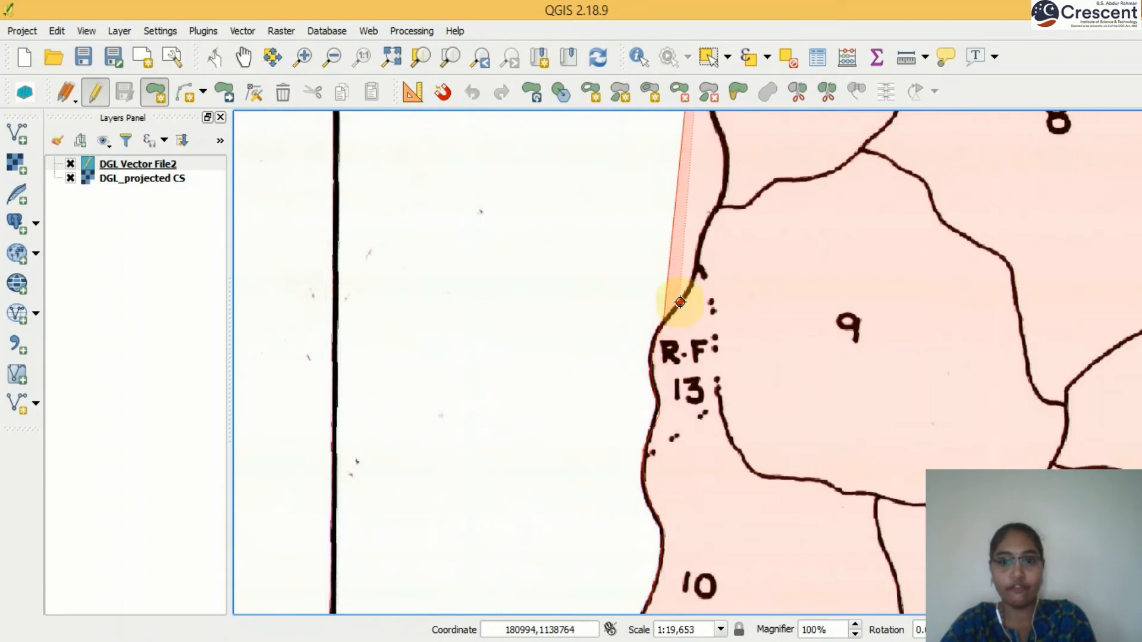
click(708, 222)
click(720, 192)
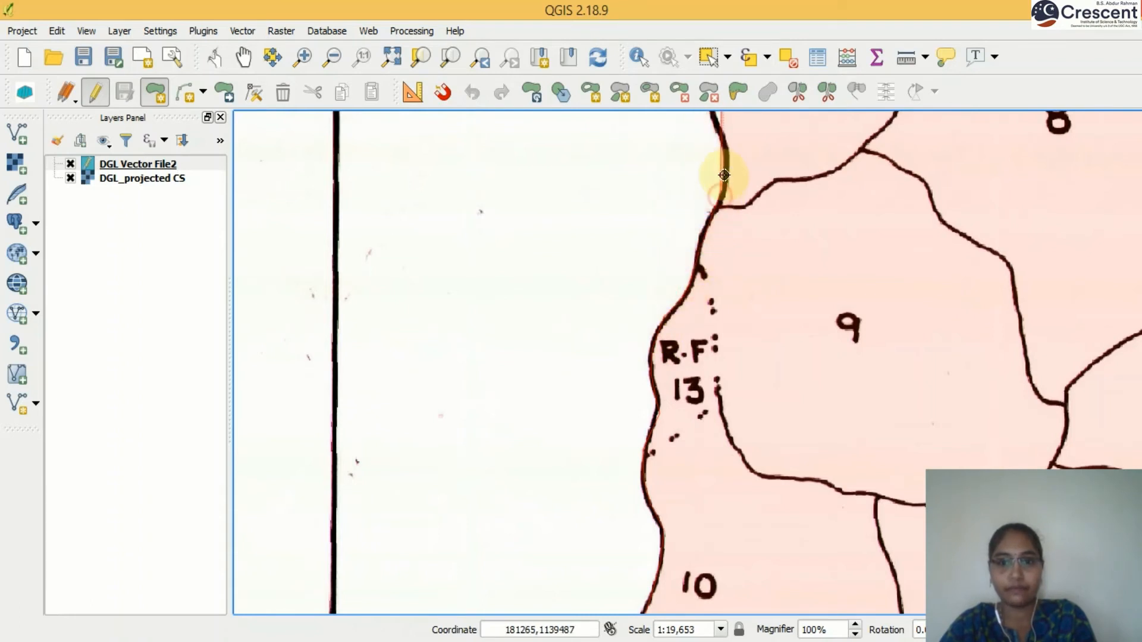
key(Up)
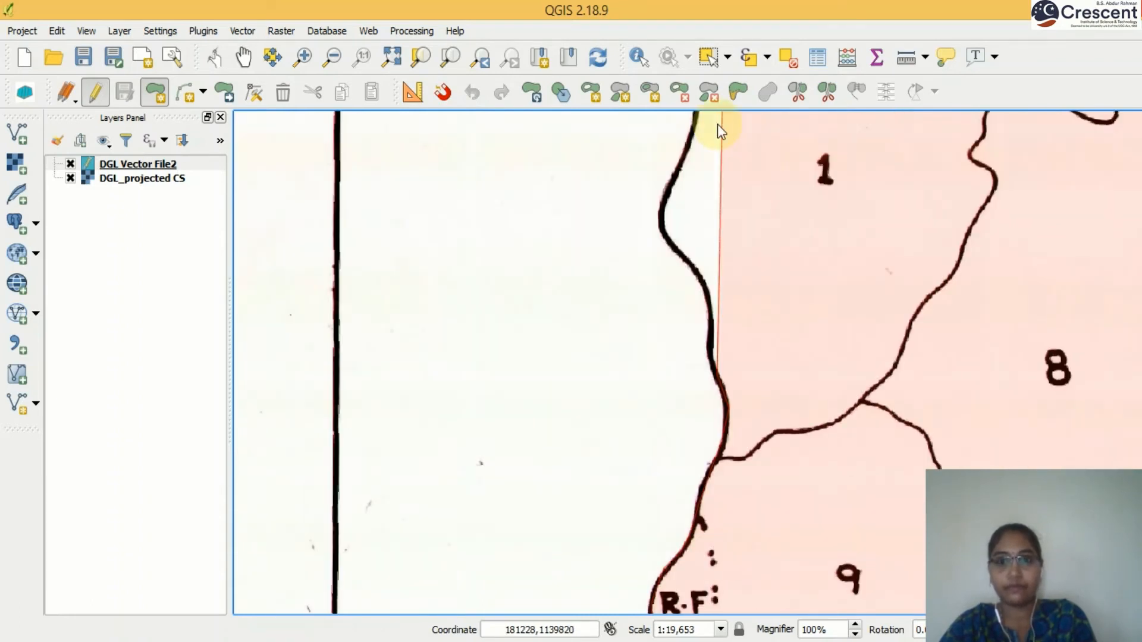
click(693, 268)
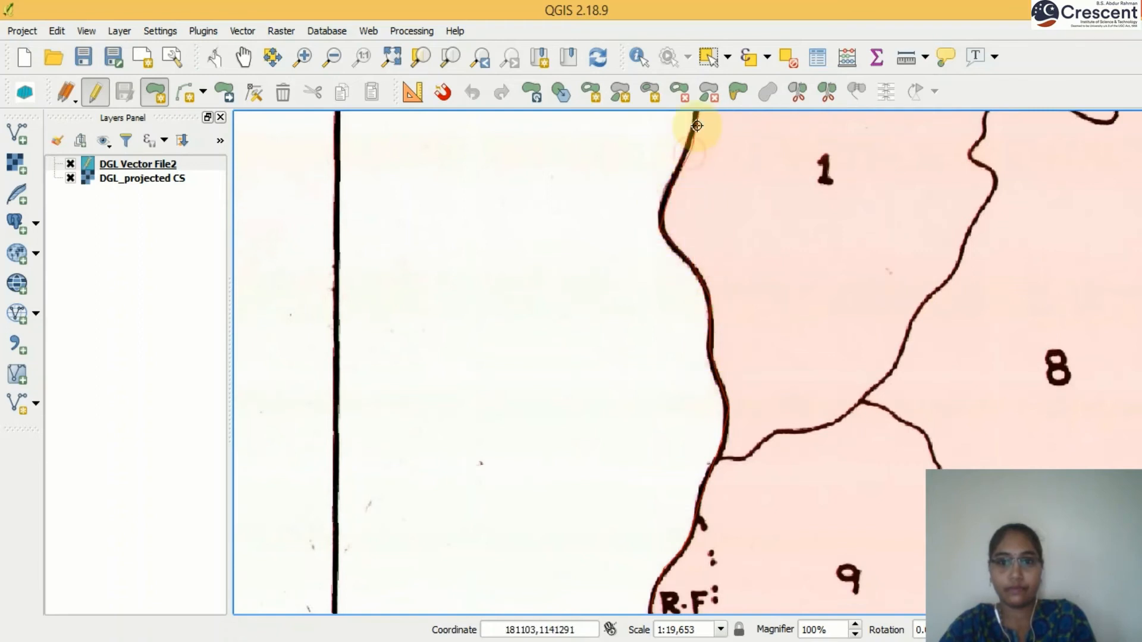
key(Up)
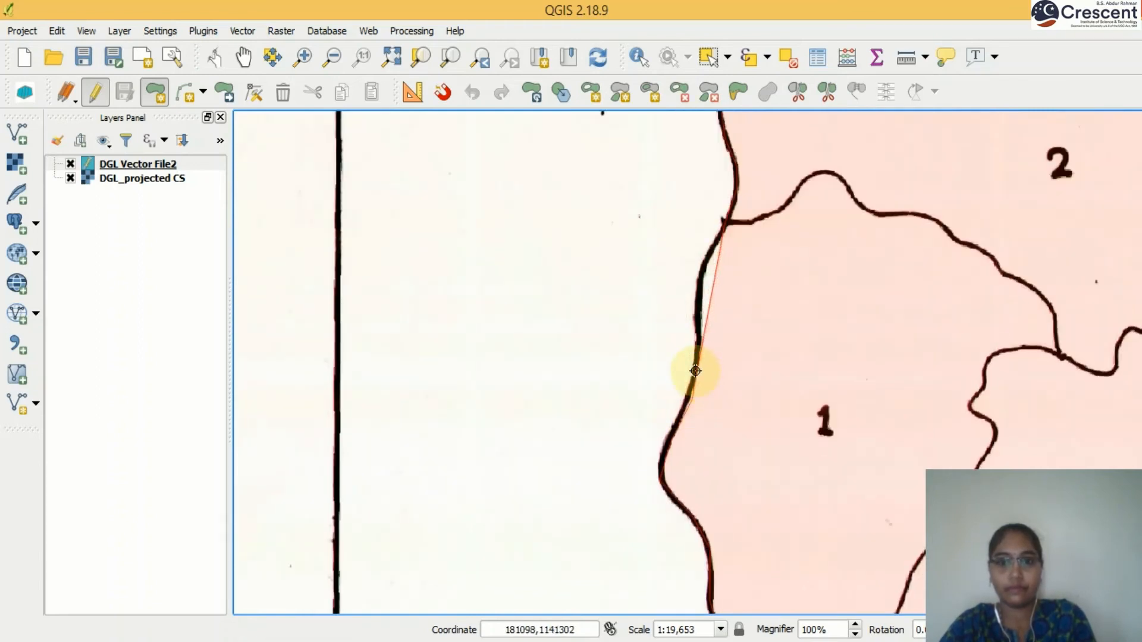
- Close the traced block polygon, give it id 100, and zoom to the full map extent
right_click(723, 228)
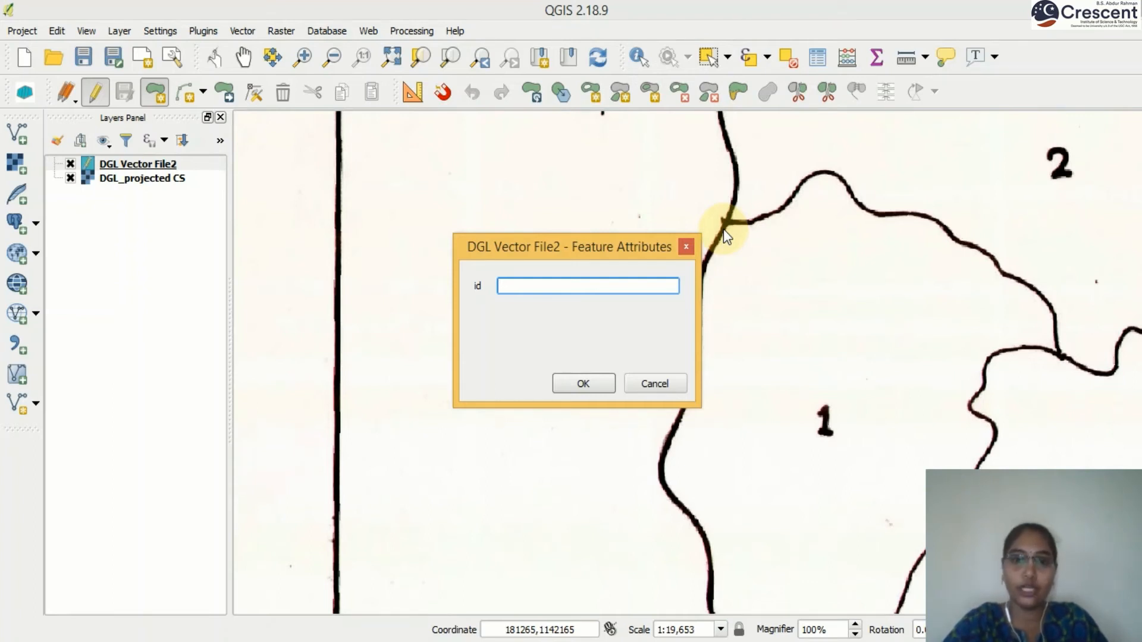
text(100)
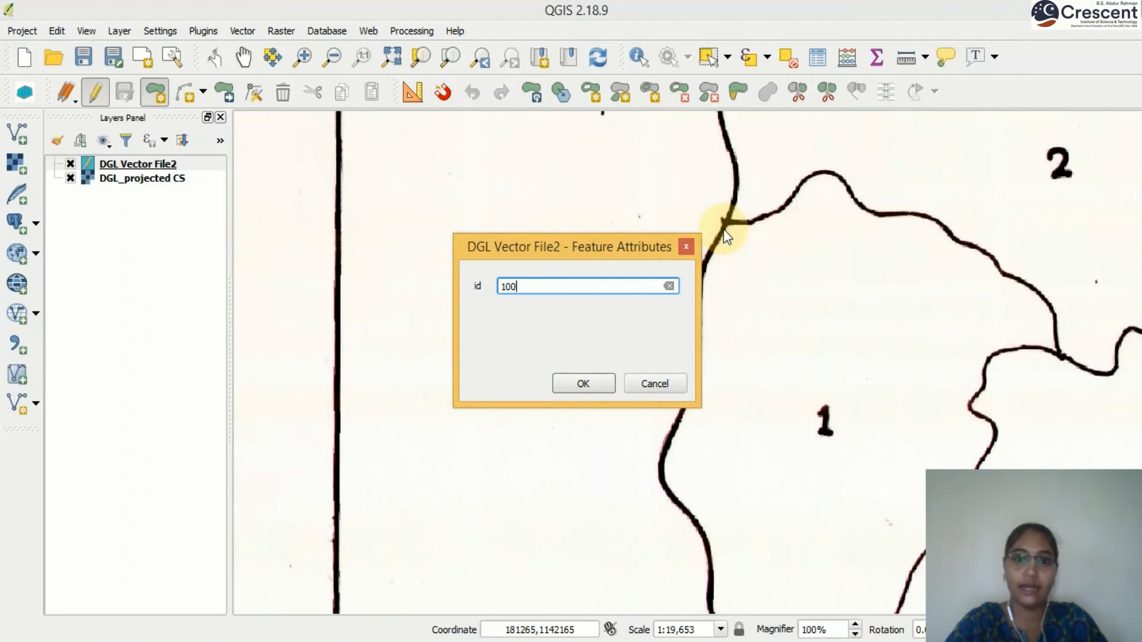
key(Return)
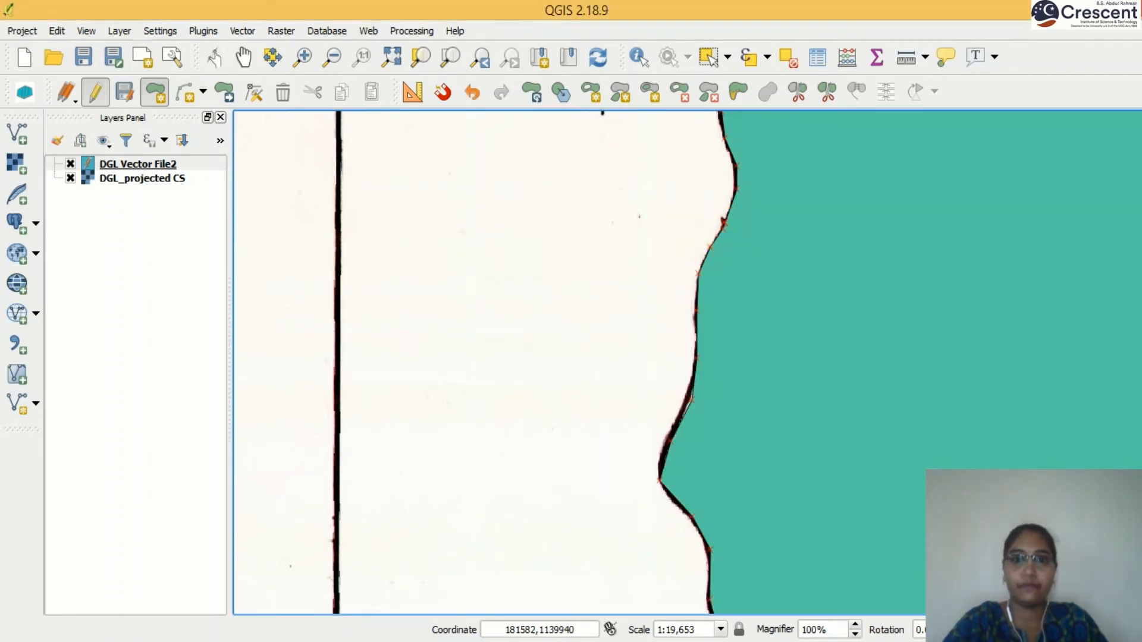
click(384, 62)
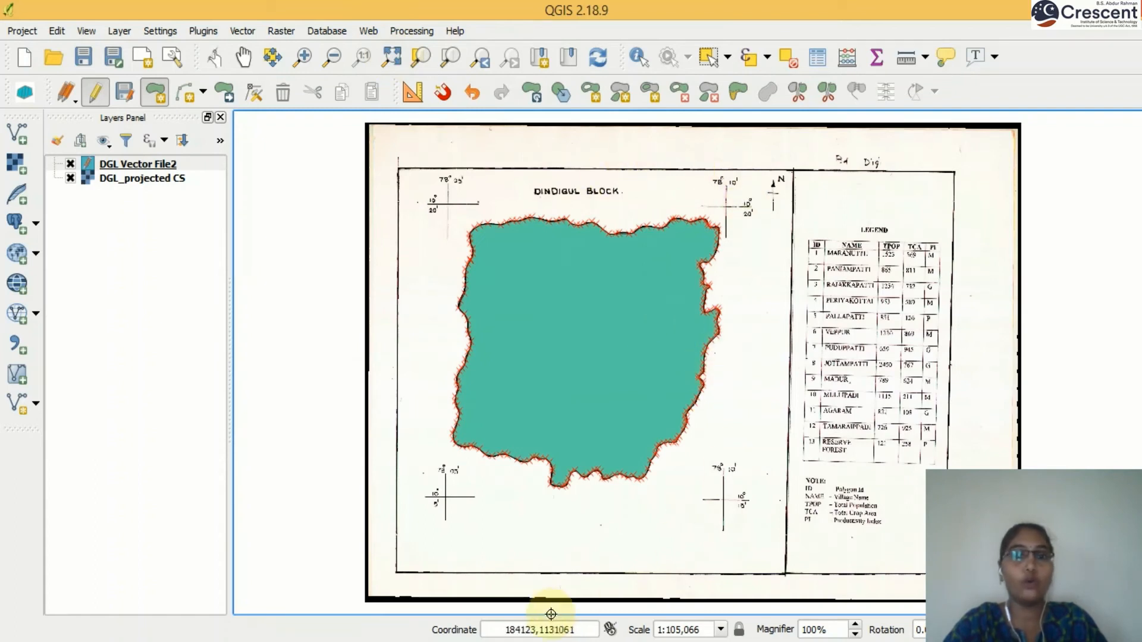
- Give DGL Vector File2's Simple fill style a Transparent fill and a blue outline
click(133, 163)
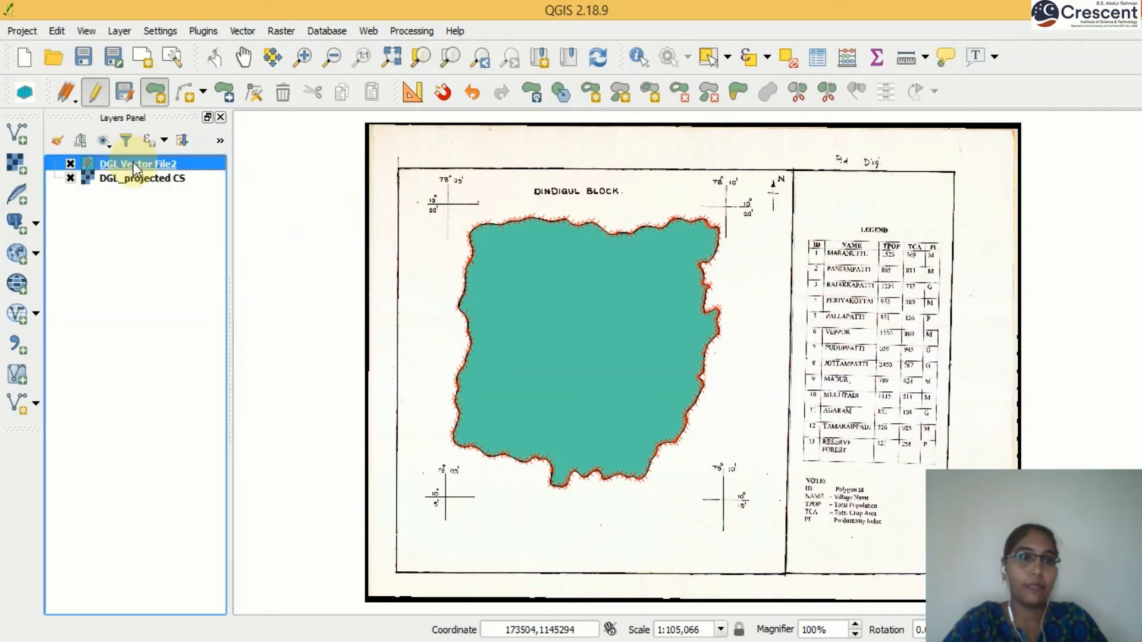
right_click(133, 163)
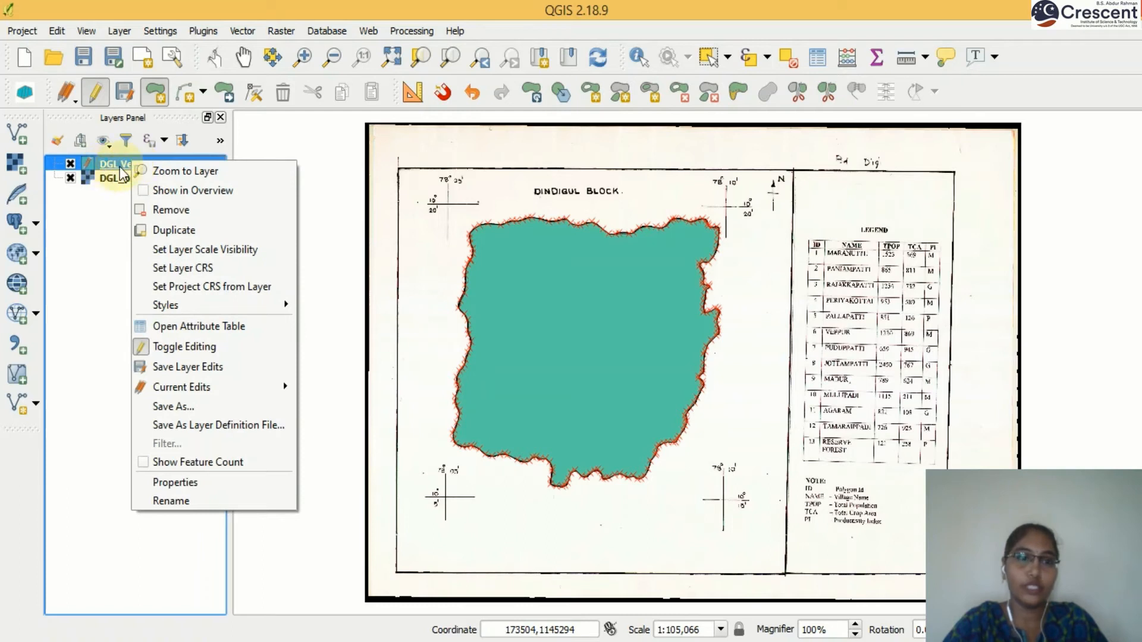
click(187, 483)
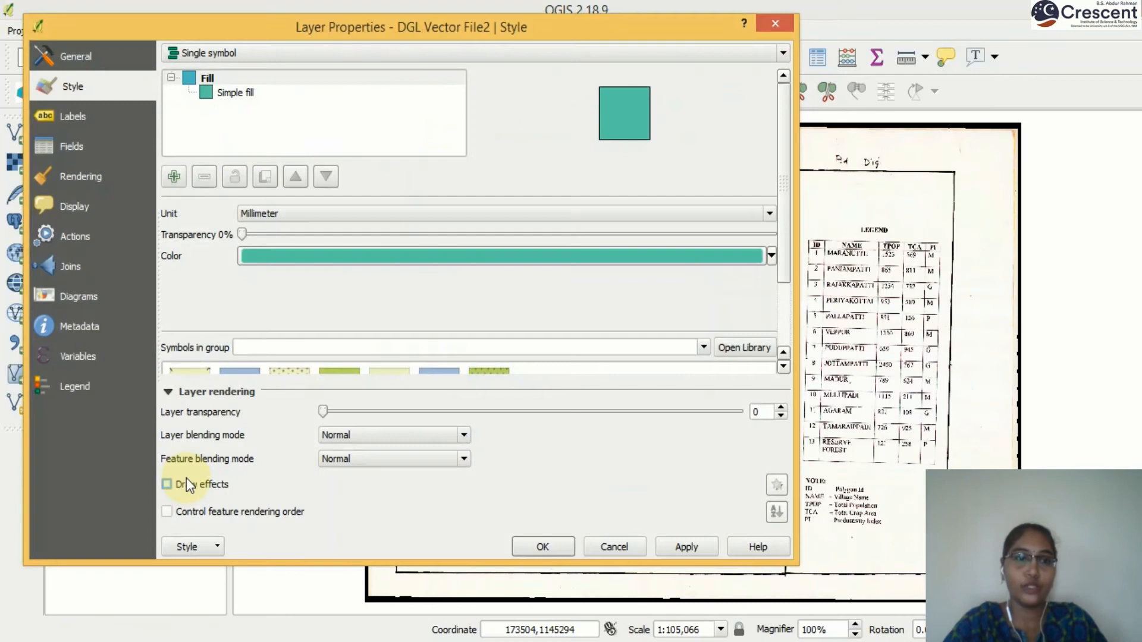
click(234, 92)
click(732, 245)
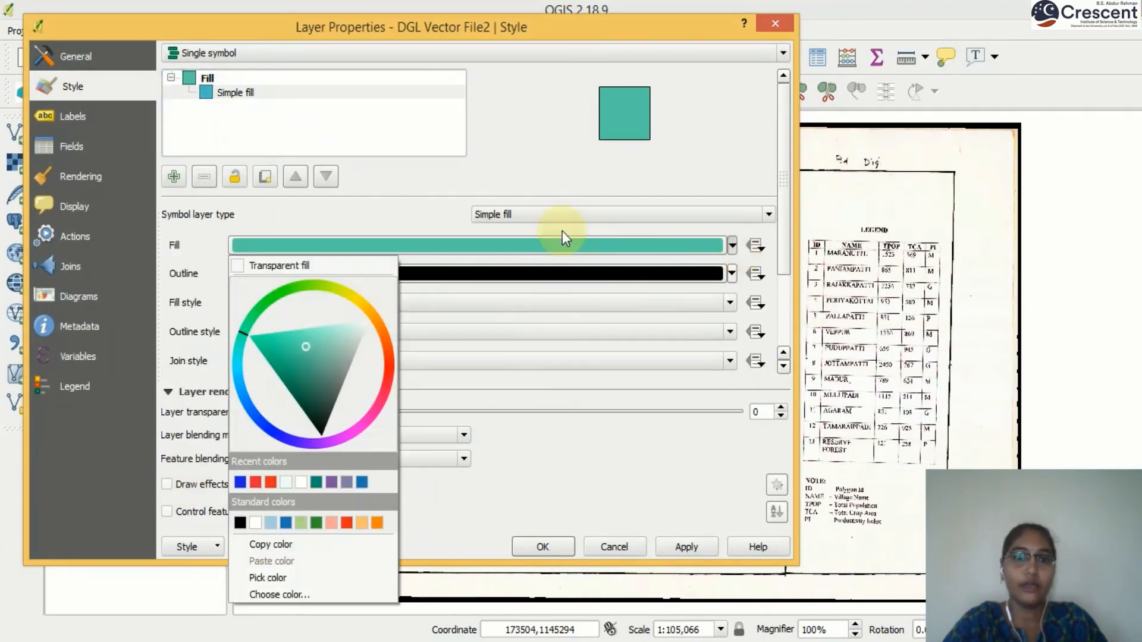
click(240, 266)
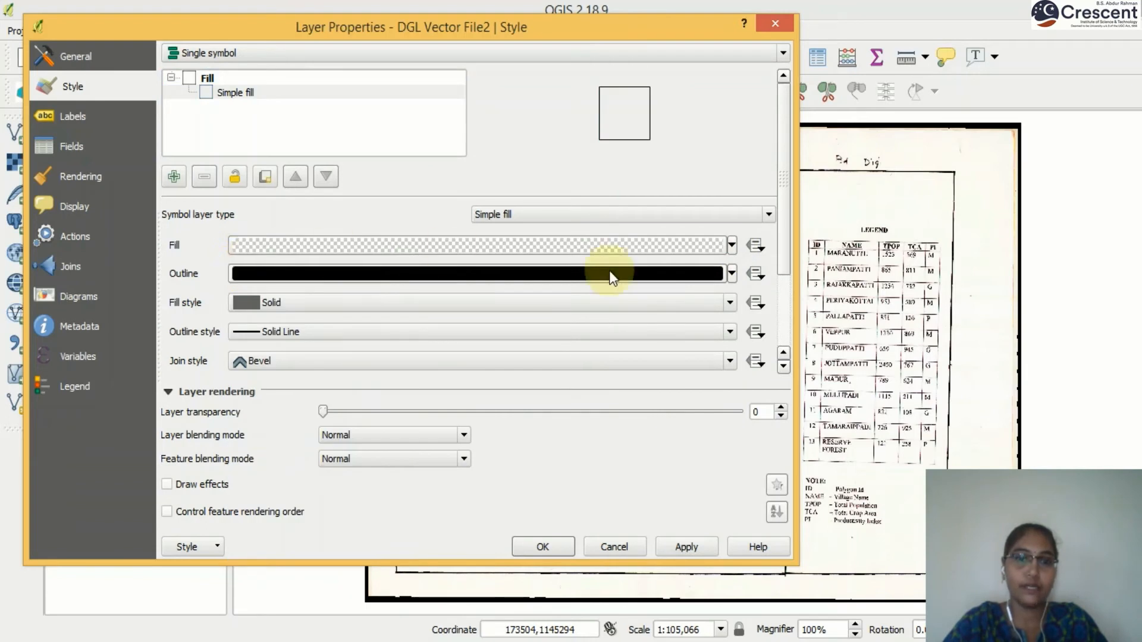
click(732, 274)
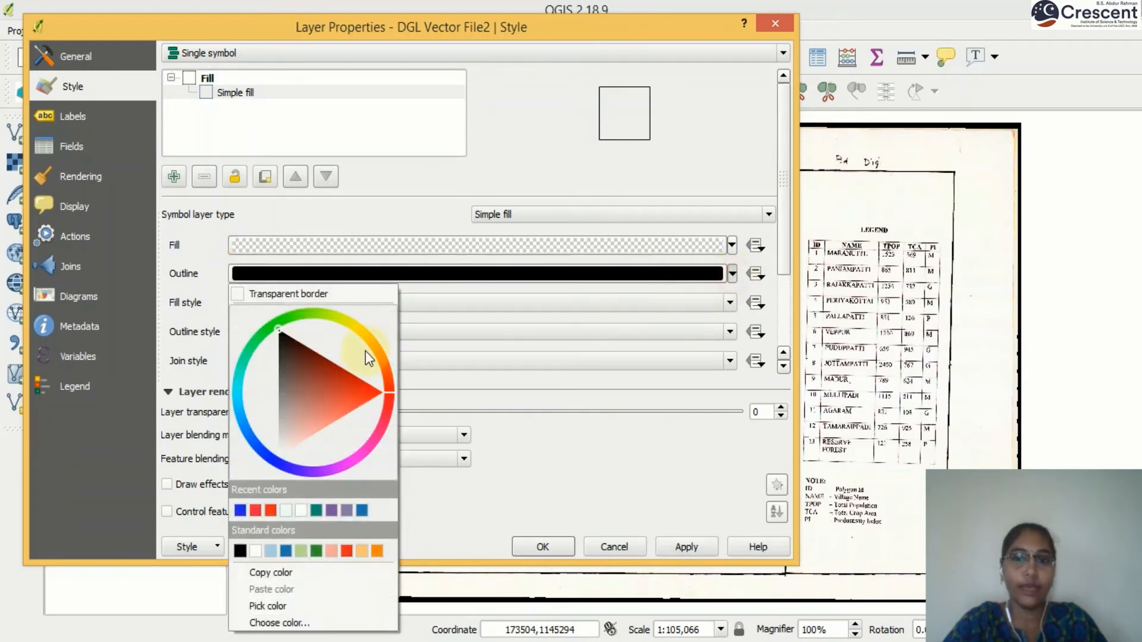
click(240, 510)
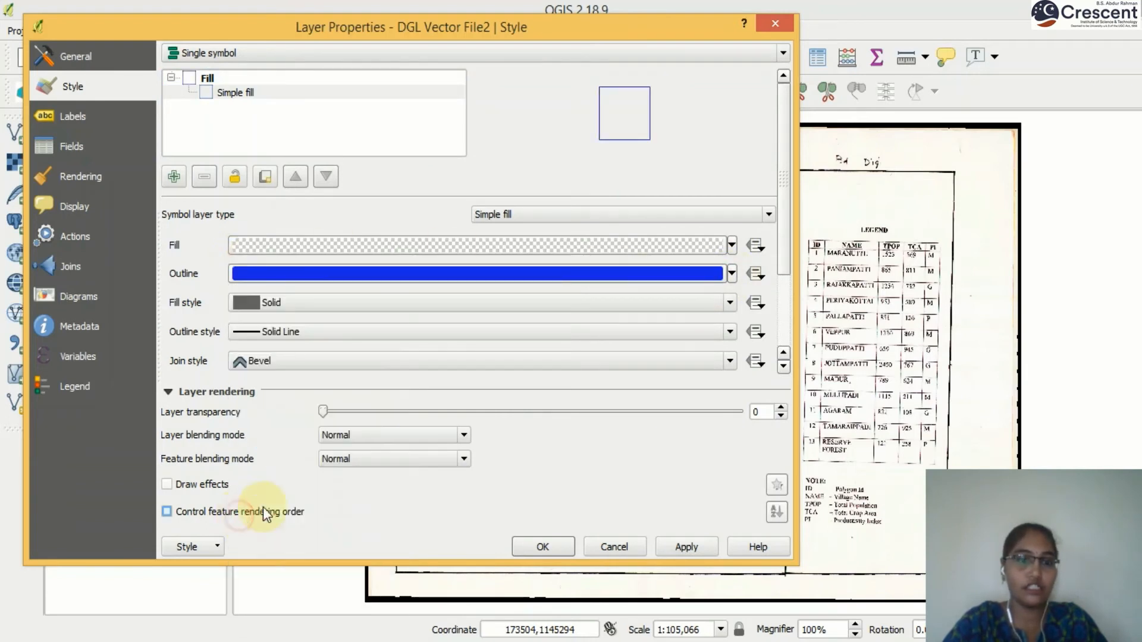
click(570, 544)
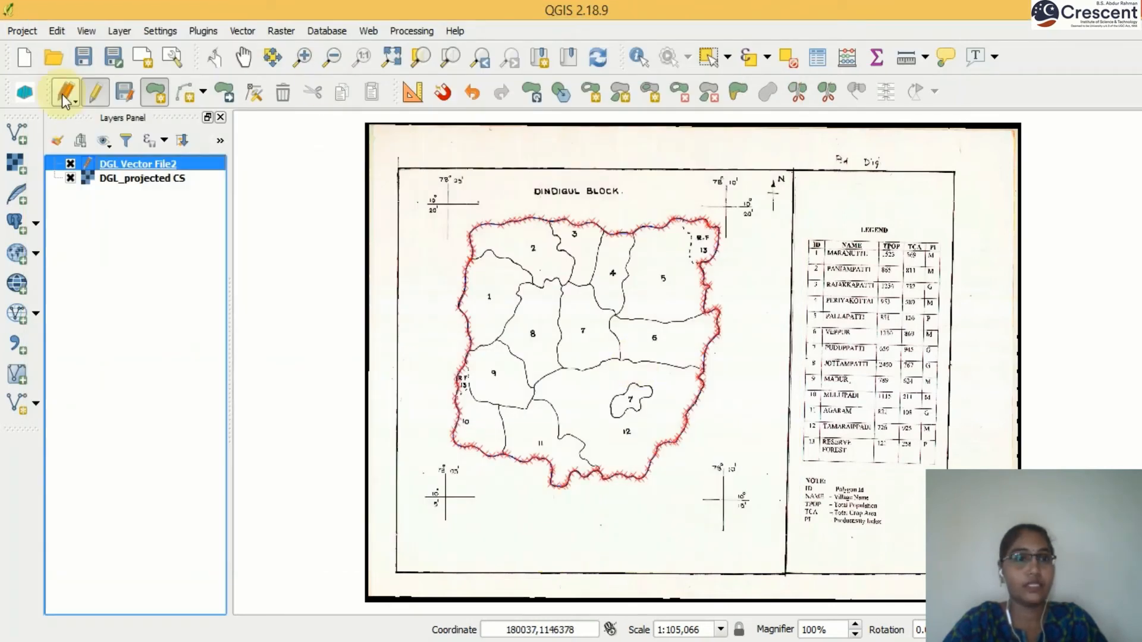
- Save the DGL Vector File2 edits and zoom in on the outlined block
click(126, 93)
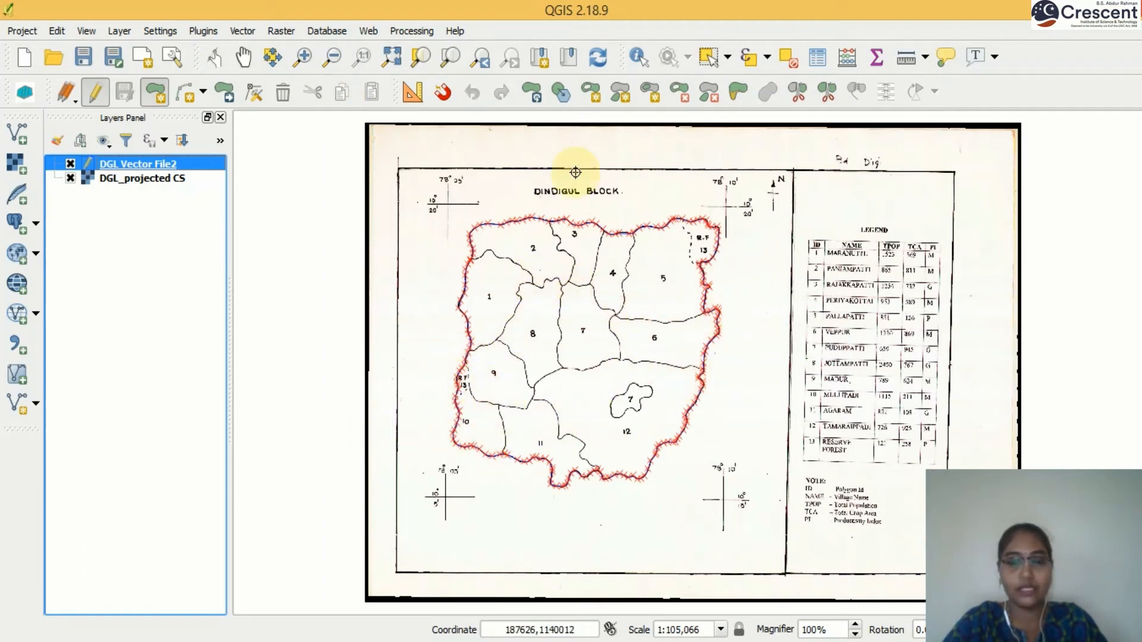
click(304, 58)
drag(424, 199, 867, 482)
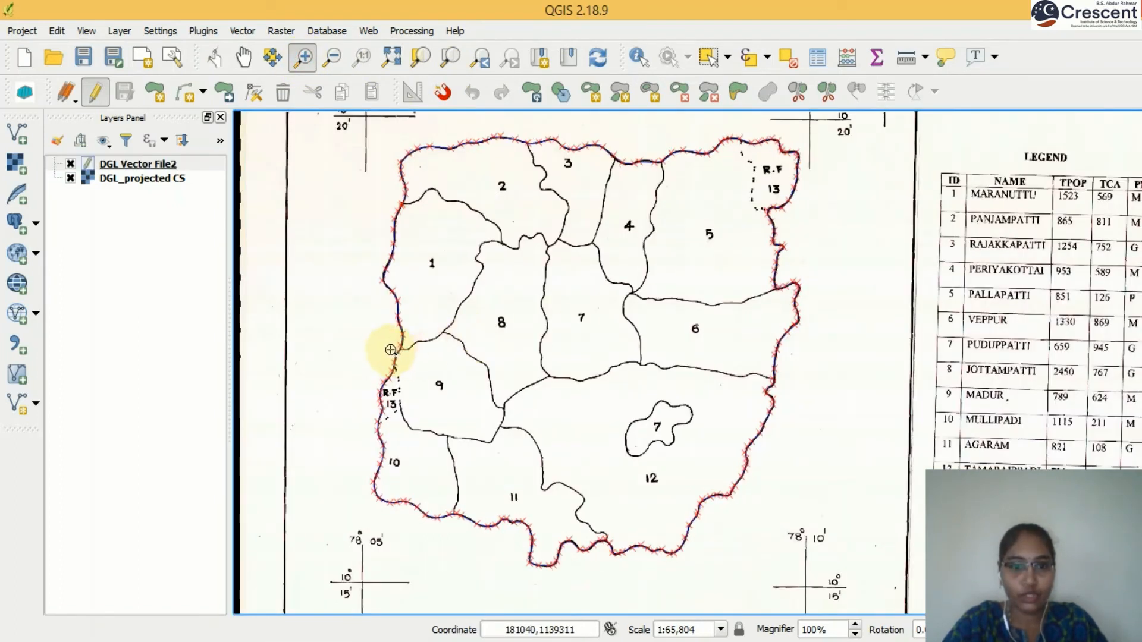
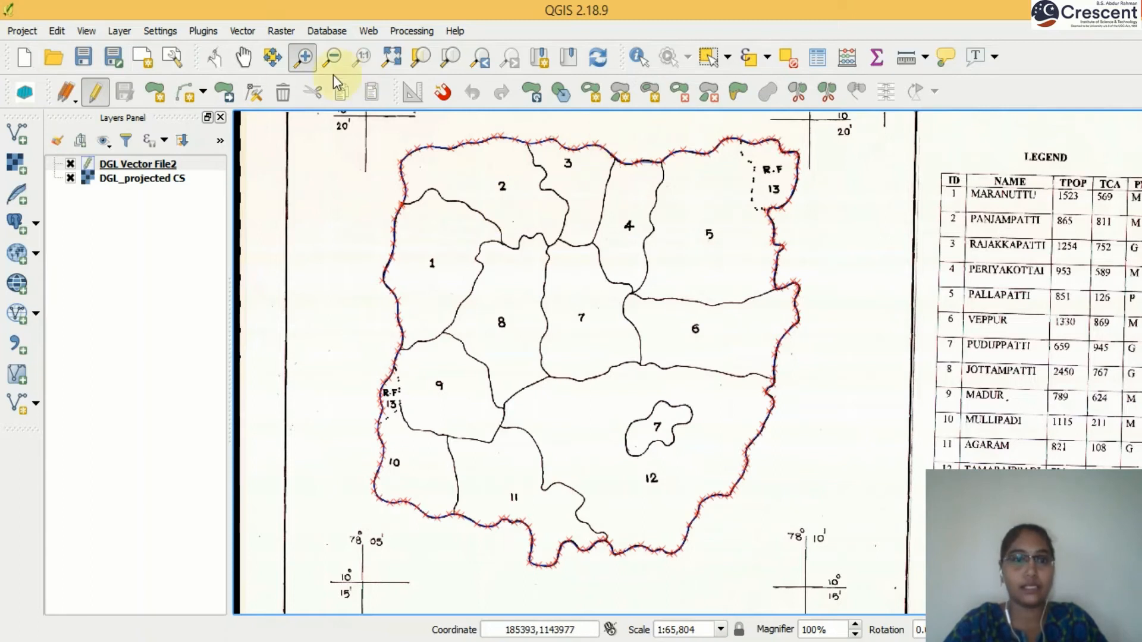
- Zoom in to 1:8,553 on the stream boundaries between village areas 1, 8 and 9
click(305, 59)
drag(333, 233, 572, 426)
drag(443, 253, 796, 521)
drag(429, 220, 594, 372)
drag(773, 525, 773, 525)
scroll(772, 524, up, 1)
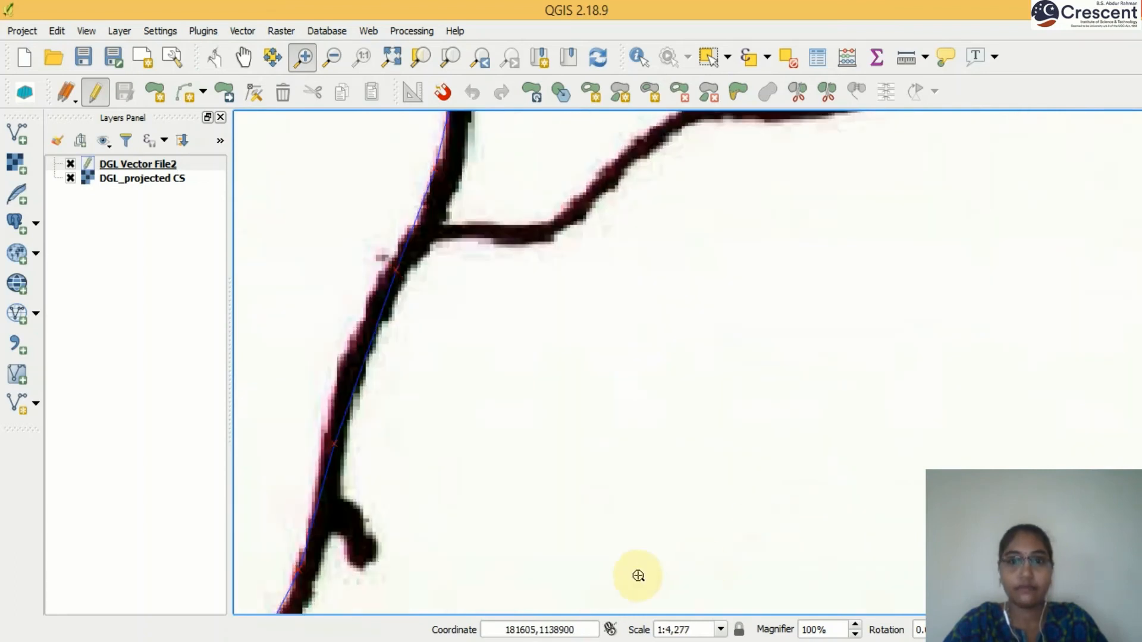
scroll(663, 451, down, 1)
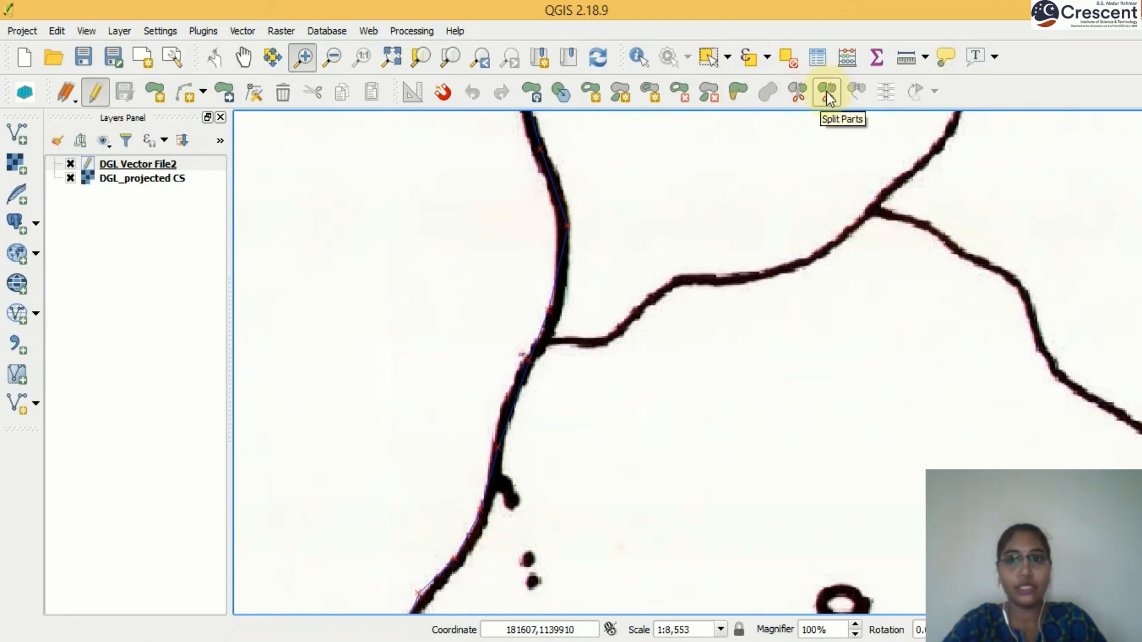
click(797, 94)
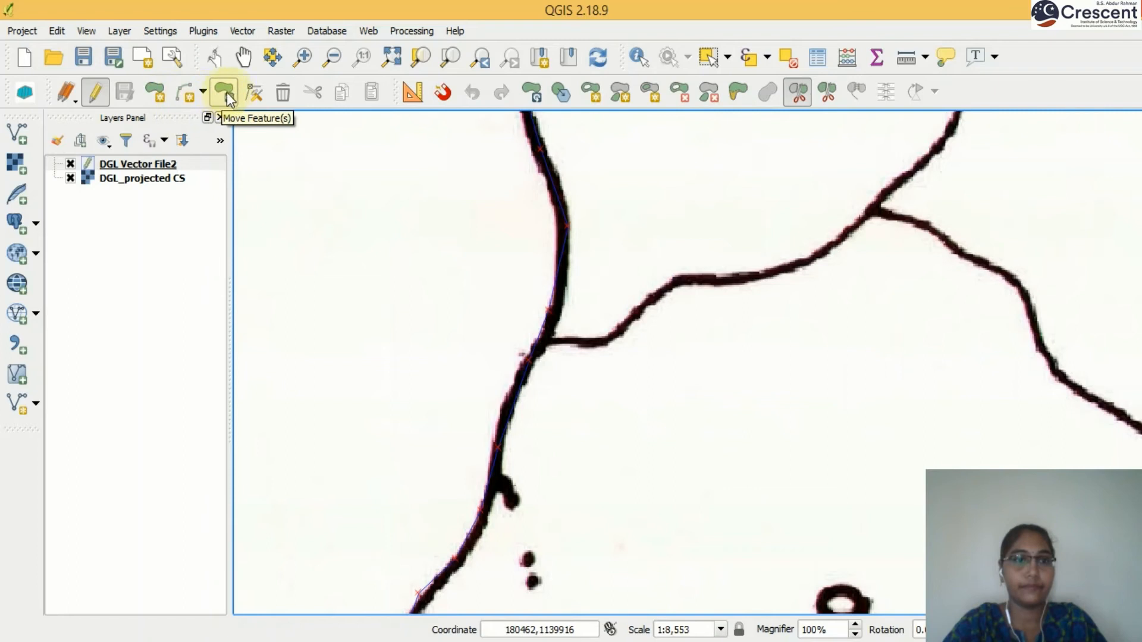
- Split the block polygon with a line traced along the stream to its junction and back
click(801, 95)
click(473, 323)
click(606, 345)
click(677, 279)
click(717, 275)
click(780, 272)
click(811, 259)
click(866, 210)
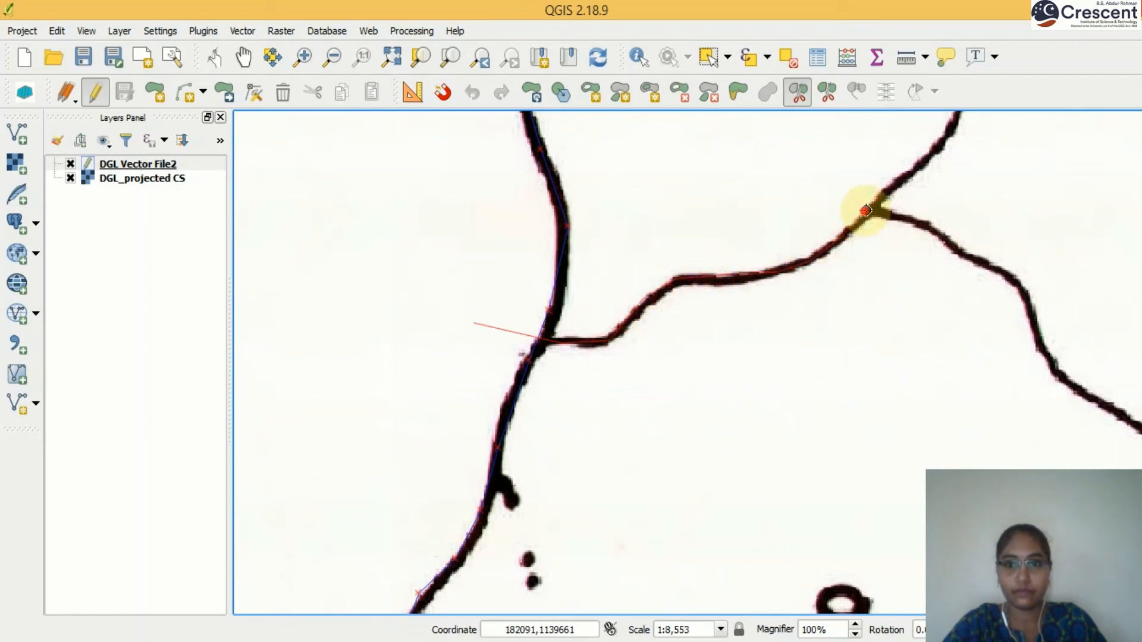
click(919, 172)
click(940, 145)
click(852, 142)
click(613, 187)
click(478, 191)
right_click(477, 190)
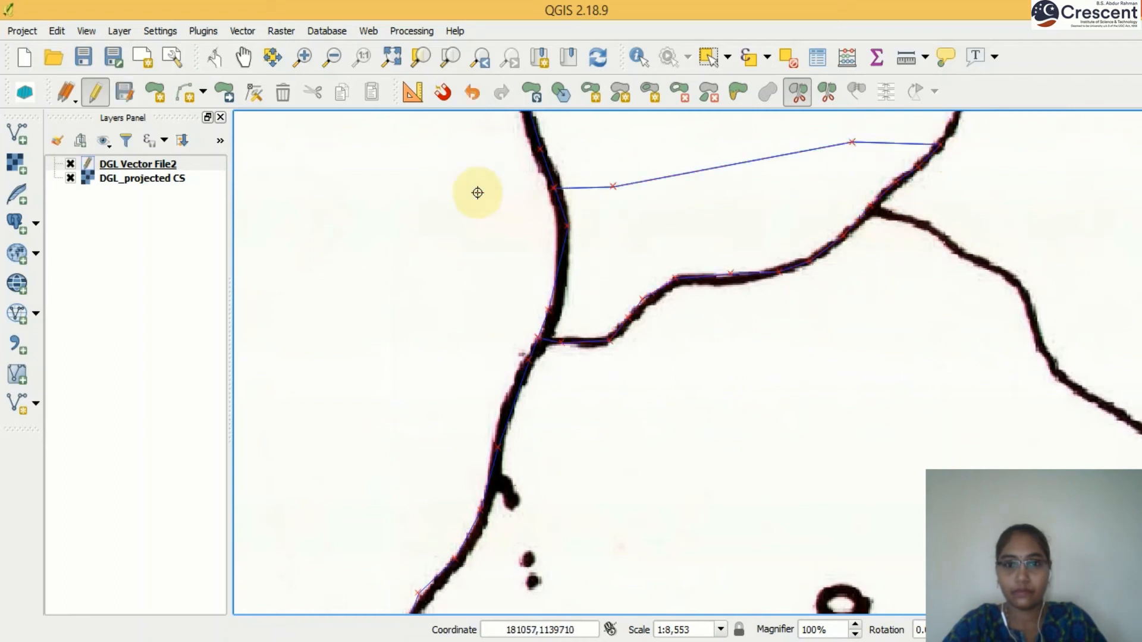
- Select the split-off sliver and its neighbour and merge them, keeping id 100
click(748, 57)
click(779, 141)
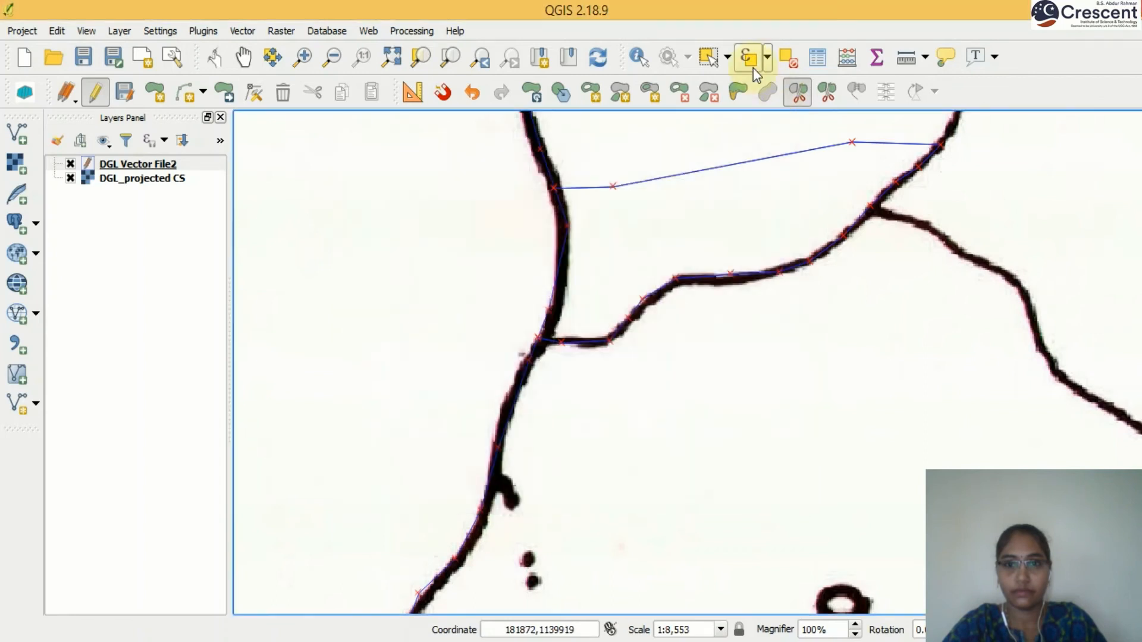
click(704, 59)
click(728, 172)
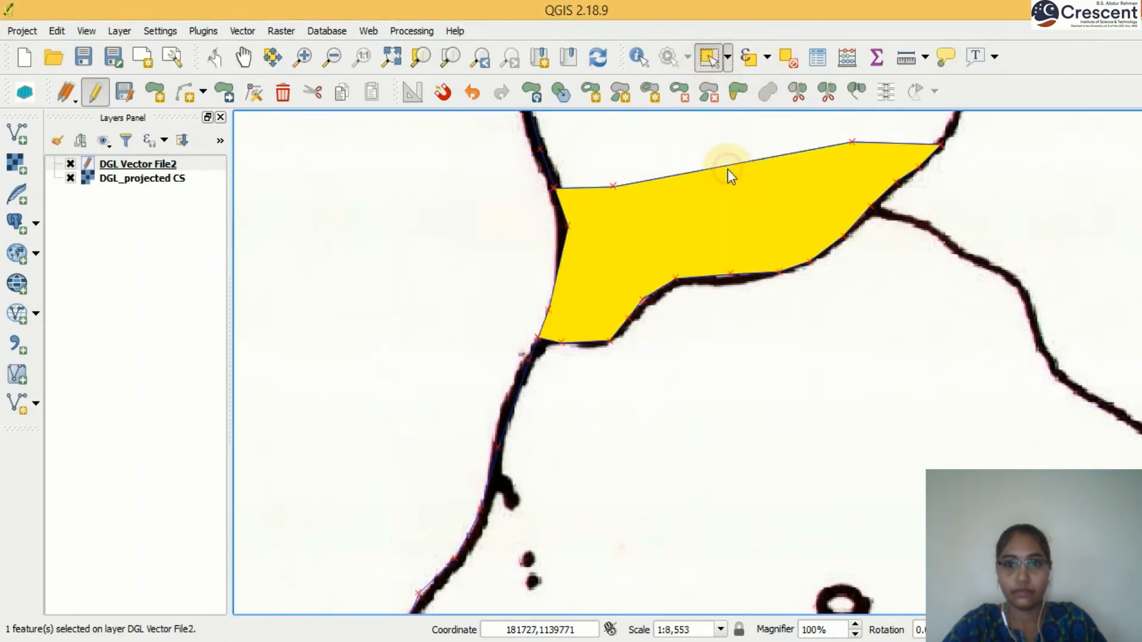
click(728, 143)
drag(717, 155, 830, 375)
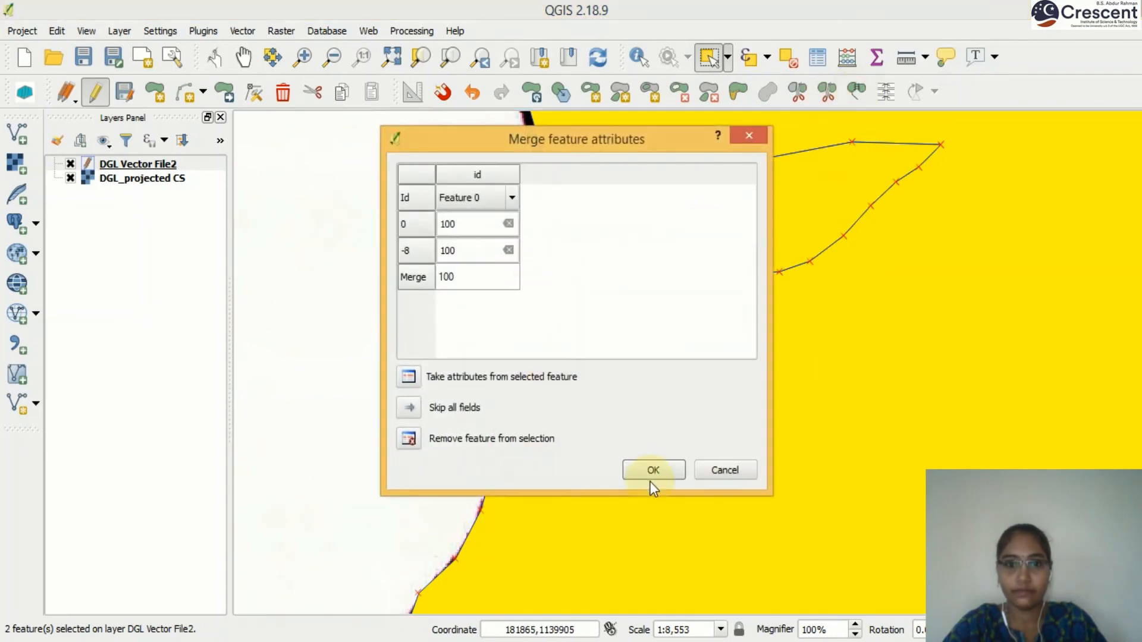
click(649, 469)
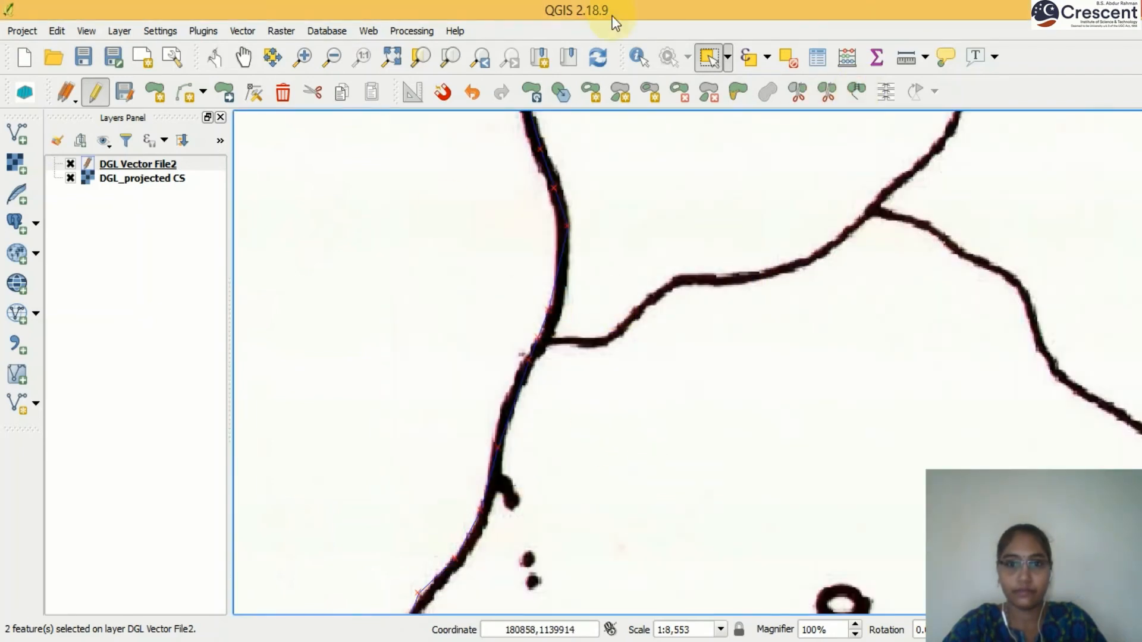
- Start a new split line across the river and trace it up the stream branch
click(797, 93)
click(472, 339)
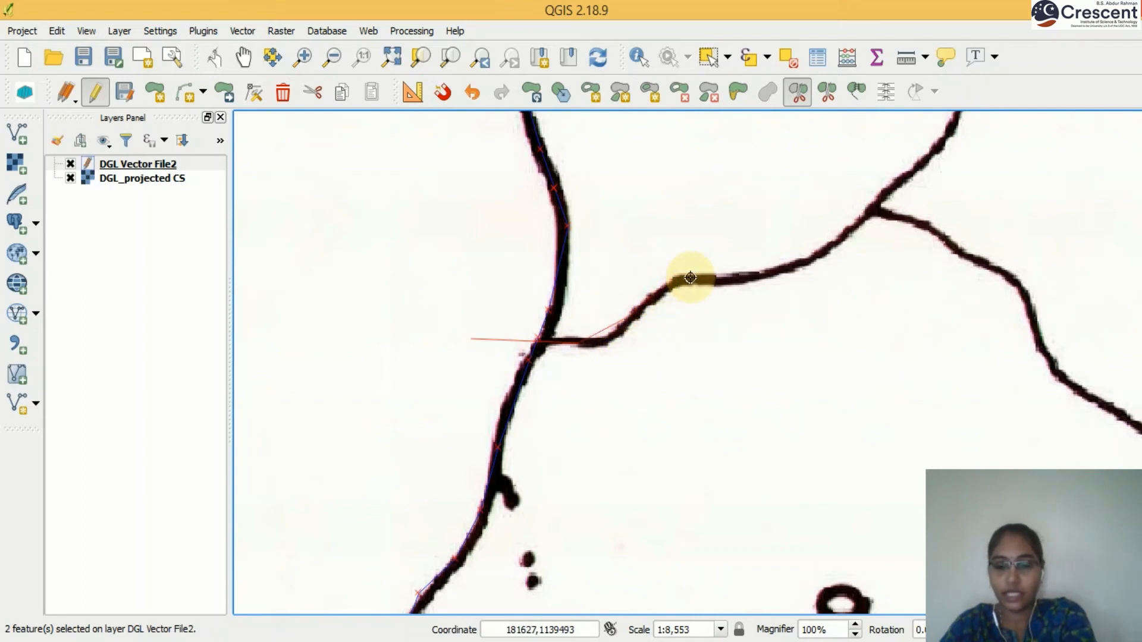
click(629, 317)
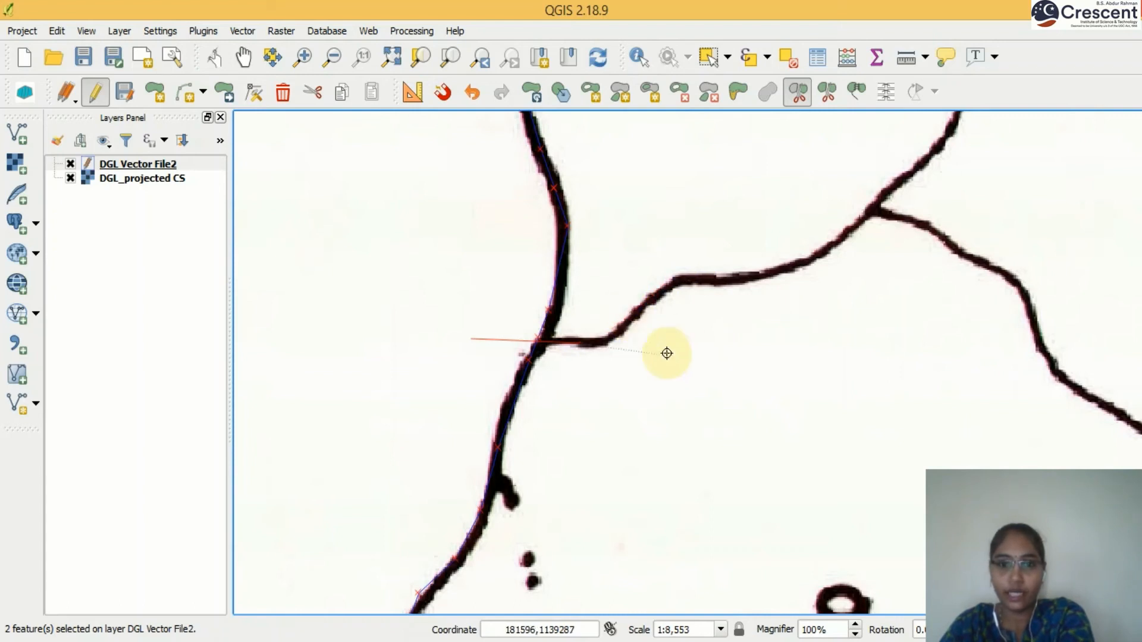
click(609, 337)
click(676, 279)
click(756, 276)
click(812, 259)
click(867, 212)
click(925, 167)
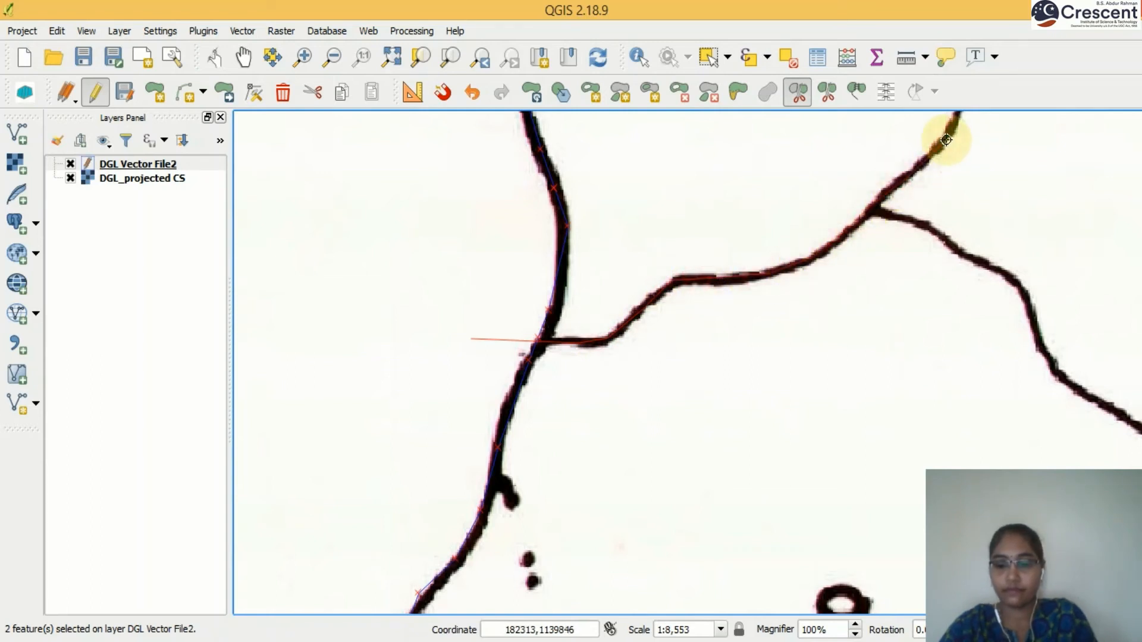
key(Right)
key(Right)
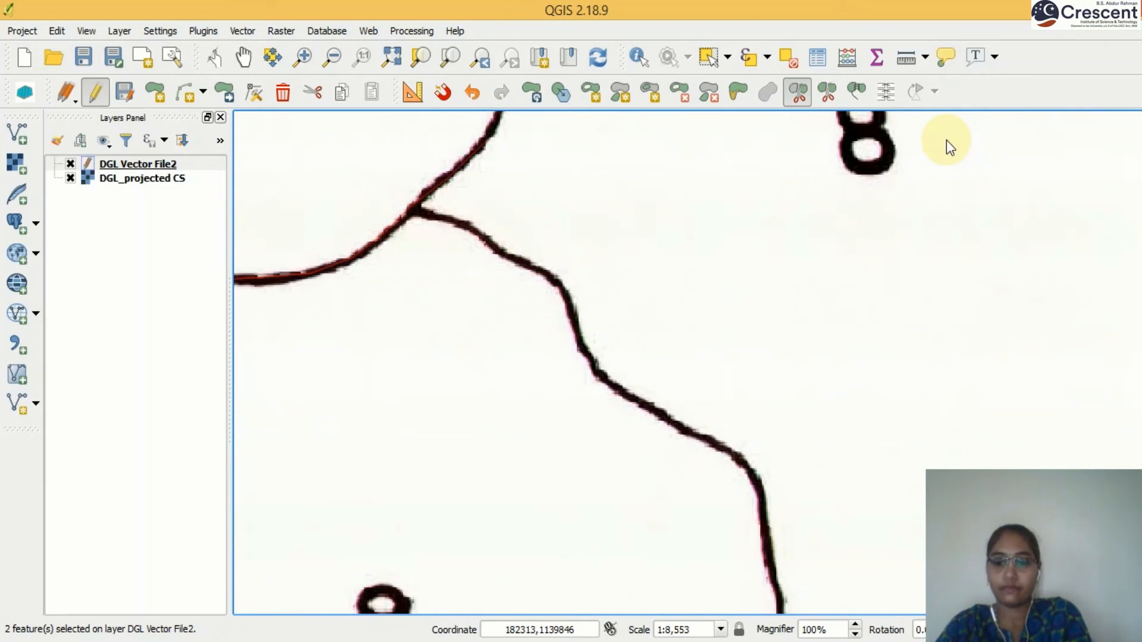
key(Up)
key(Up)
key(Up)
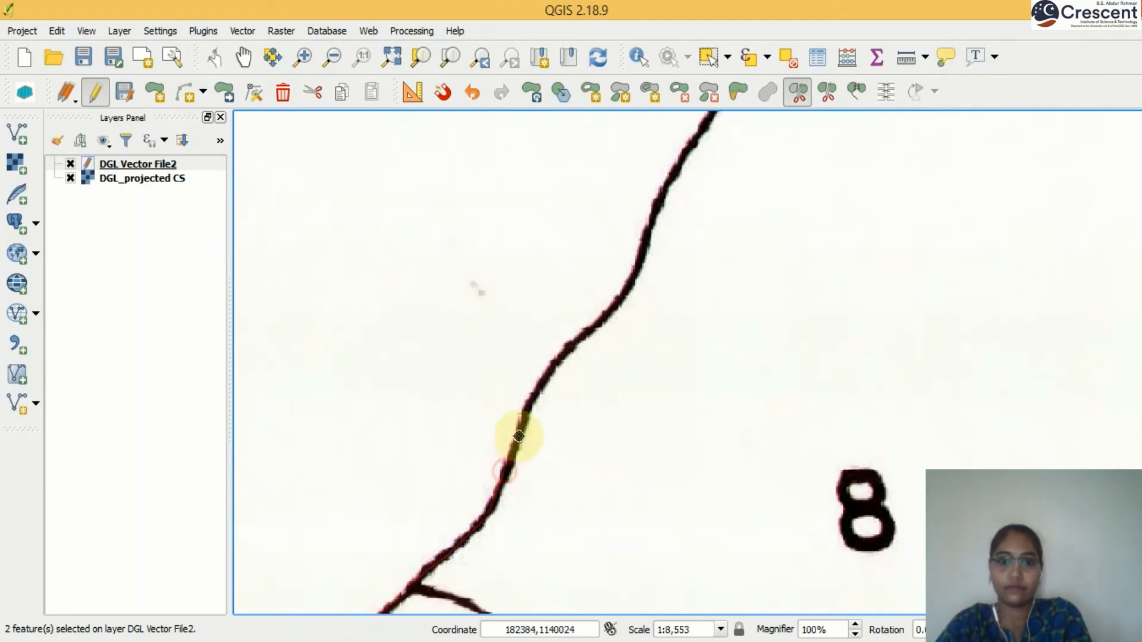
- Continue the split line up the river and around the bend to the river junction
click(589, 339)
click(622, 299)
click(653, 215)
click(682, 161)
click(699, 133)
key(Up)
key(Up)
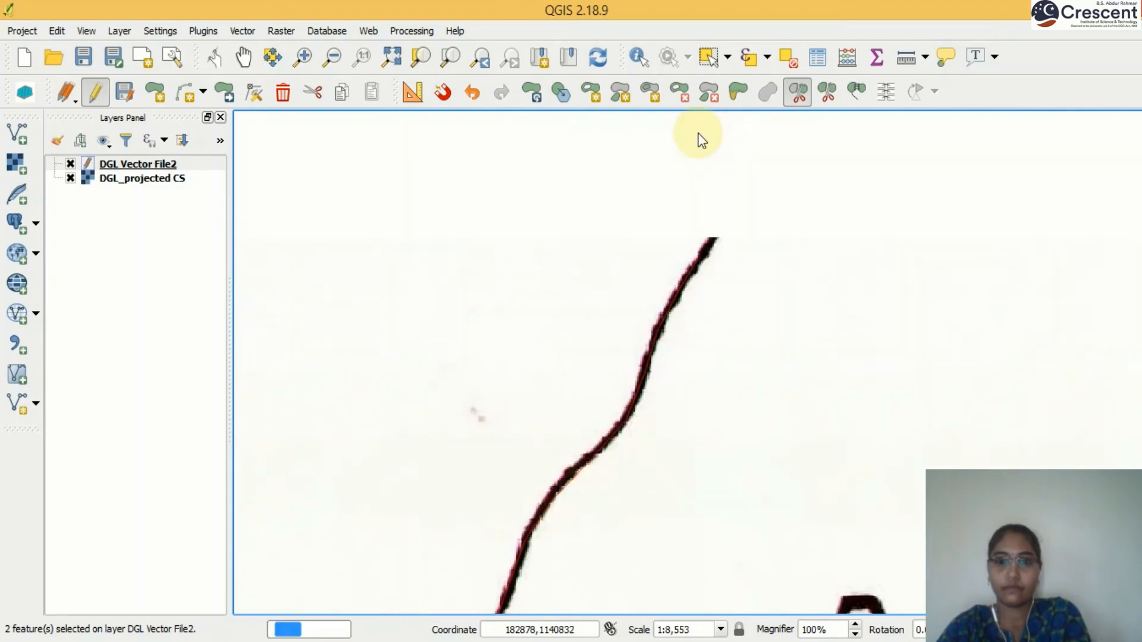
click(681, 286)
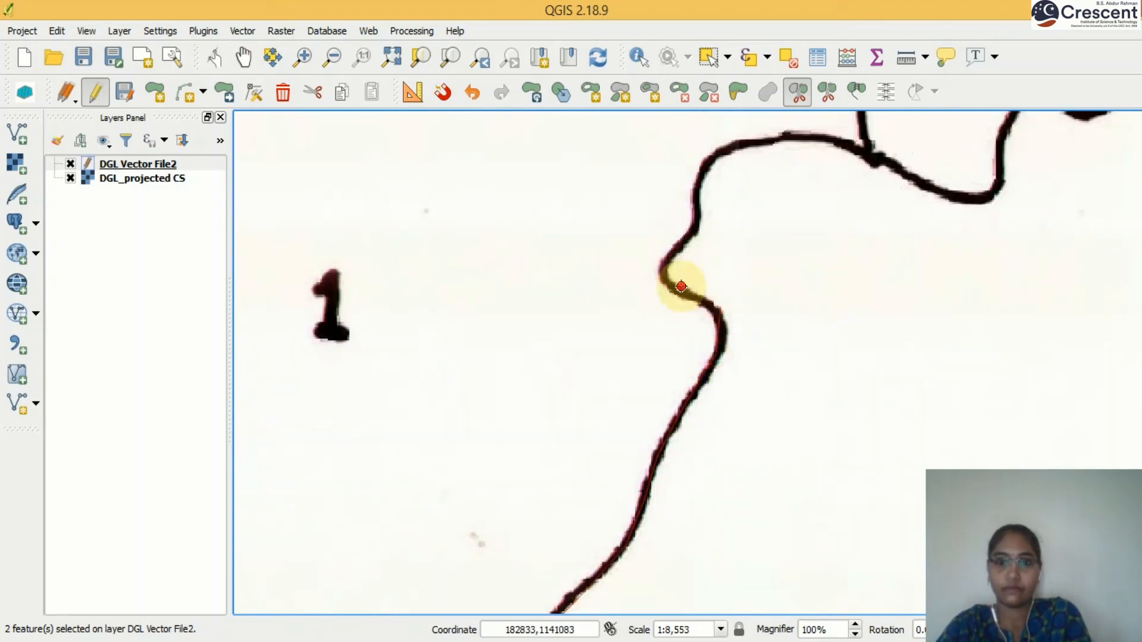
click(672, 239)
click(695, 182)
click(739, 141)
click(788, 133)
click(858, 153)
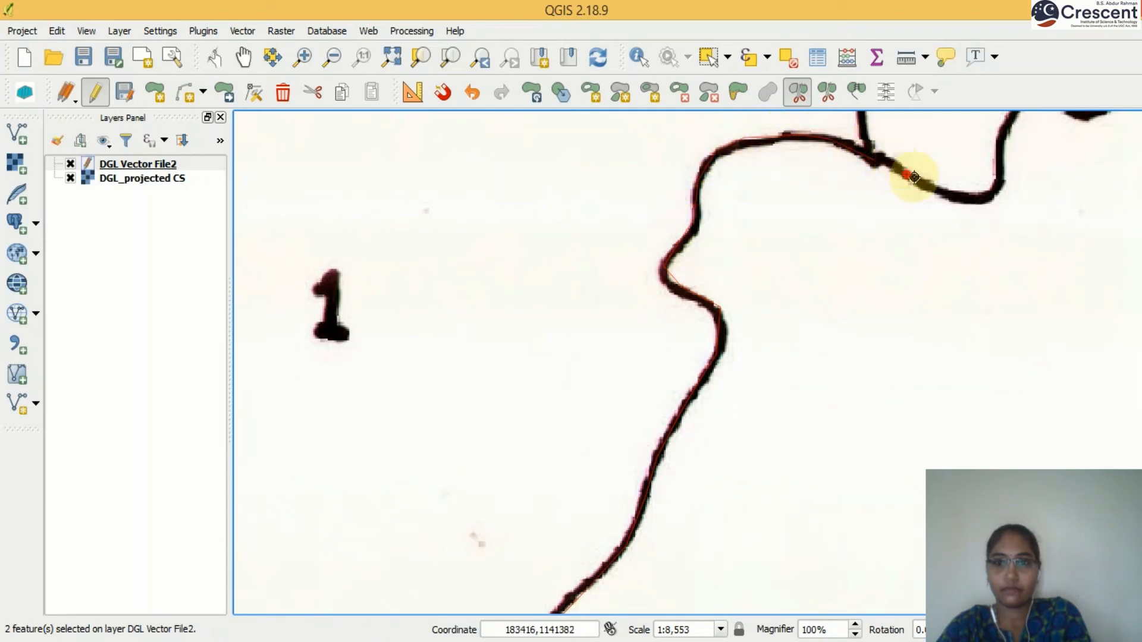
click(970, 197)
key(Right)
key(Right)
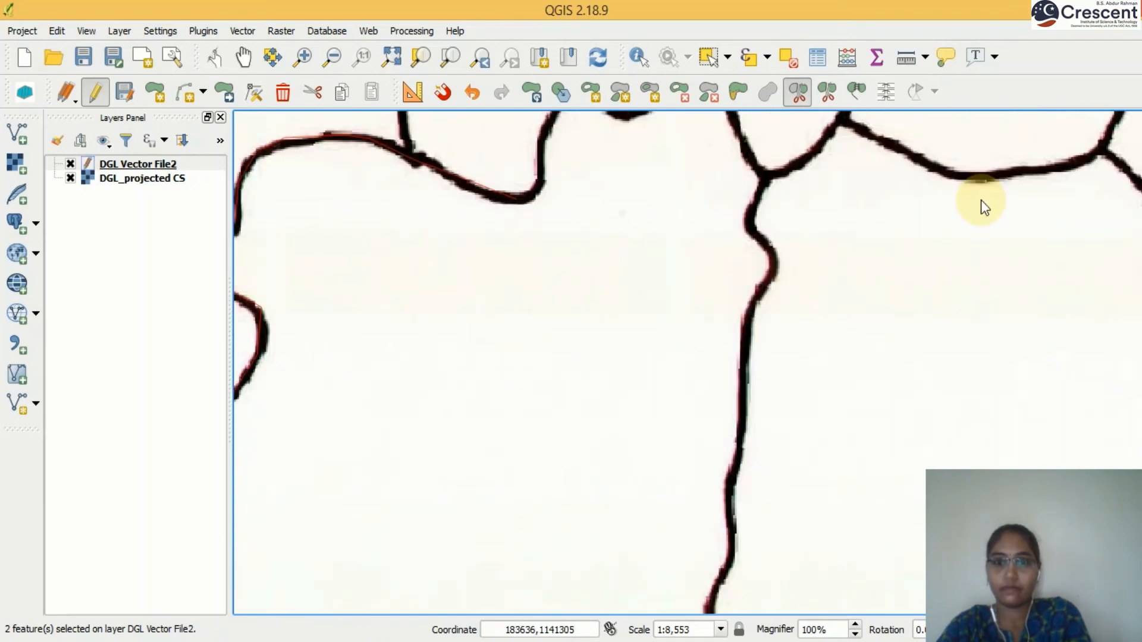
key(Up)
key(Up)
- Extend the split line over the river's hump to the next junction, fixing one misplaced vertex
click(548, 376)
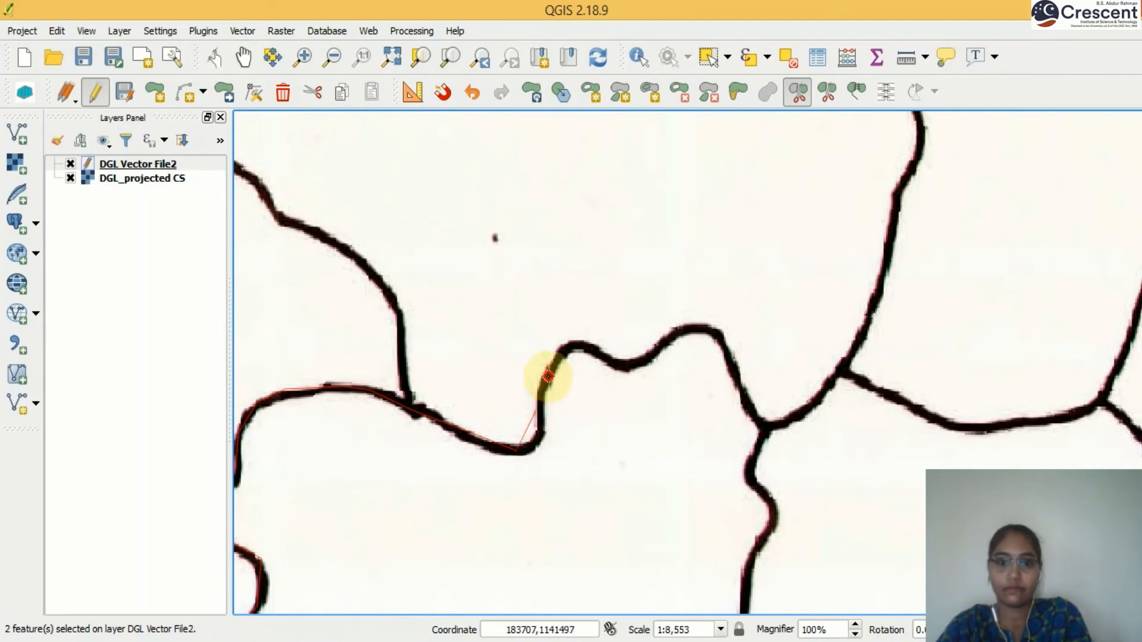
key(BackSpace)
click(537, 441)
click(540, 416)
click(541, 384)
click(558, 357)
click(576, 350)
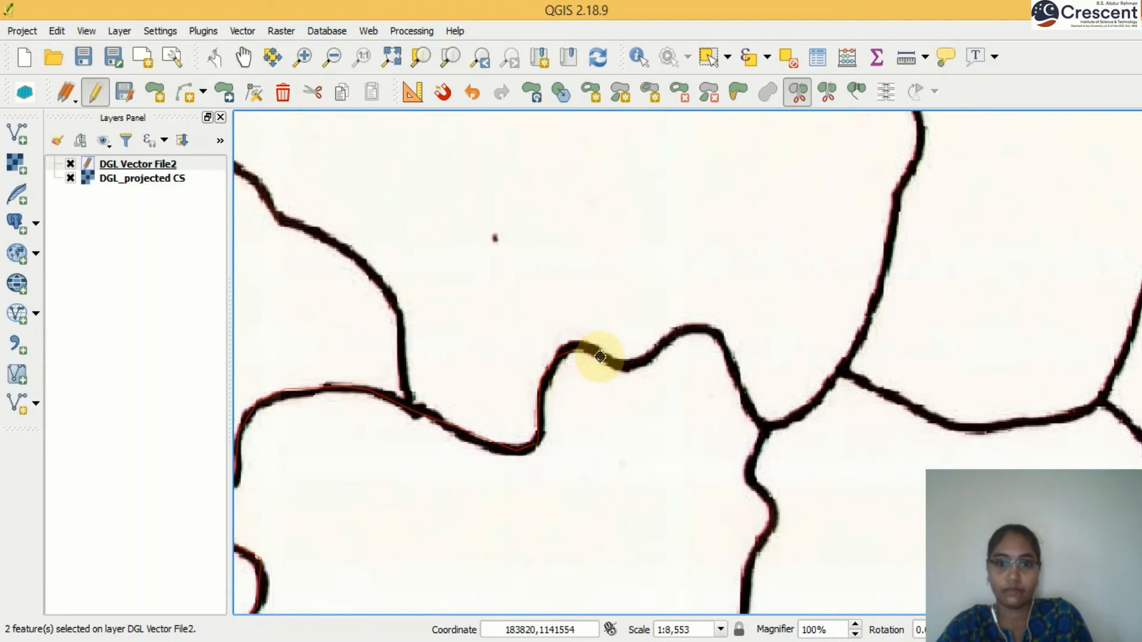
click(651, 360)
click(675, 340)
click(701, 333)
click(720, 342)
click(738, 383)
click(758, 418)
click(842, 372)
click(957, 425)
click(983, 433)
click(1018, 430)
click(1076, 407)
key(Right)
key(Right)
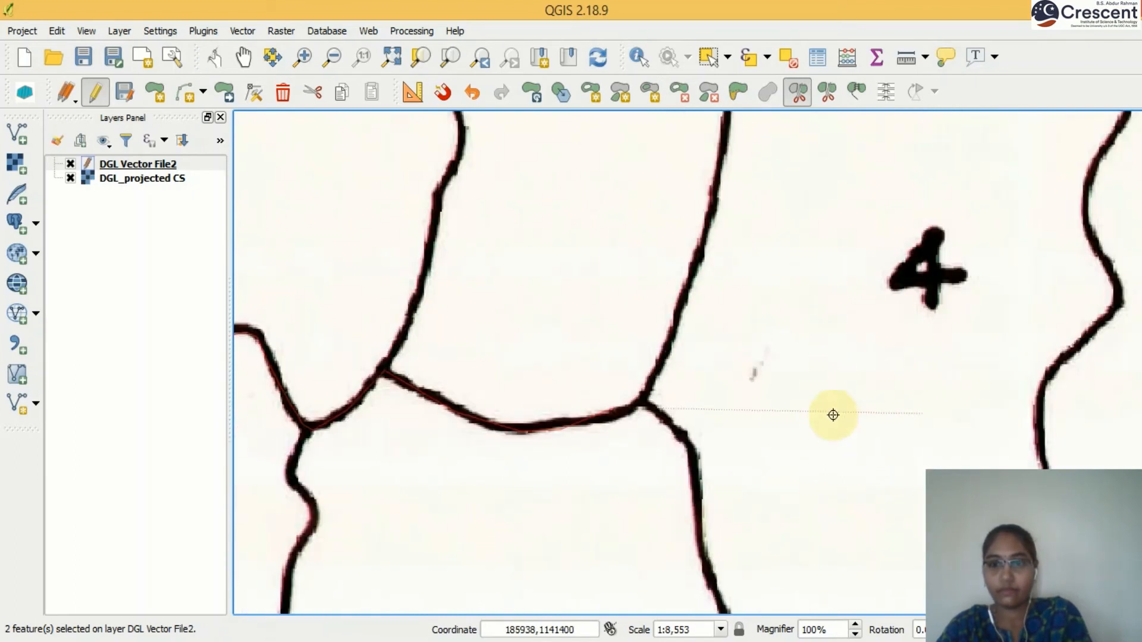
- Trace the split line along the river past area 4 to the boundary, then view the whole block
click(680, 433)
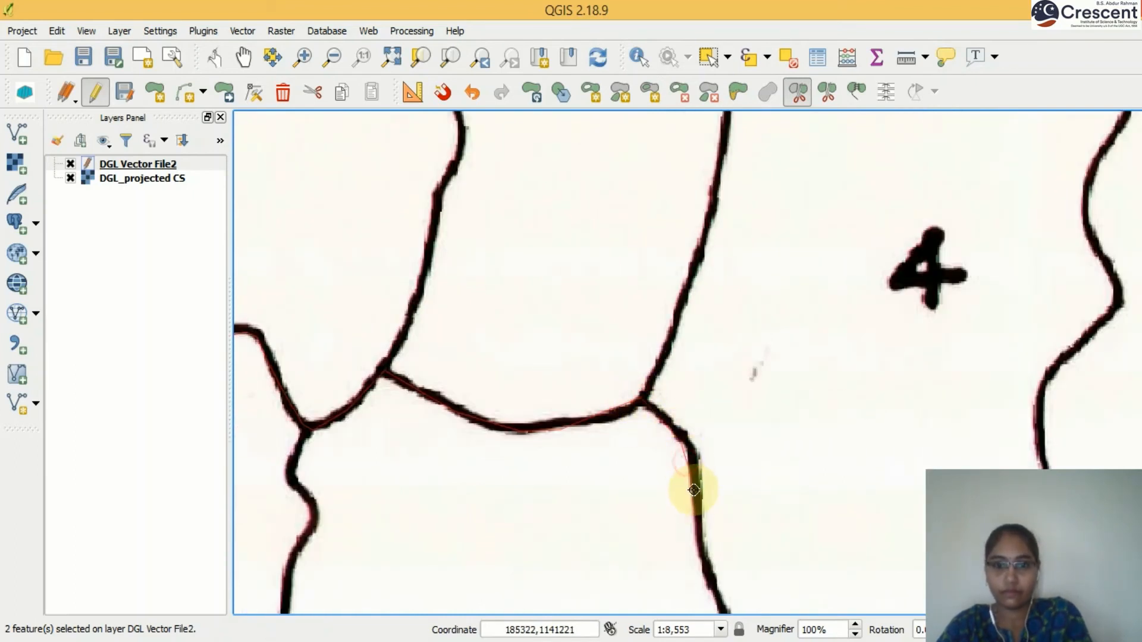
click(712, 575)
key(Right)
key(Right)
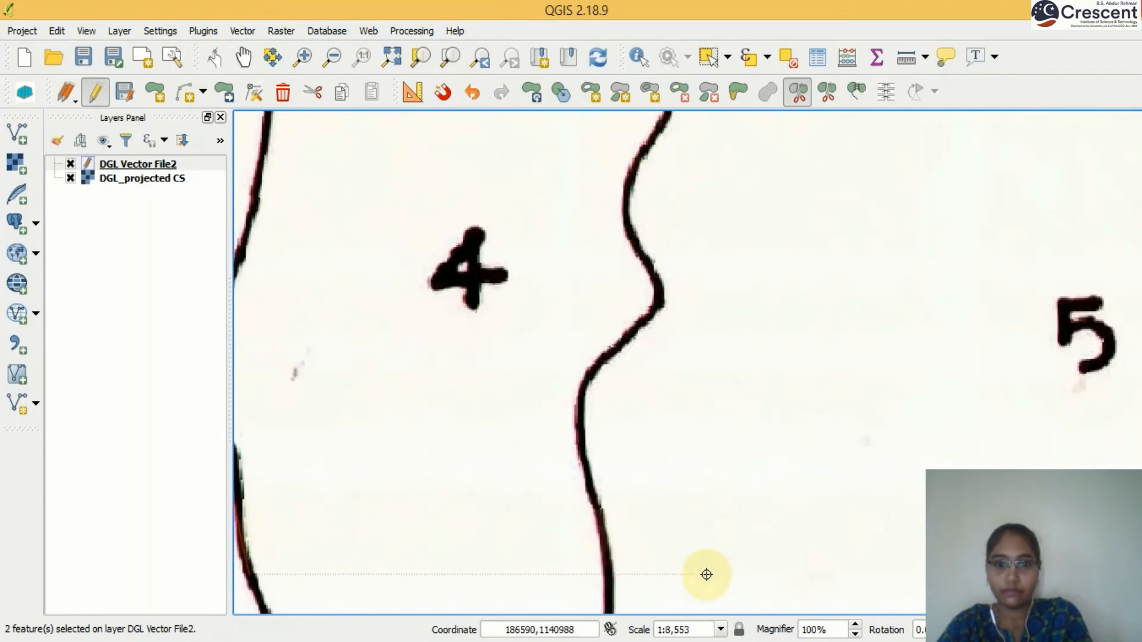
key(Left)
key(Down)
key(Down)
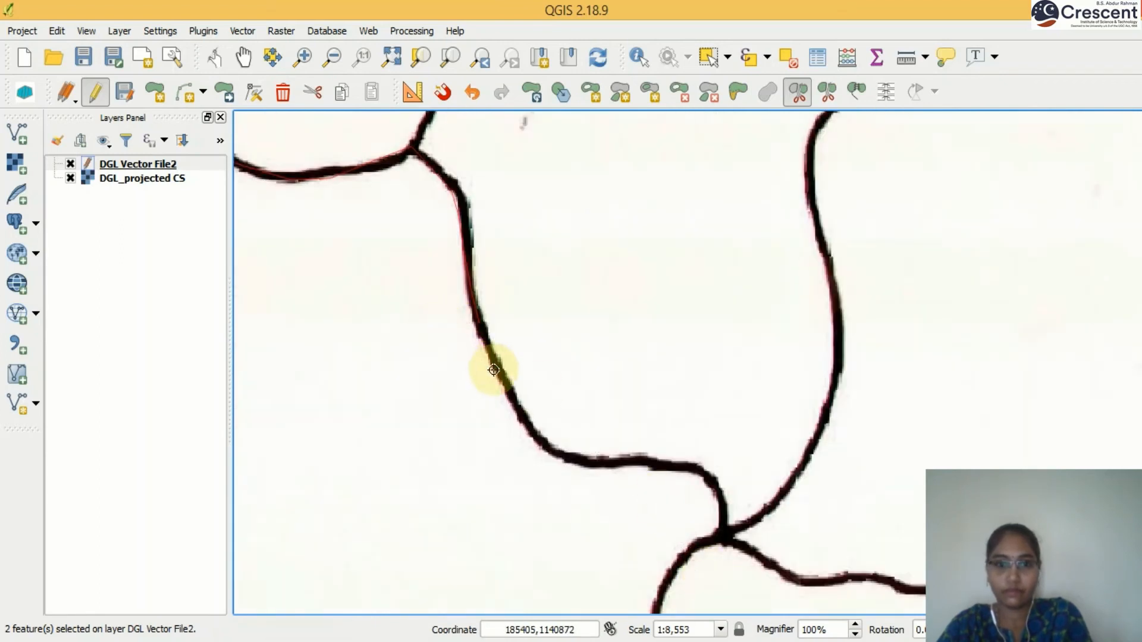
click(550, 450)
click(583, 461)
click(632, 462)
click(701, 470)
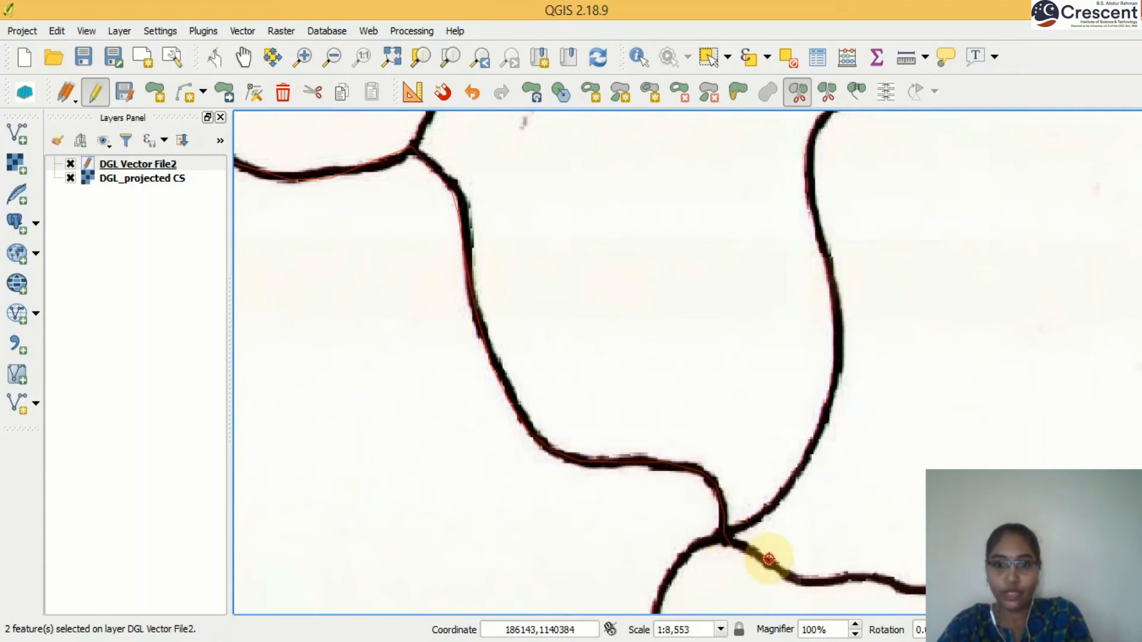
click(864, 578)
click(899, 589)
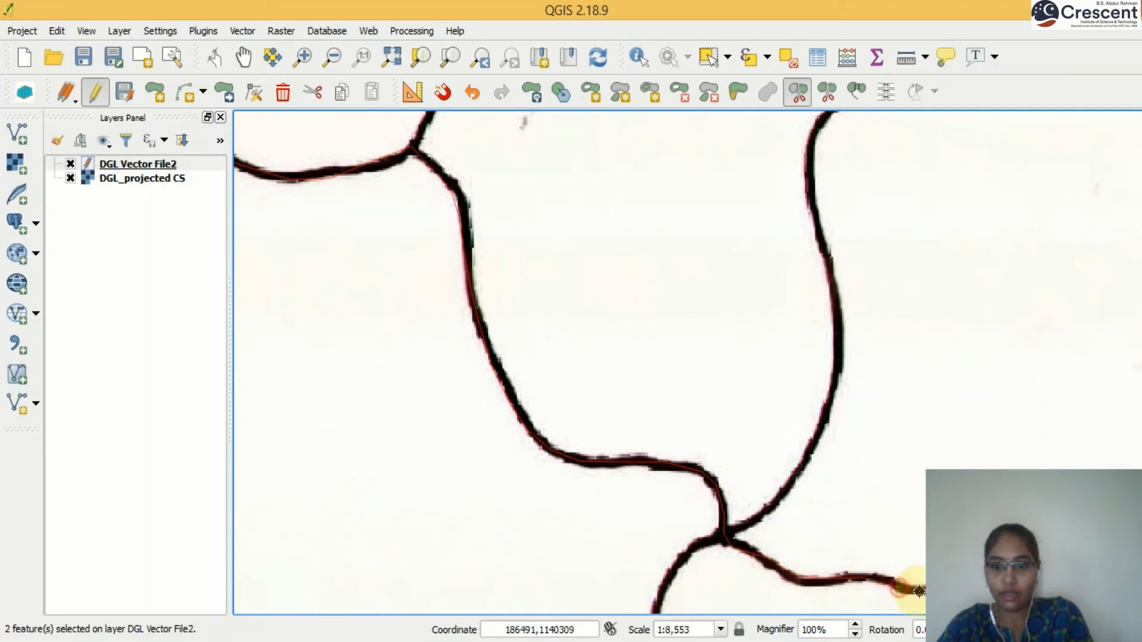
key(Right)
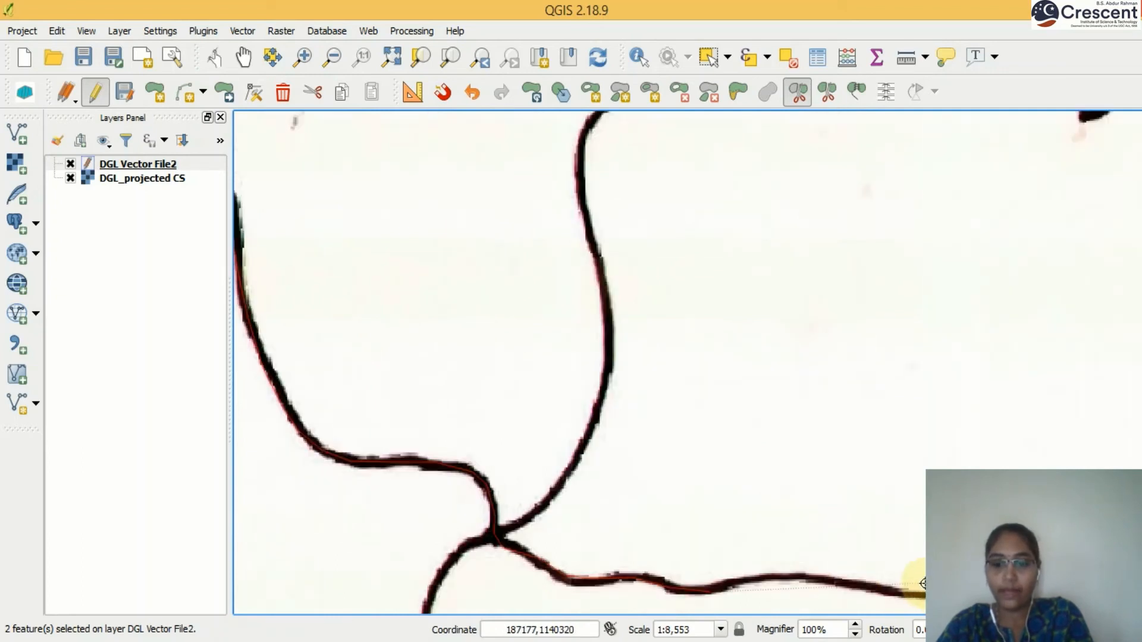
key(Down)
click(847, 459)
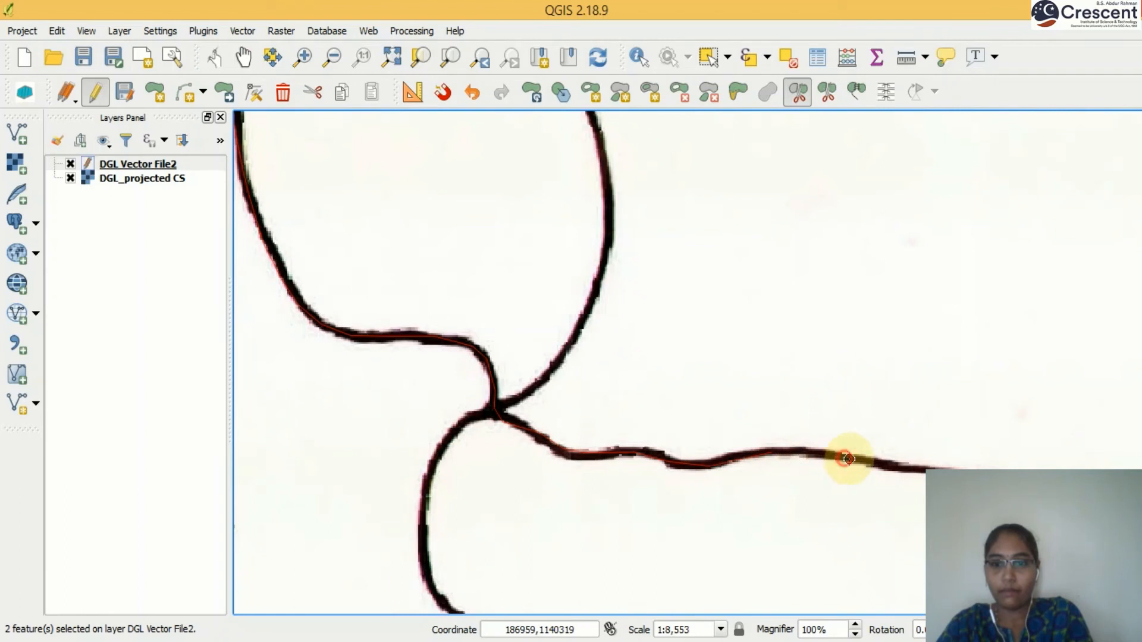
click(967, 467)
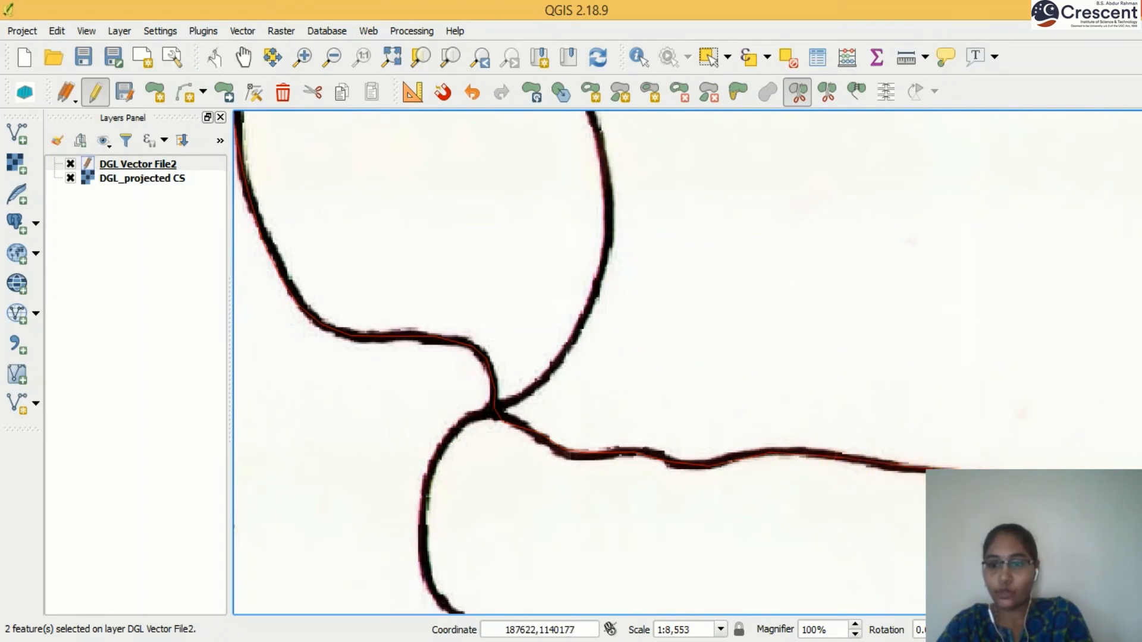
key(Right)
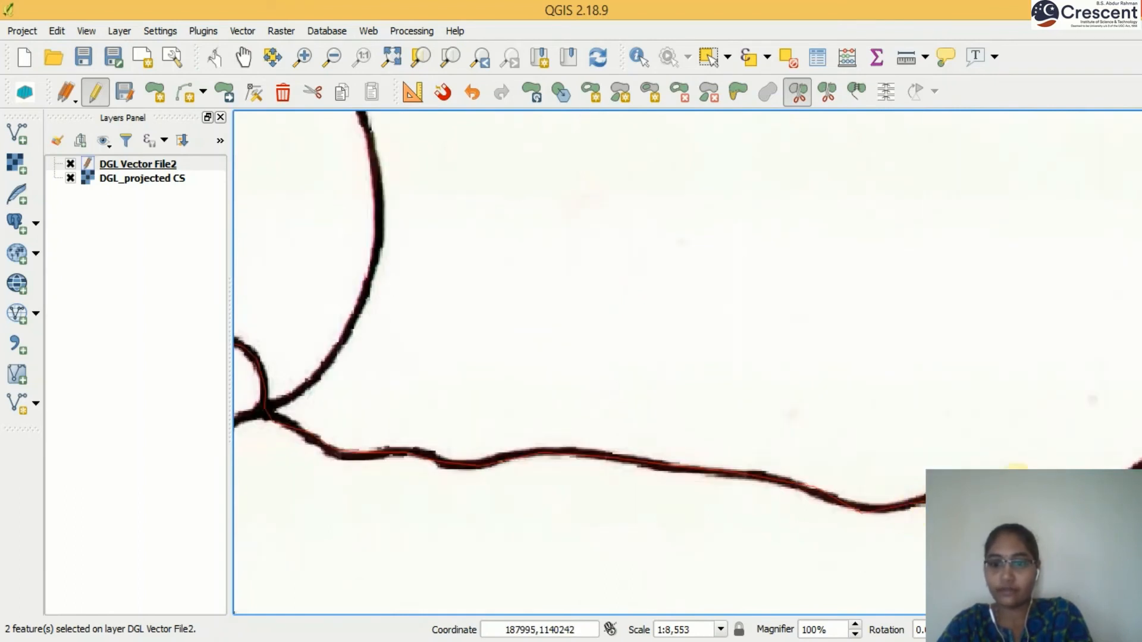
key(Right)
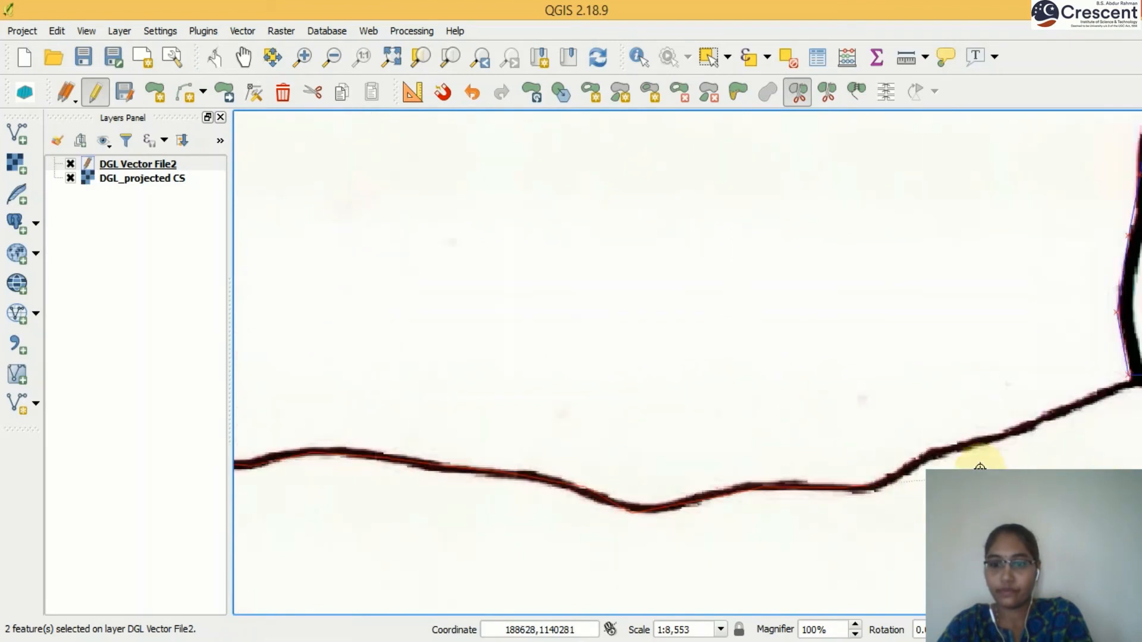
click(1012, 434)
click(1061, 405)
key(Right)
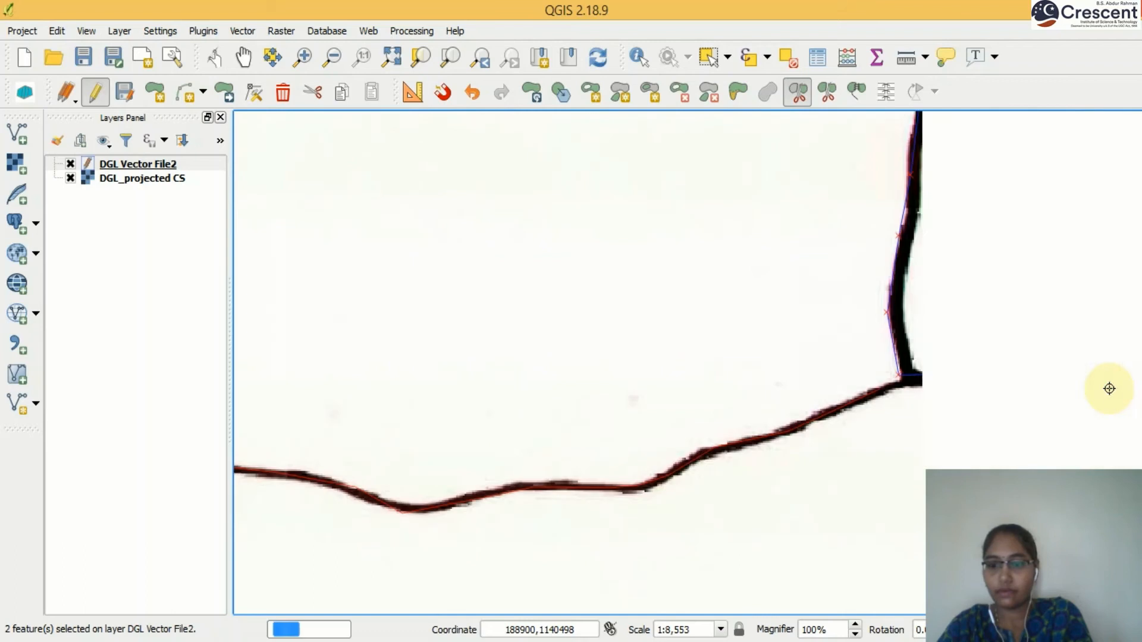
click(946, 320)
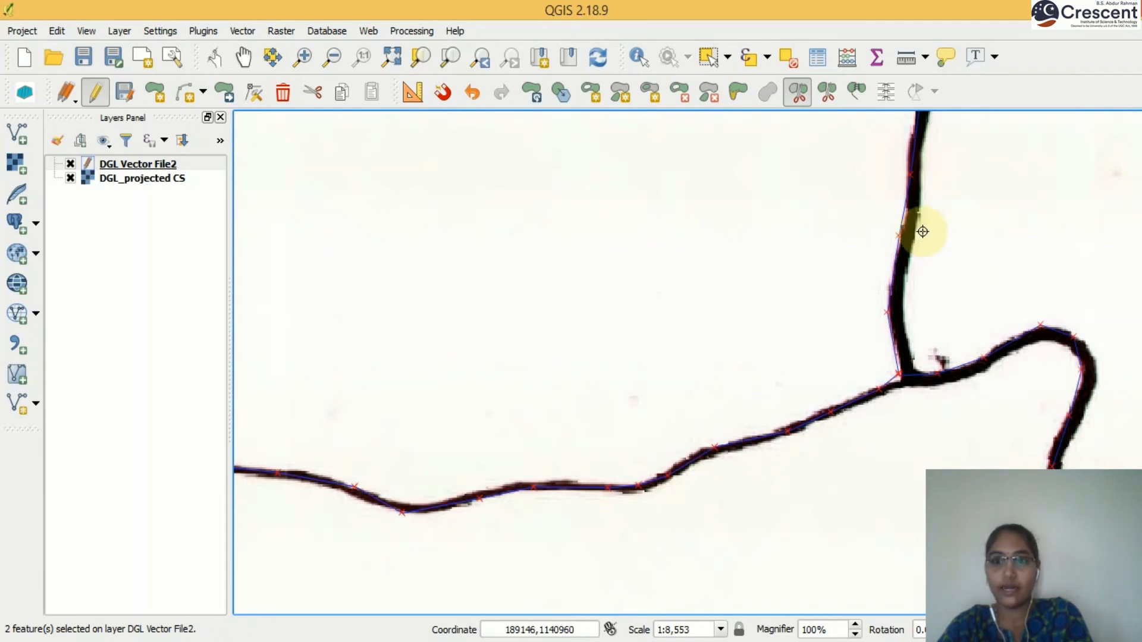
click(398, 61)
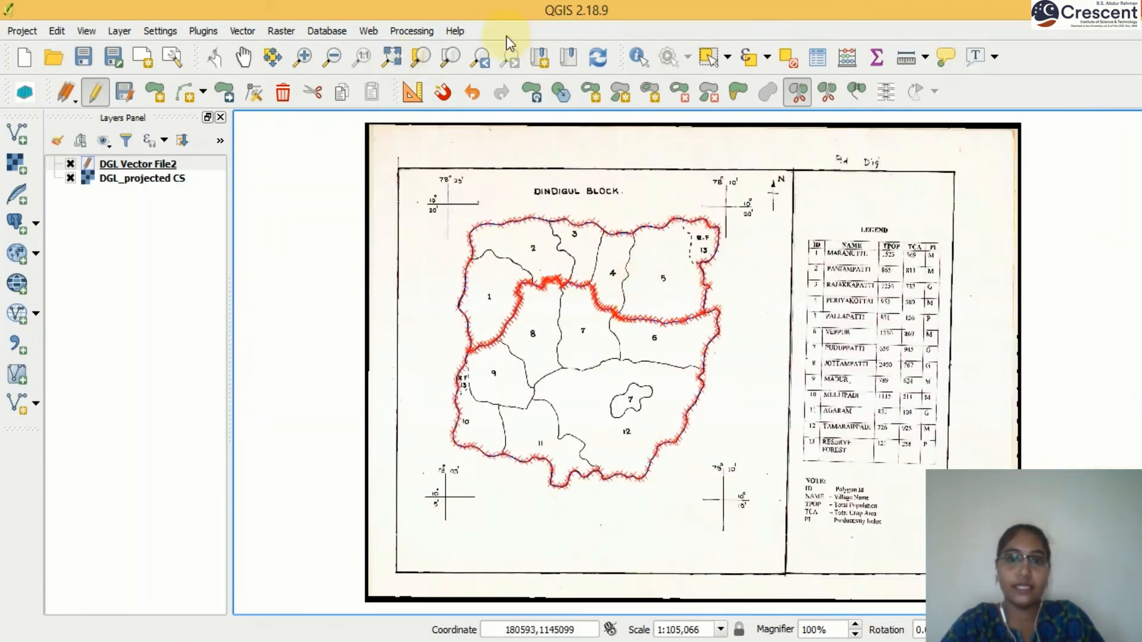
click(708, 57)
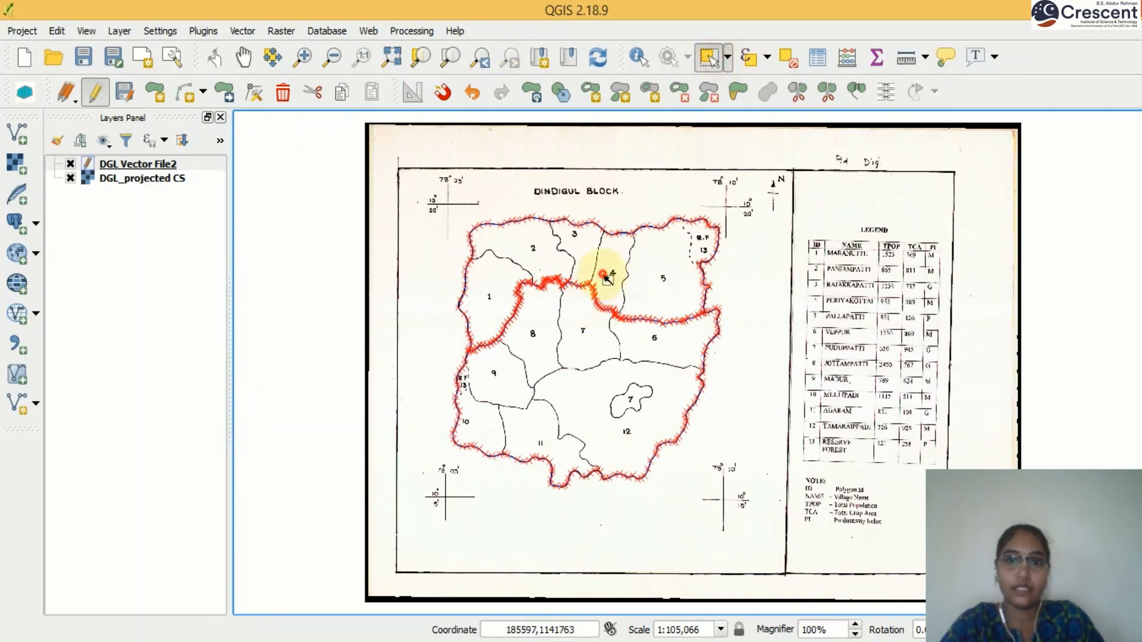
click(605, 277)
click(618, 427)
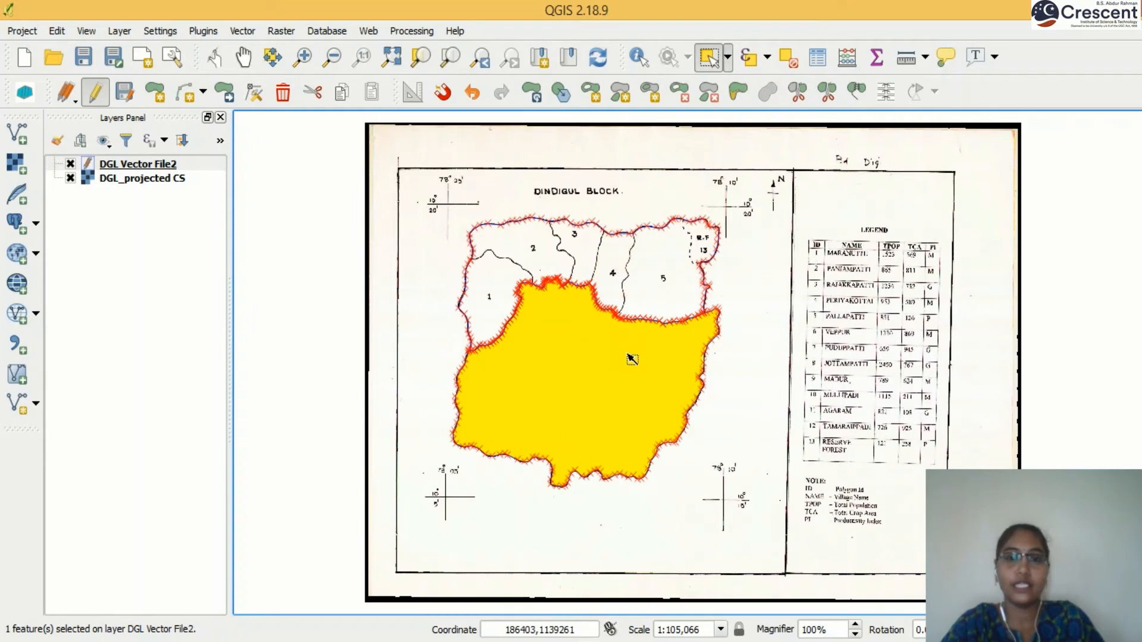
click(780, 259)
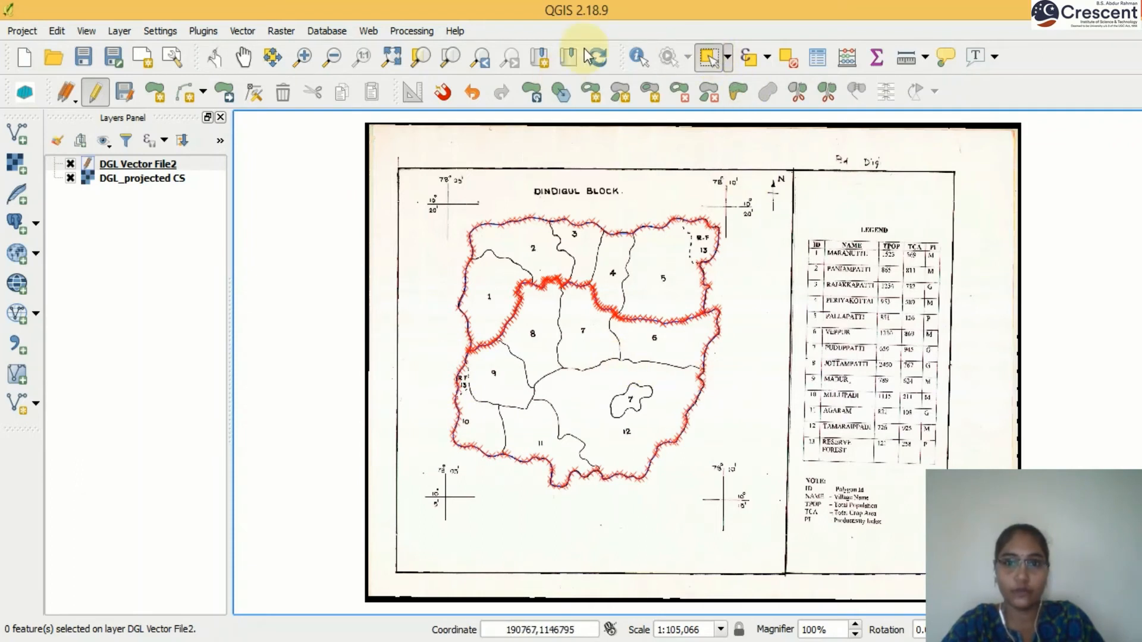
- Zoom in around villages 9–11 and start a split line down the R.F. 13 boundary below village 9
click(304, 59)
drag(433, 314, 676, 505)
drag(379, 179, 827, 549)
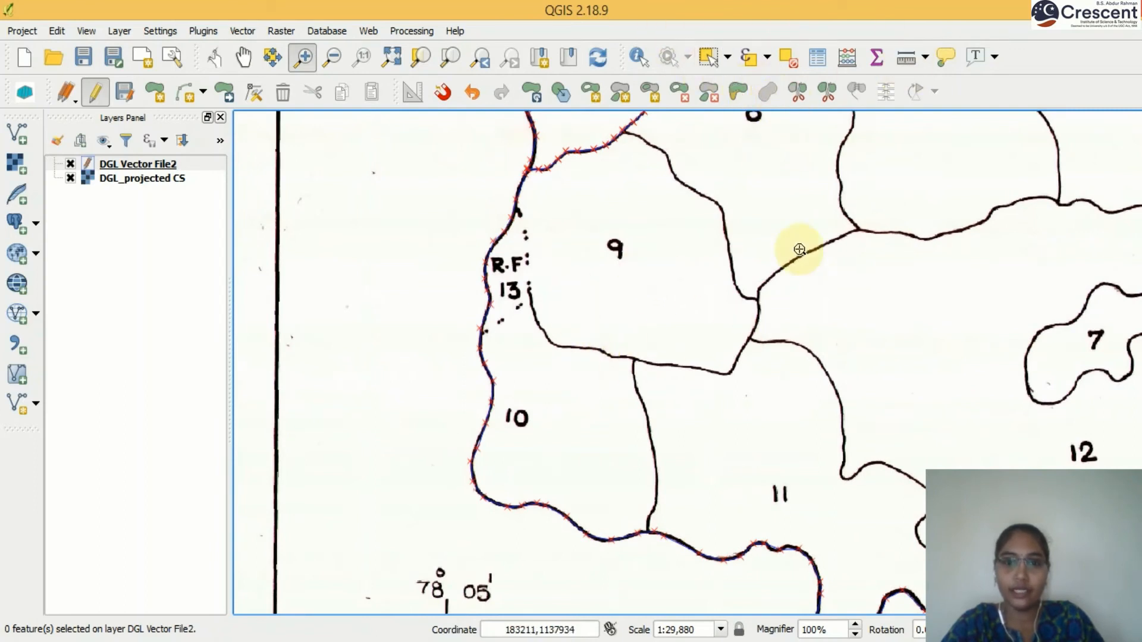
click(799, 97)
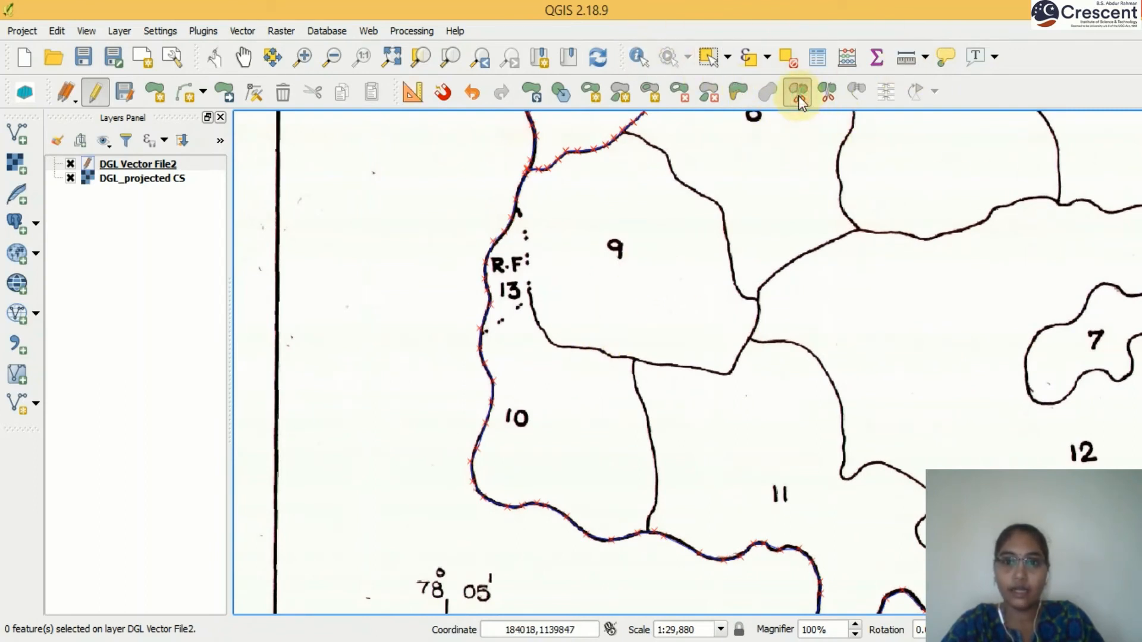
click(475, 189)
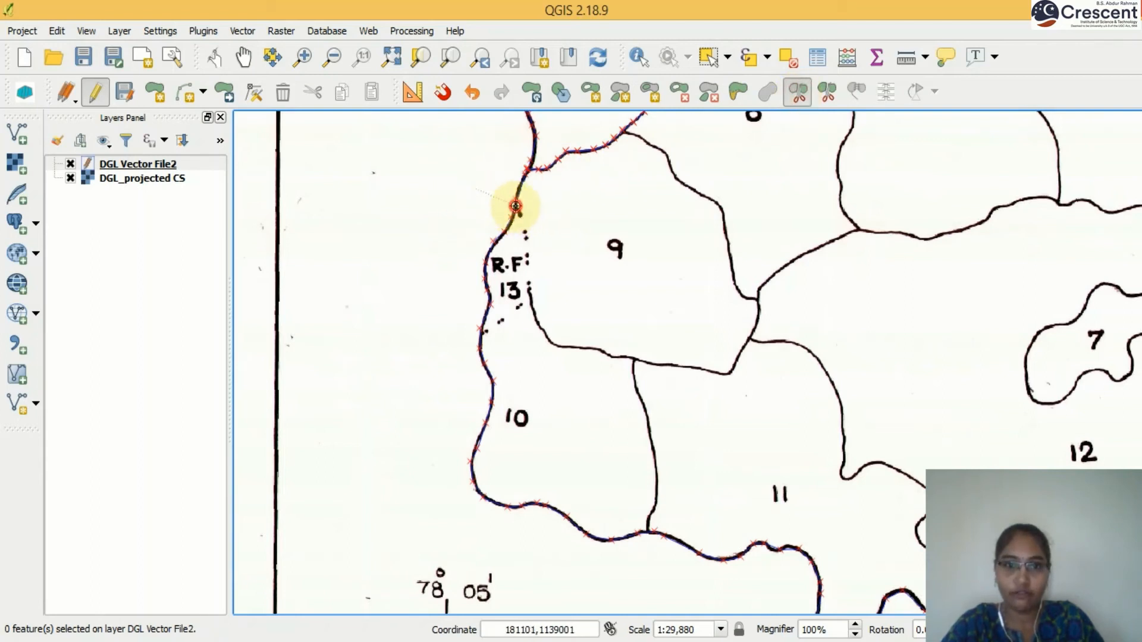
click(526, 273)
click(531, 304)
click(547, 334)
click(568, 345)
click(599, 350)
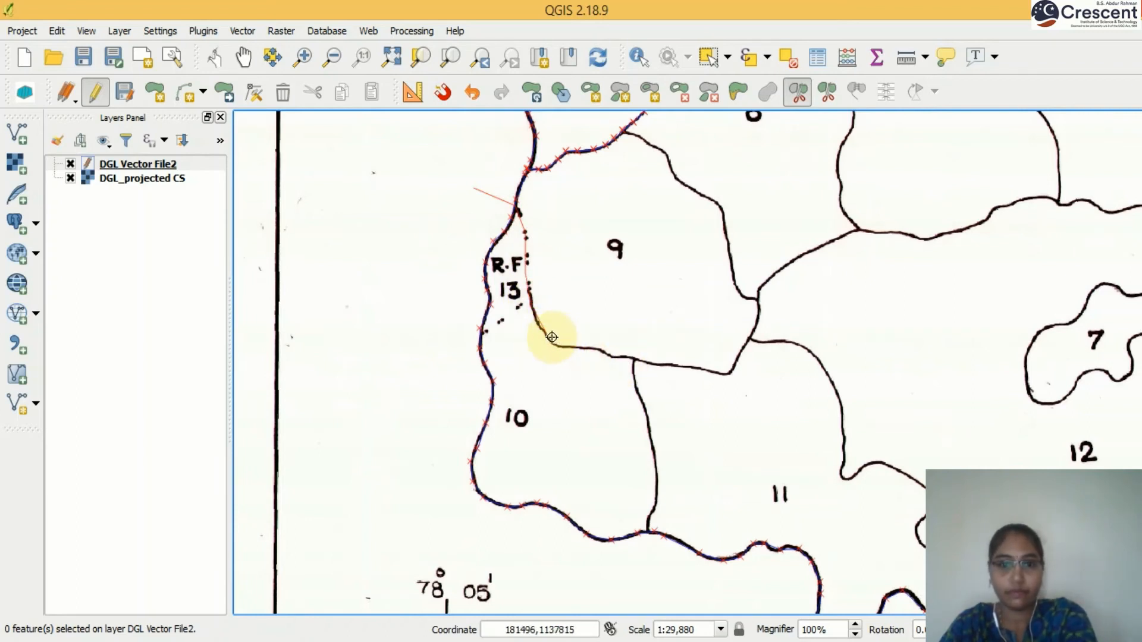
- Continue the split line east along the boundary below village 9
scroll(559, 346, up, 2)
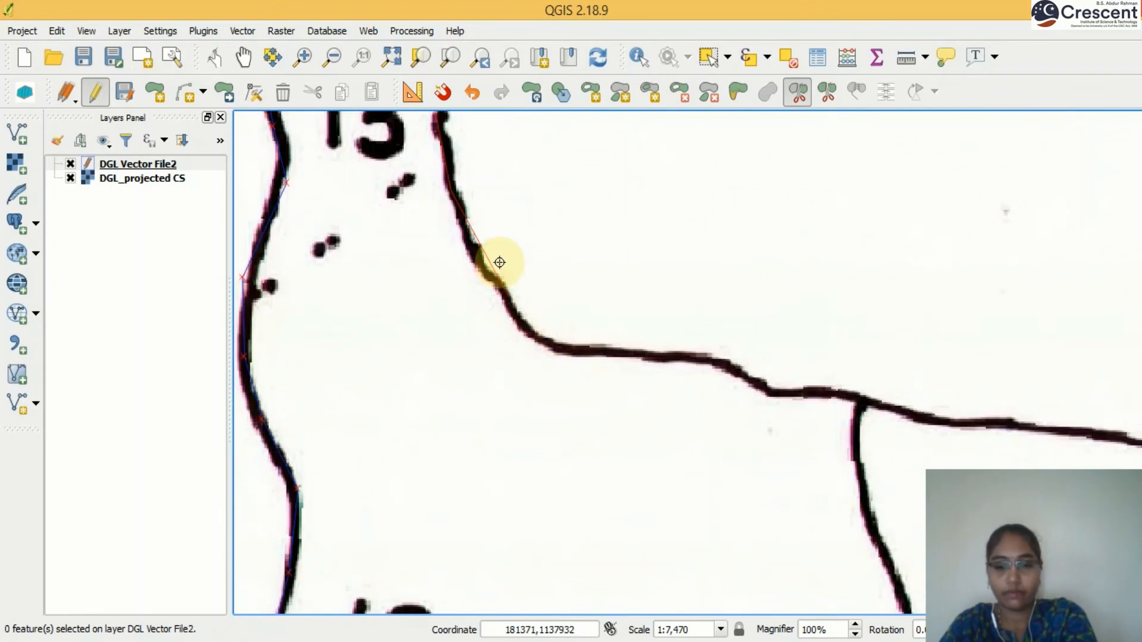
click(476, 260)
click(518, 320)
click(546, 342)
click(601, 349)
click(648, 359)
click(705, 363)
click(770, 390)
click(813, 390)
click(857, 397)
click(926, 417)
click(985, 423)
click(1044, 432)
- Follow the boundary further east to its bend and junction
key(Right)
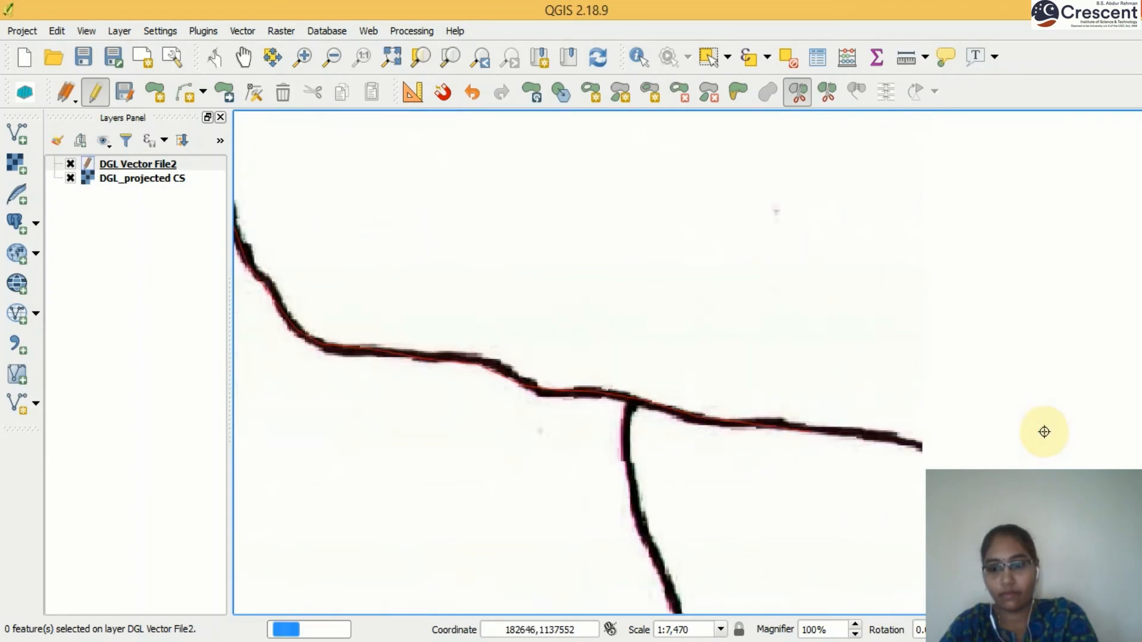
key(Right)
click(625, 431)
click(690, 449)
click(751, 463)
click(777, 458)
click(851, 322)
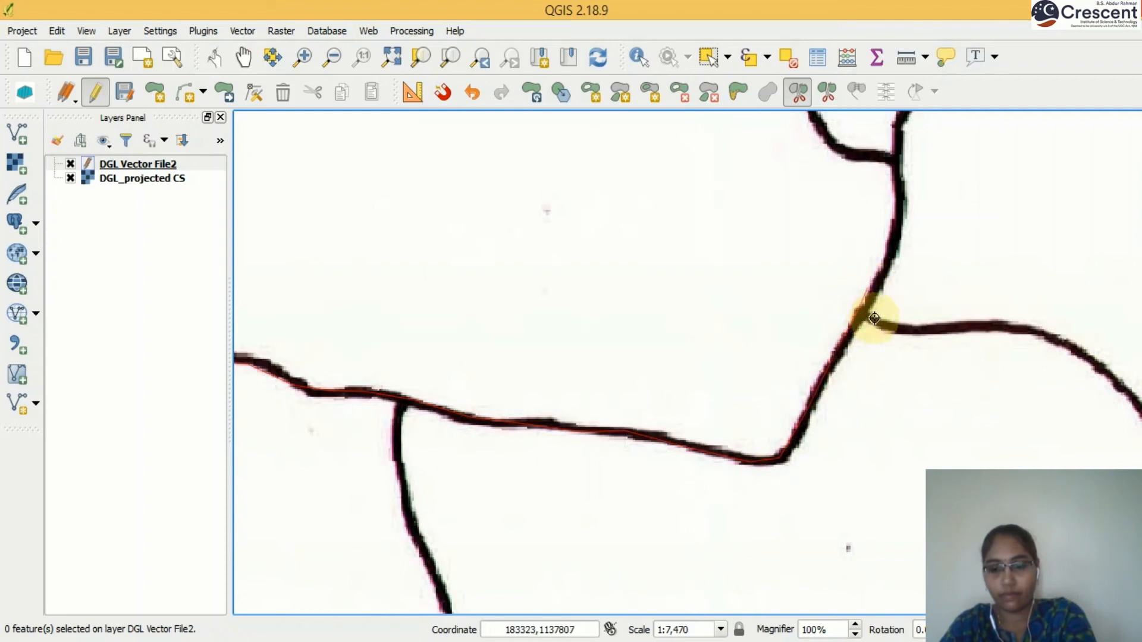
scroll(875, 318, down, 2)
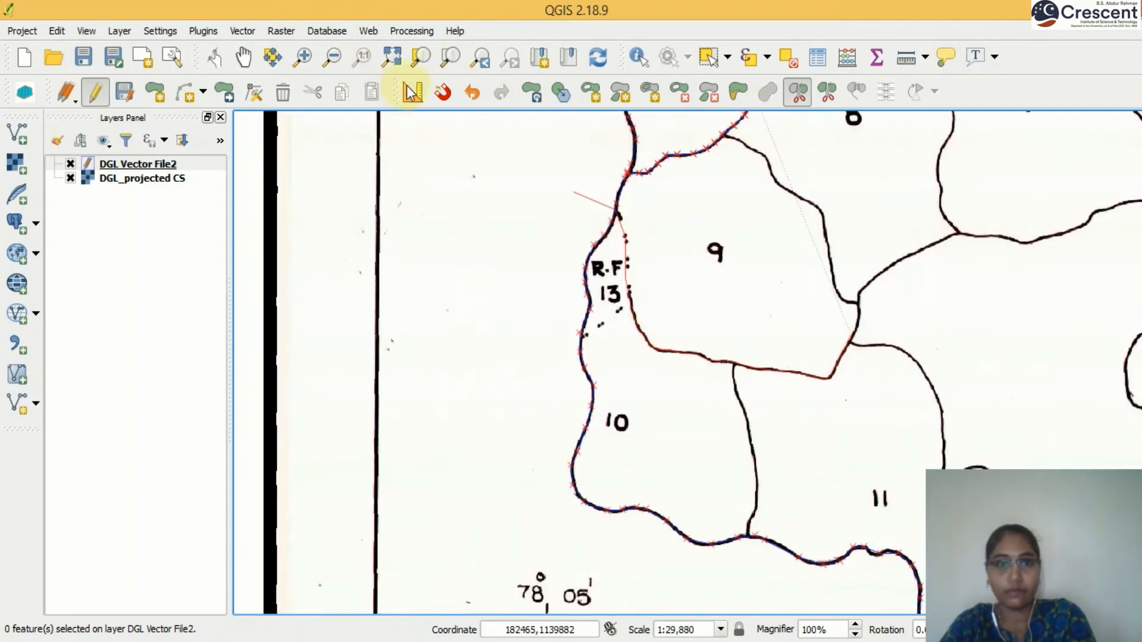
- Bring villages 6, 7, 8 and 12 into view and extend the line along village 12's northern boundary
click(244, 57)
drag(913, 306, 448, 390)
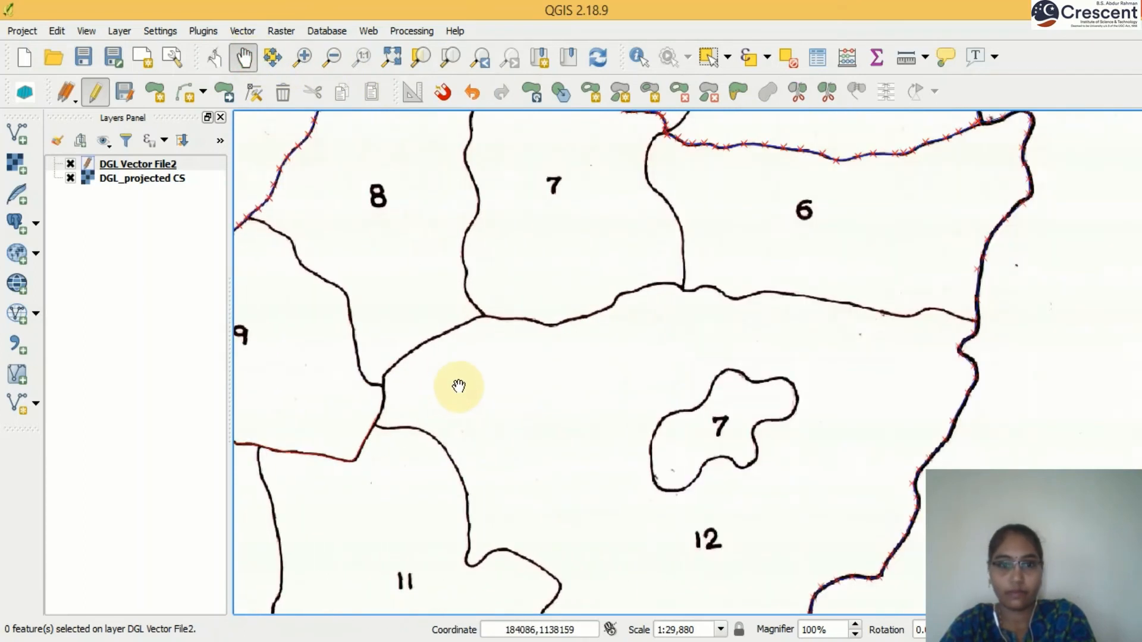
click(797, 91)
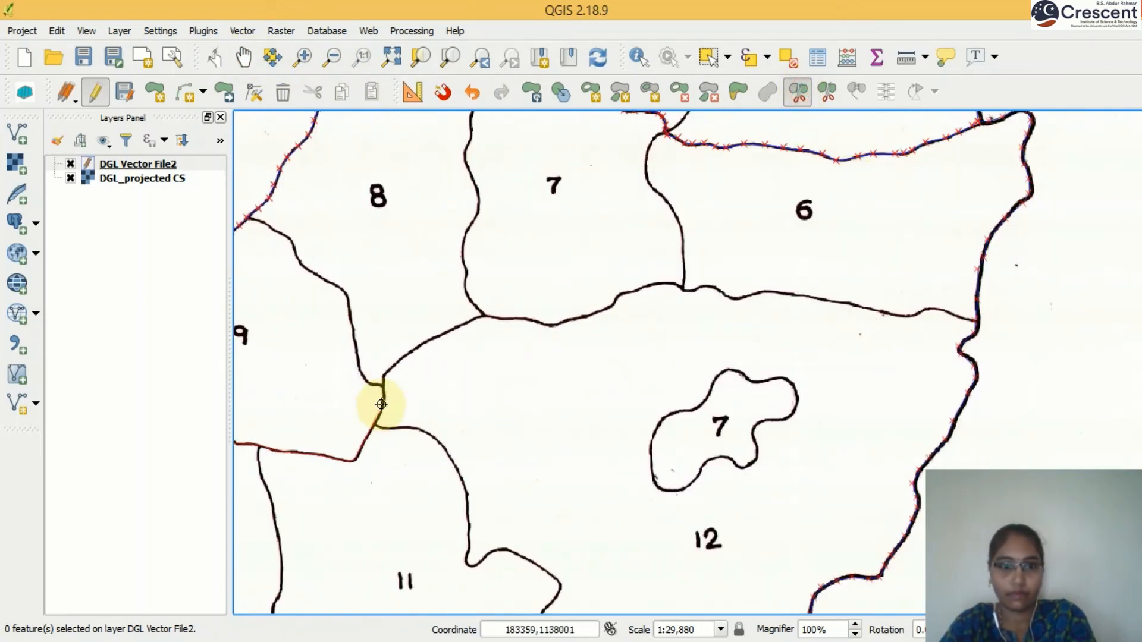
click(384, 378)
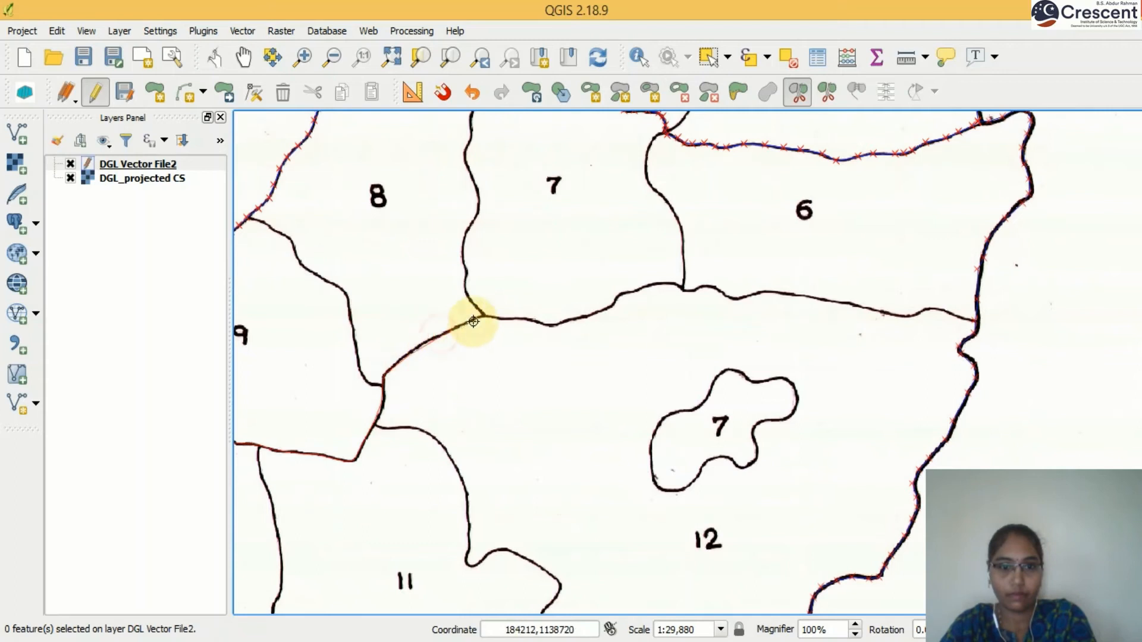
click(487, 317)
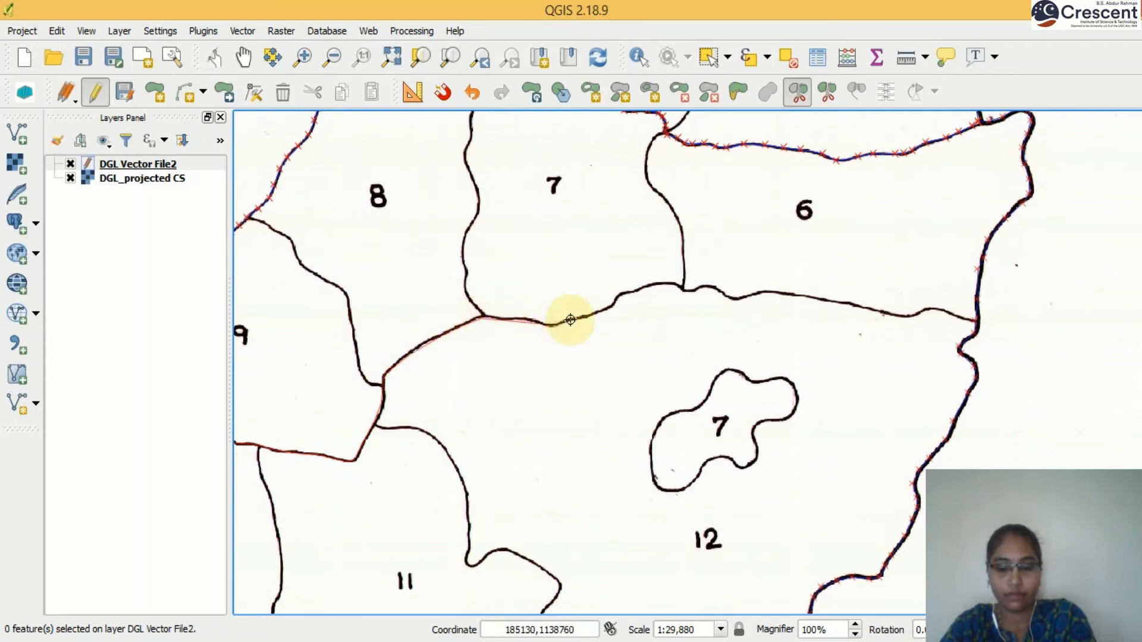
click(556, 325)
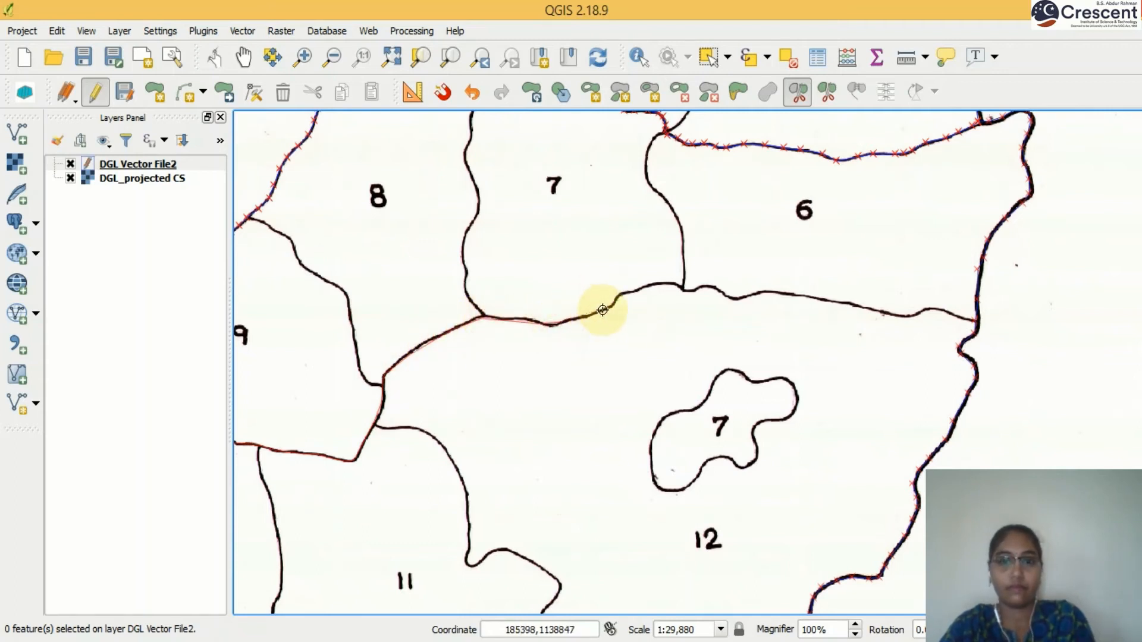
click(670, 285)
click(684, 291)
click(708, 290)
click(741, 301)
- Fix a misplaced vertex, carry the line below village 6 to the outer boundary, finish the cut, and show the full map
click(852, 303)
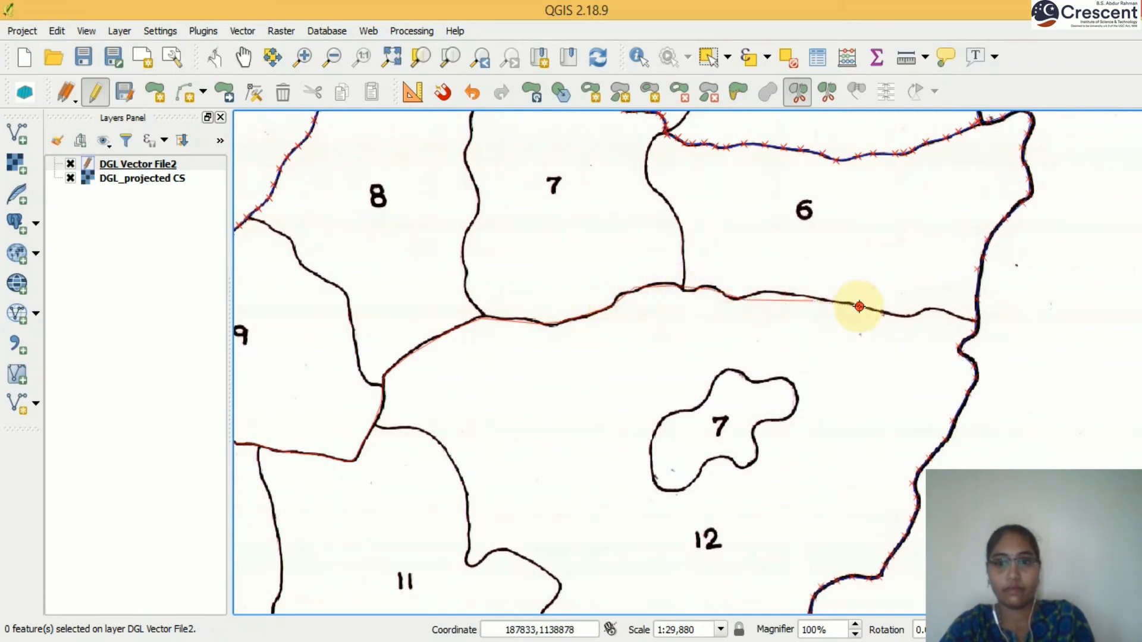
key(BackSpace)
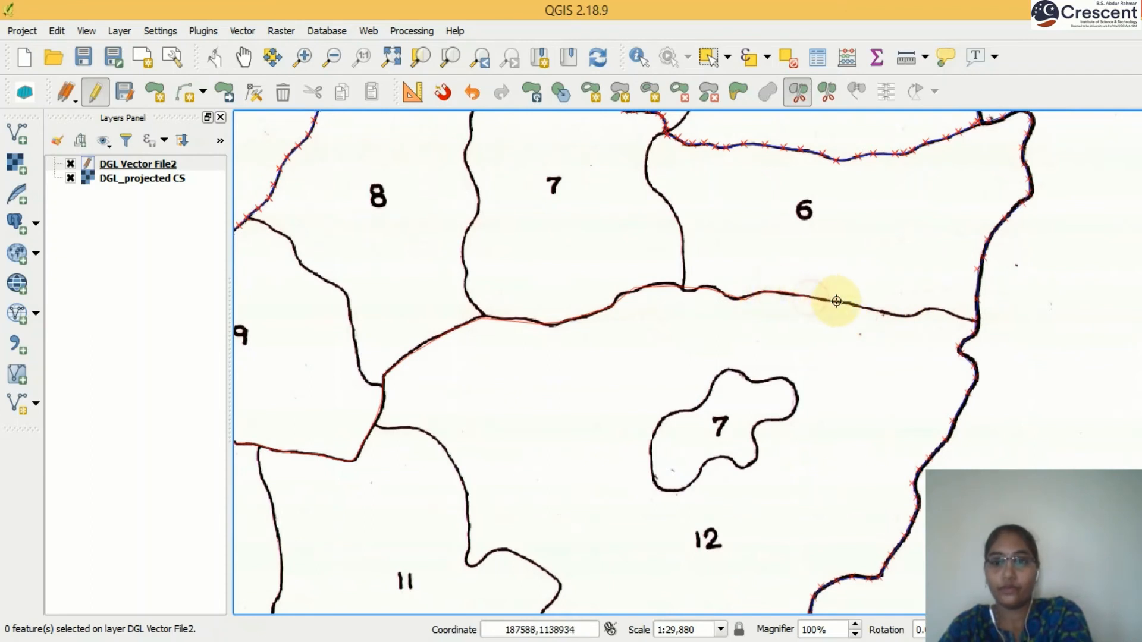
click(858, 307)
click(910, 315)
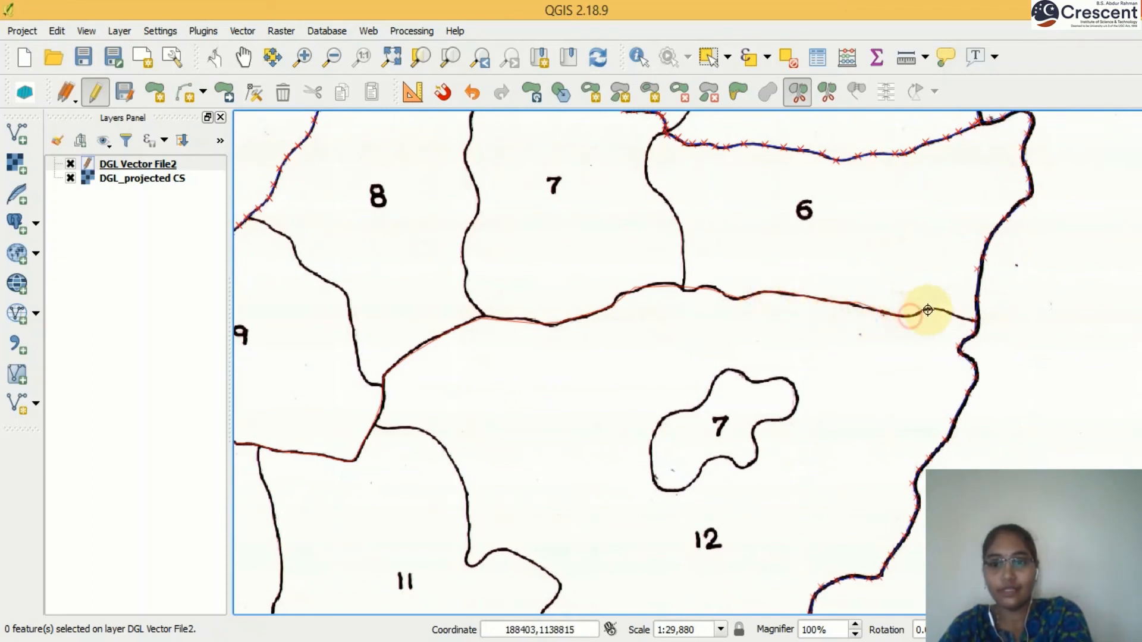
click(974, 321)
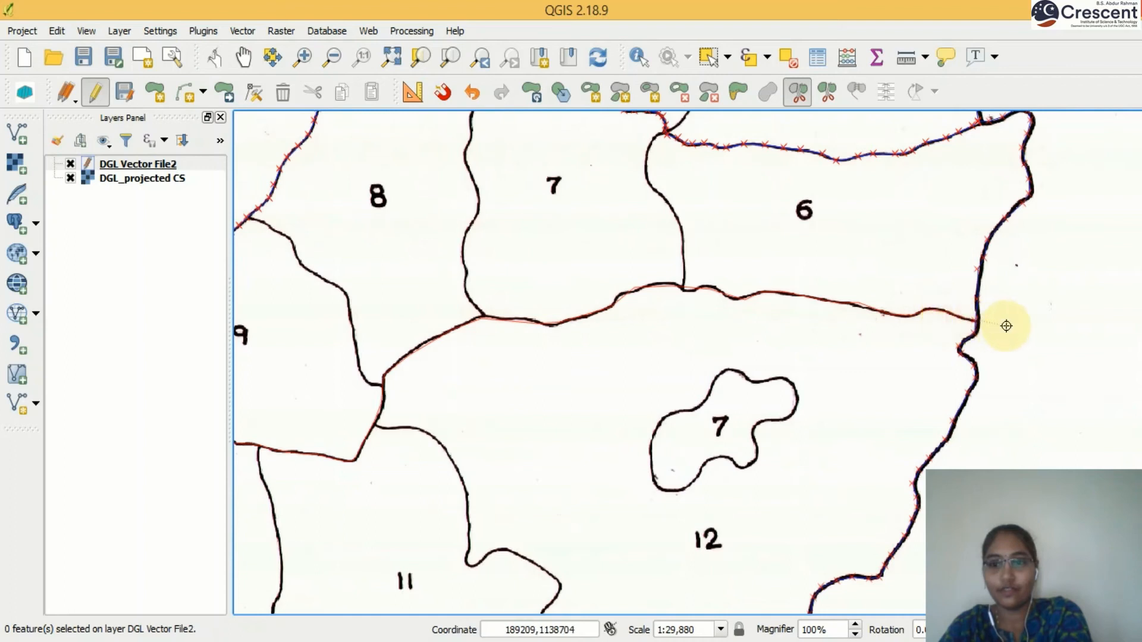
right_click(1006, 327)
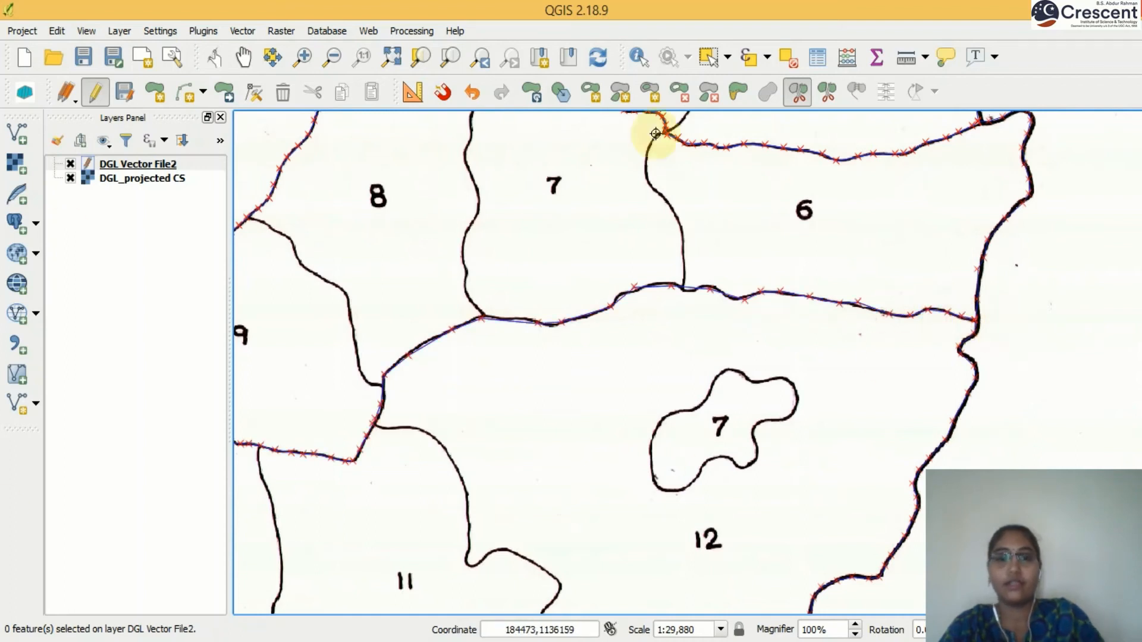
click(392, 56)
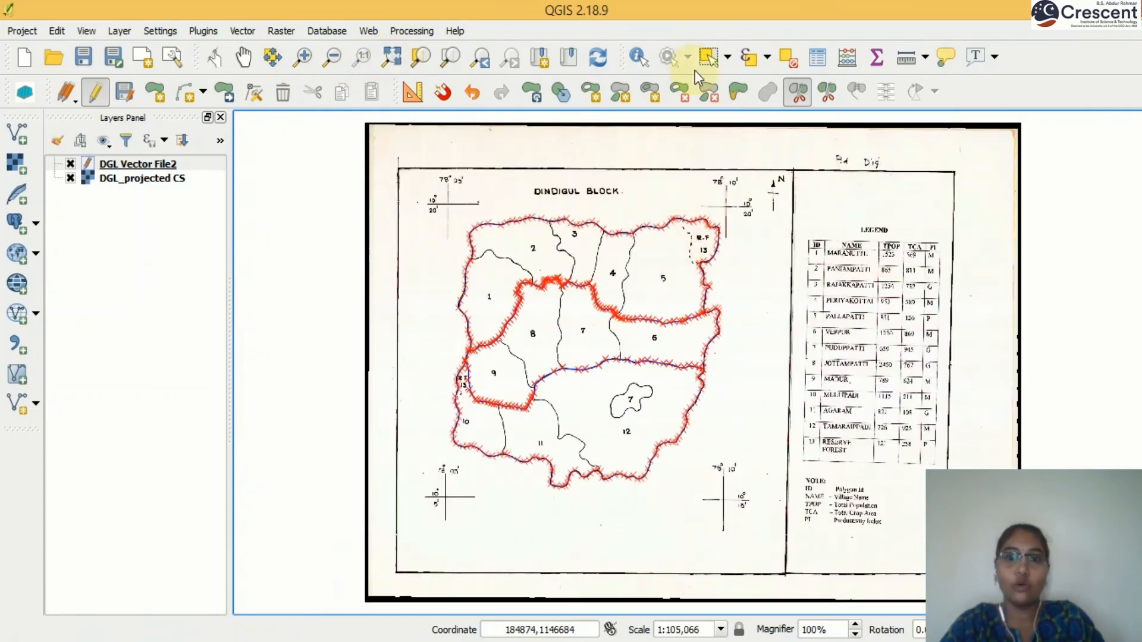
- Select the northern, middle and southern parts in turn to confirm the split, then clear the selection
click(708, 56)
click(624, 253)
click(622, 348)
click(640, 436)
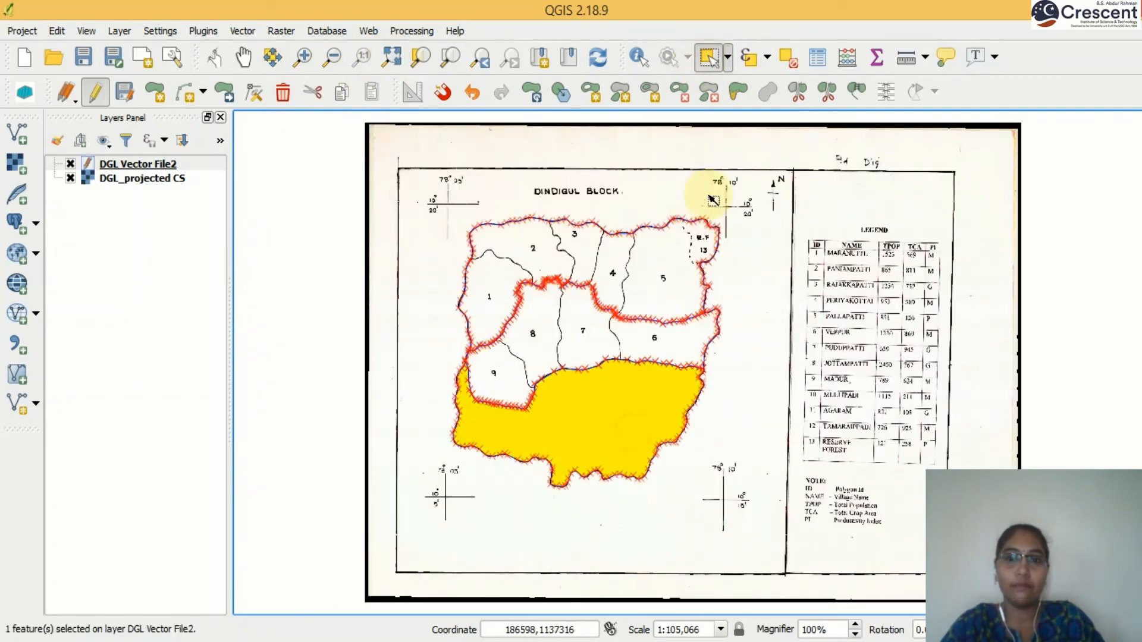
click(784, 58)
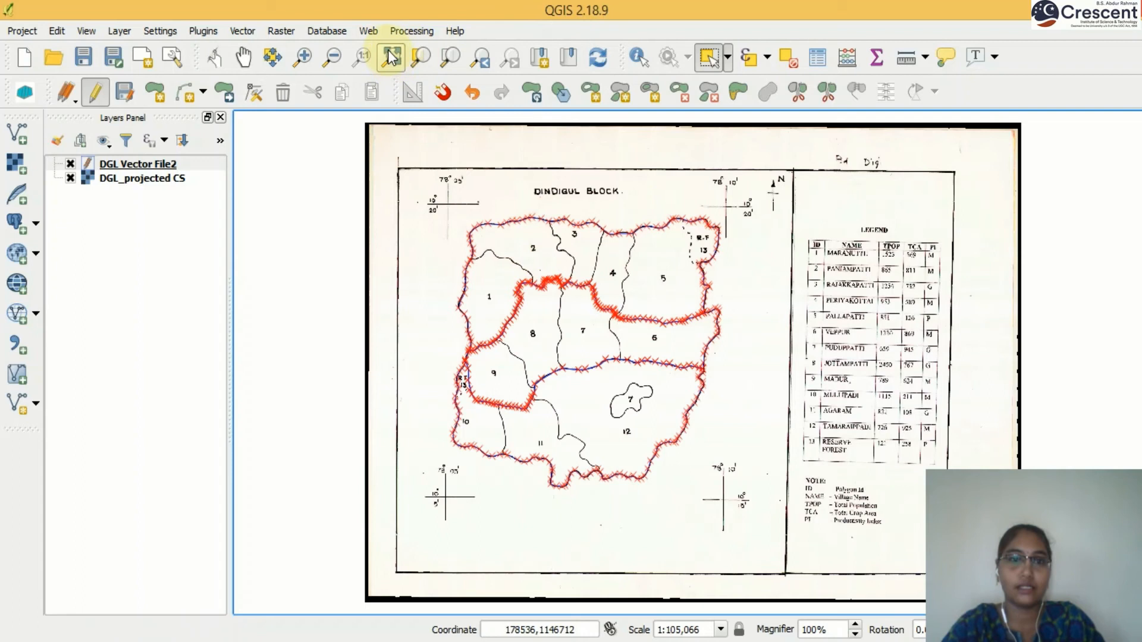
- Zoom in on villages 1 and 2
click(303, 58)
drag(442, 189, 595, 318)
drag(394, 217, 884, 578)
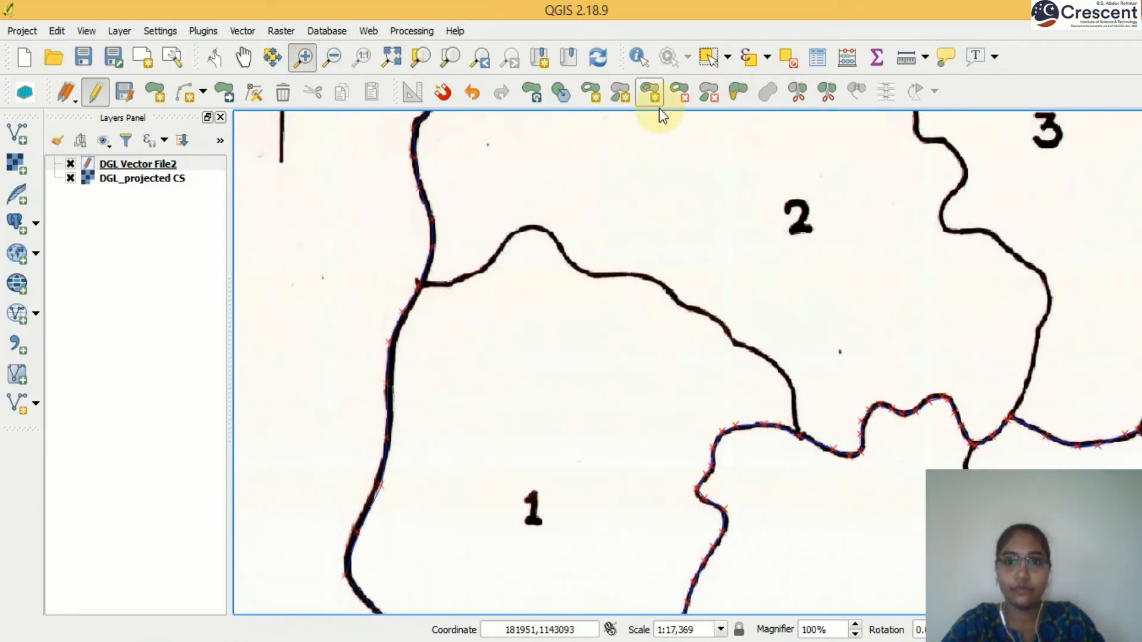
- Start a split line west of villages 1 and 2 and trace along their shared boundary
click(798, 92)
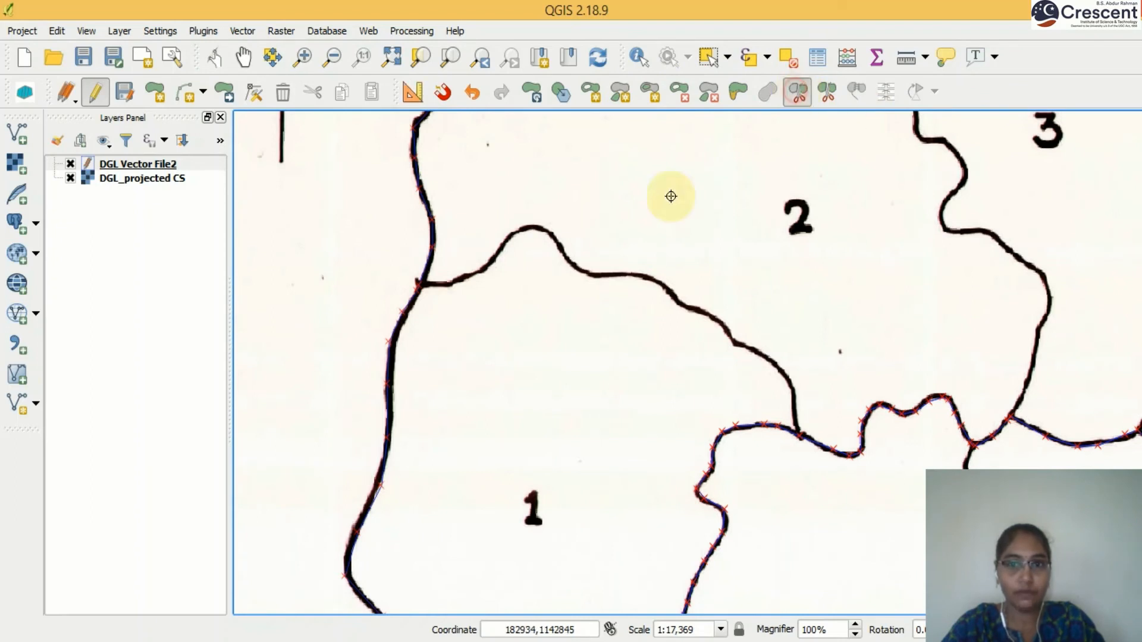
click(299, 266)
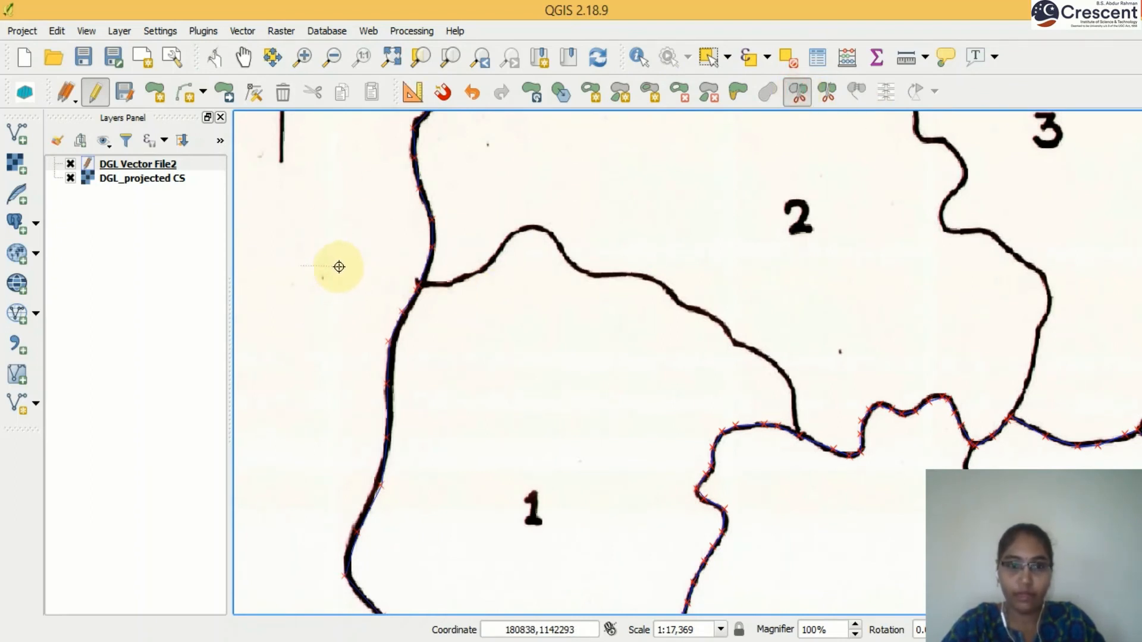
click(461, 280)
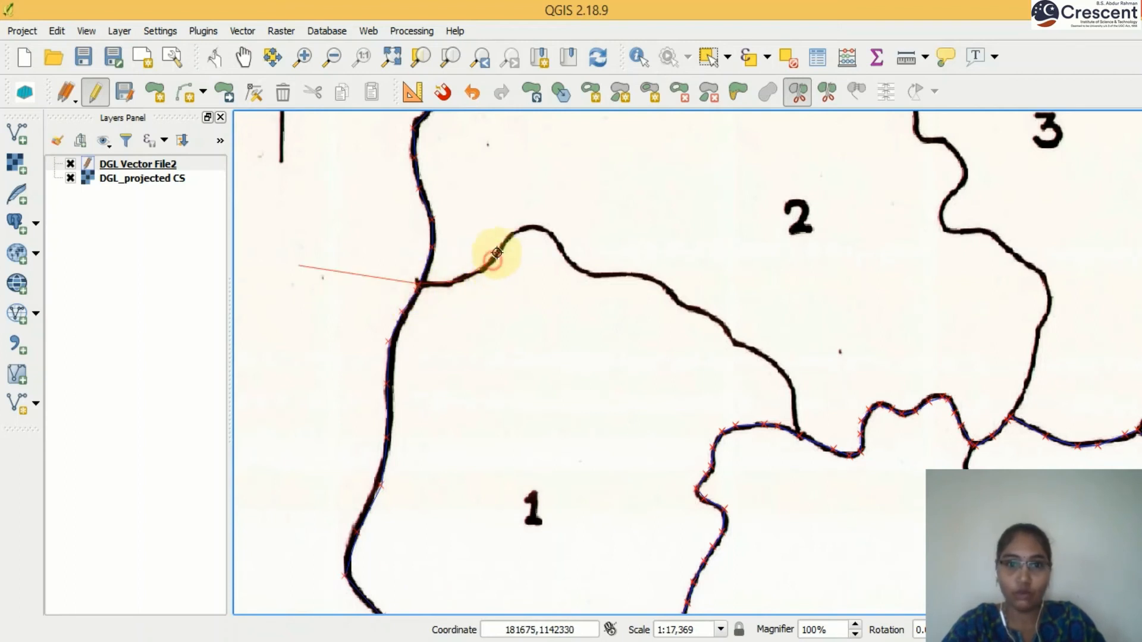
click(570, 261)
click(597, 276)
click(647, 279)
- Carry the line down past the outer boundary to cut the polygon, then pan to area 3
click(678, 299)
click(736, 340)
click(792, 376)
click(808, 487)
right_click(811, 526)
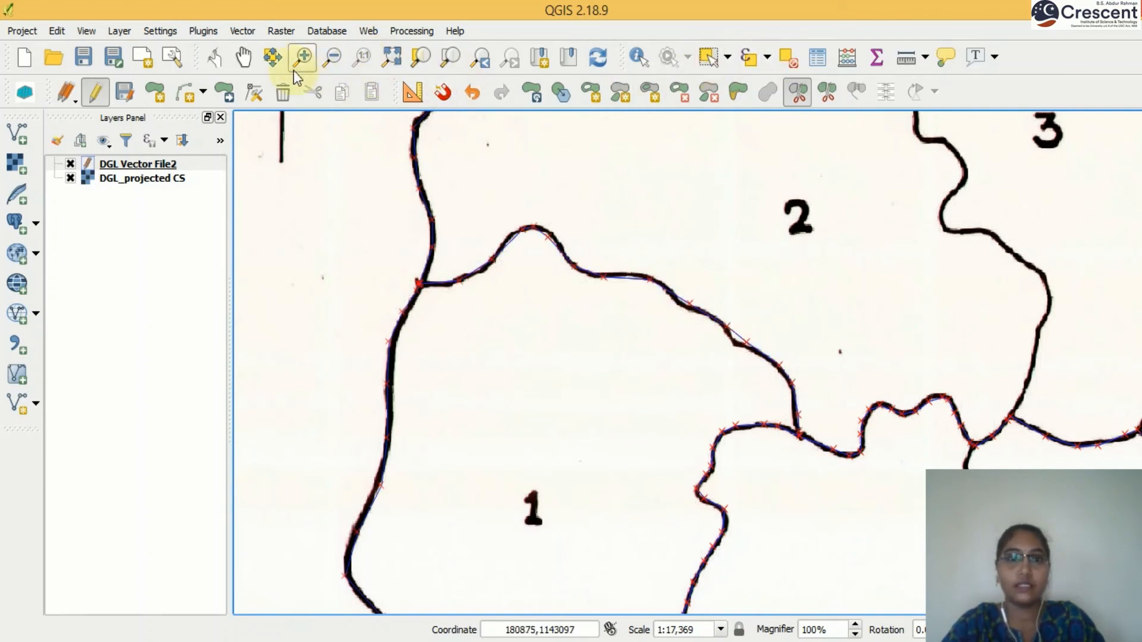
click(250, 56)
drag(785, 146, 498, 327)
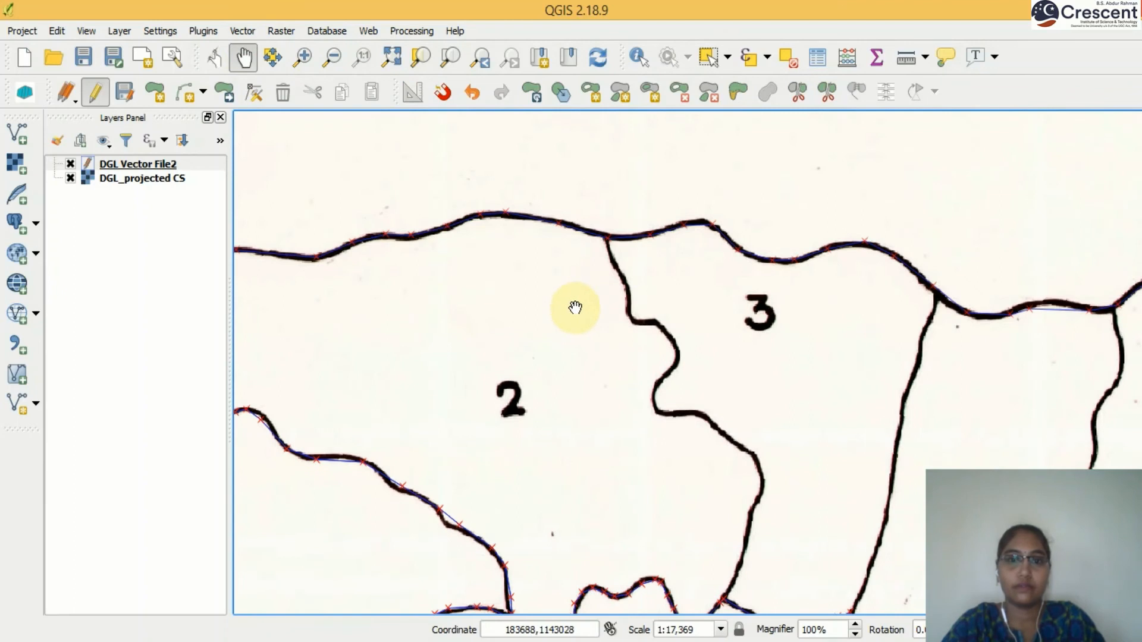
- Start a split line above the top junction and trace the curving 2–3 boundary downward
scroll(581, 308, up, 1)
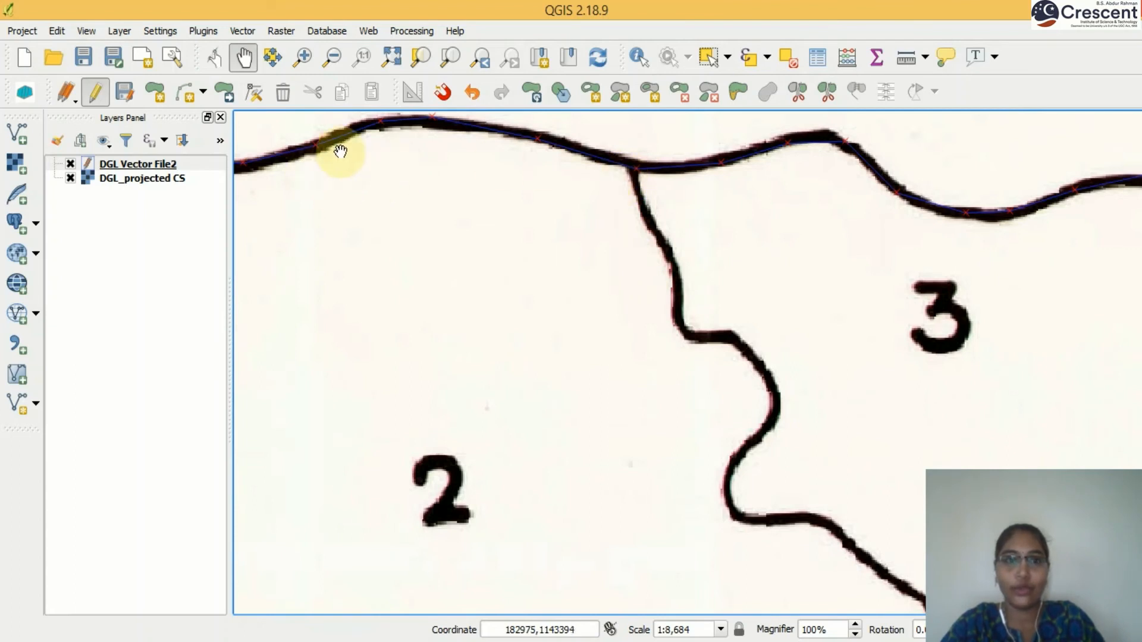
click(801, 96)
click(629, 126)
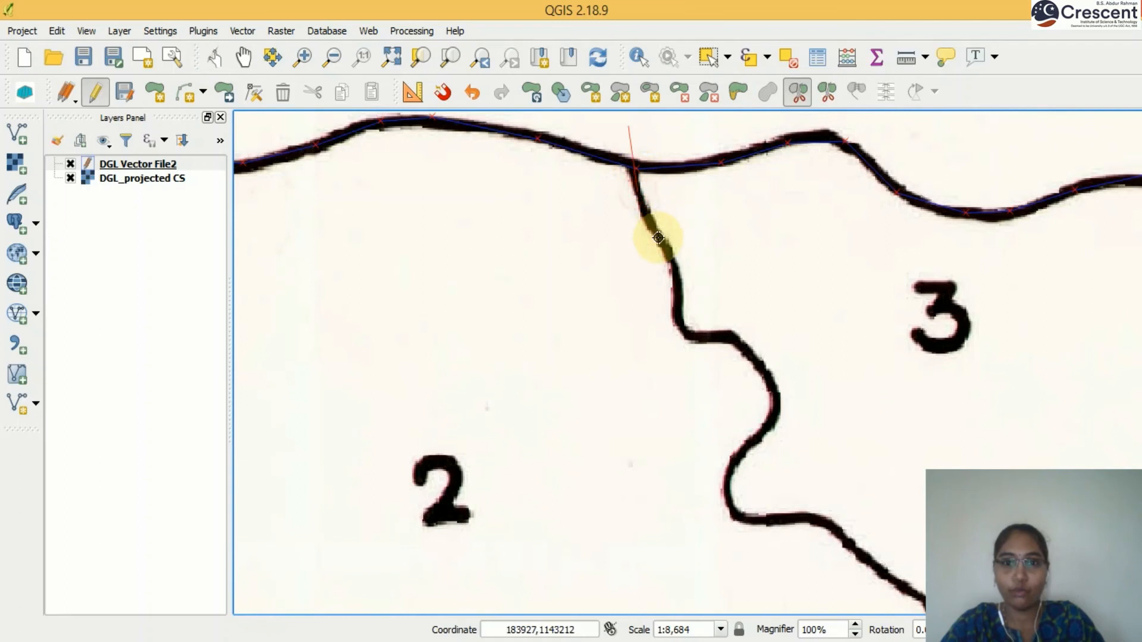
click(667, 271)
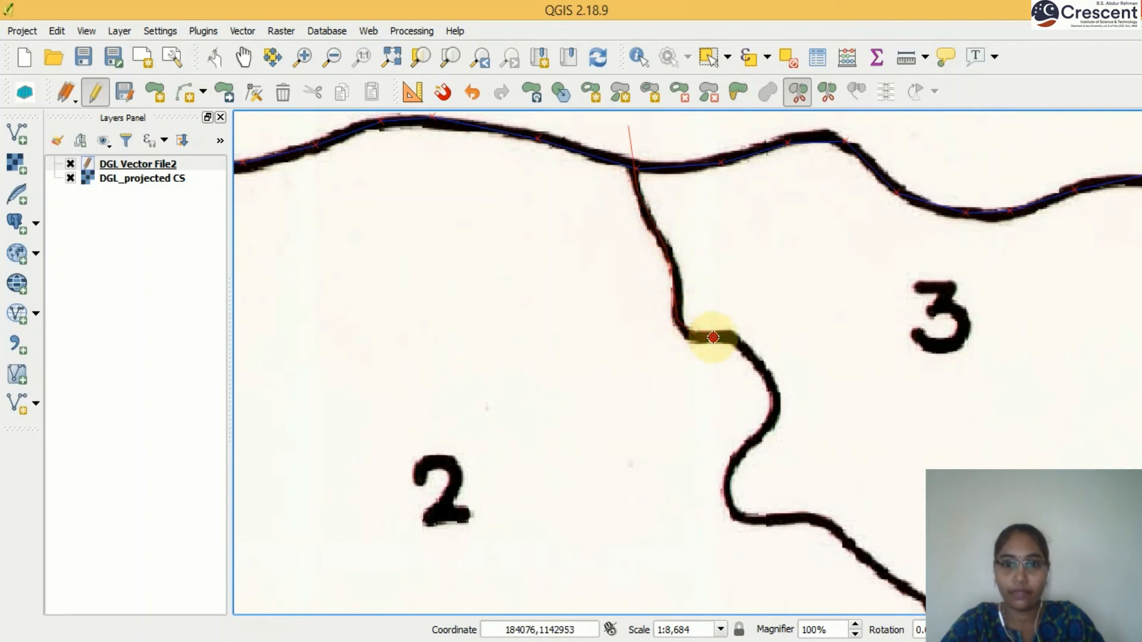
click(758, 358)
click(777, 402)
click(755, 442)
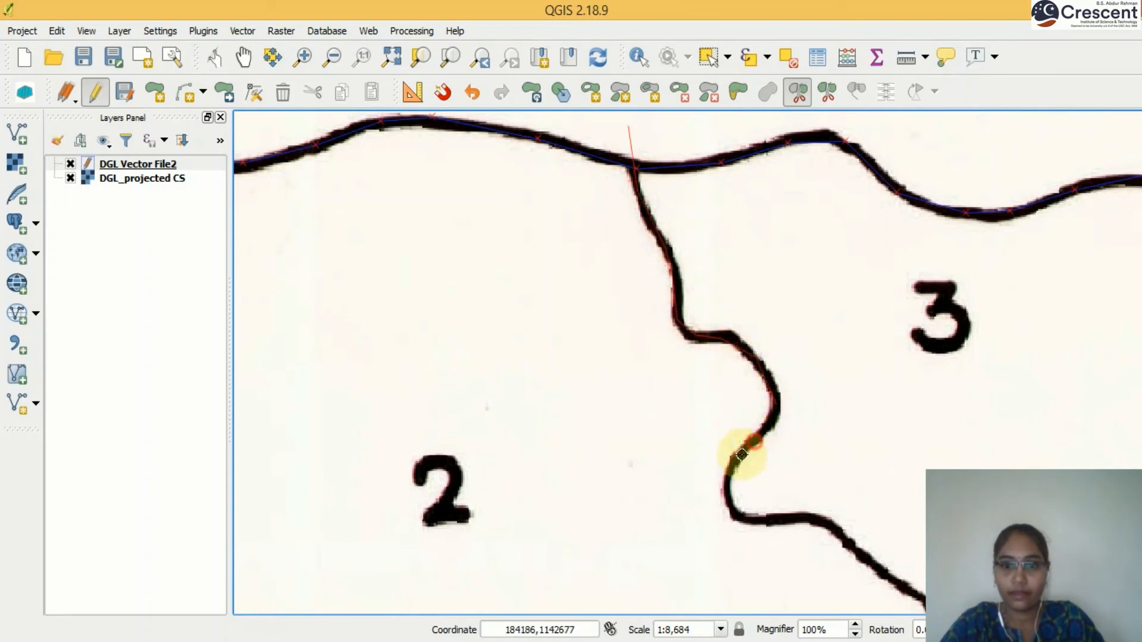
click(733, 500)
- Extend the line past the lower junction to cut area 2 from area 3
click(749, 521)
click(816, 525)
click(911, 585)
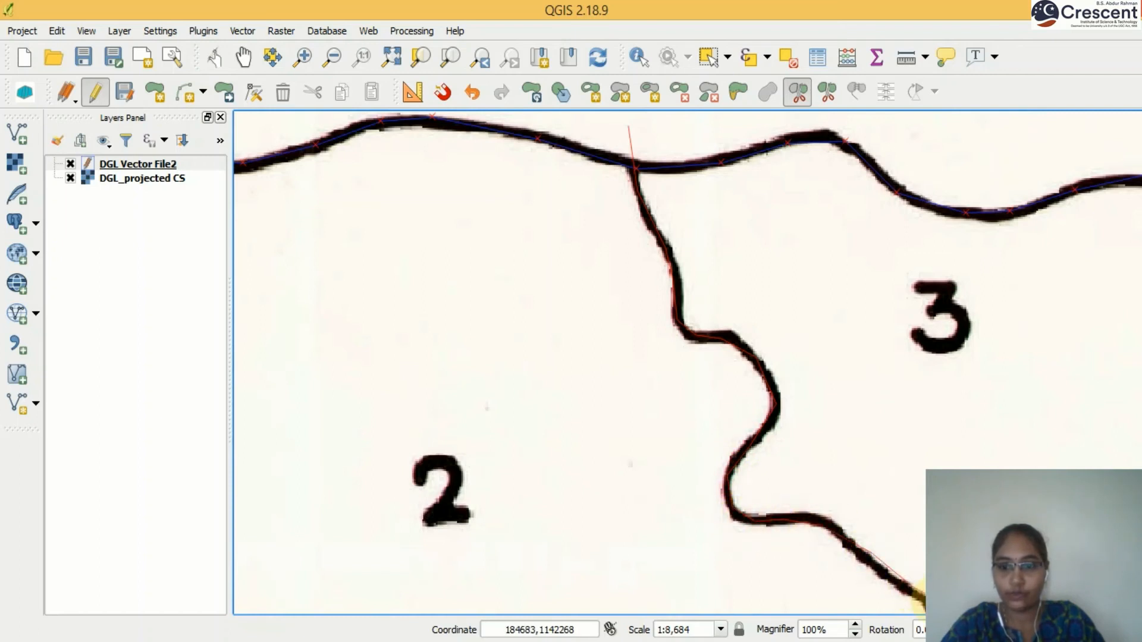
click(863, 563)
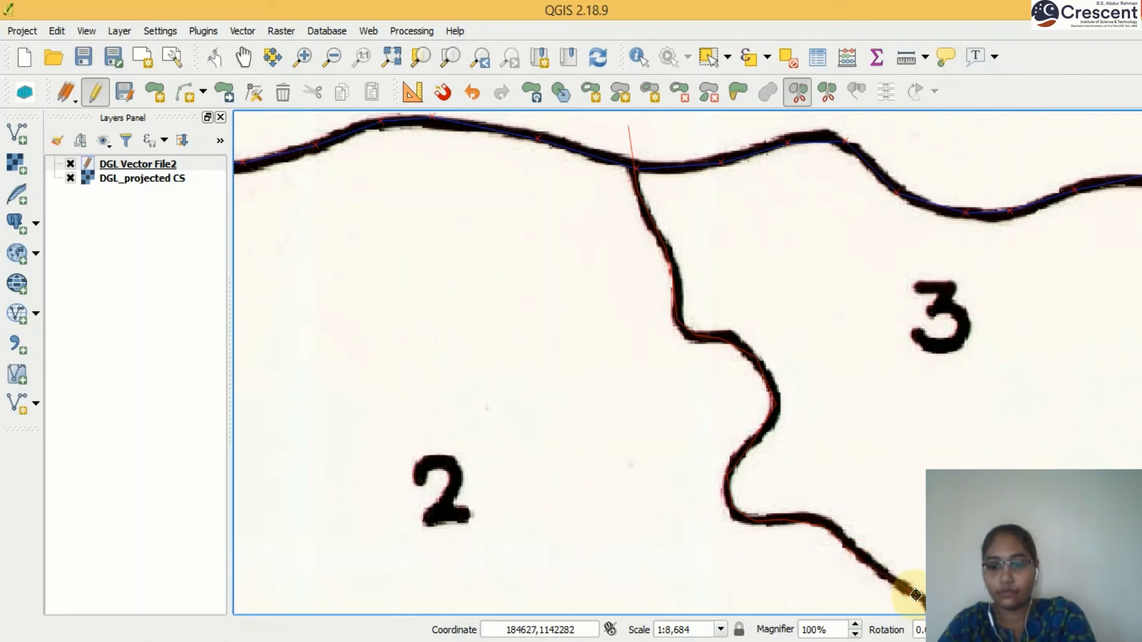
key(Down)
key(Down)
key(Down)
click(941, 296)
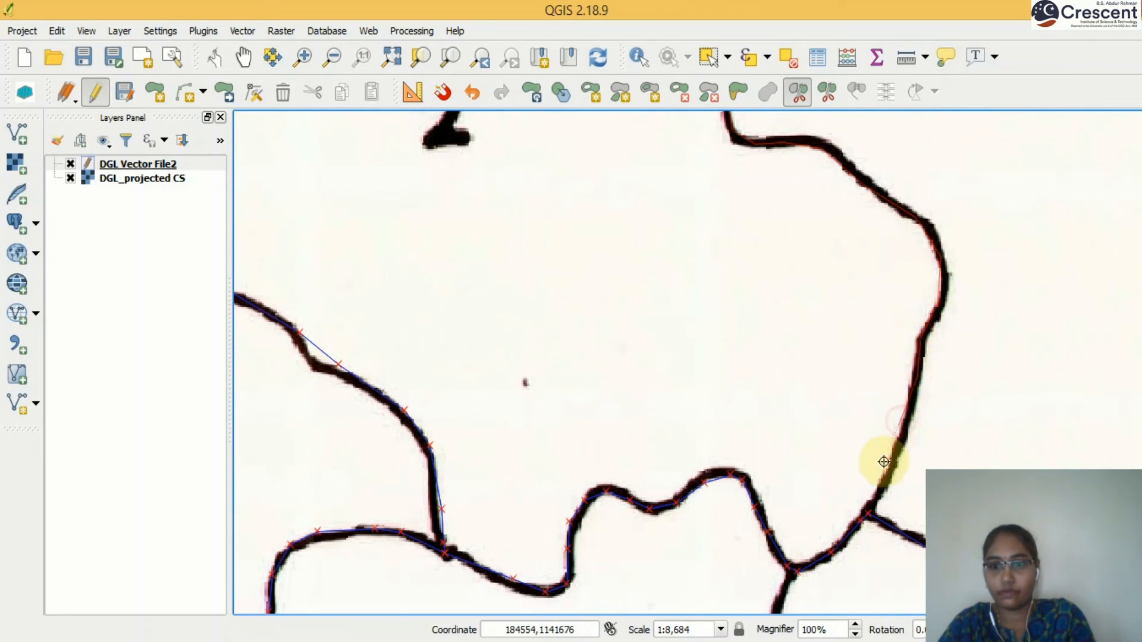
click(869, 509)
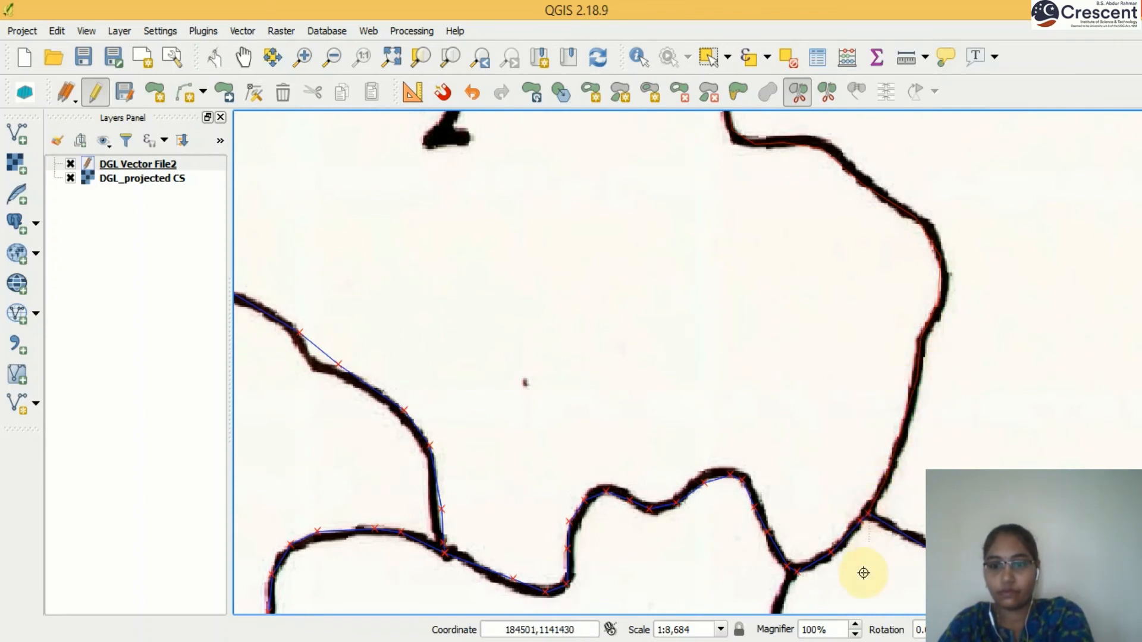
right_click(863, 578)
key(Right)
key(Right)
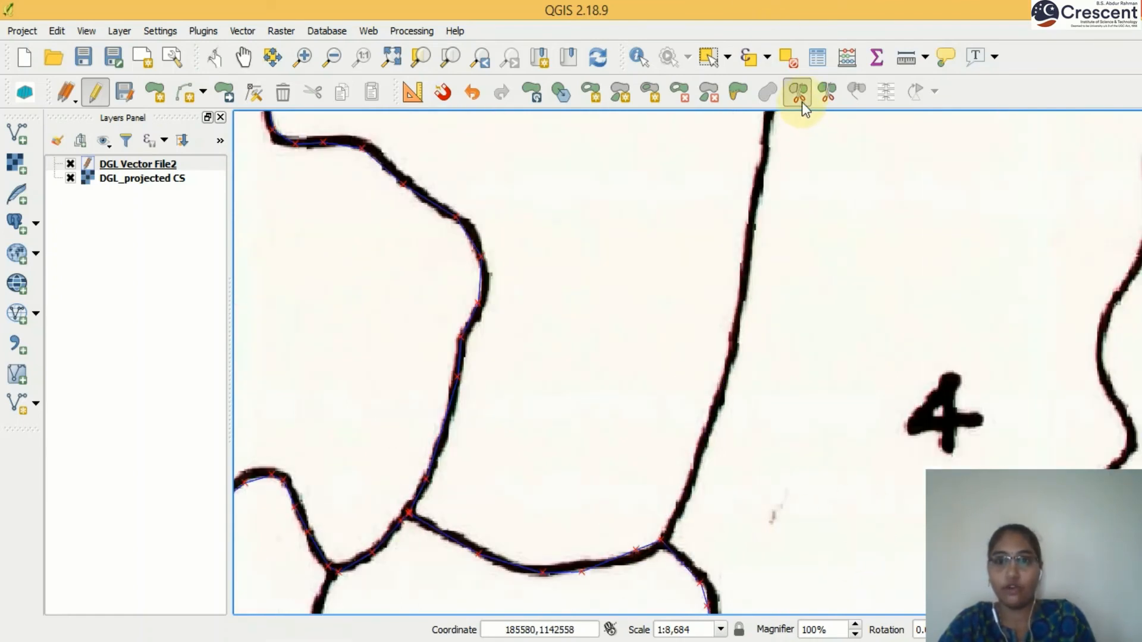
- Split along the 3–4 boundary from the lower junction past the top junction
click(642, 600)
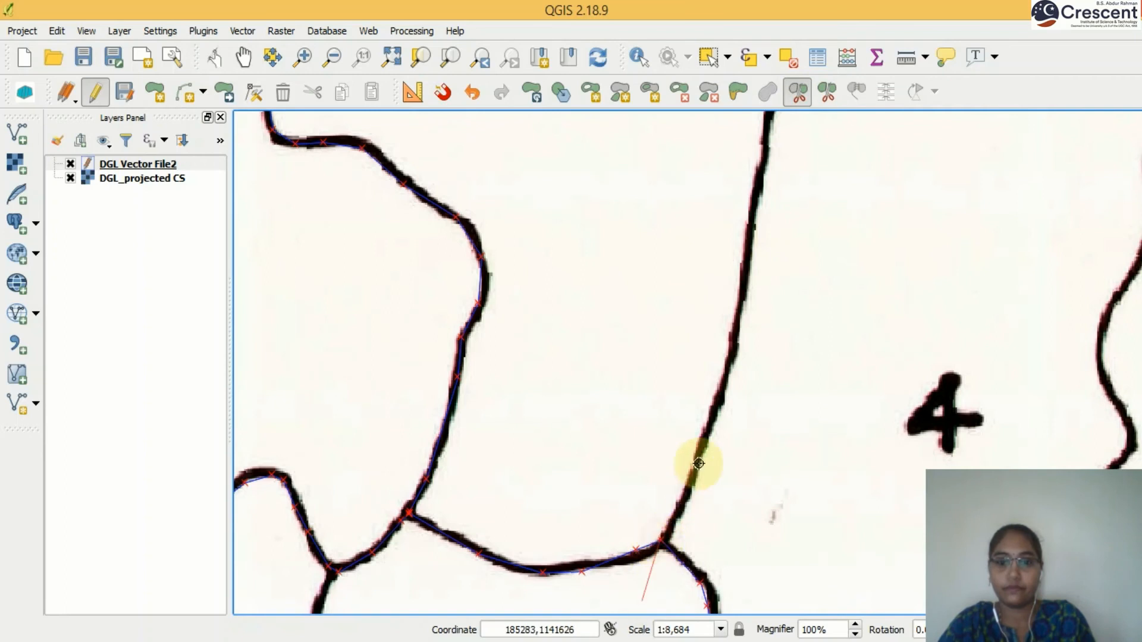
click(762, 137)
key(Up)
key(Up)
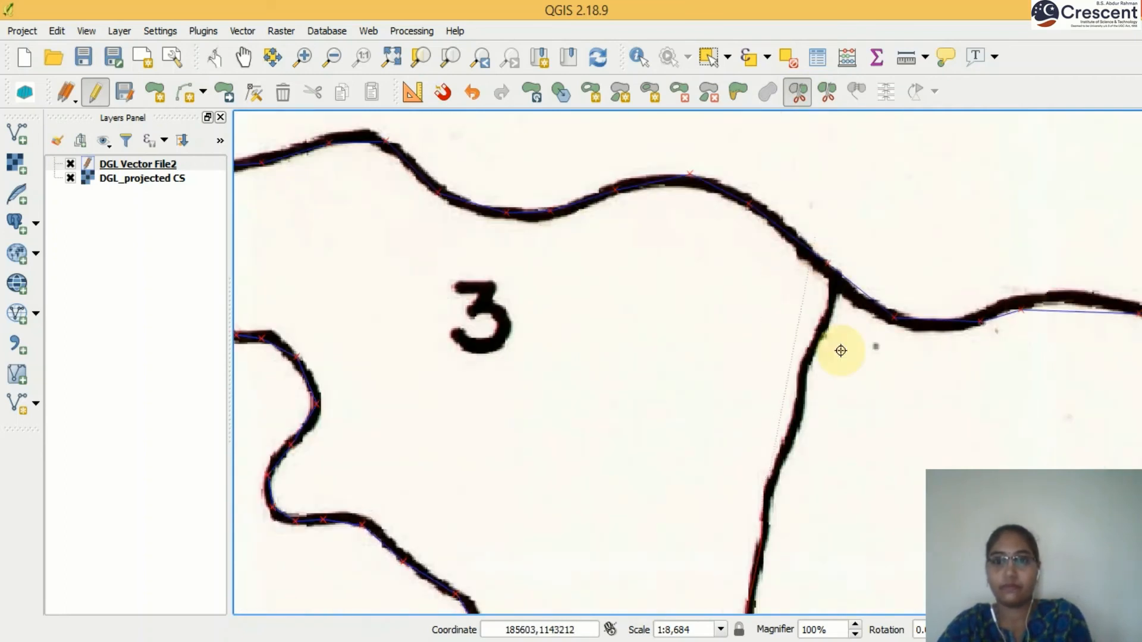
click(796, 429)
click(867, 182)
key(Right)
key(Right)
key(Right)
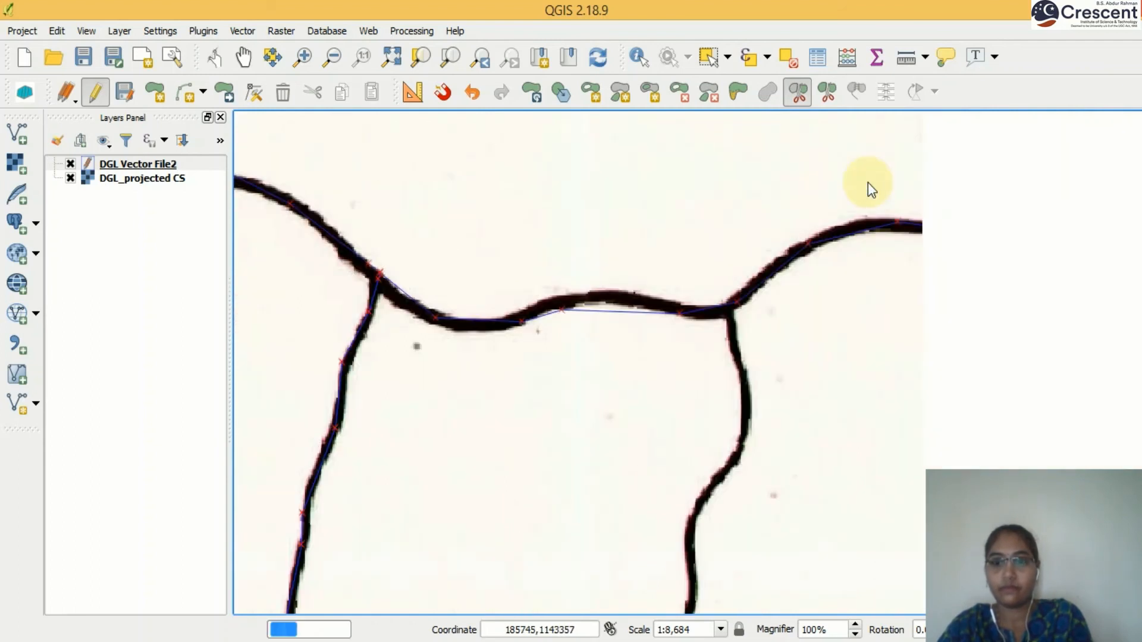
click(801, 102)
- Start a new split line above the river junction and trace the river between areas 4 and 5
click(466, 212)
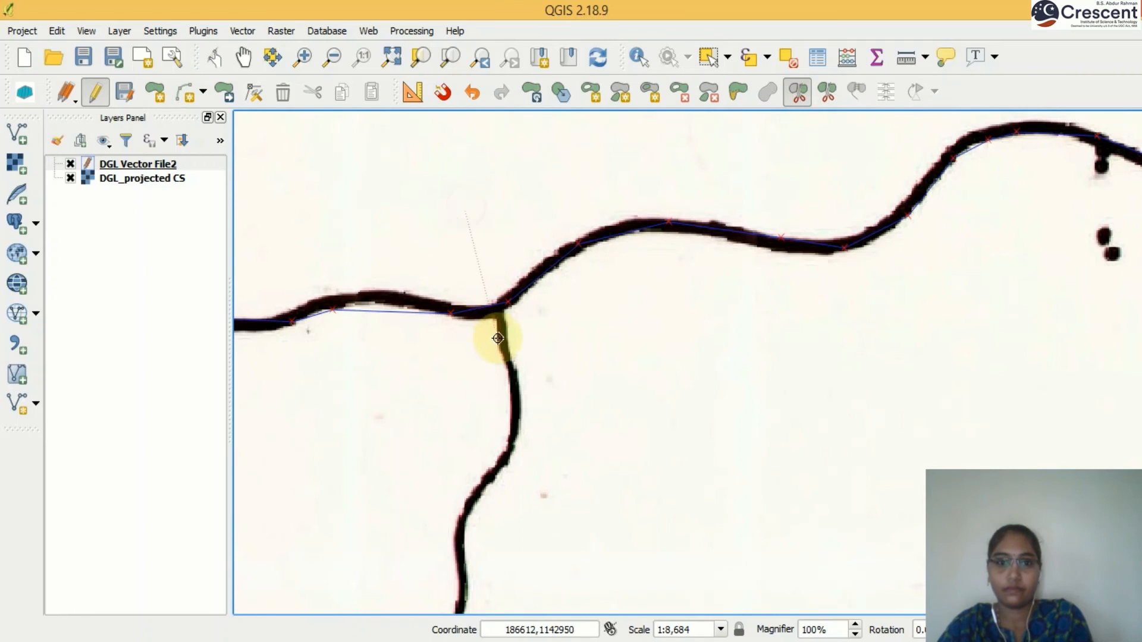
click(520, 422)
click(506, 463)
click(474, 498)
click(459, 533)
click(462, 579)
key(Down)
key(Down)
key(Down)
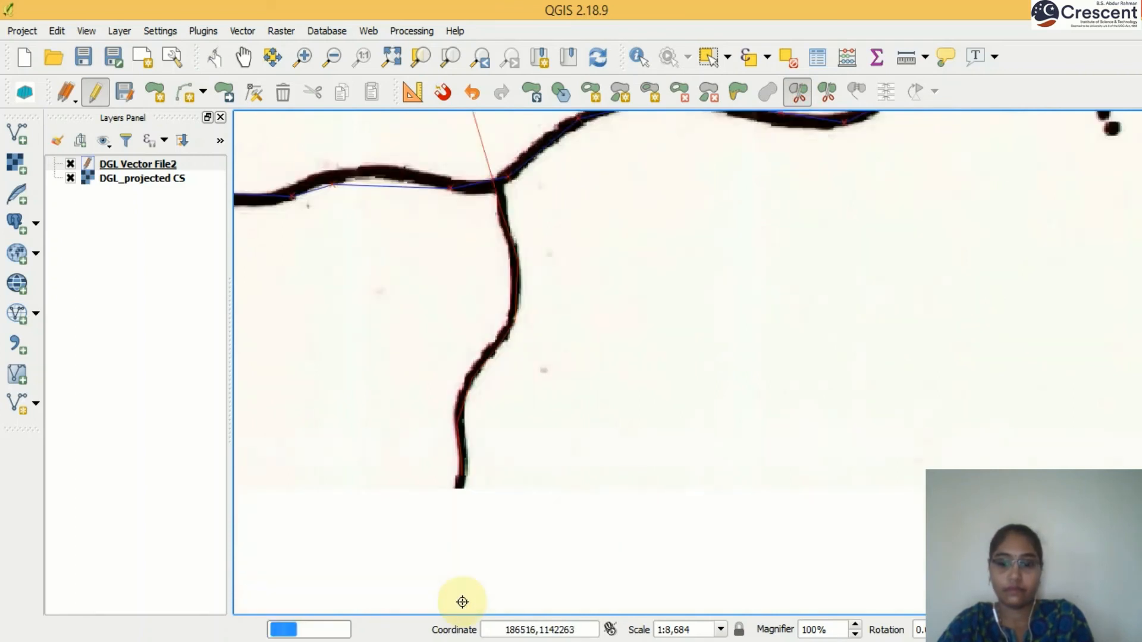
- Continue tracing the river split southward between areas 4 and 5
click(454, 247)
click(429, 280)
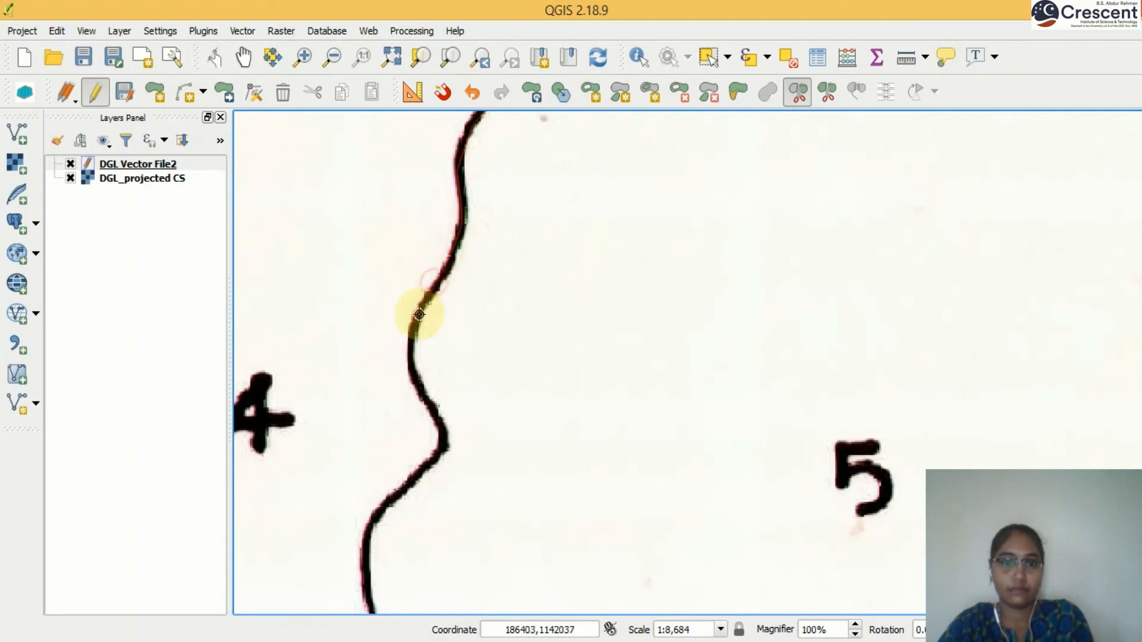
click(420, 400)
click(440, 452)
click(416, 474)
click(386, 506)
click(364, 548)
click(367, 586)
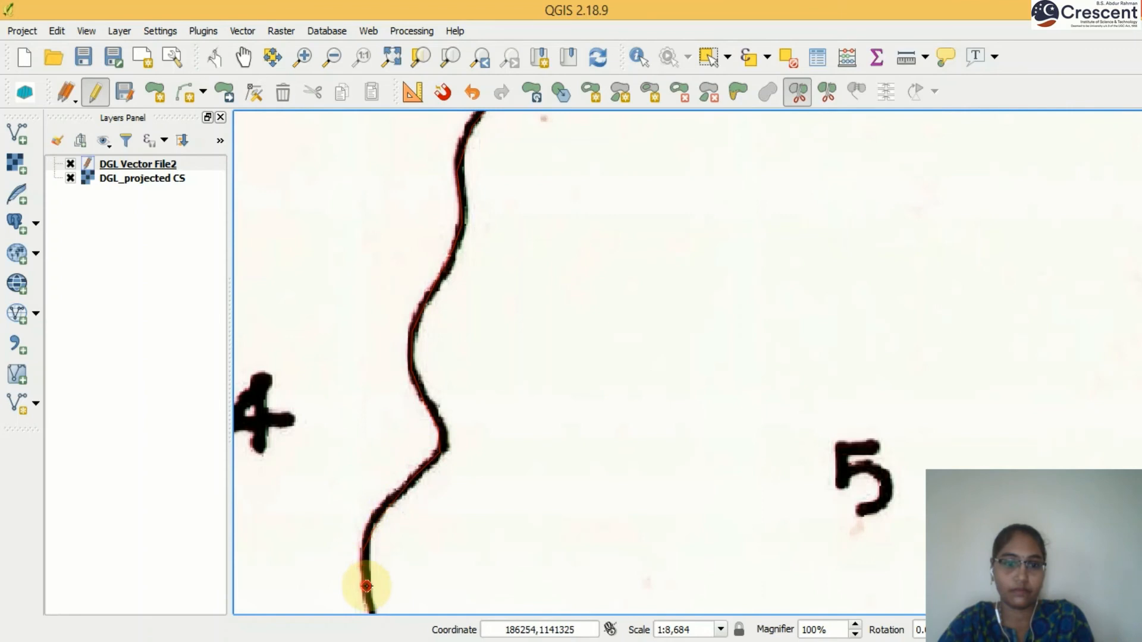
- Extend the river split down to the southern junction and past it
key(Down)
key(Down)
key(Down)
click(394, 324)
click(392, 377)
click(379, 431)
click(361, 465)
click(342, 502)
click(312, 529)
click(297, 541)
click(261, 553)
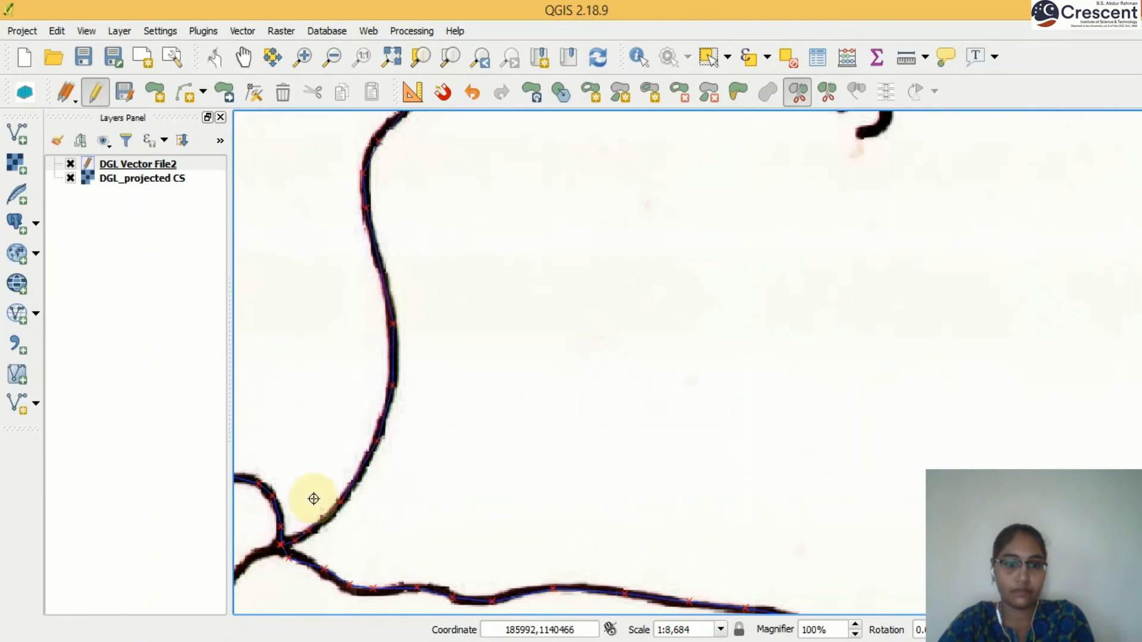
key(Right)
key(Right)
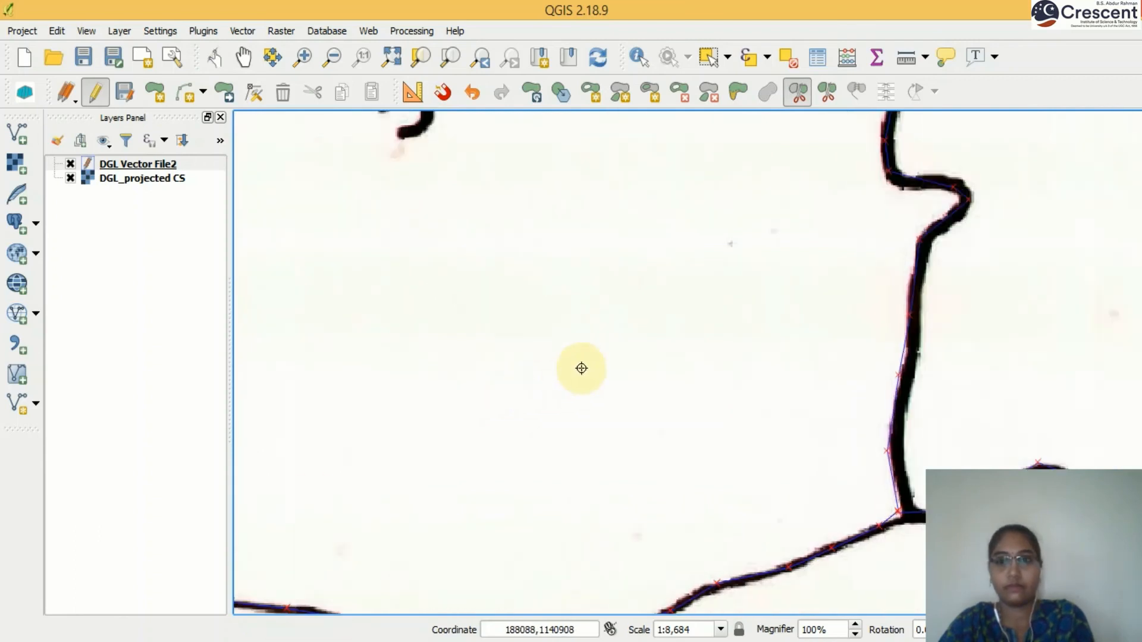
- Bring the R.F 13 area into view
scroll(581, 368, down, 4)
scroll(640, 294, up, 6)
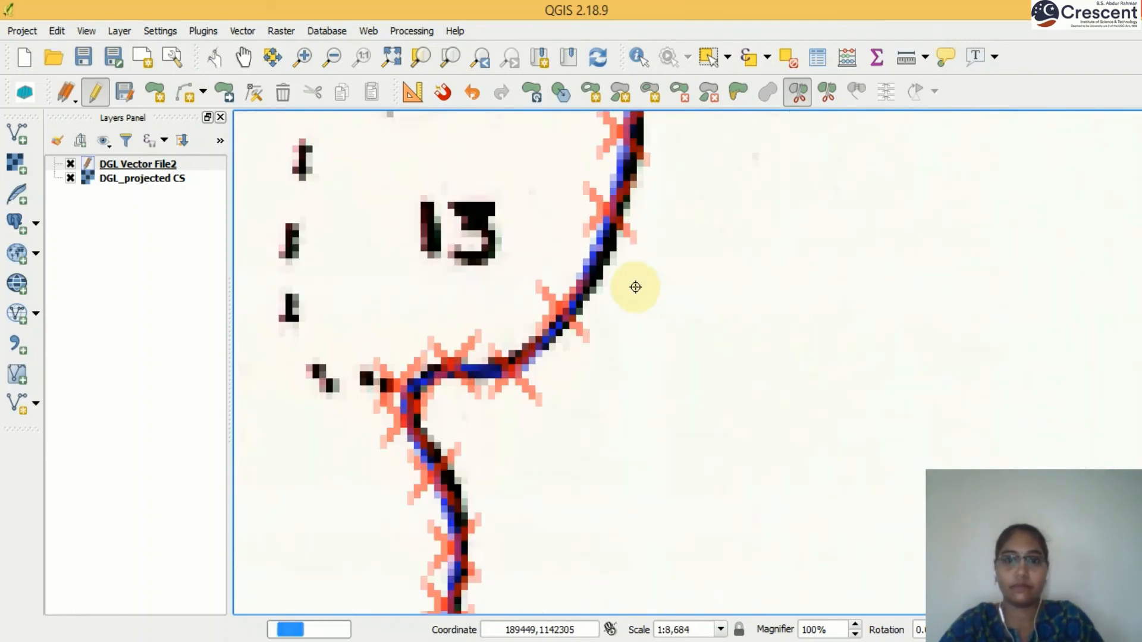
click(239, 62)
drag(332, 216, 662, 415)
scroll(766, 187, down, 1)
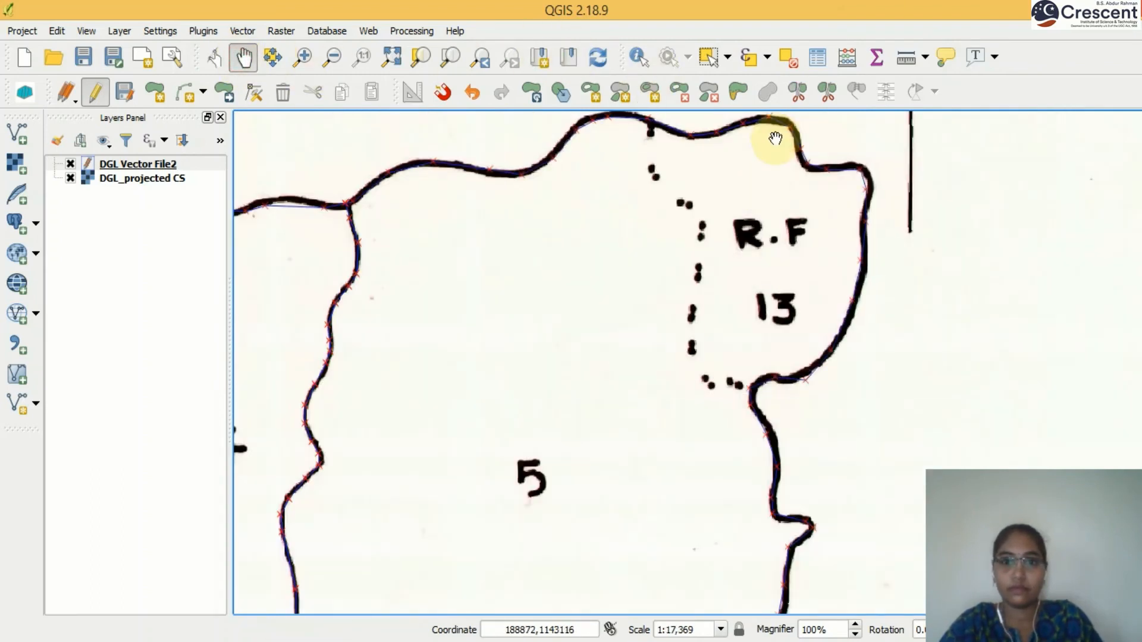
- Split R.F 13 from area 5 along the dotted line and show the whole Dindigul block sheet
click(799, 94)
click(752, 388)
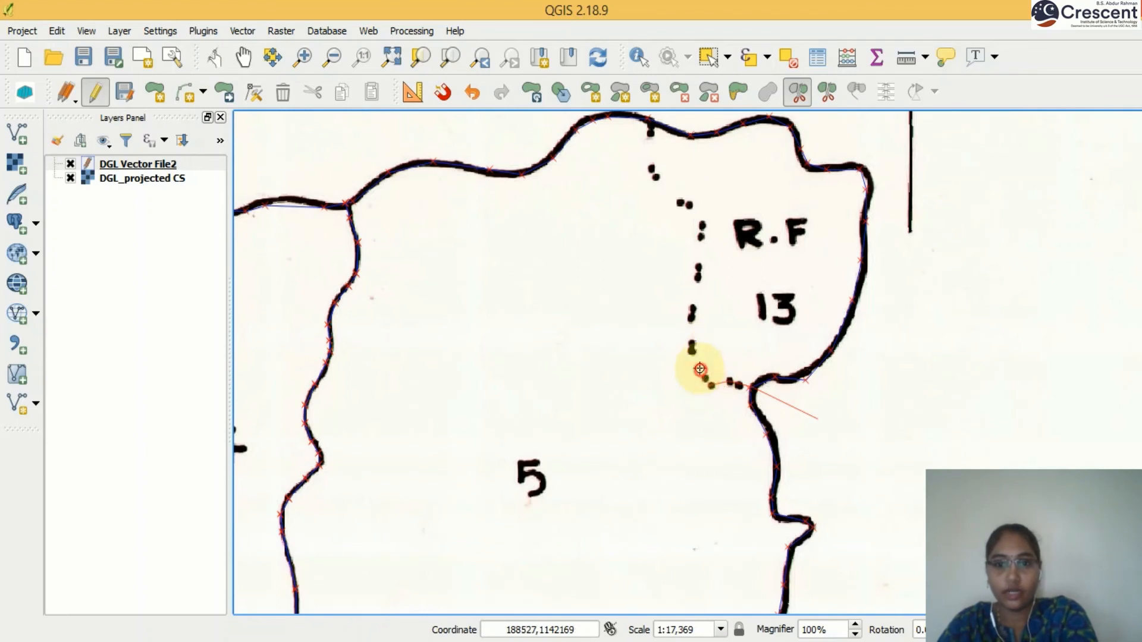
click(690, 350)
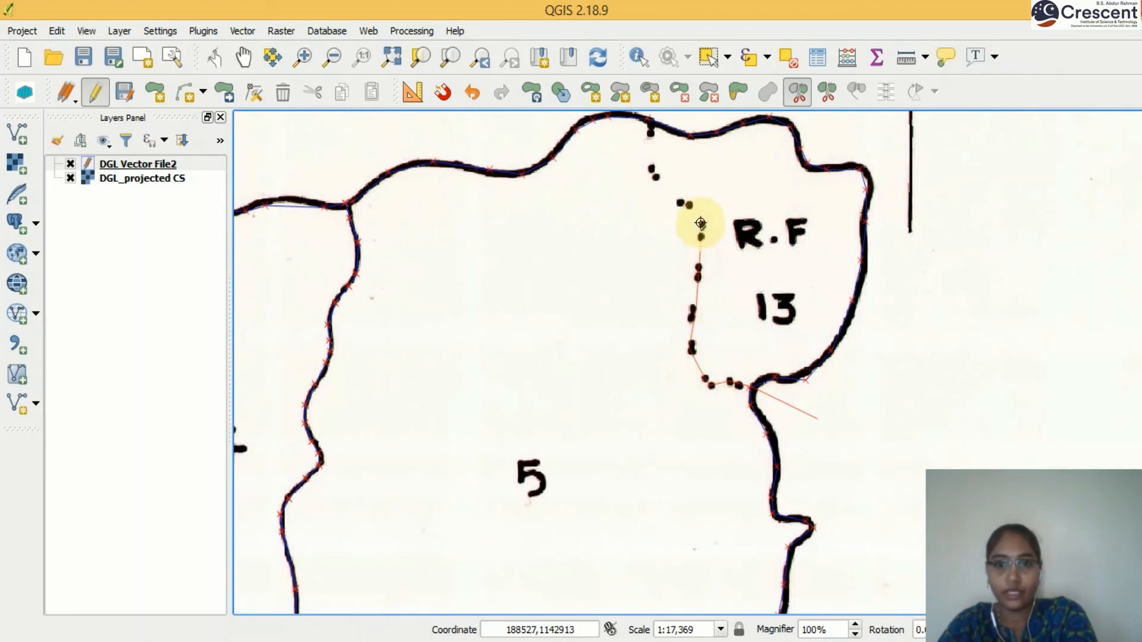
click(655, 177)
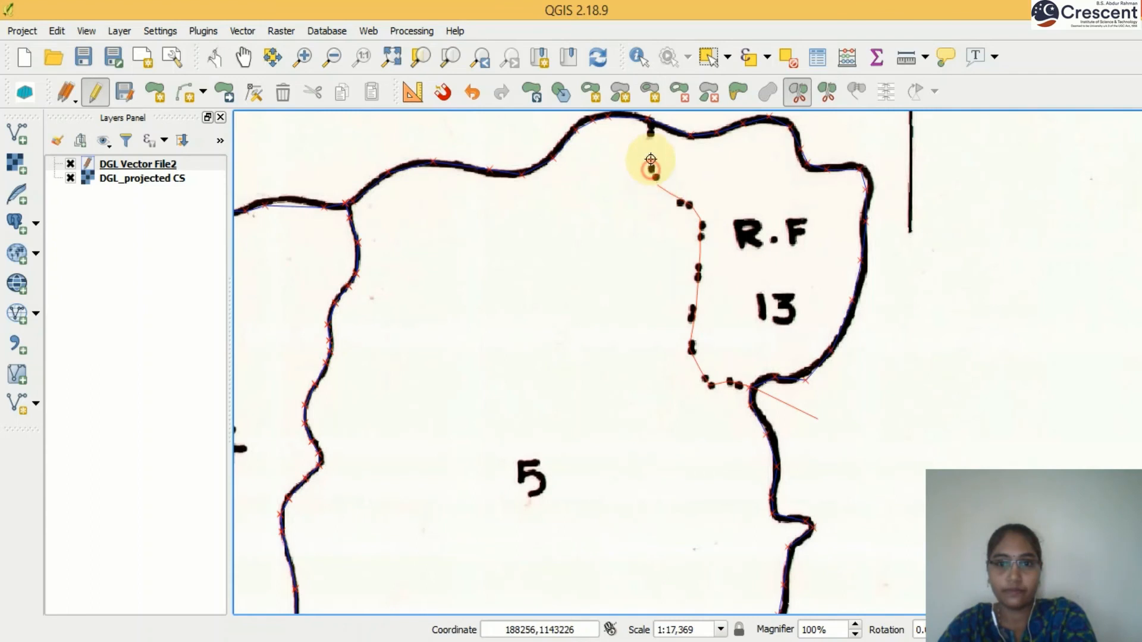
right_click(653, 115)
key(Up)
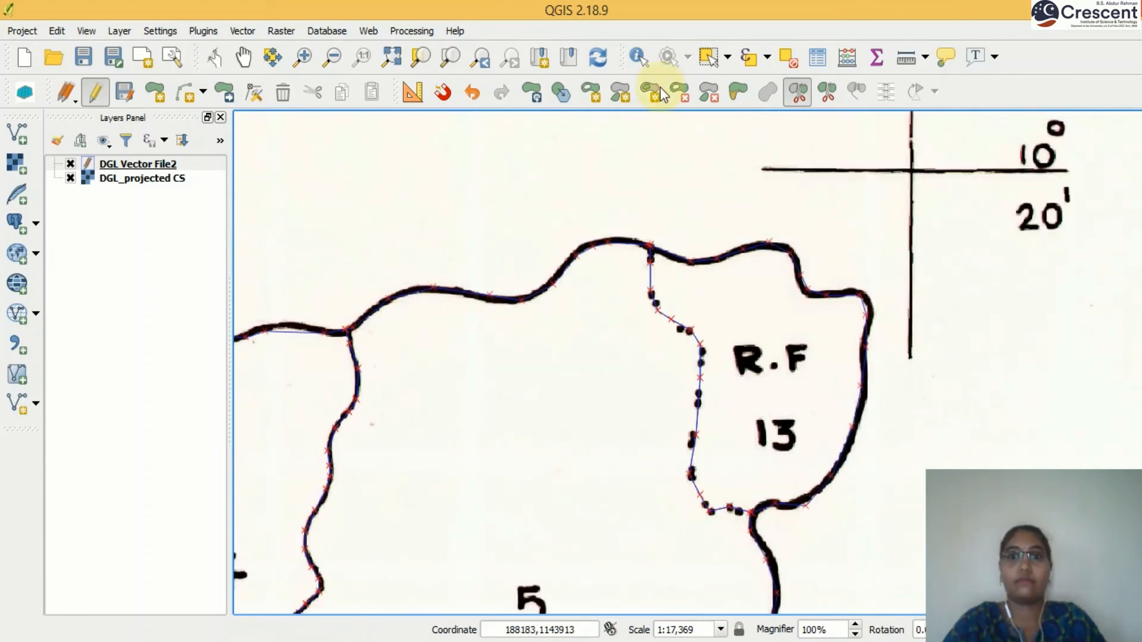
click(390, 58)
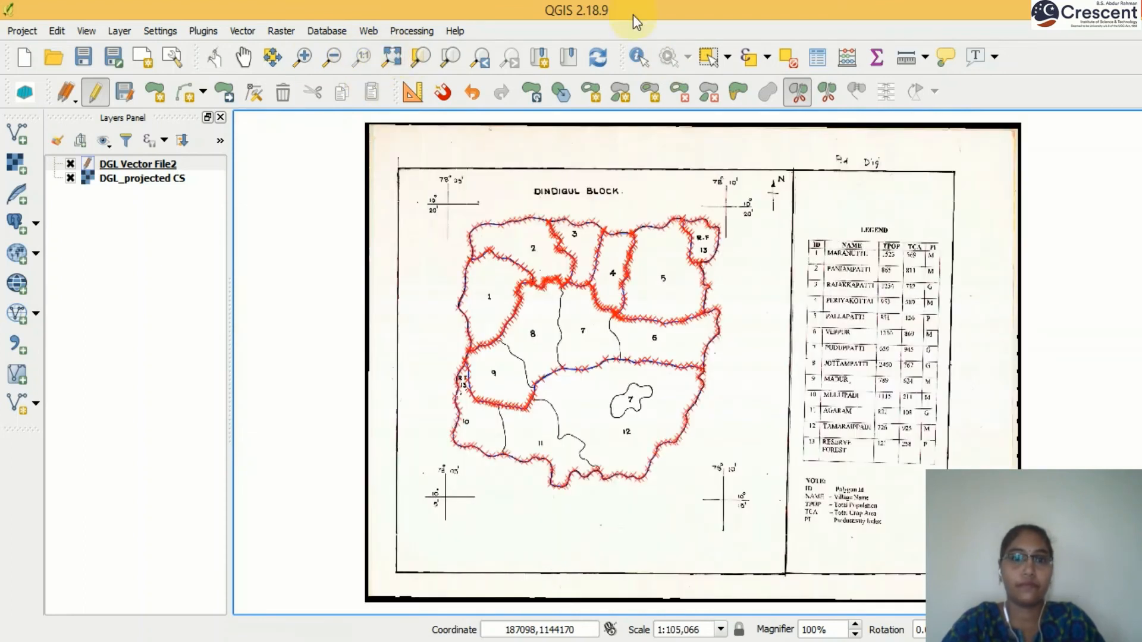
- Save the village layer edits and stop editing
click(123, 93)
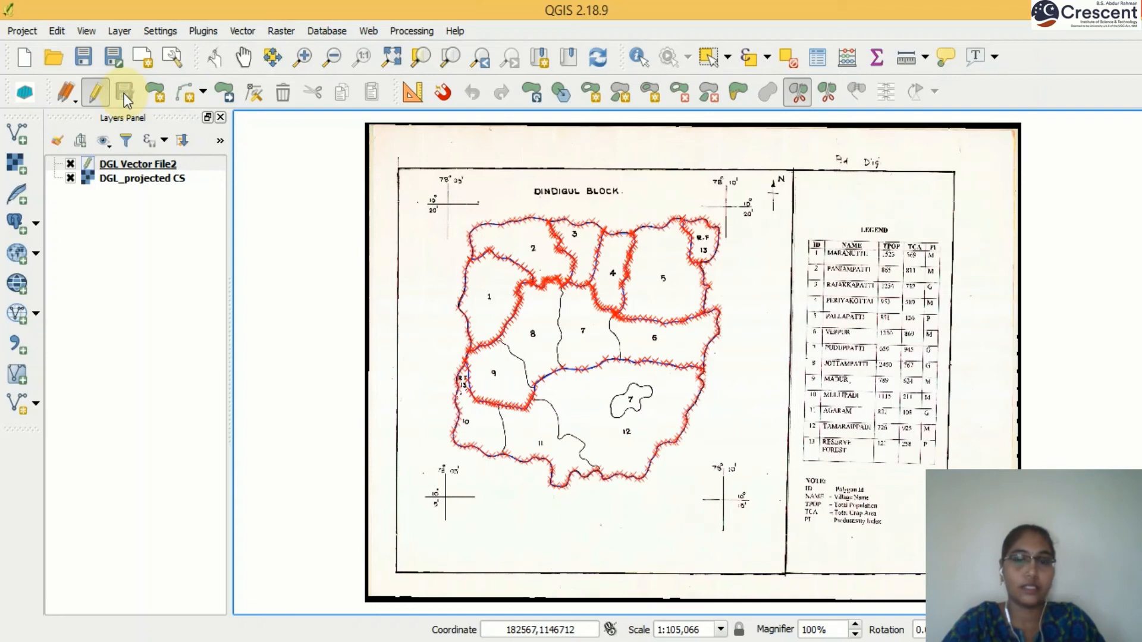
click(92, 92)
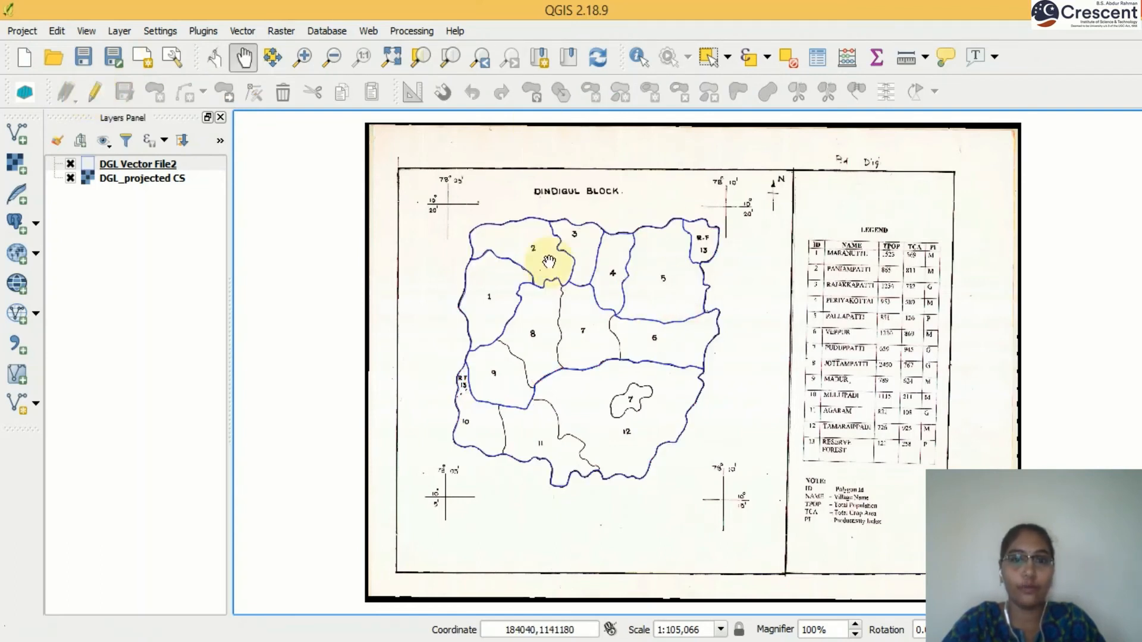
scroll(494, 296, up, 1)
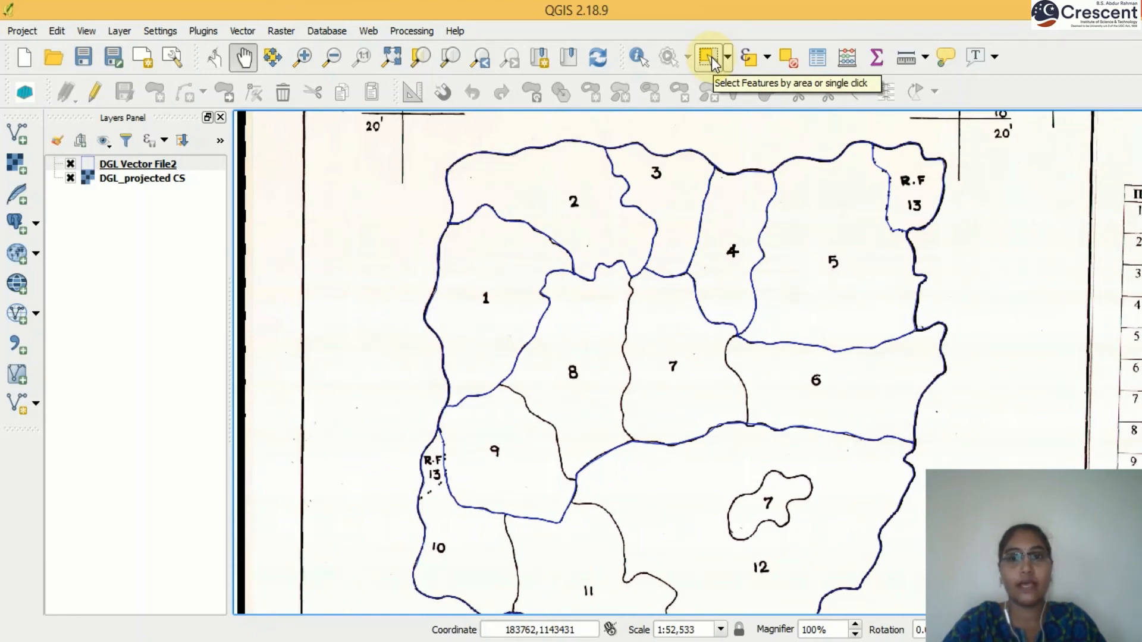
- Select polygons 1–5, R.F 13 and area 6 to confirm each is a separate feature
click(708, 57)
click(530, 310)
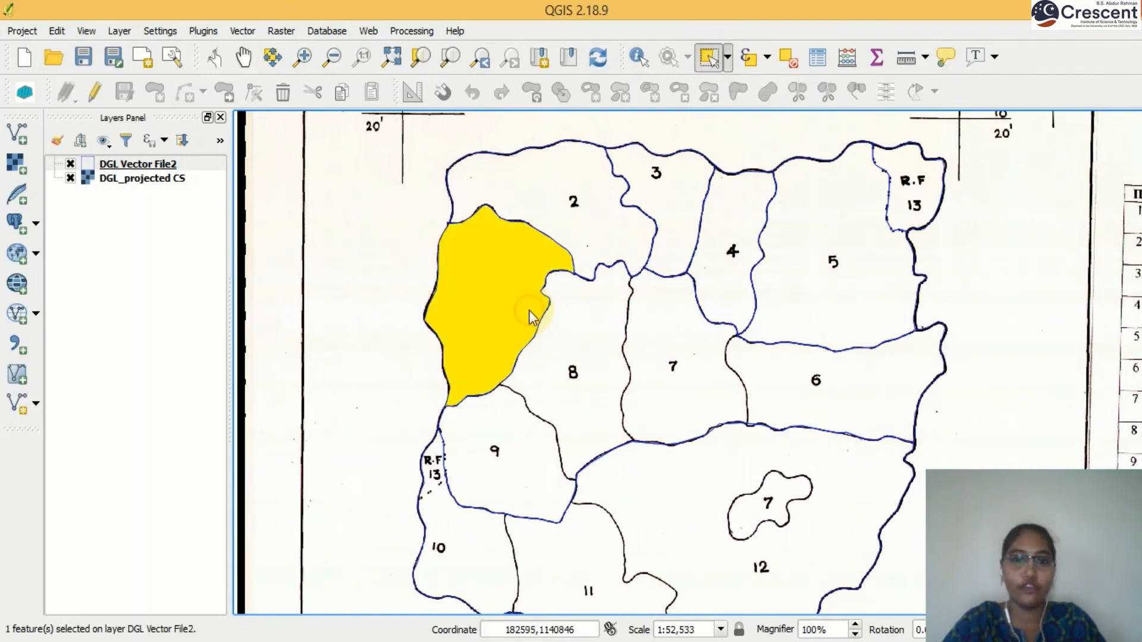
click(603, 215)
click(658, 194)
click(751, 252)
click(834, 263)
click(910, 205)
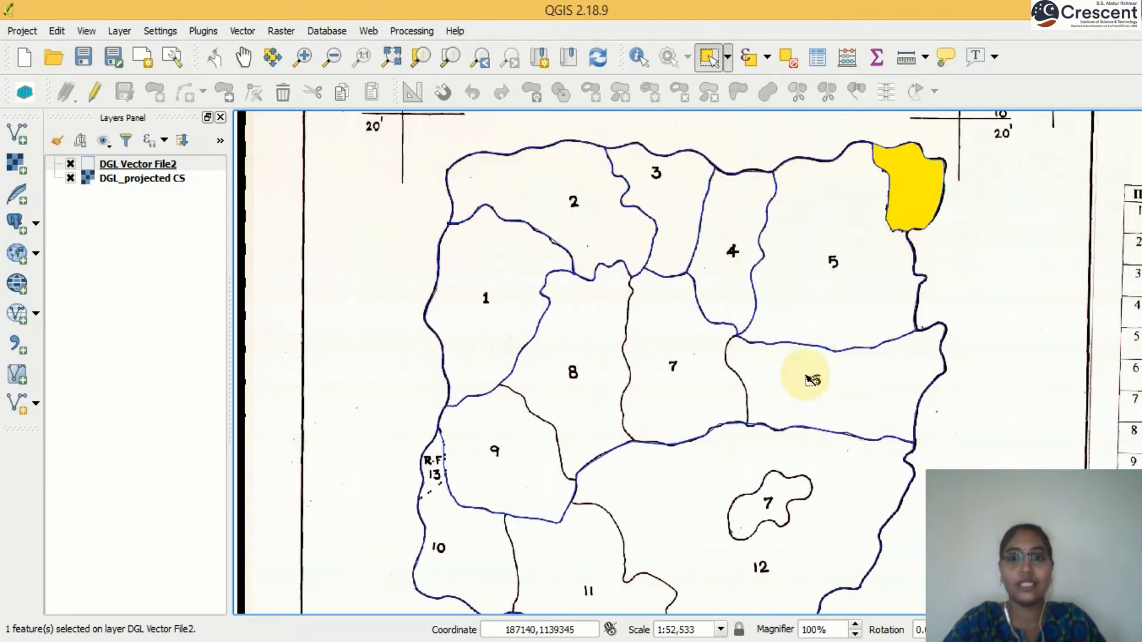
click(809, 379)
click(479, 287)
click(591, 210)
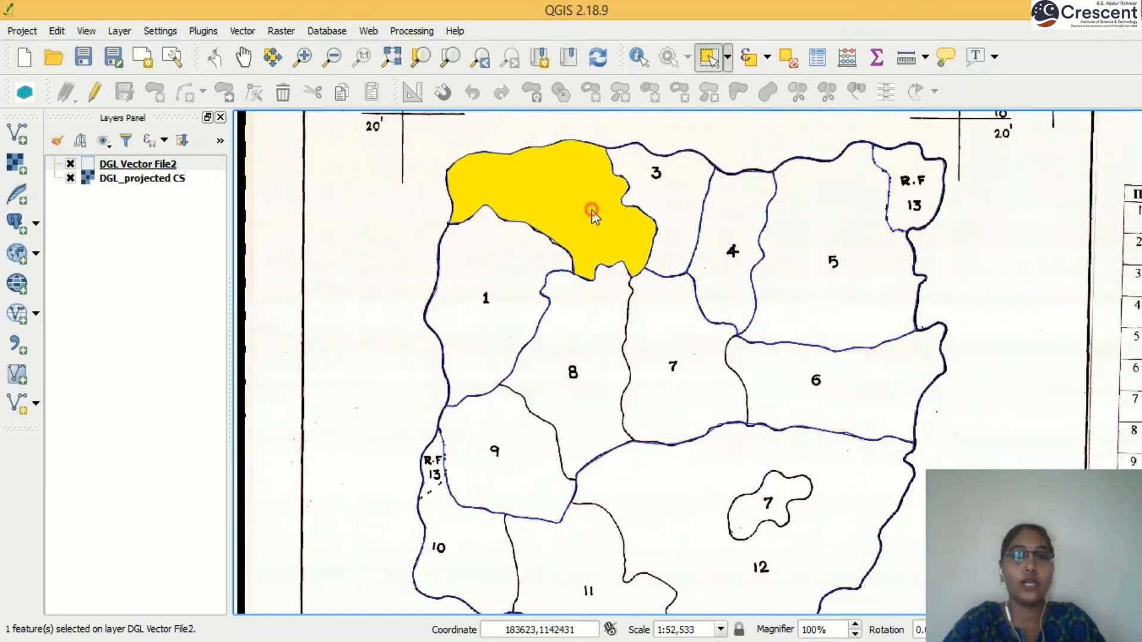
click(735, 255)
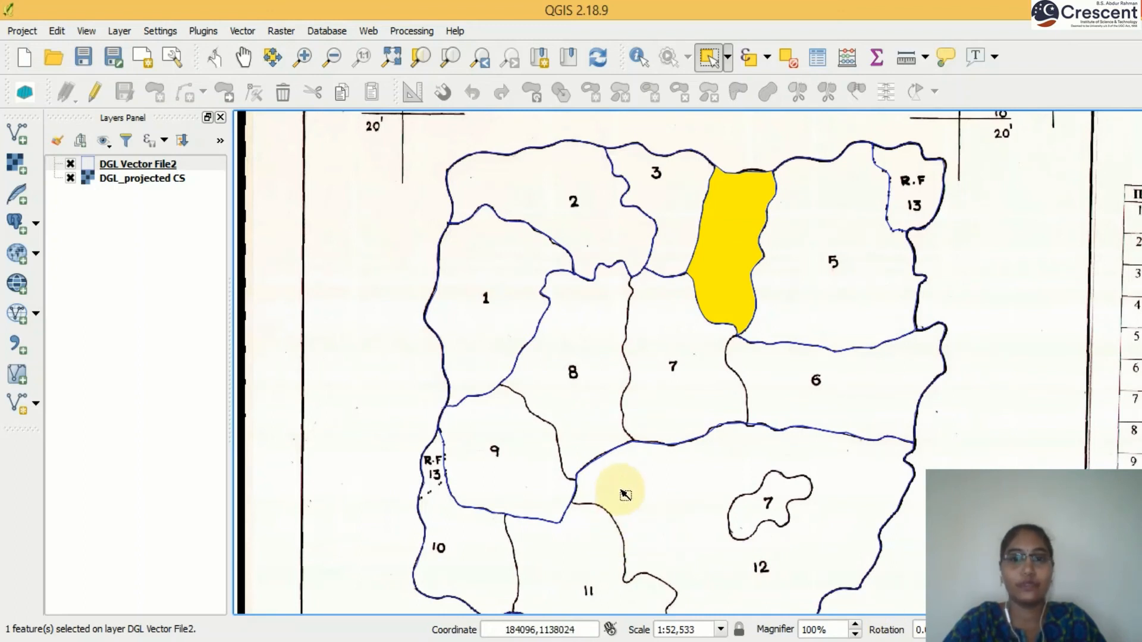
click(147, 165)
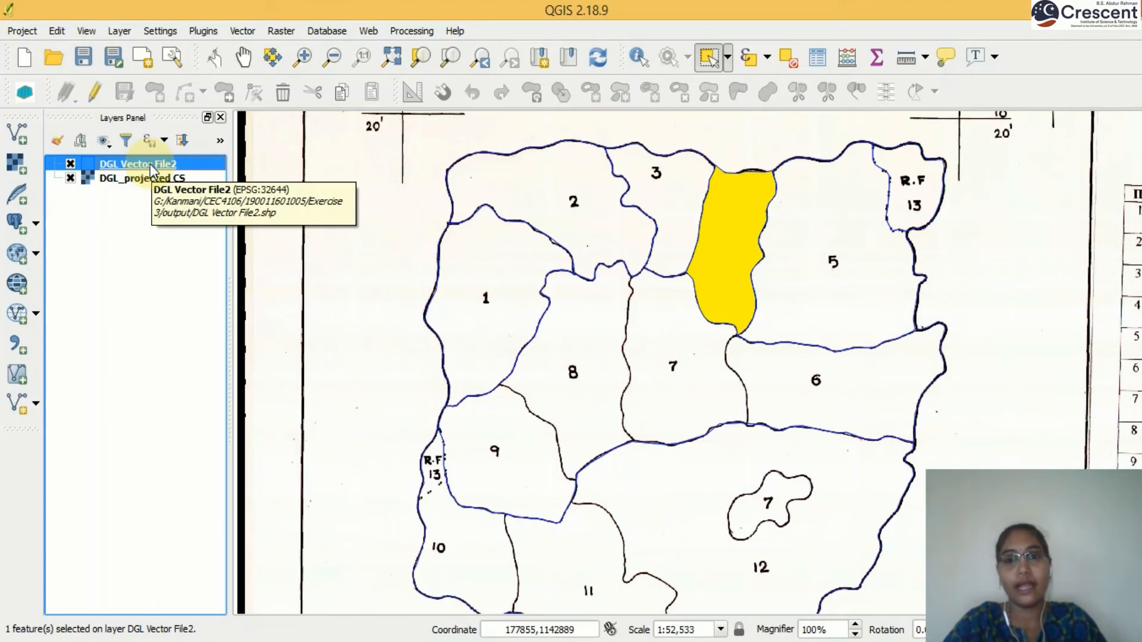
- Remove the DGL Vector File2 layer and make DGL_Completed the active layer
right_click(111, 165)
click(157, 215)
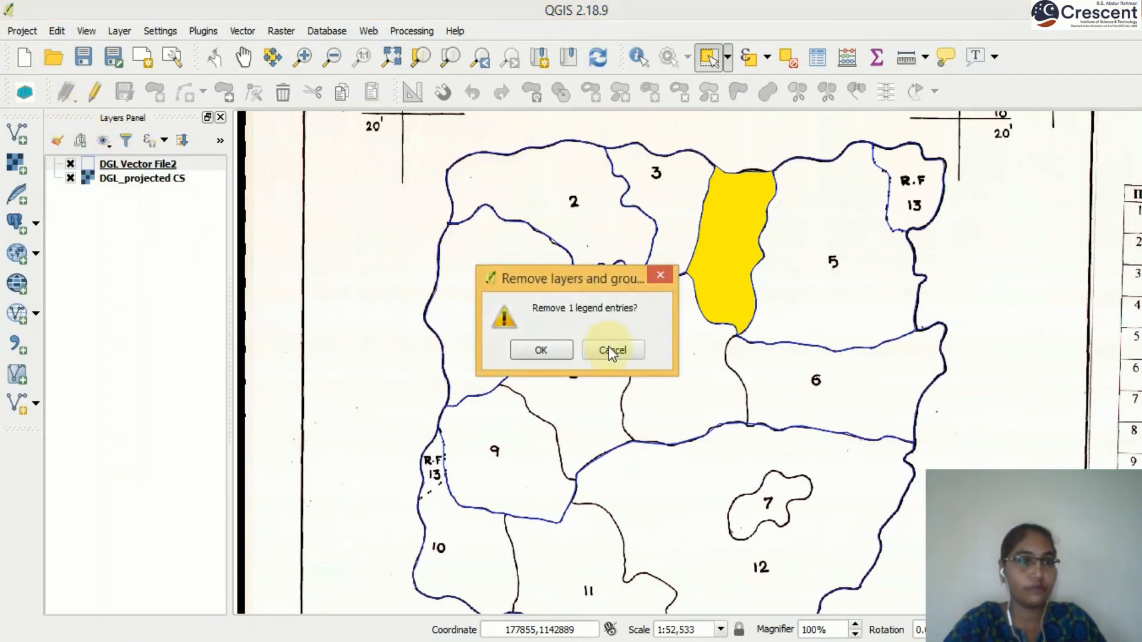
click(541, 351)
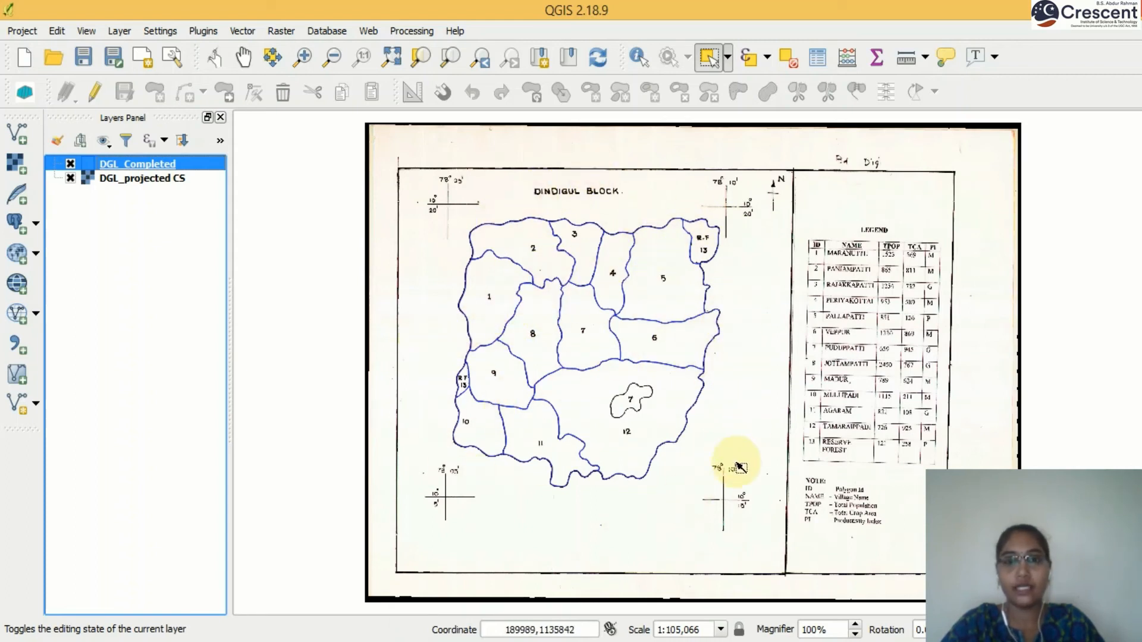
click(169, 164)
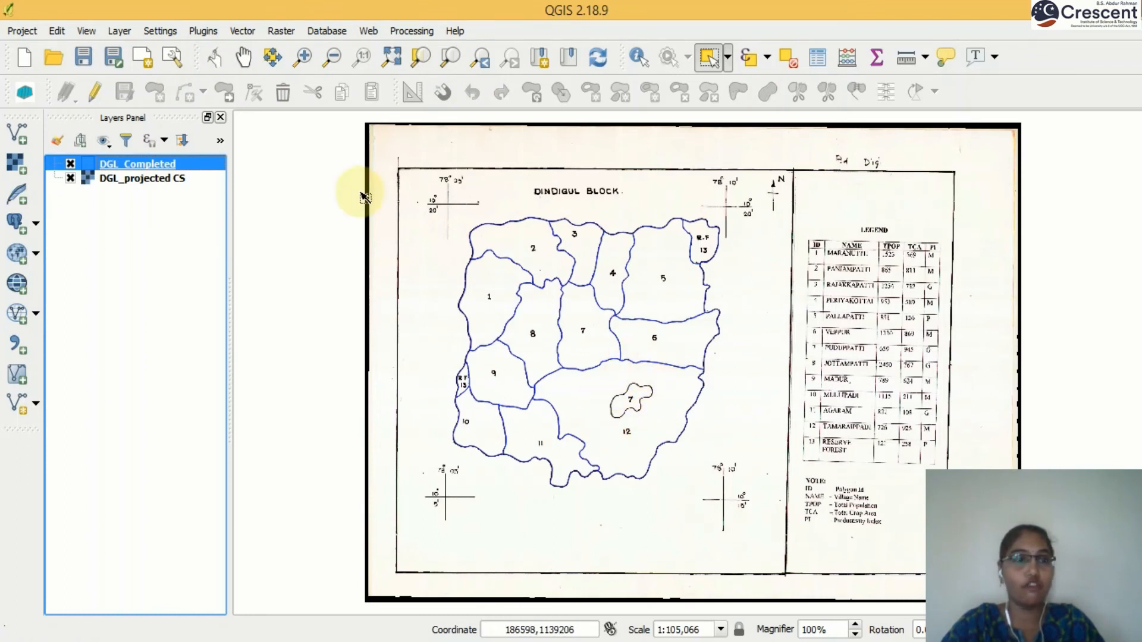
- Start editing DGL_Completed and zoom in on island 7 inside village 12, clearing the selection
click(95, 92)
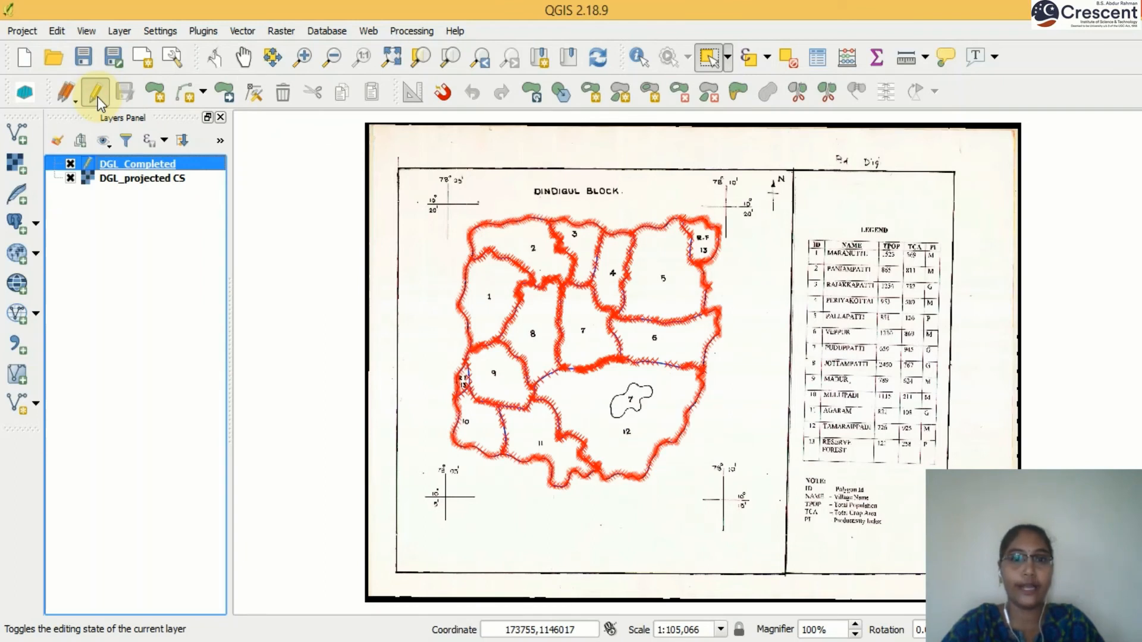
click(303, 57)
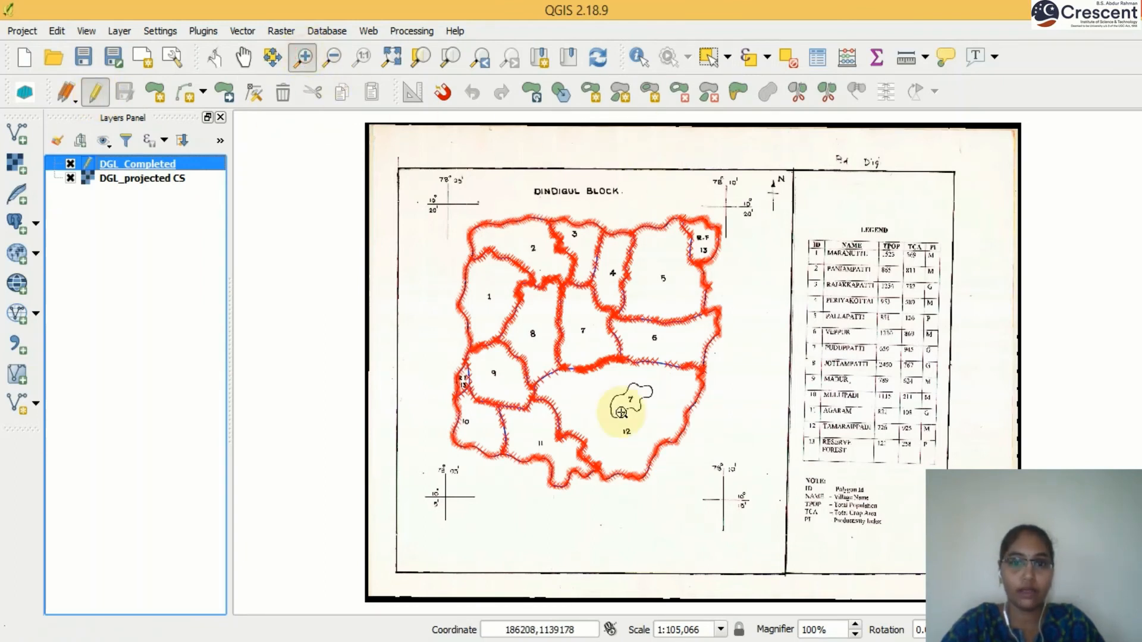
drag(591, 349, 684, 446)
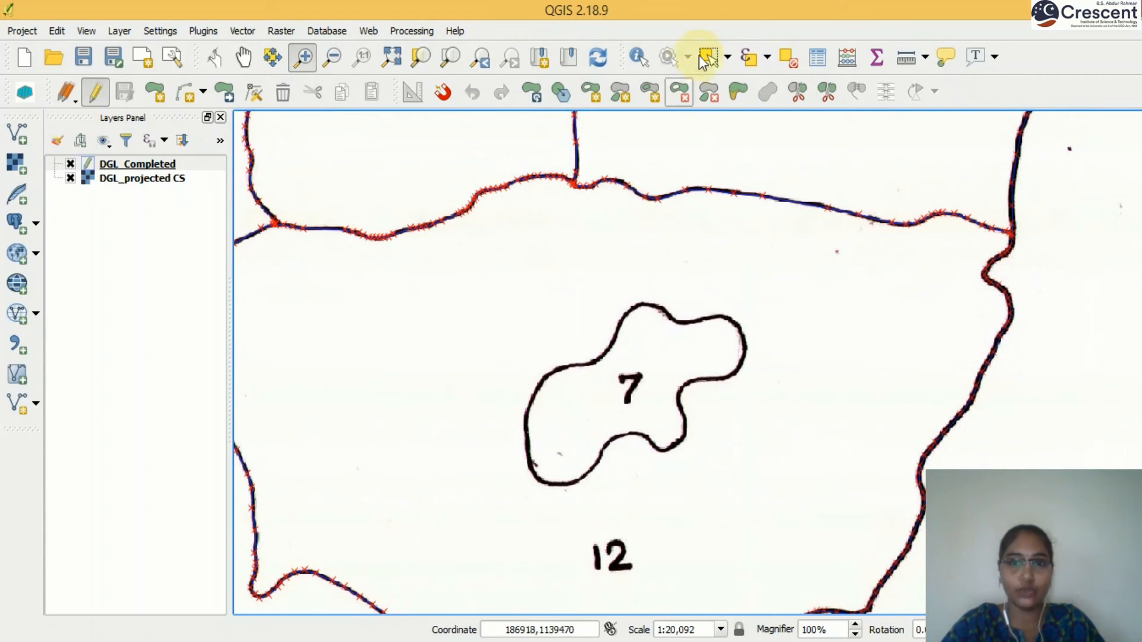
click(707, 57)
click(826, 408)
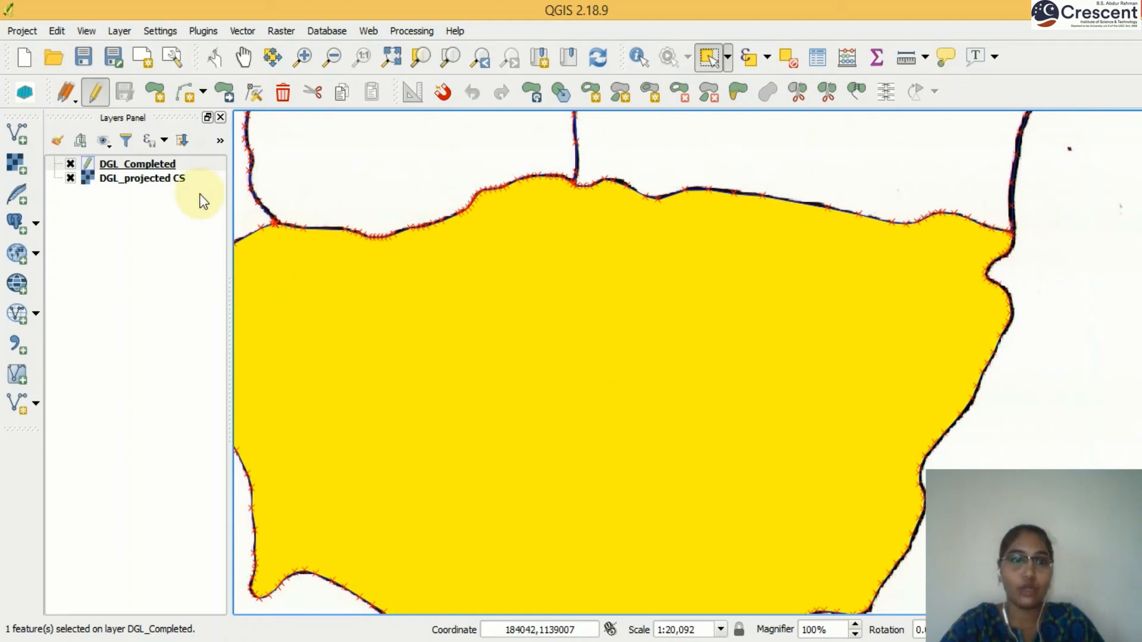
click(152, 164)
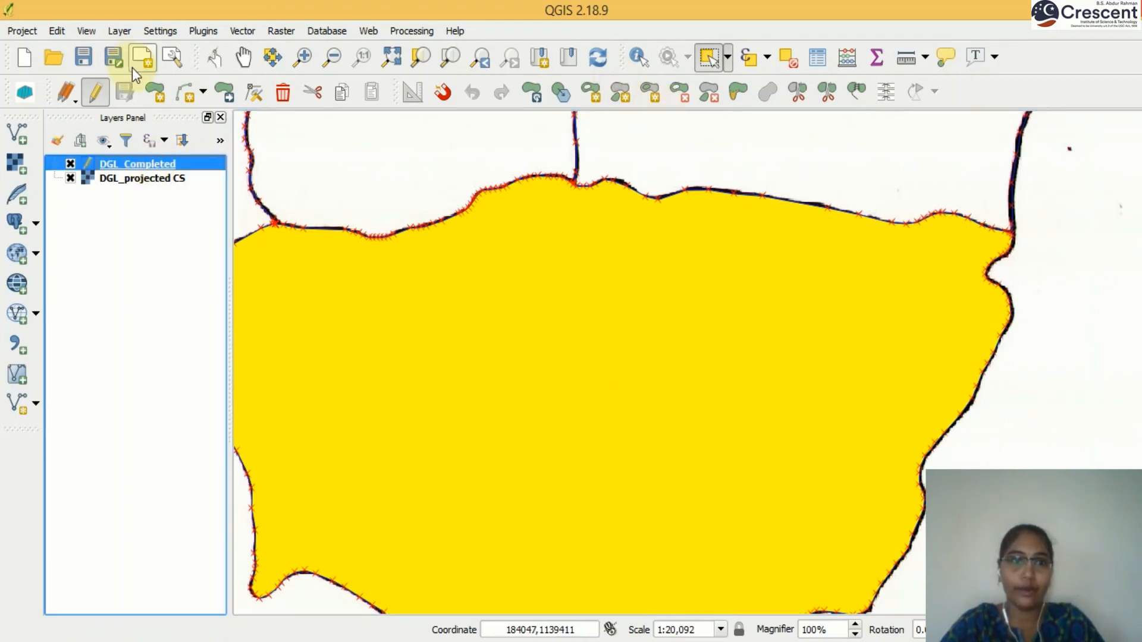
click(787, 57)
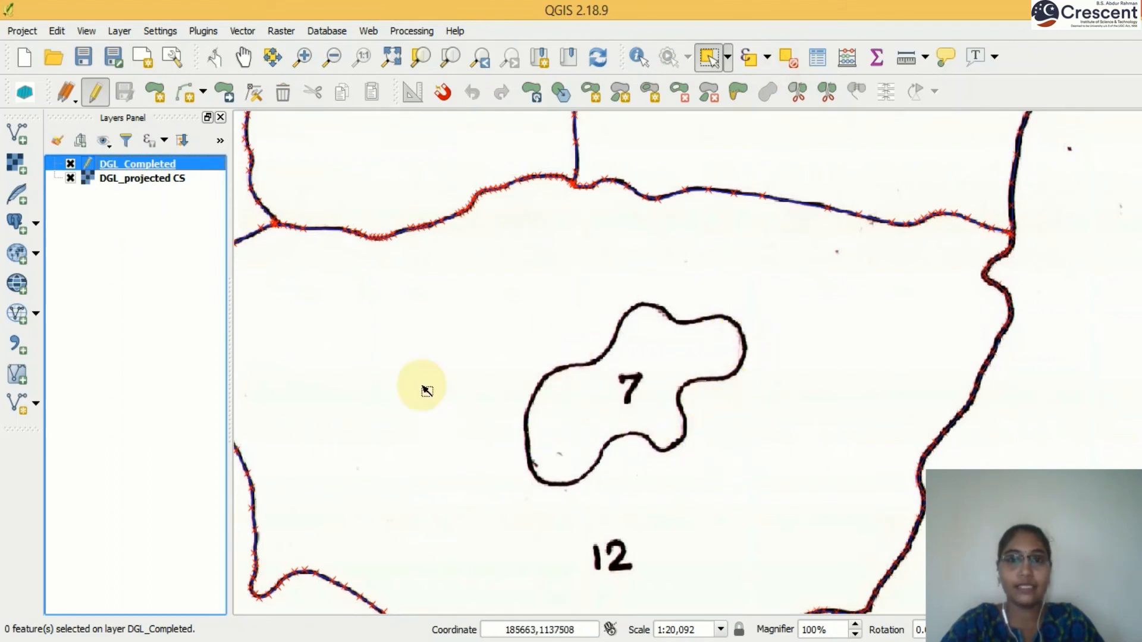
- With Fill Ring, trace island 7's left side and top edge
click(653, 95)
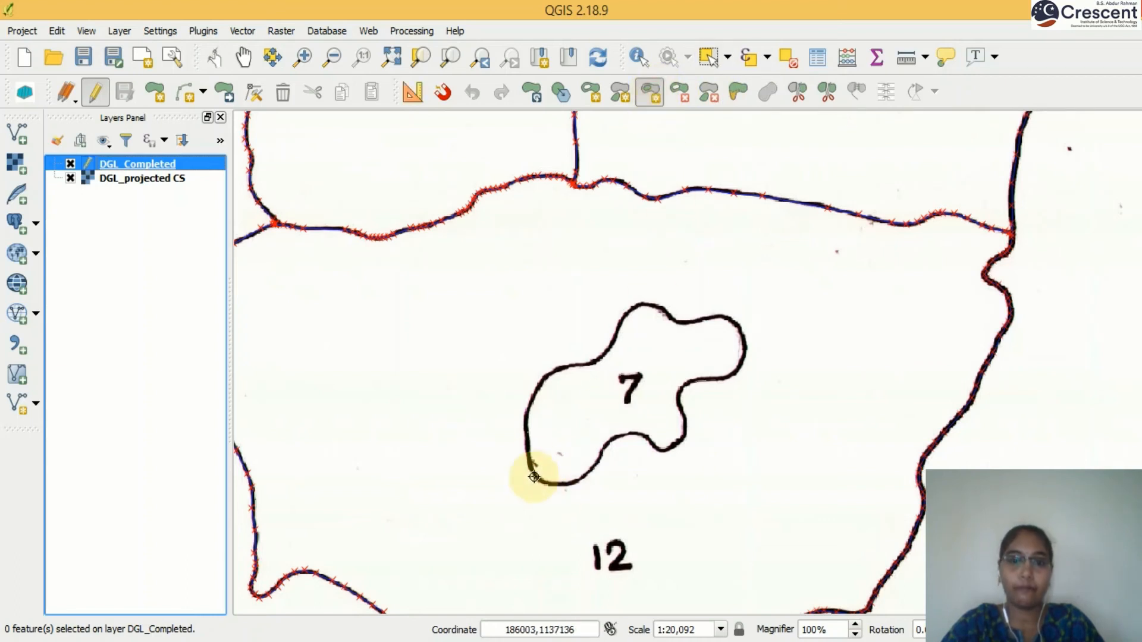
click(530, 470)
click(529, 449)
click(526, 408)
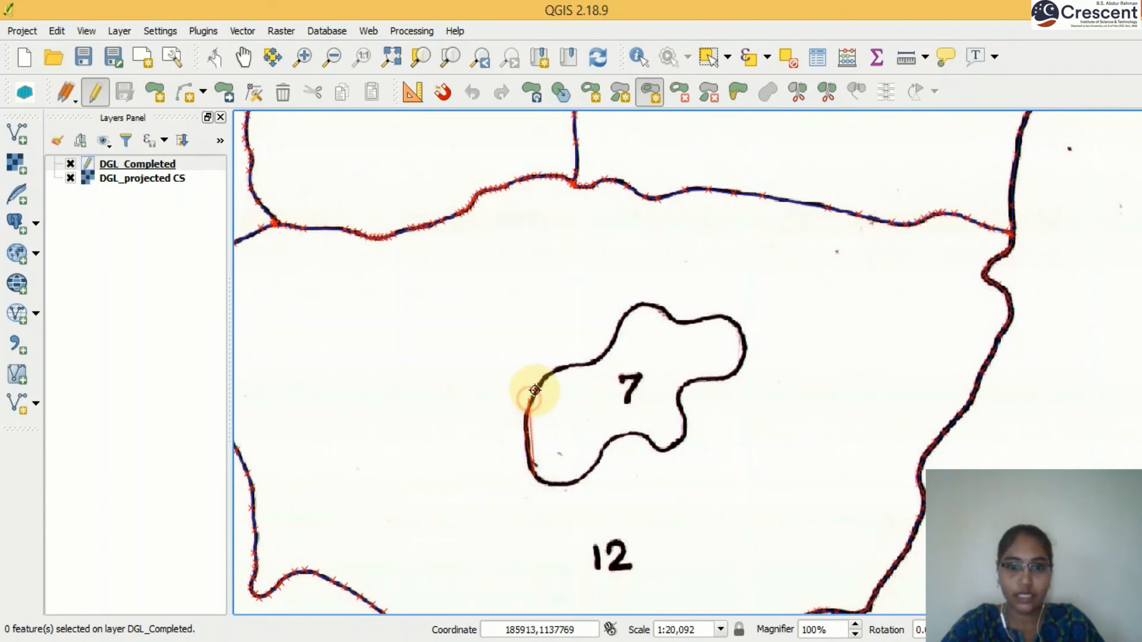
scroll(542, 381, down, 1)
scroll(541, 381, up, 2)
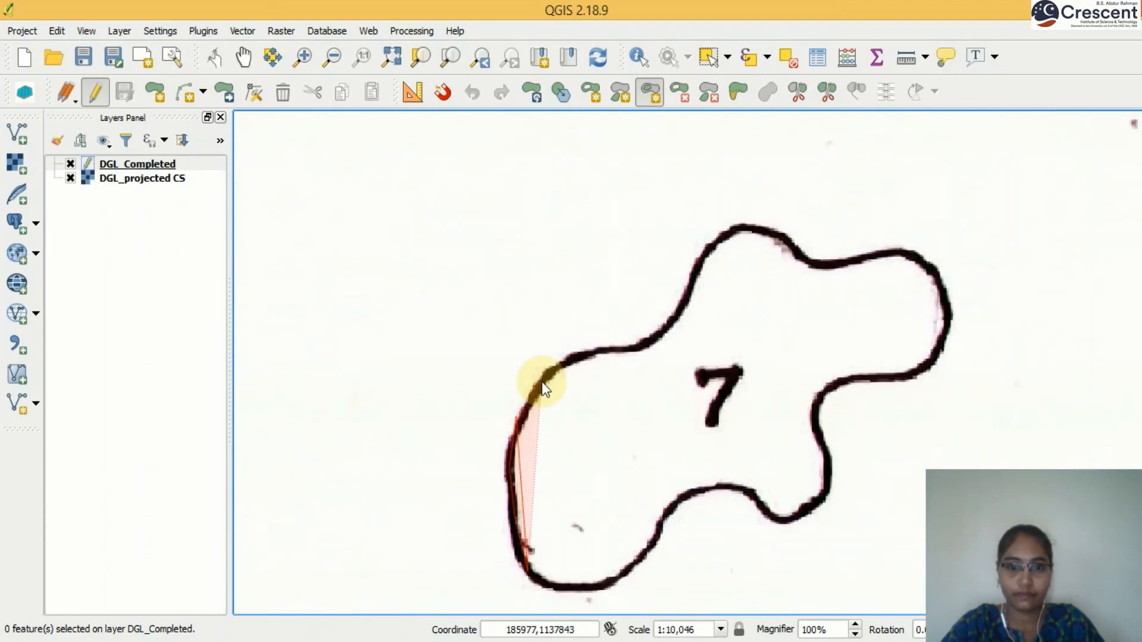
click(546, 376)
click(578, 364)
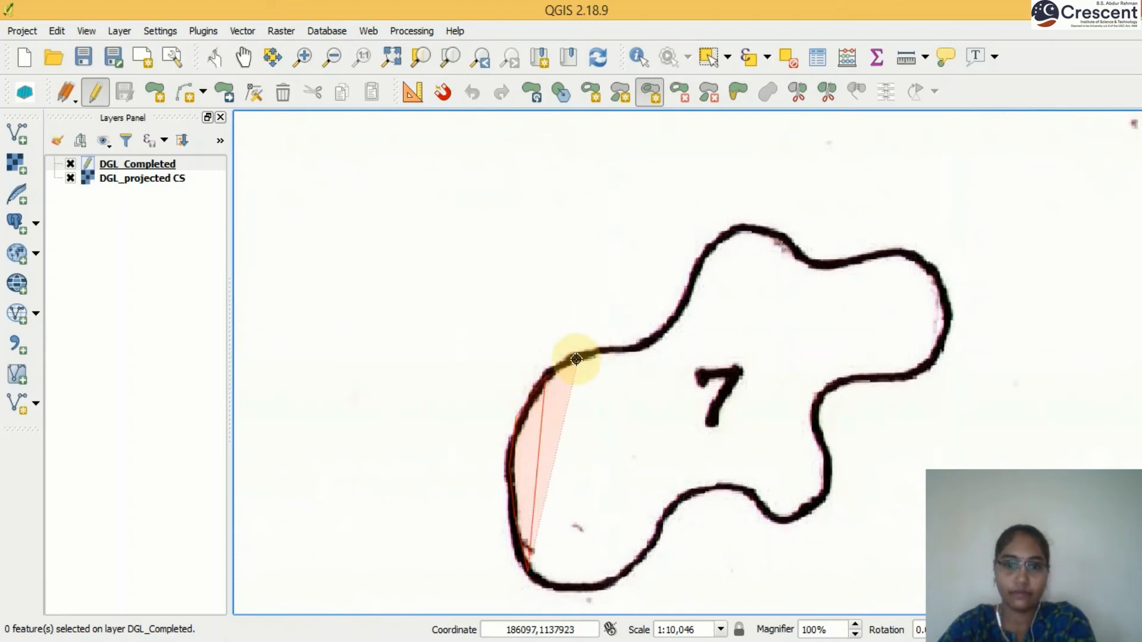
click(621, 349)
click(656, 340)
click(675, 314)
click(694, 274)
click(707, 251)
click(726, 232)
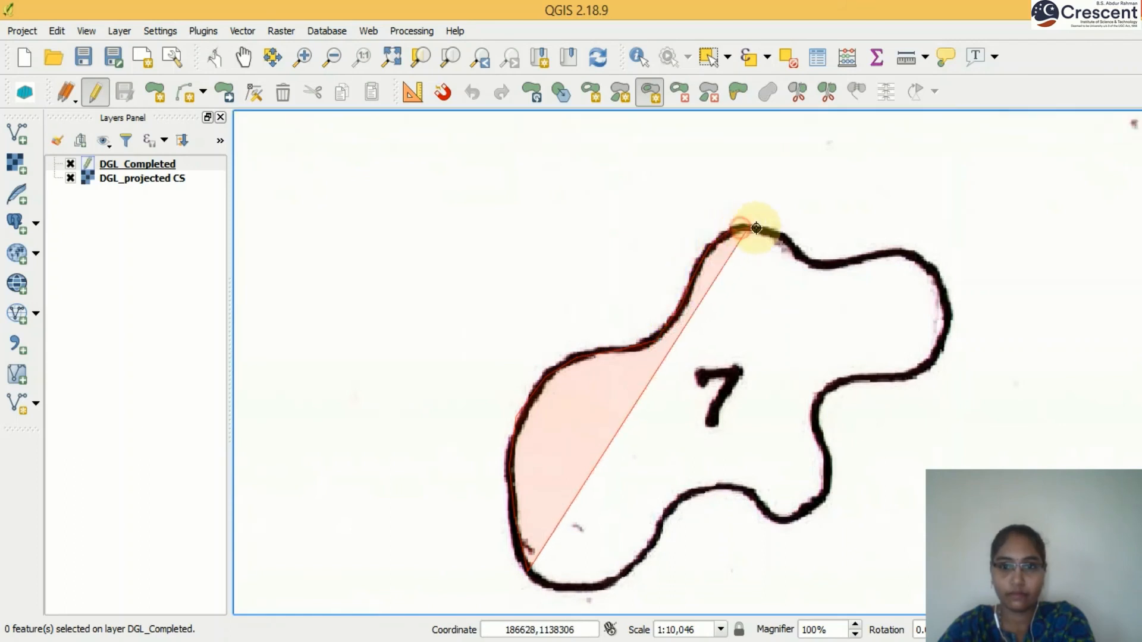
click(756, 229)
click(785, 239)
click(807, 260)
click(834, 266)
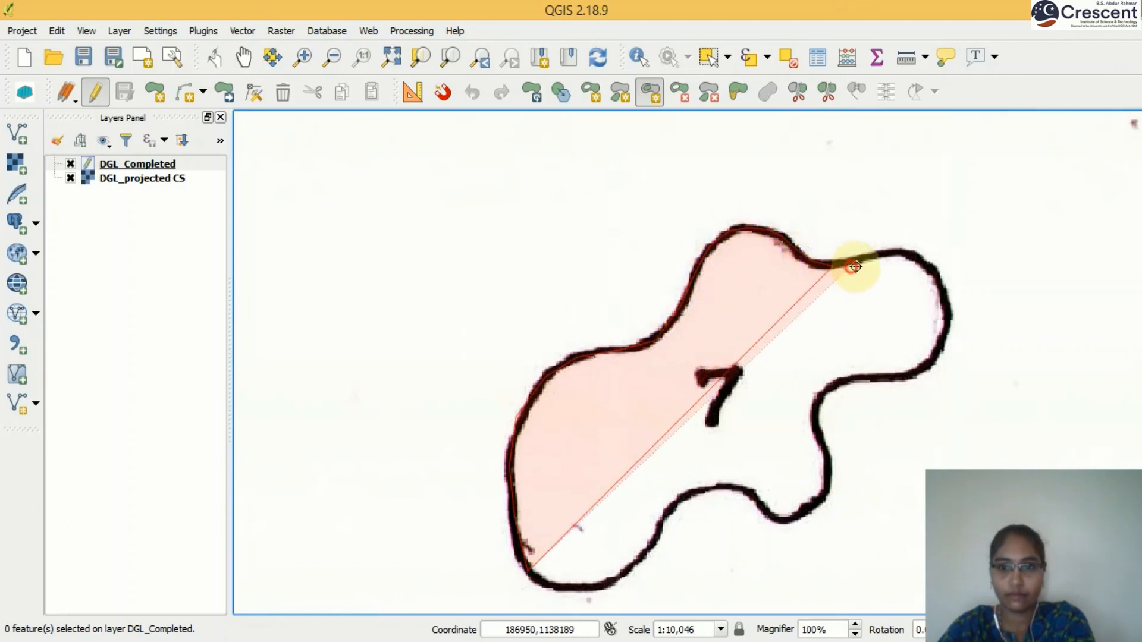
click(860, 263)
click(902, 256)
click(917, 260)
- Trace the right lobe and lower edge, close the ring, and give it id 100
click(936, 281)
click(948, 312)
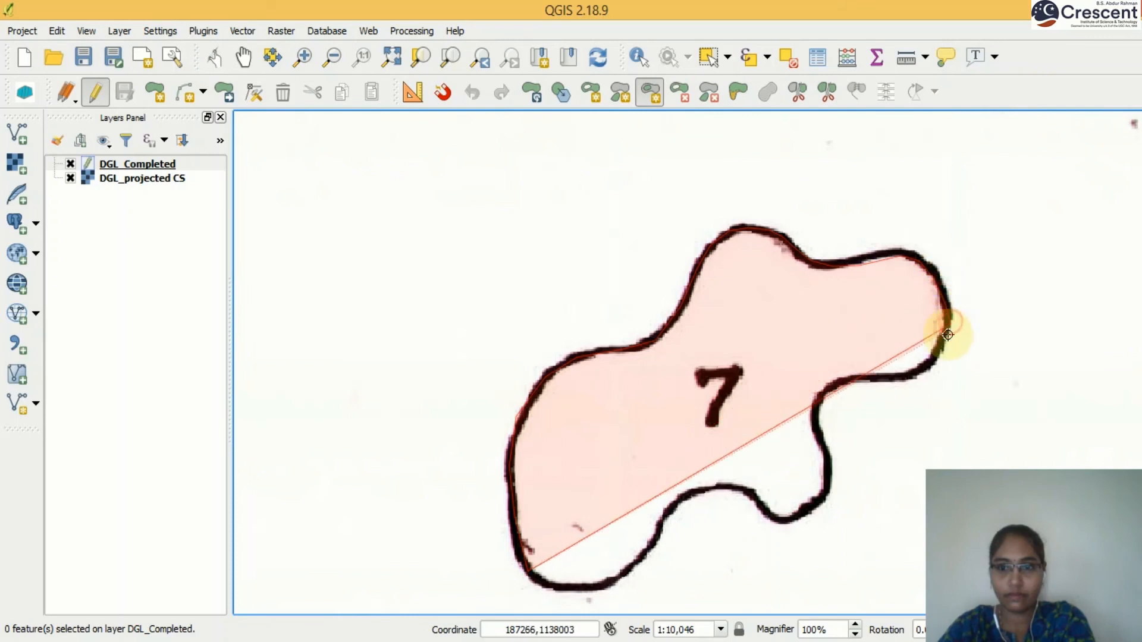
click(948, 338)
click(933, 364)
click(912, 373)
click(880, 377)
click(831, 388)
click(811, 413)
click(826, 460)
click(828, 491)
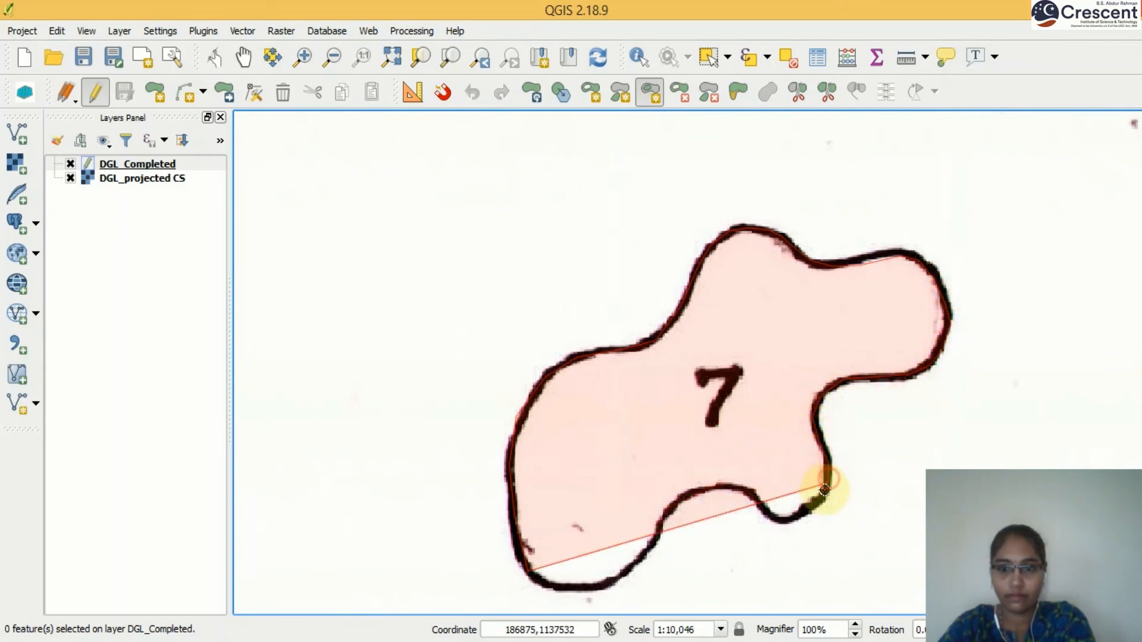
click(808, 510)
click(786, 525)
click(760, 509)
click(744, 491)
click(710, 487)
click(681, 500)
click(663, 525)
click(644, 555)
click(615, 583)
click(594, 588)
click(564, 588)
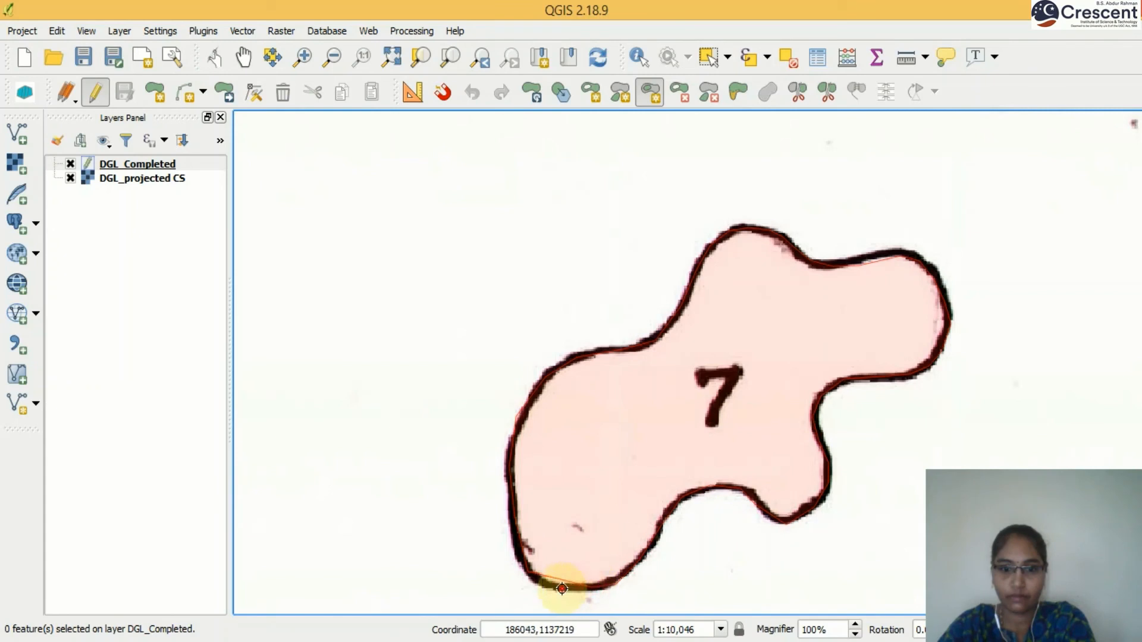
right_click(536, 582)
text(100)
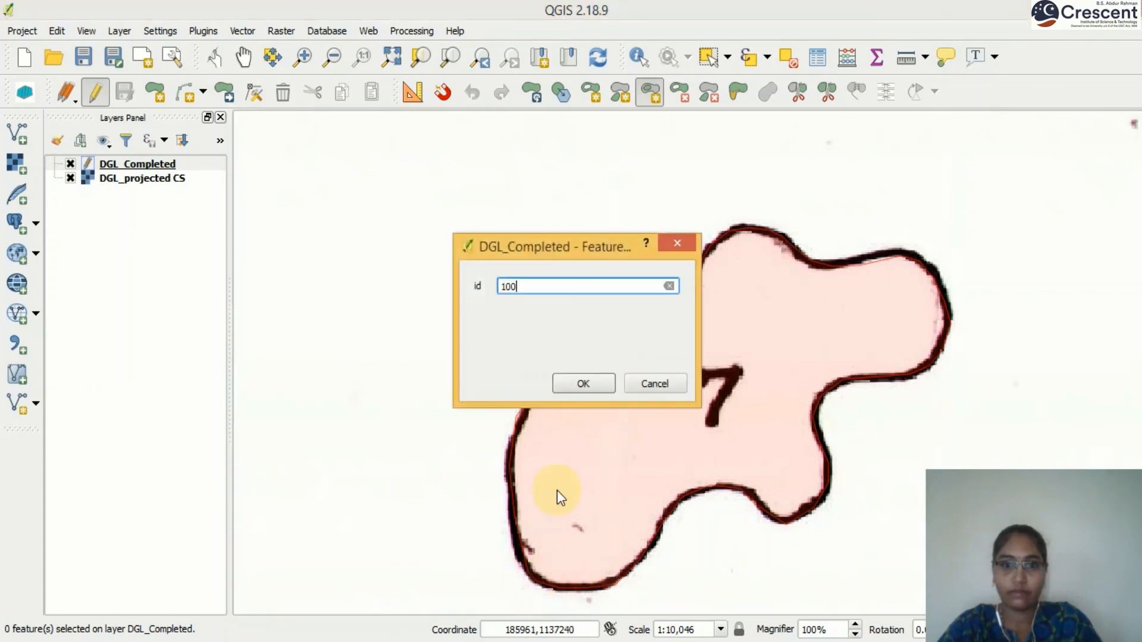
click(580, 386)
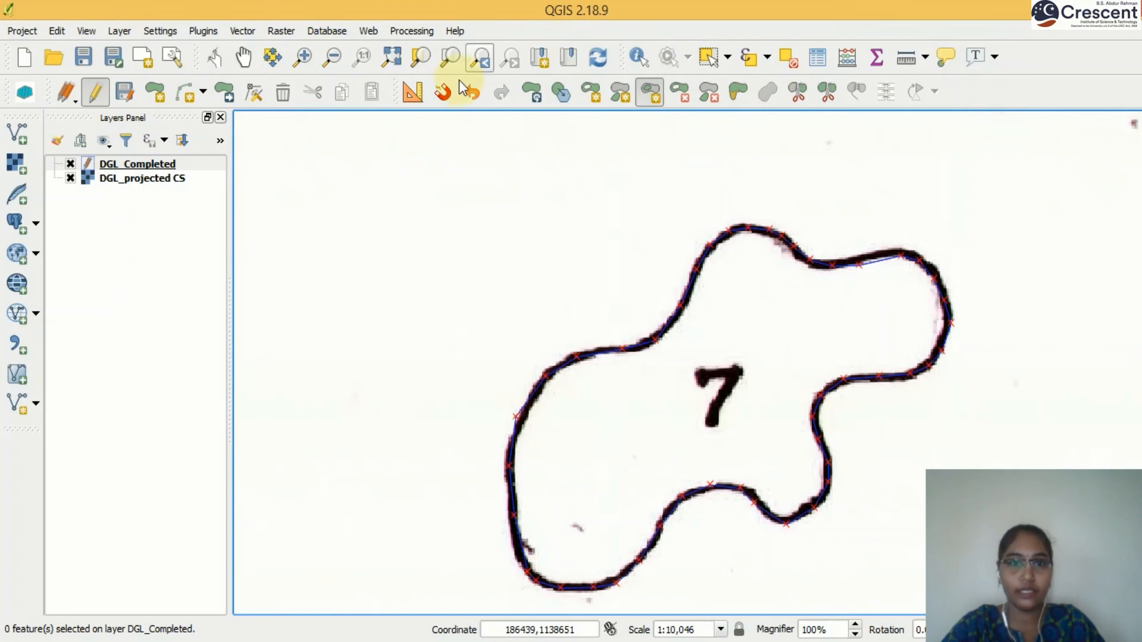
- At full extent, select village 12, island 7, R.F 13 and the R.F sliver to confirm they are separate
click(165, 167)
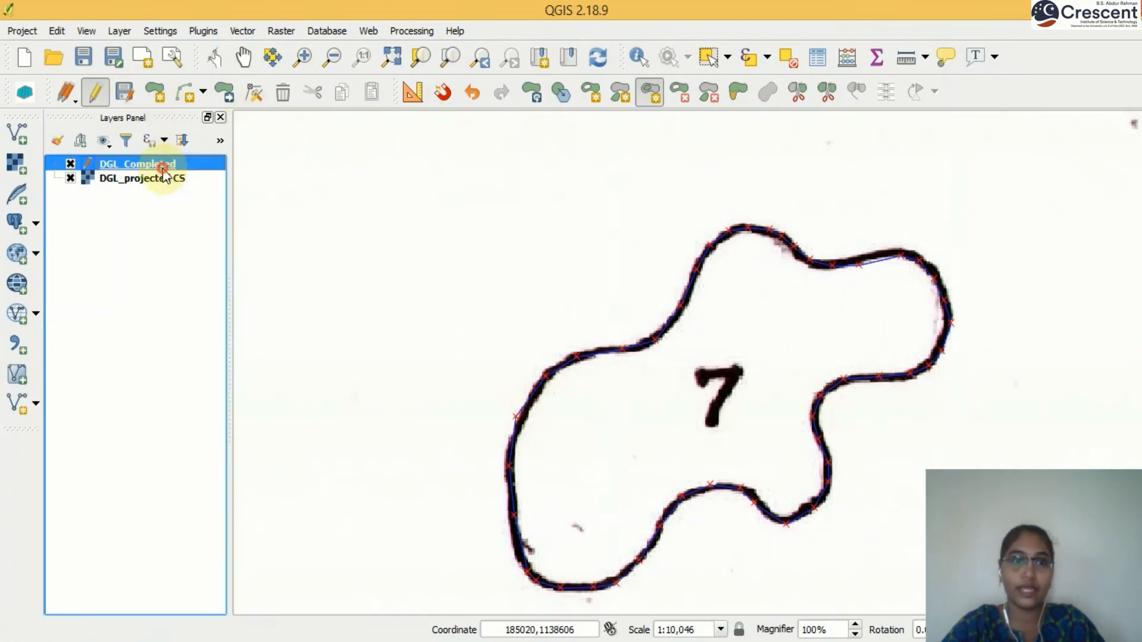
click(379, 55)
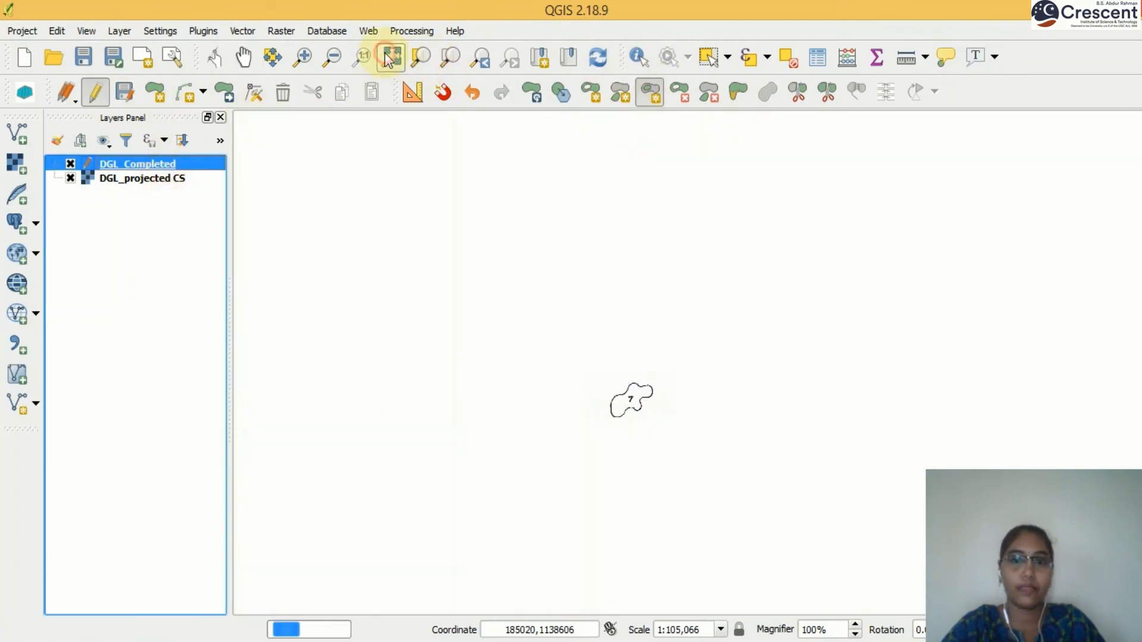
click(705, 58)
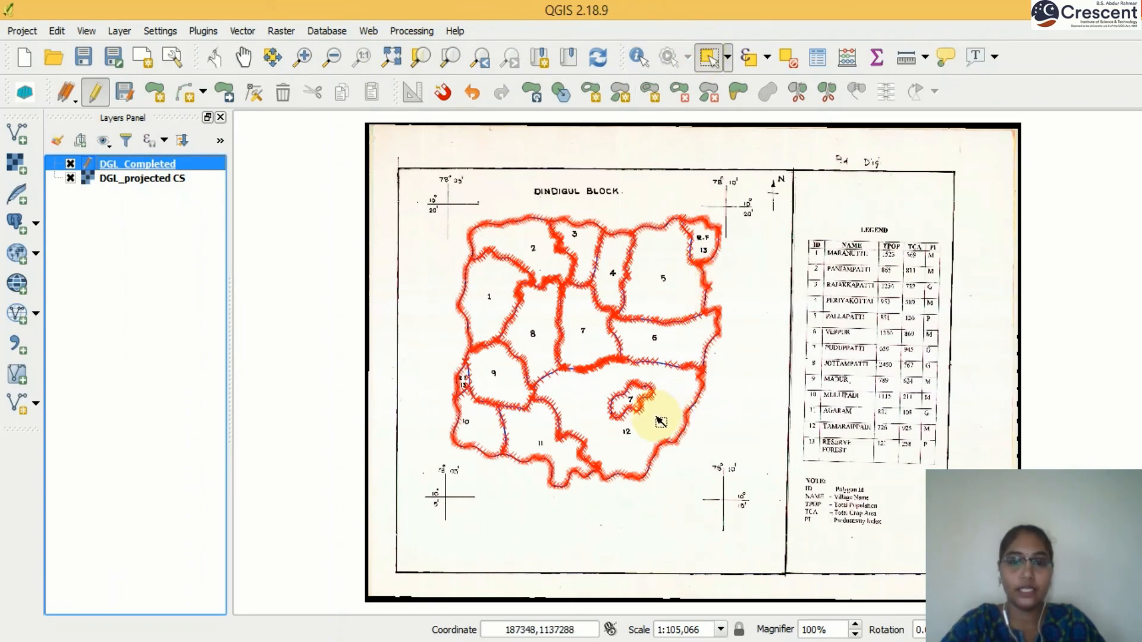
click(660, 421)
click(633, 406)
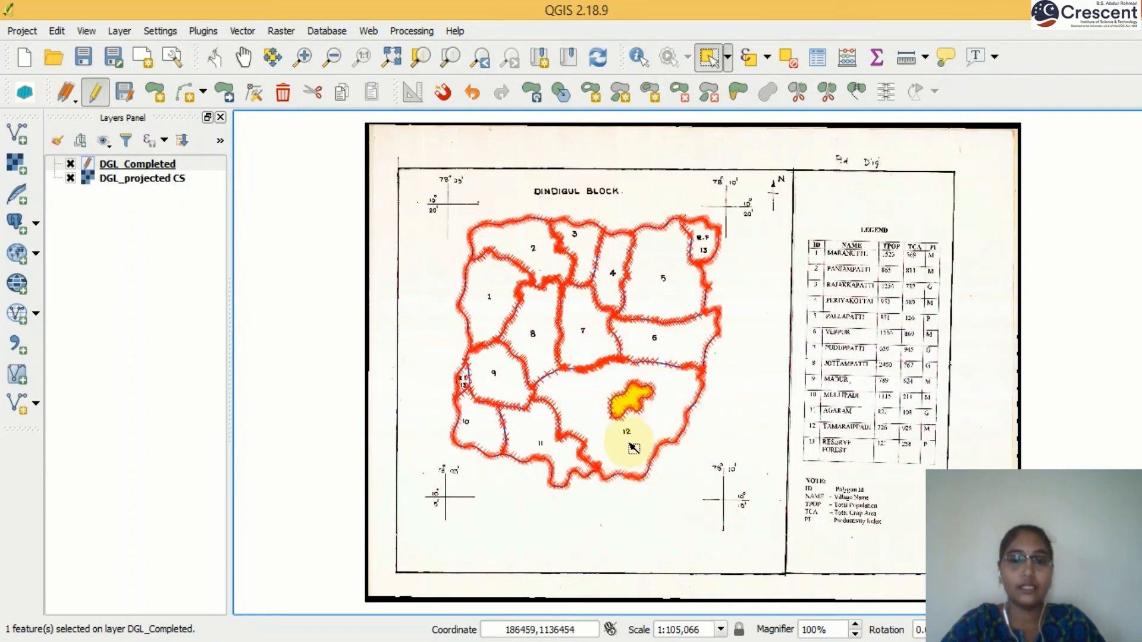
click(629, 443)
click(634, 399)
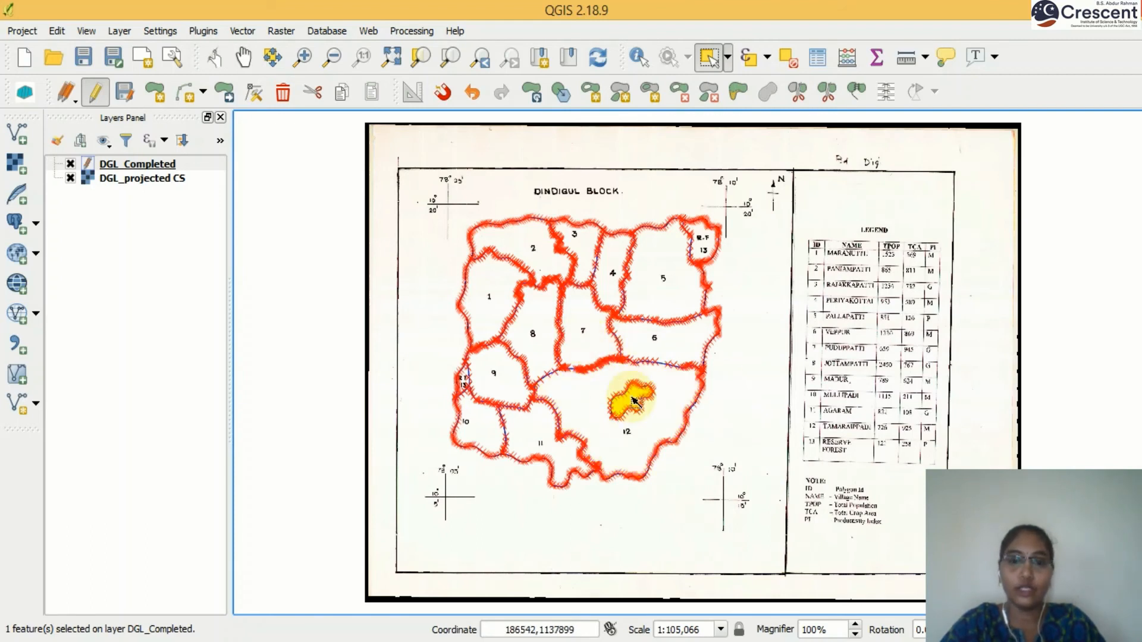
click(697, 245)
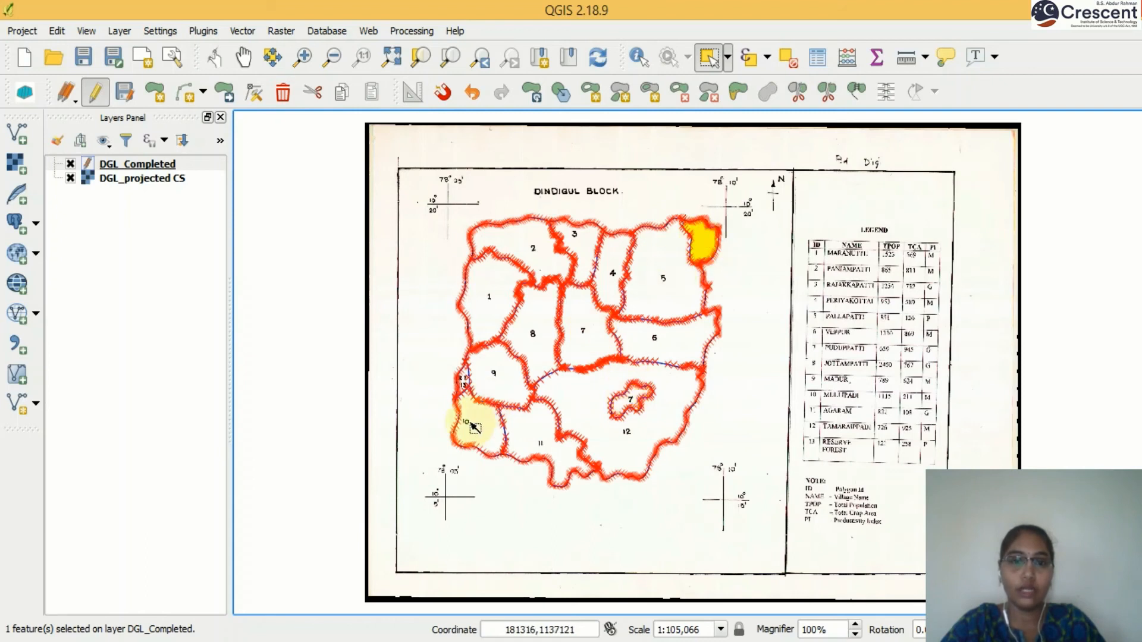
click(461, 381)
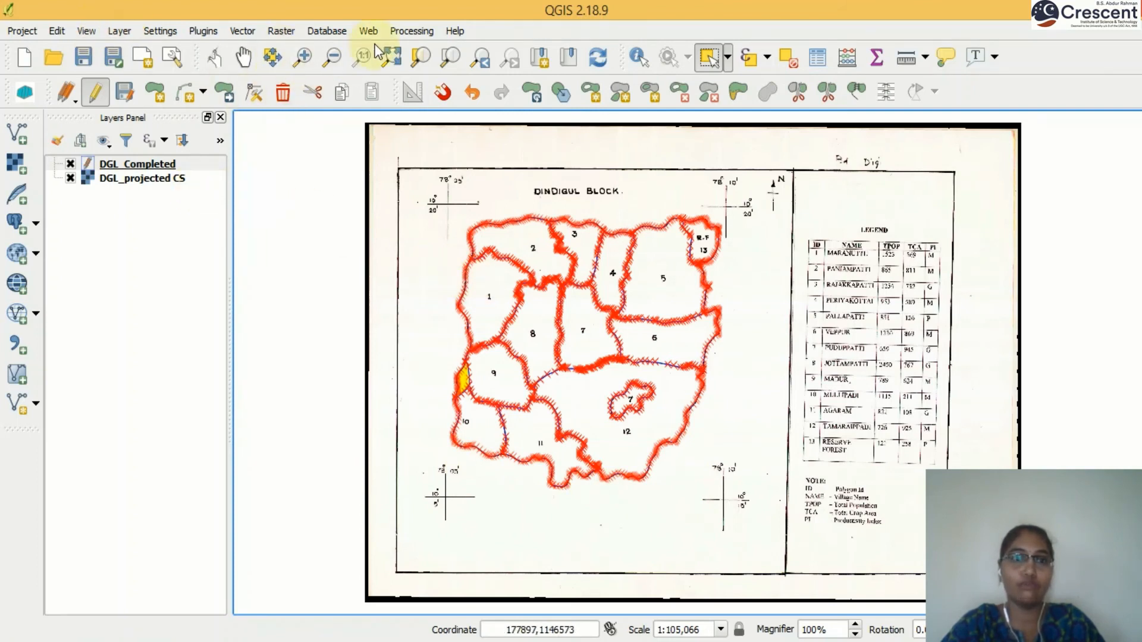
- Zoom in on the north-western villages and select village 1
click(303, 56)
drag(416, 183, 624, 422)
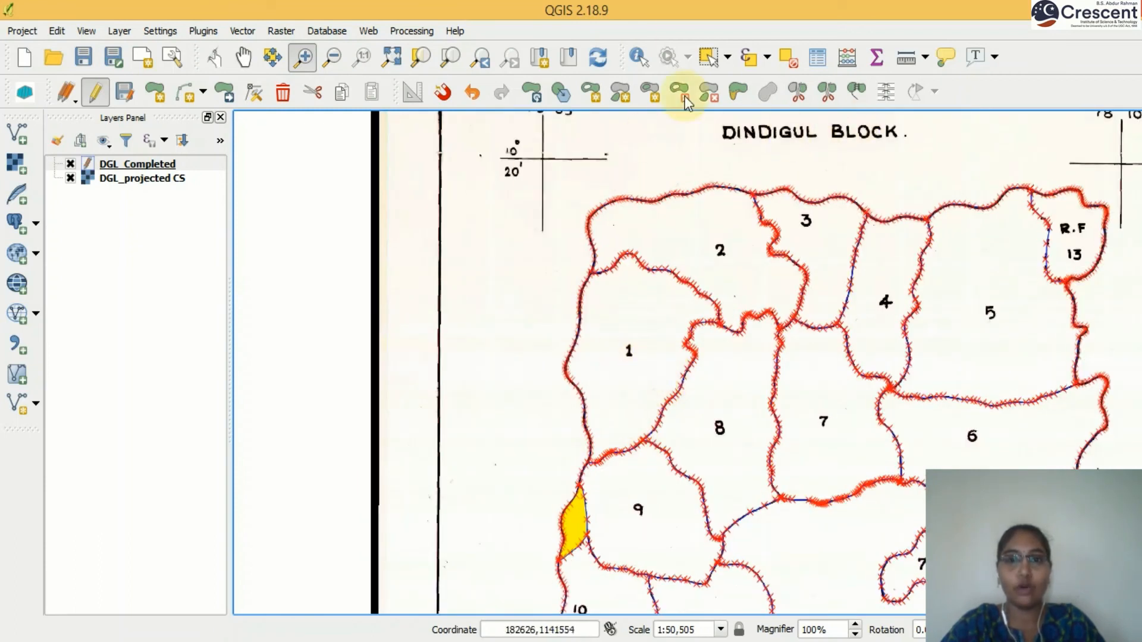
click(707, 56)
click(623, 303)
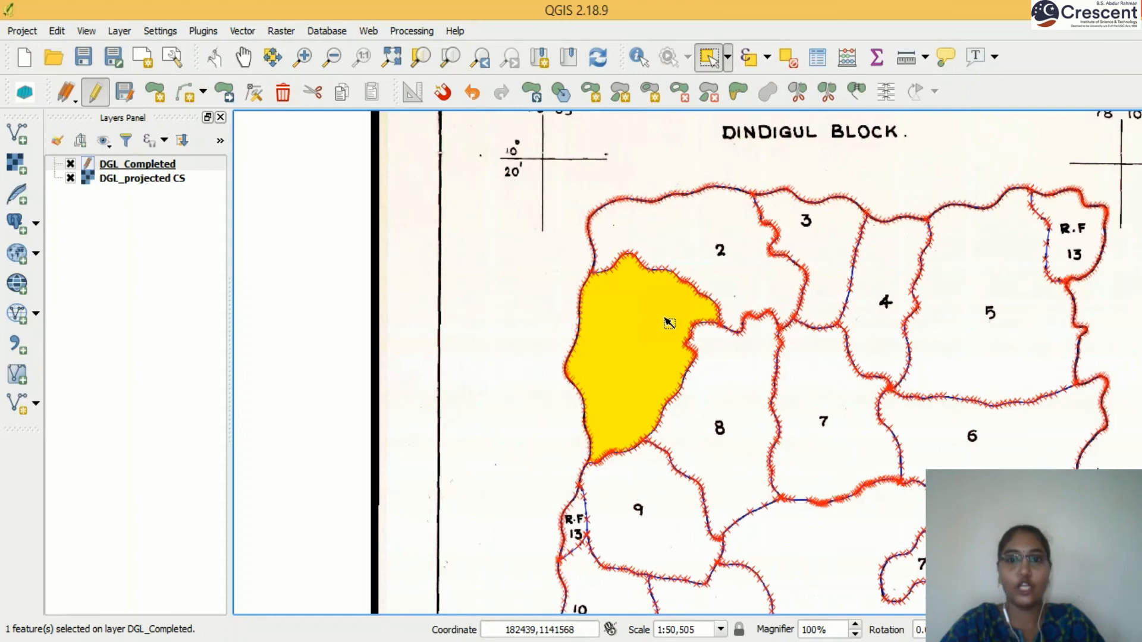
- Give the first village polygon id 1 in the DGL_Completed attribute table
click(817, 61)
drag(449, 285, 683, 55)
double_click(266, 214)
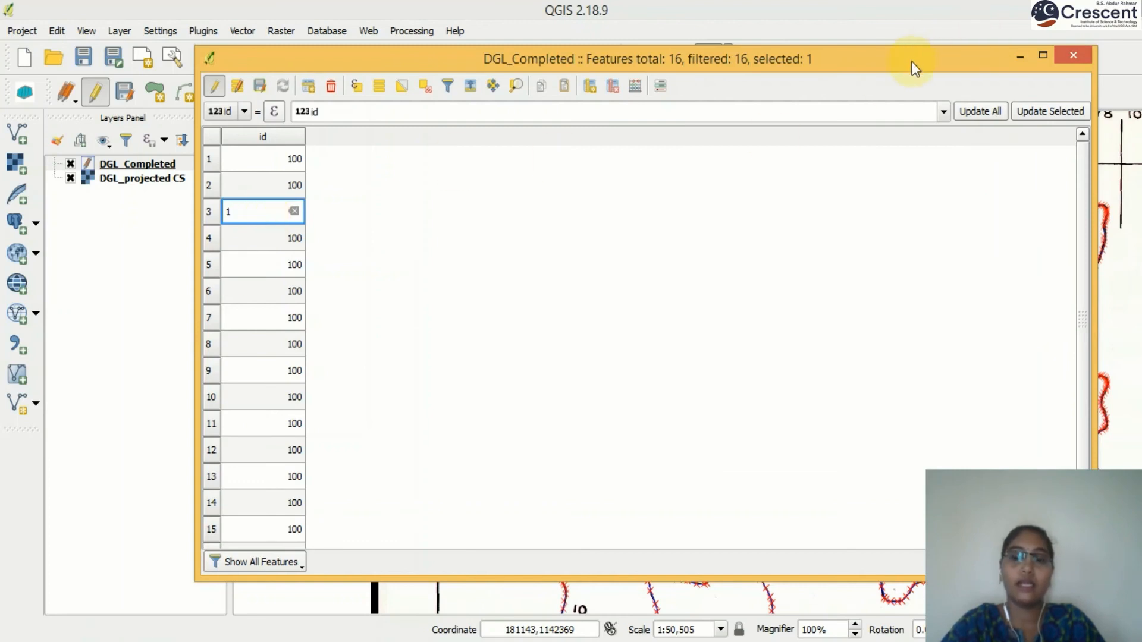
key(Return)
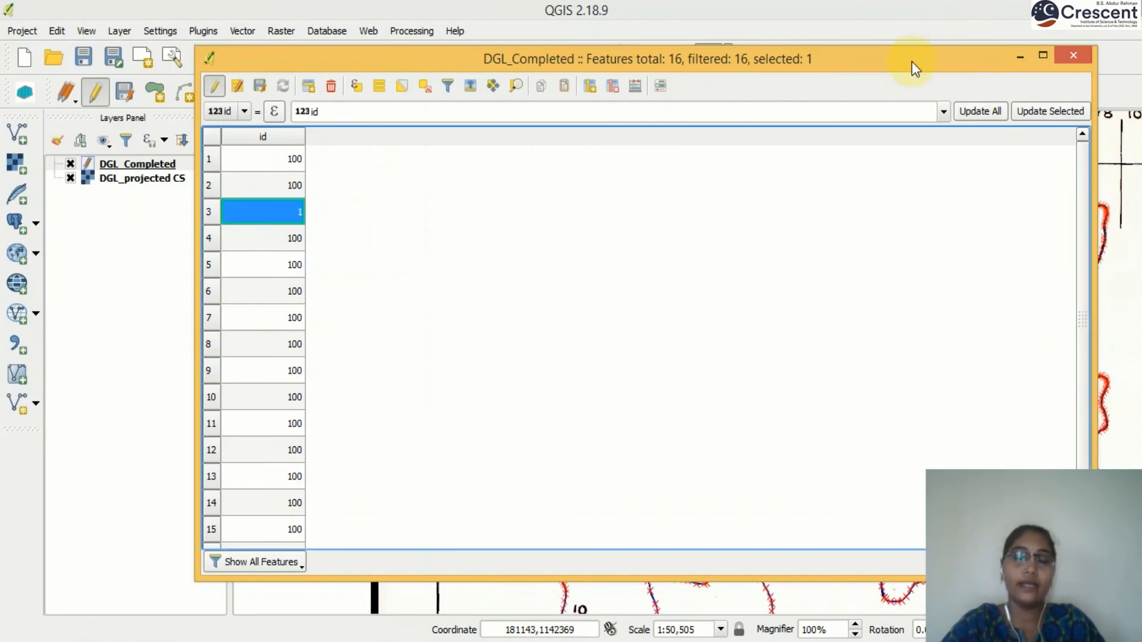
click(1074, 57)
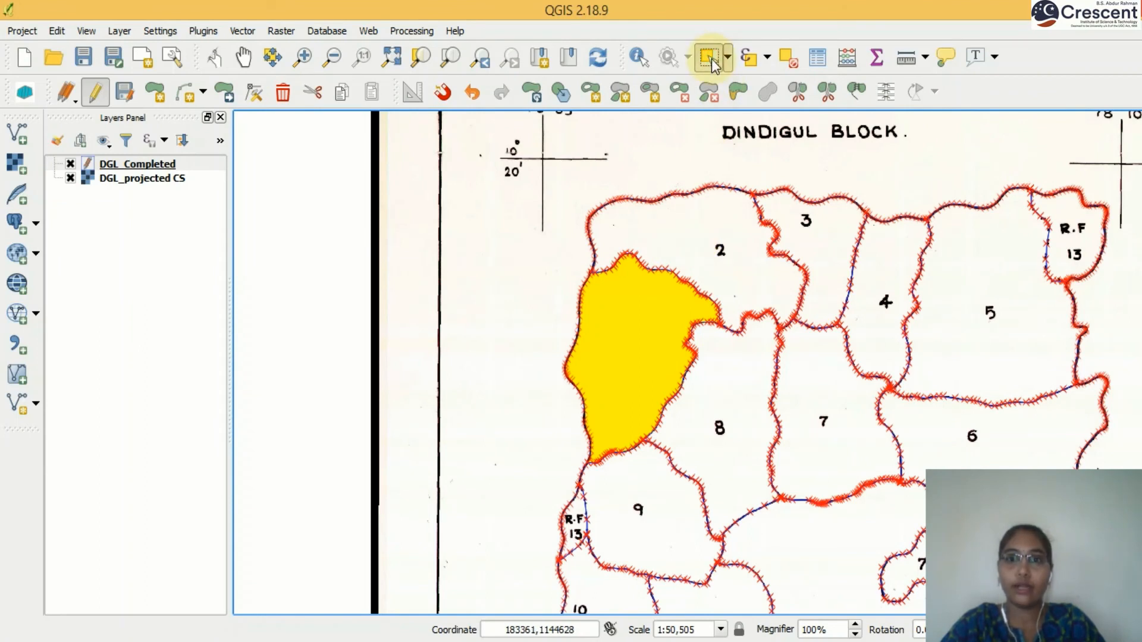
- Select village polygon 2 on the map and set its id to 2
click(712, 59)
click(736, 286)
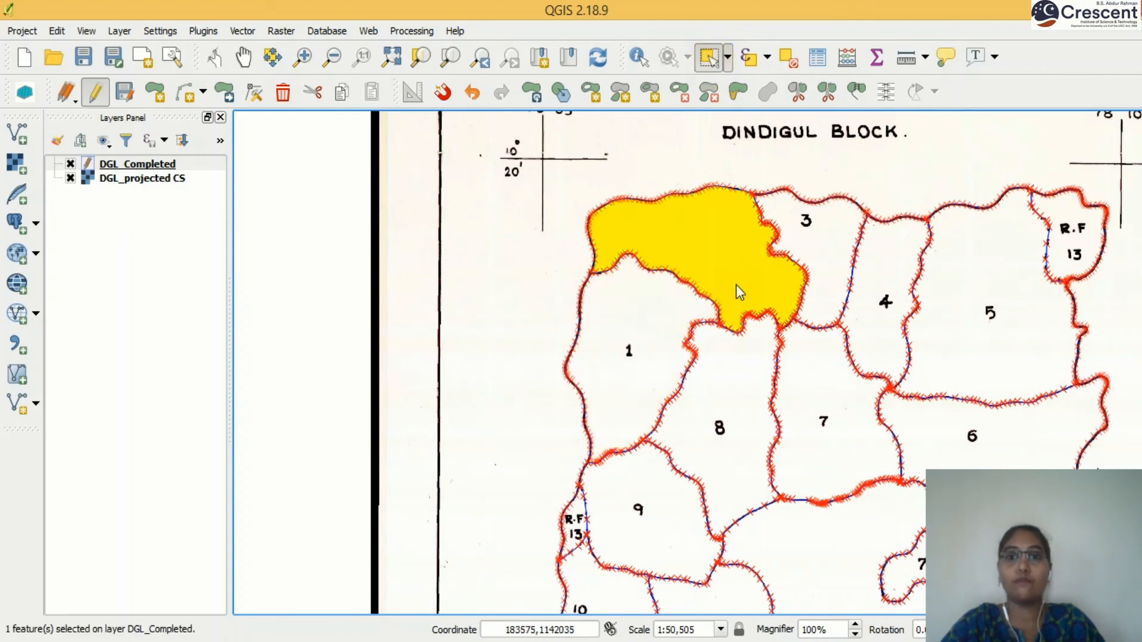
click(827, 55)
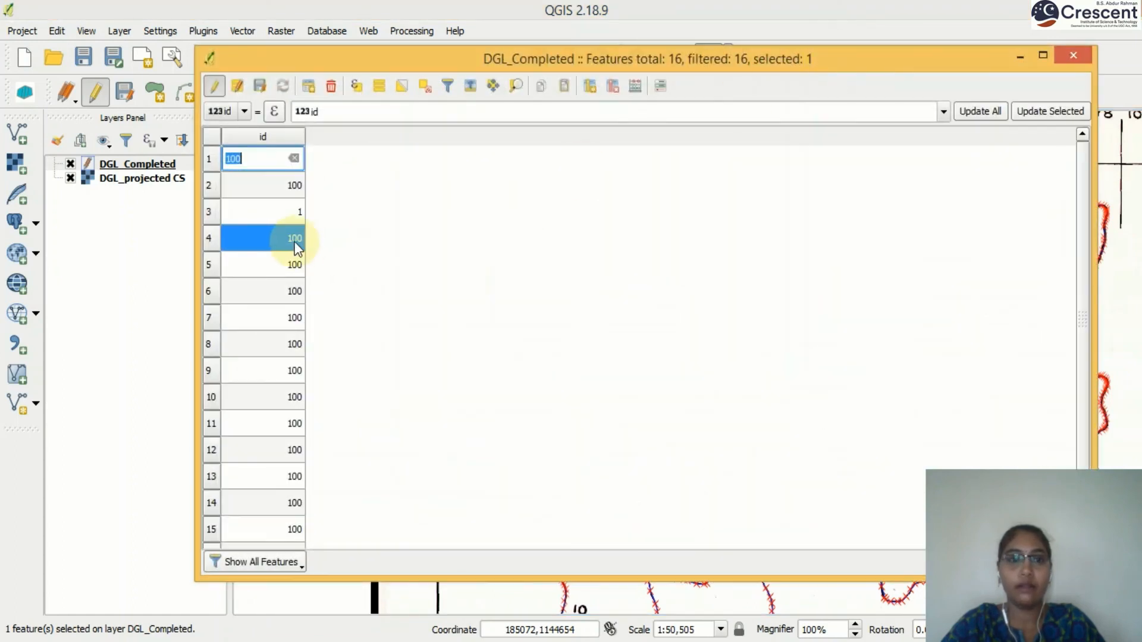
double_click(295, 242)
text(2)
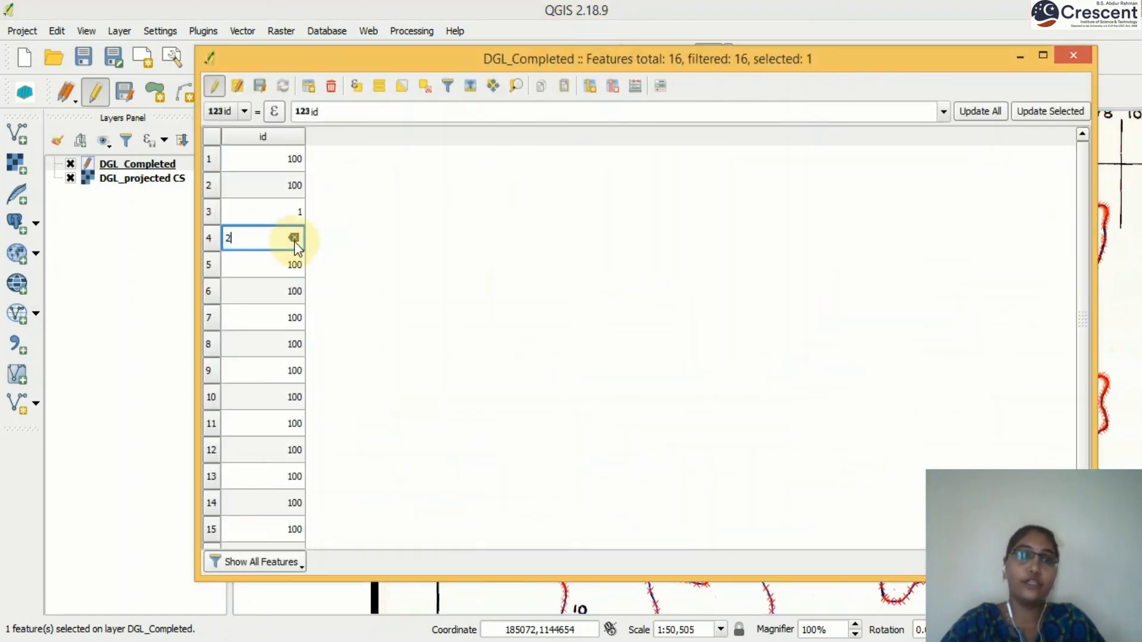
key(Return)
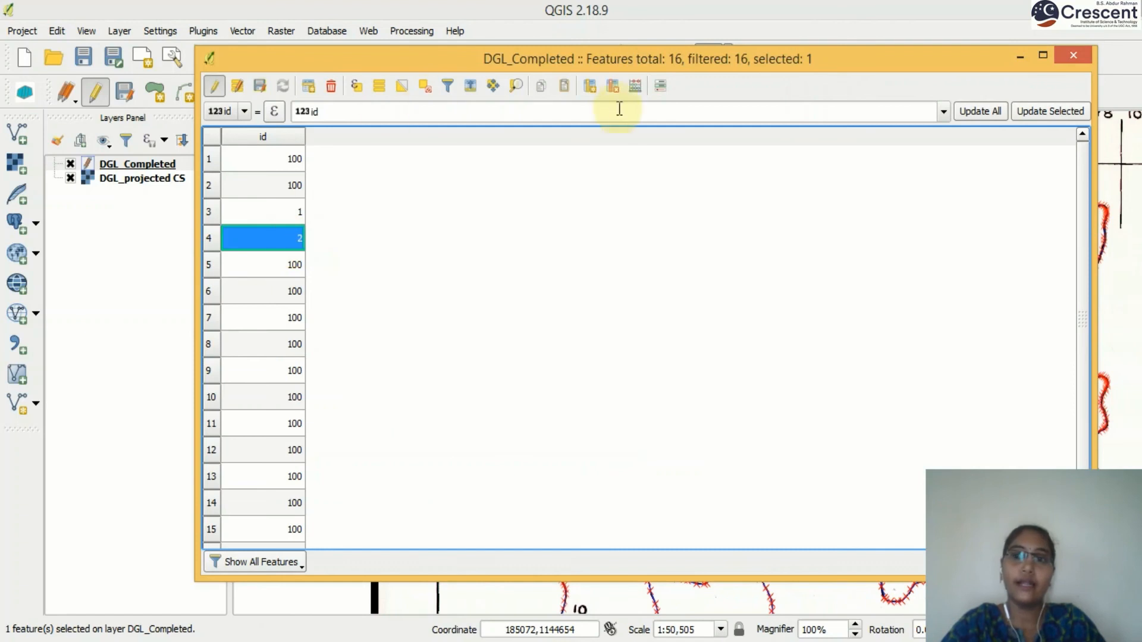
click(1082, 56)
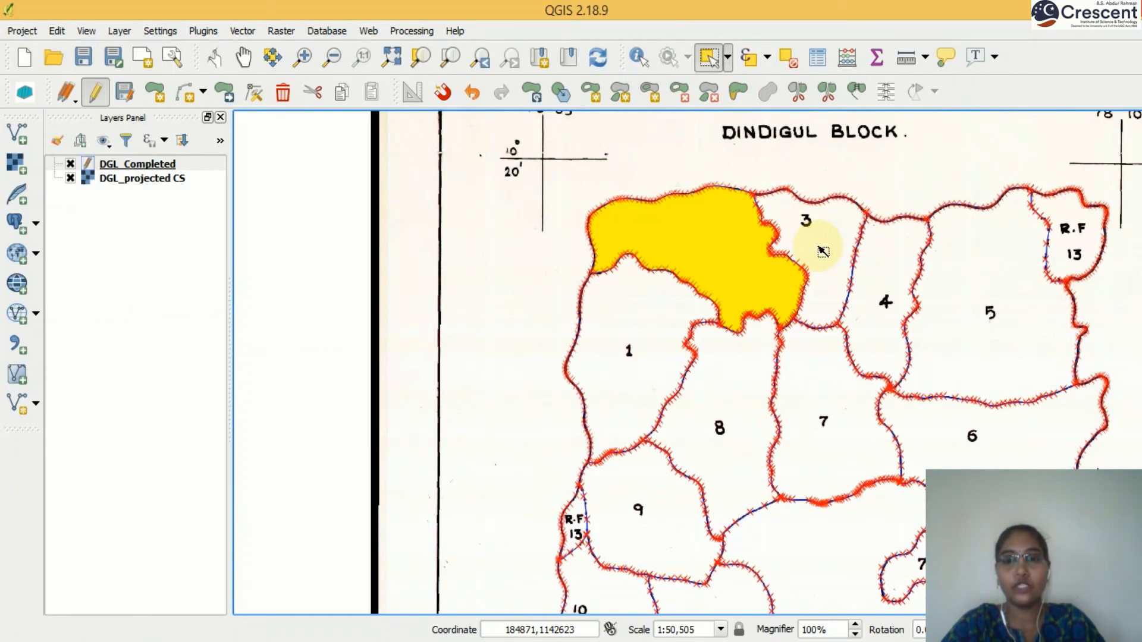
- Select village polygon 3 and set its id to 3, correcting the first entry
click(823, 252)
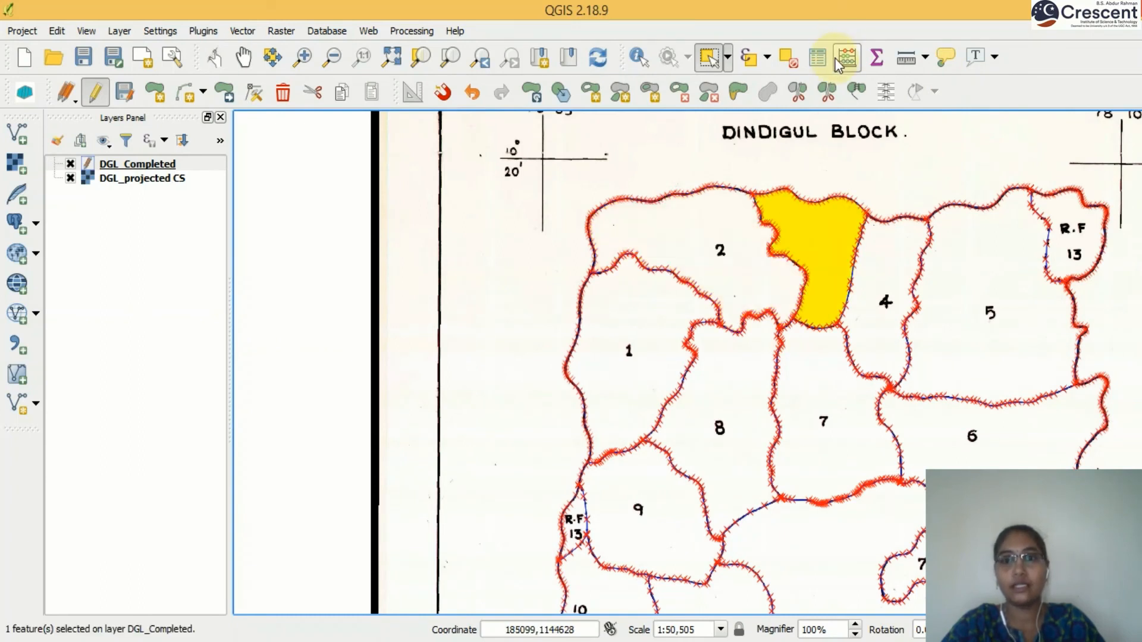
click(820, 58)
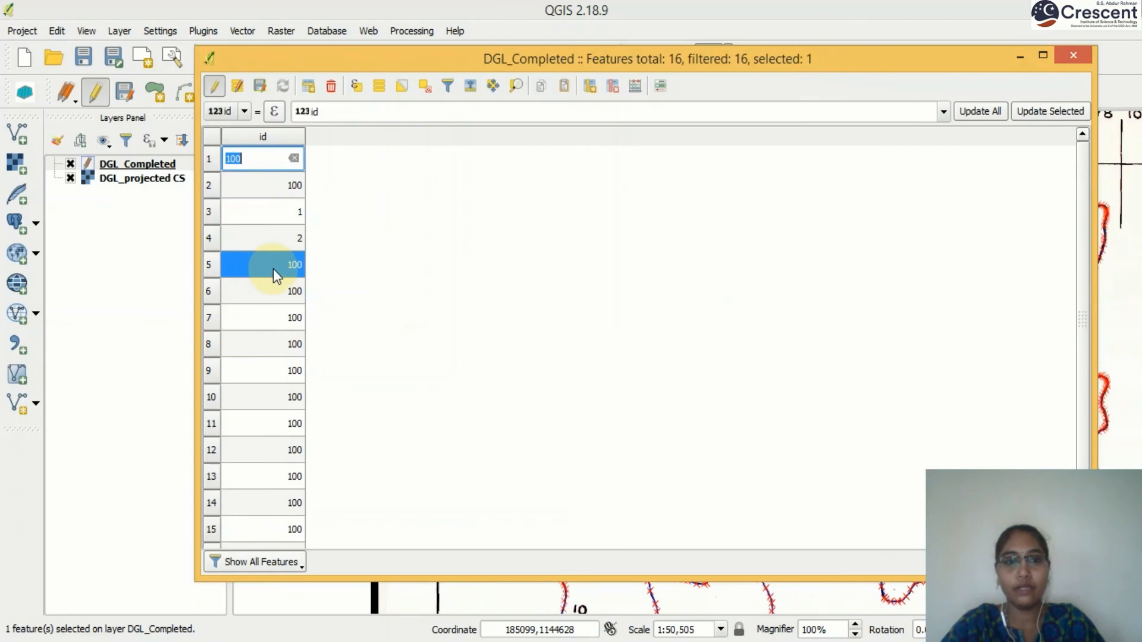
double_click(273, 268)
key(Return)
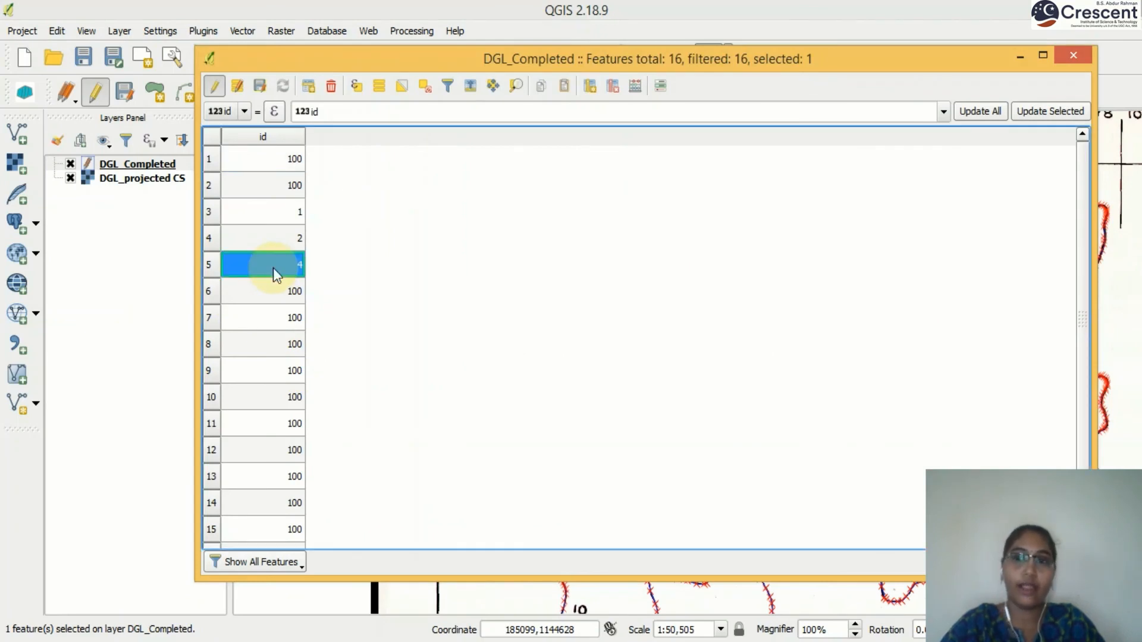
click(1071, 54)
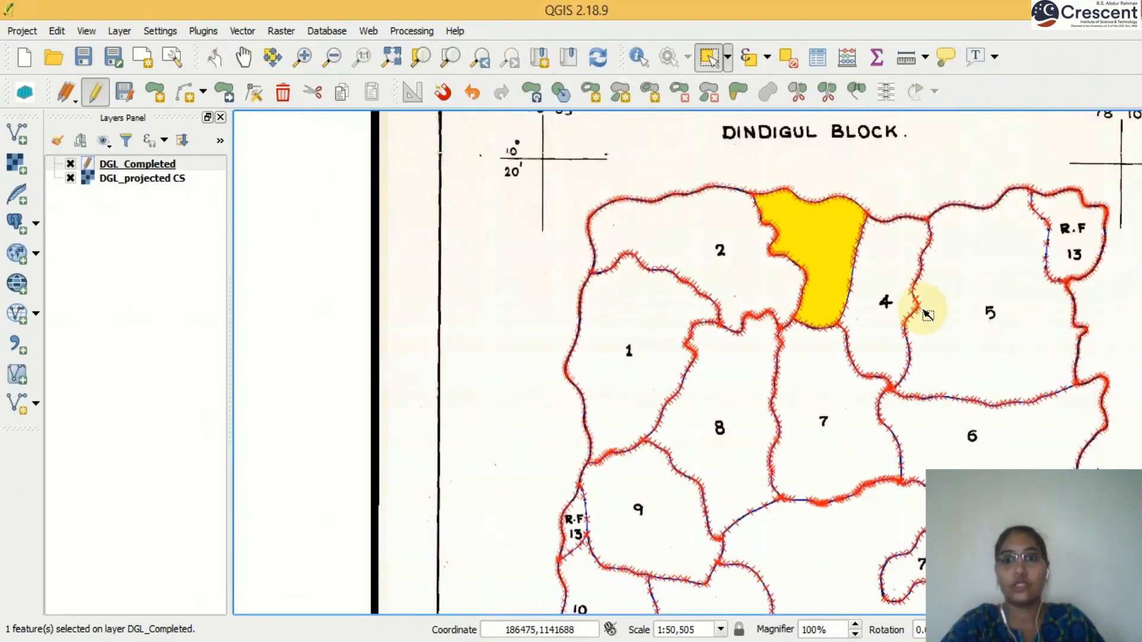
click(847, 57)
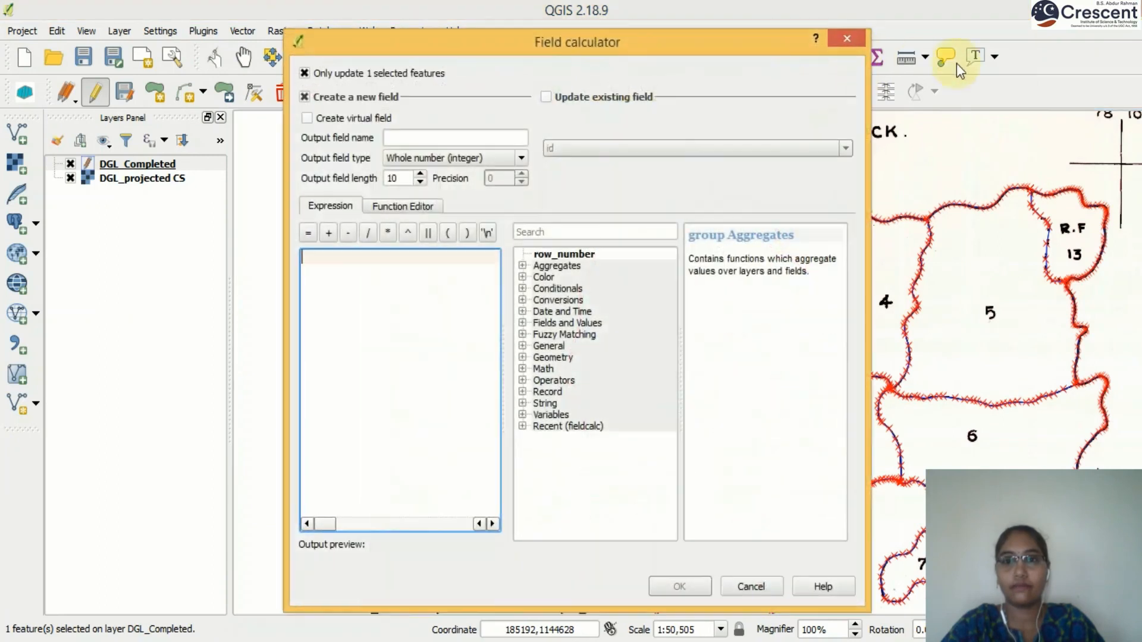
click(854, 37)
click(829, 58)
double_click(284, 266)
text(3)
key(Return)
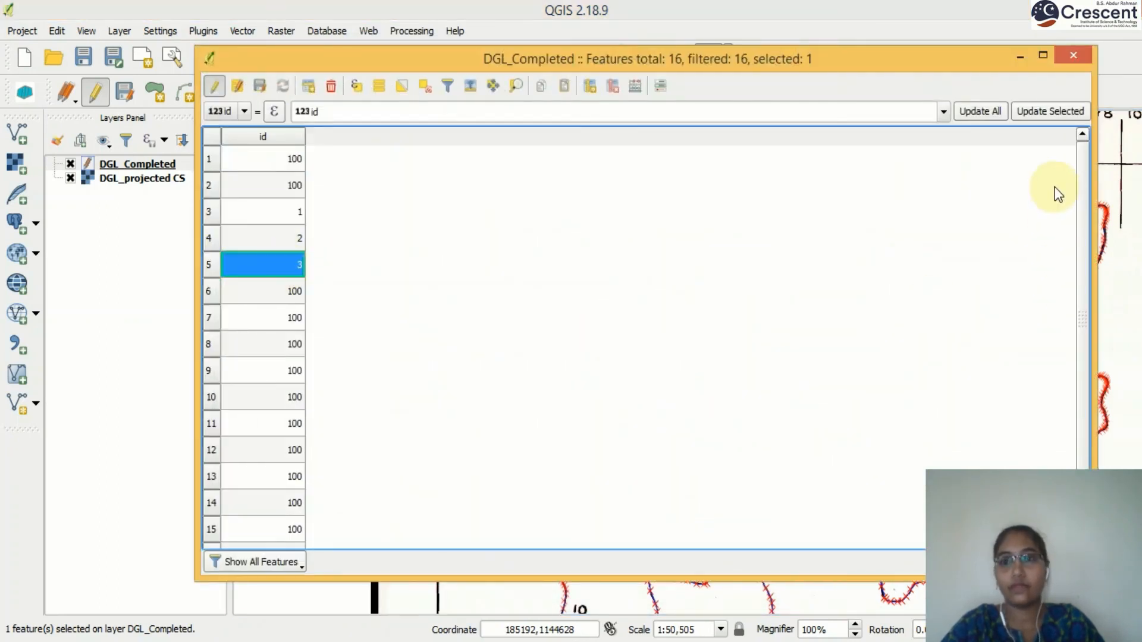
click(1065, 55)
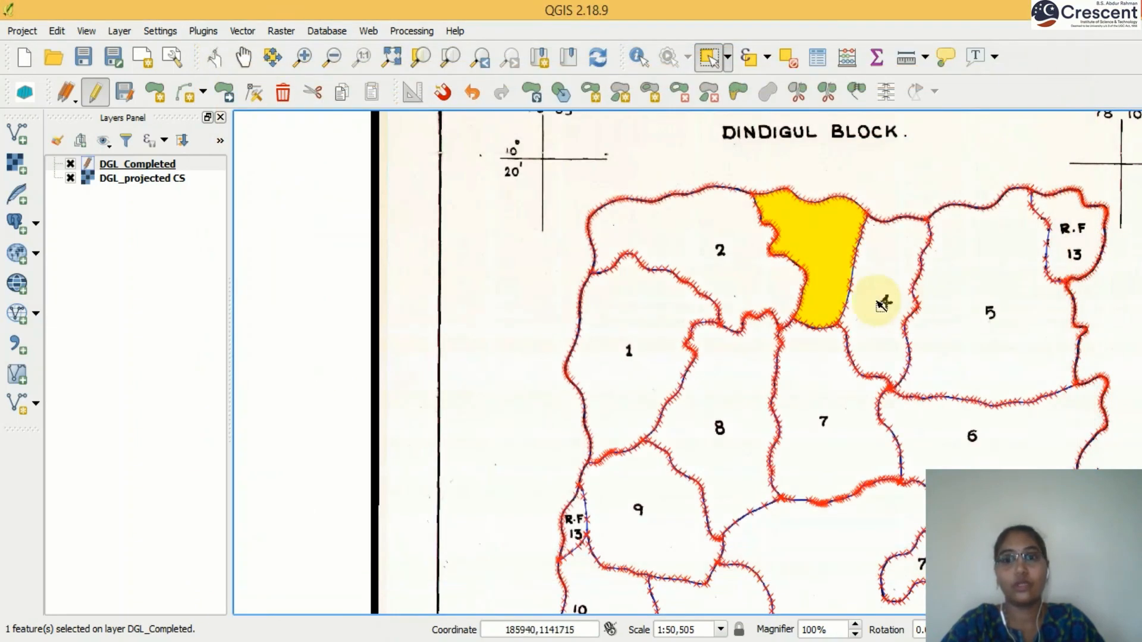
- Assign ids 4 and 5 to village polygons 4 and 5
click(880, 302)
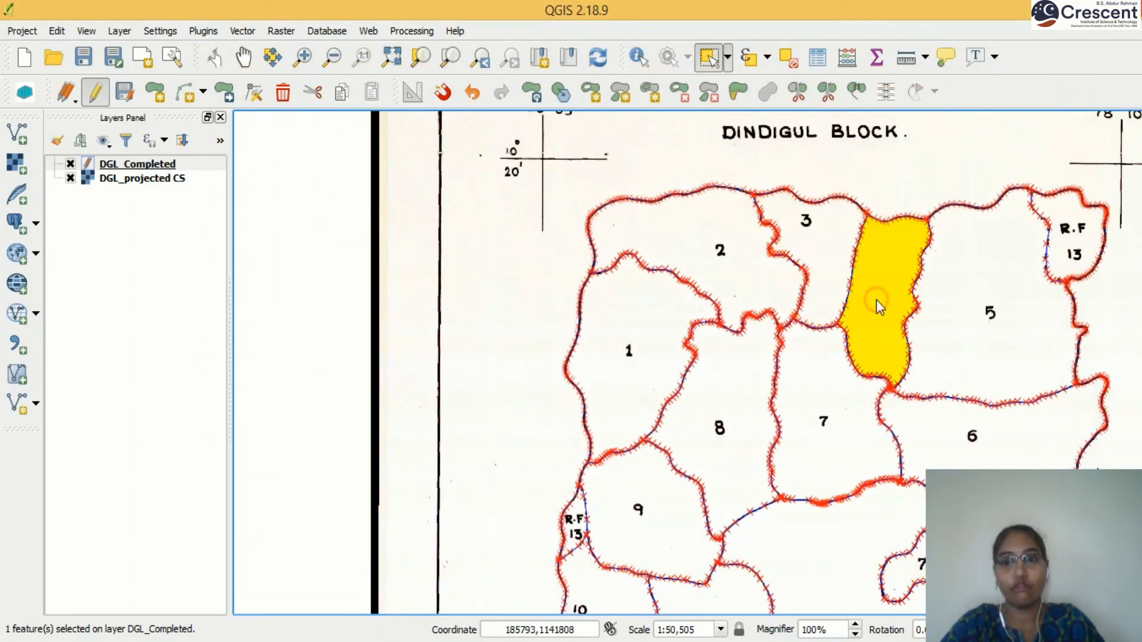
click(818, 58)
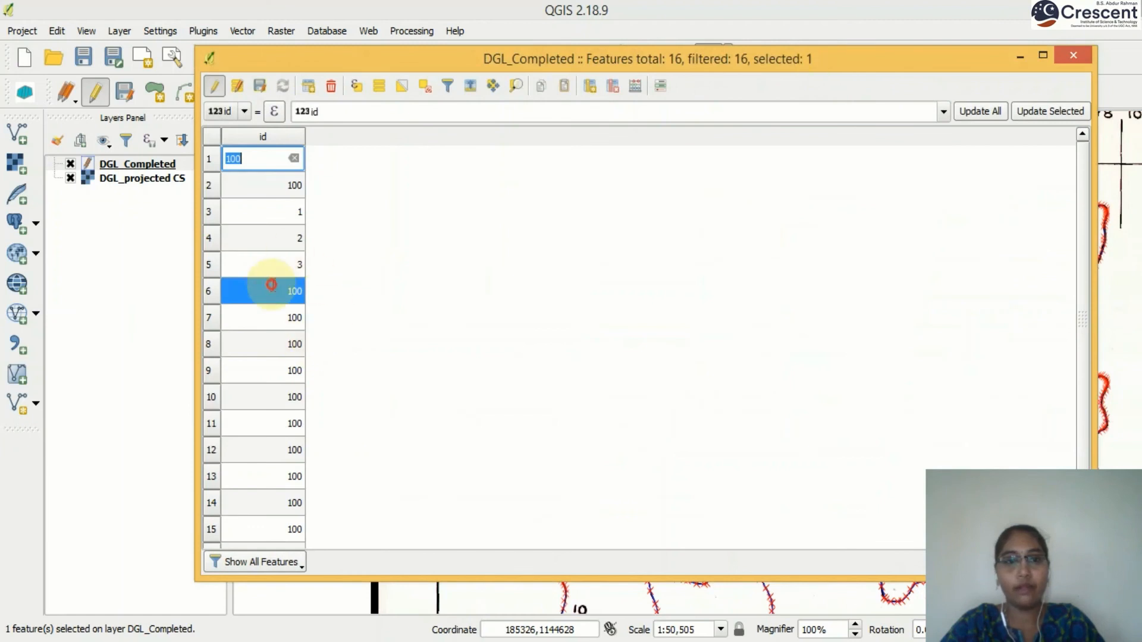
double_click(271, 286)
key(Return)
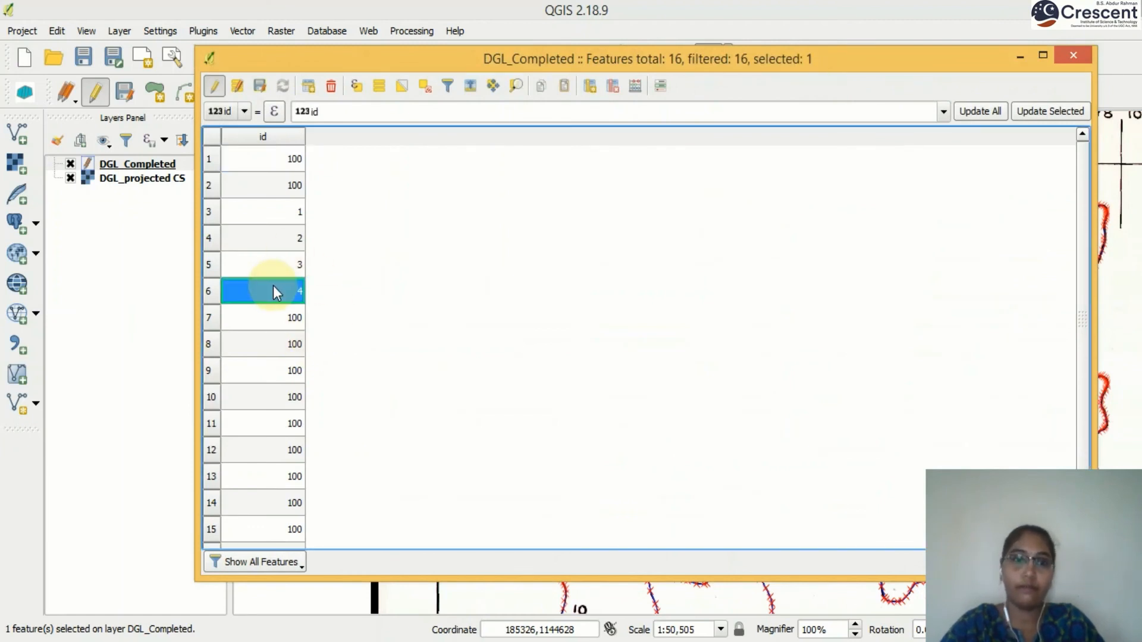
click(1073, 56)
click(1002, 369)
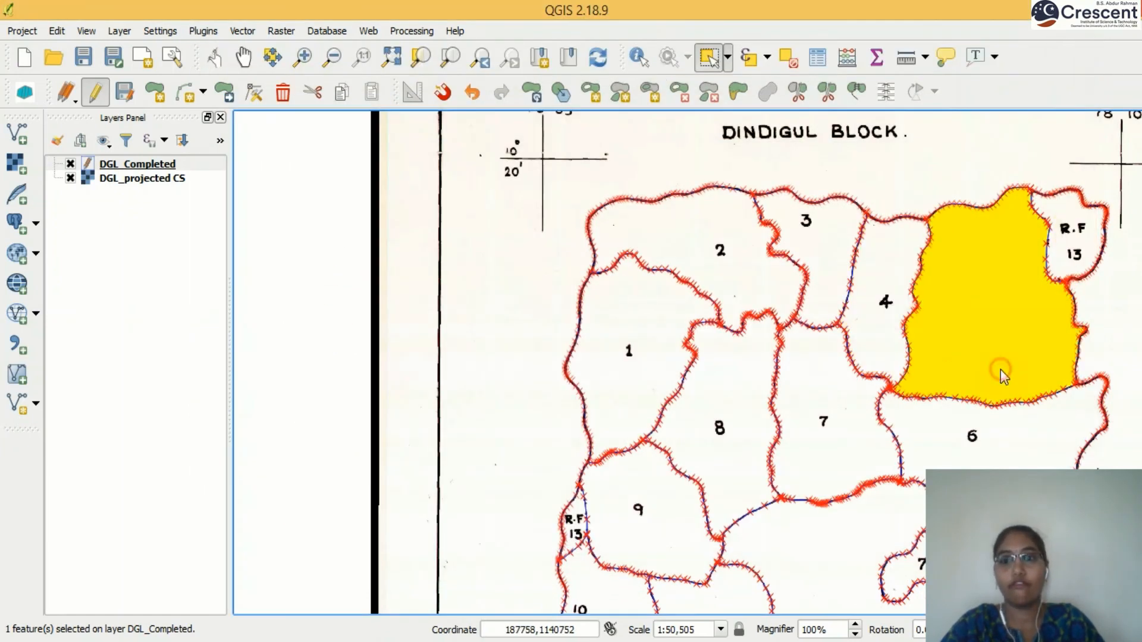
click(818, 57)
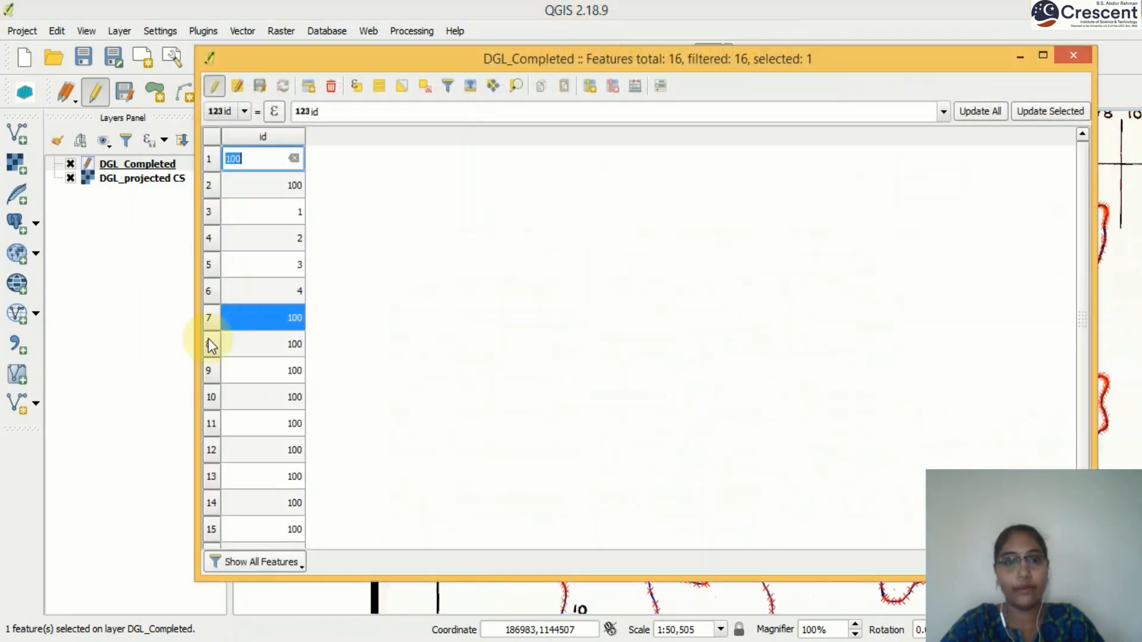
double_click(288, 324)
text(5)
key(Return)
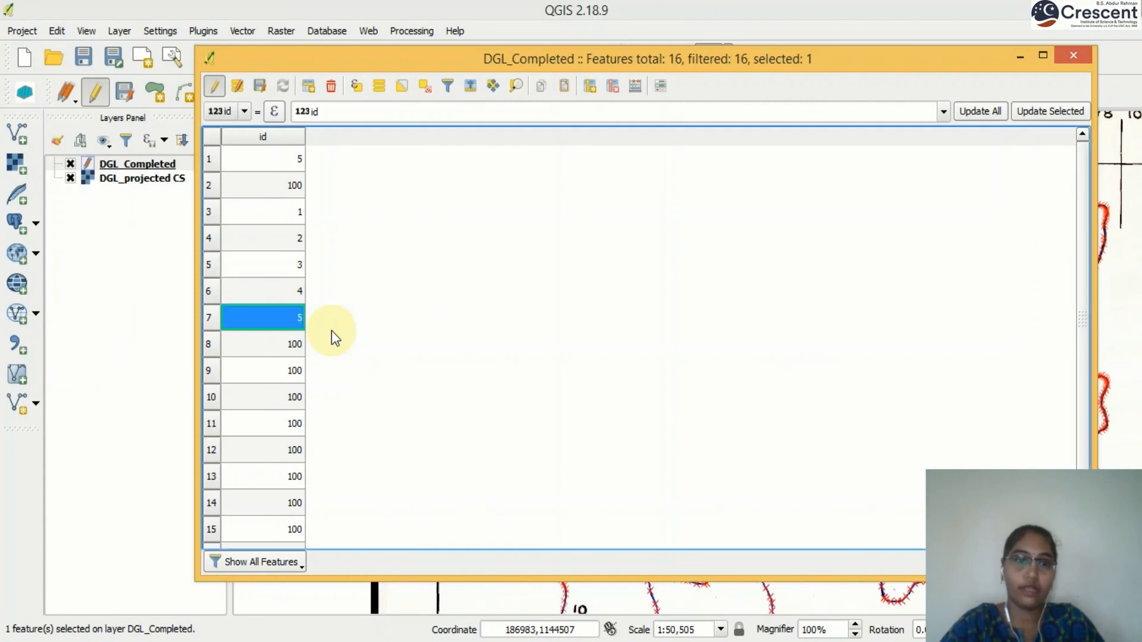
click(1075, 57)
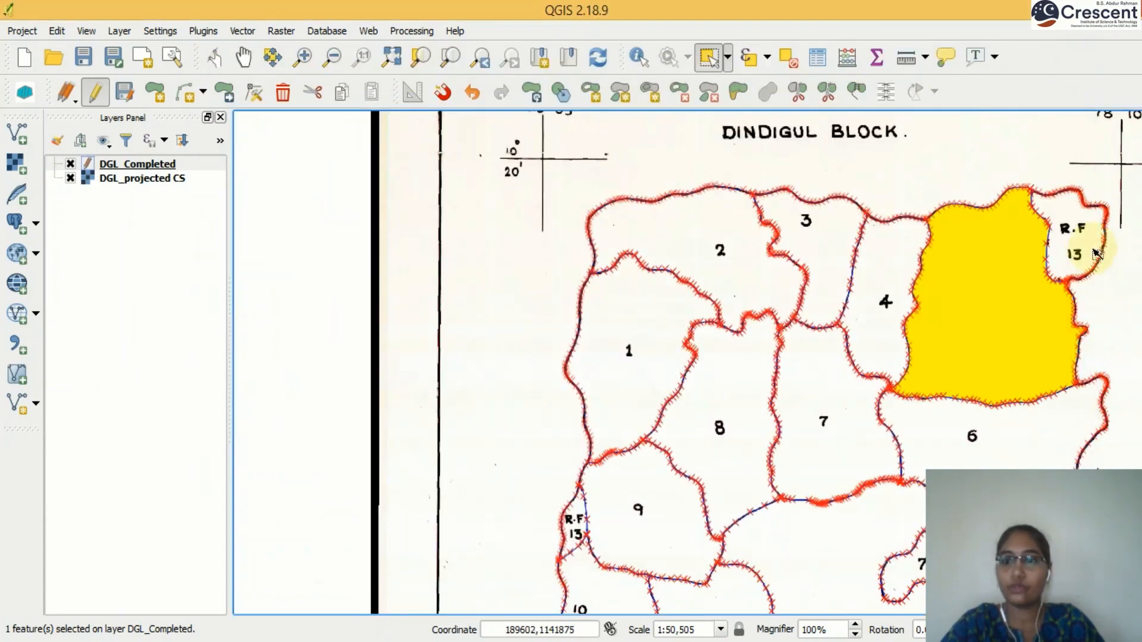
- Assign ids to village polygons 6 and 7, with 7 for polygon 7
click(1031, 437)
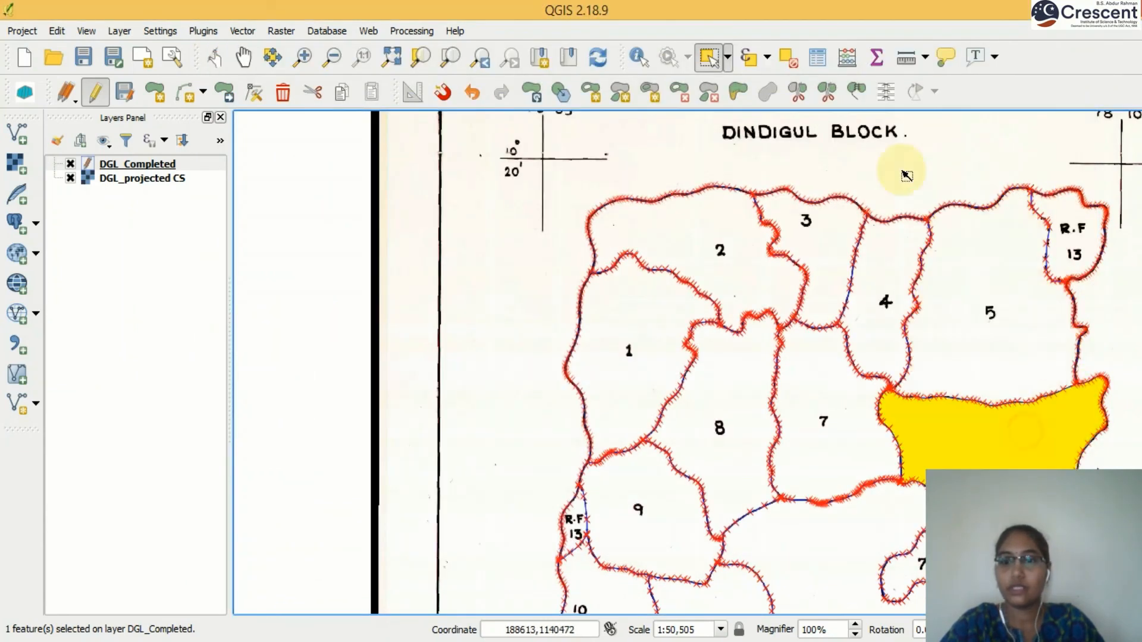
click(818, 57)
click(285, 431)
text(4)
key(Return)
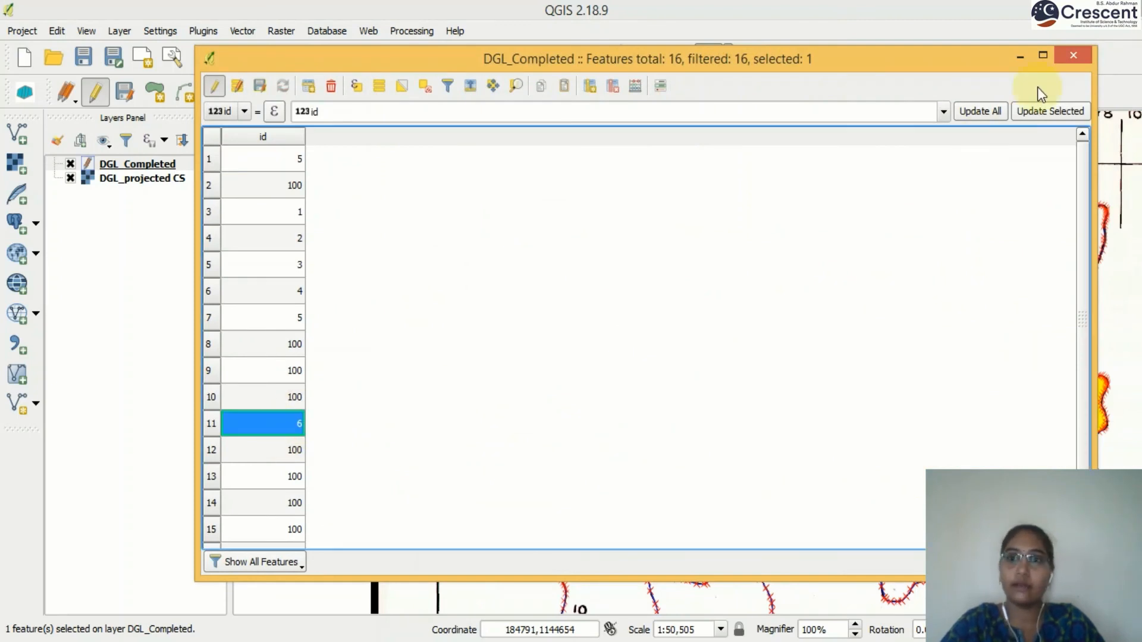
click(1073, 55)
click(855, 461)
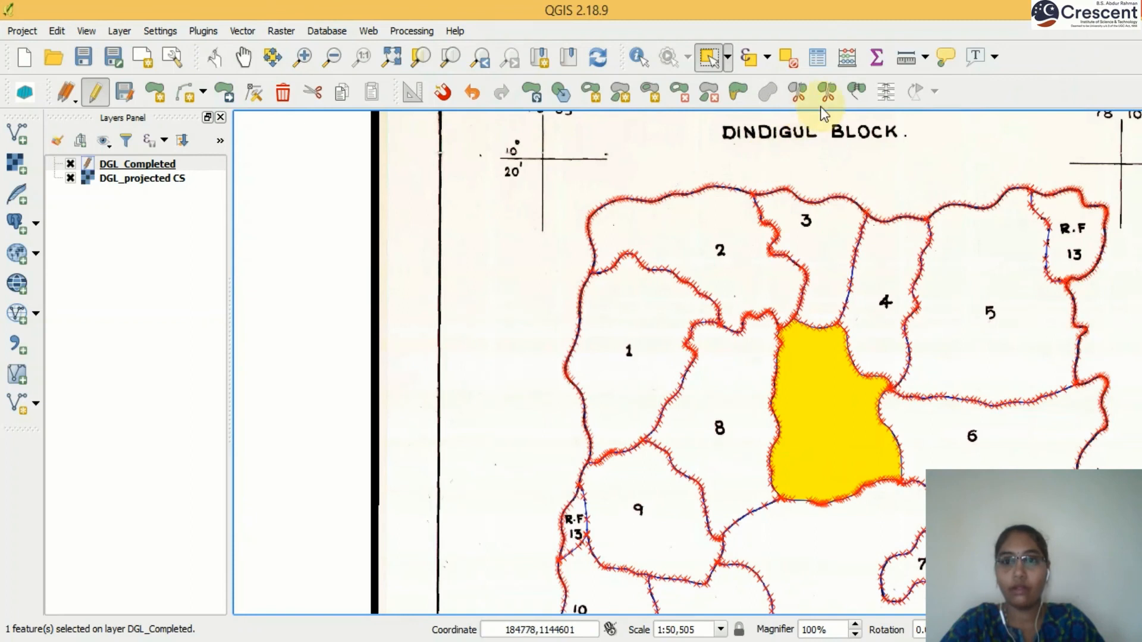
click(816, 57)
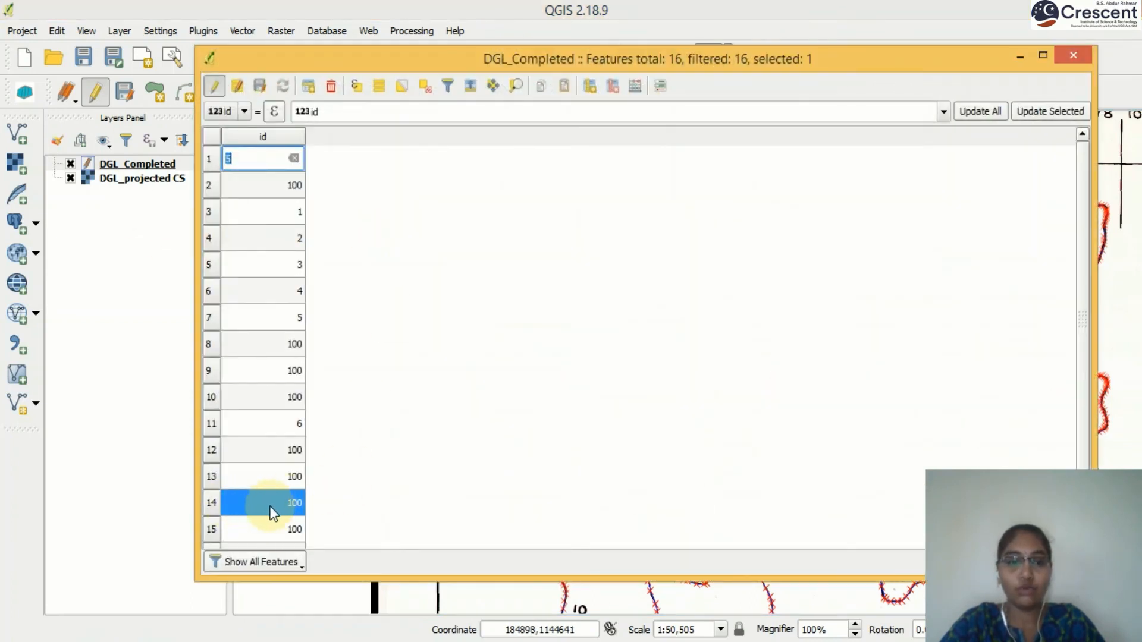
double_click(297, 504)
text(7)
key(Return)
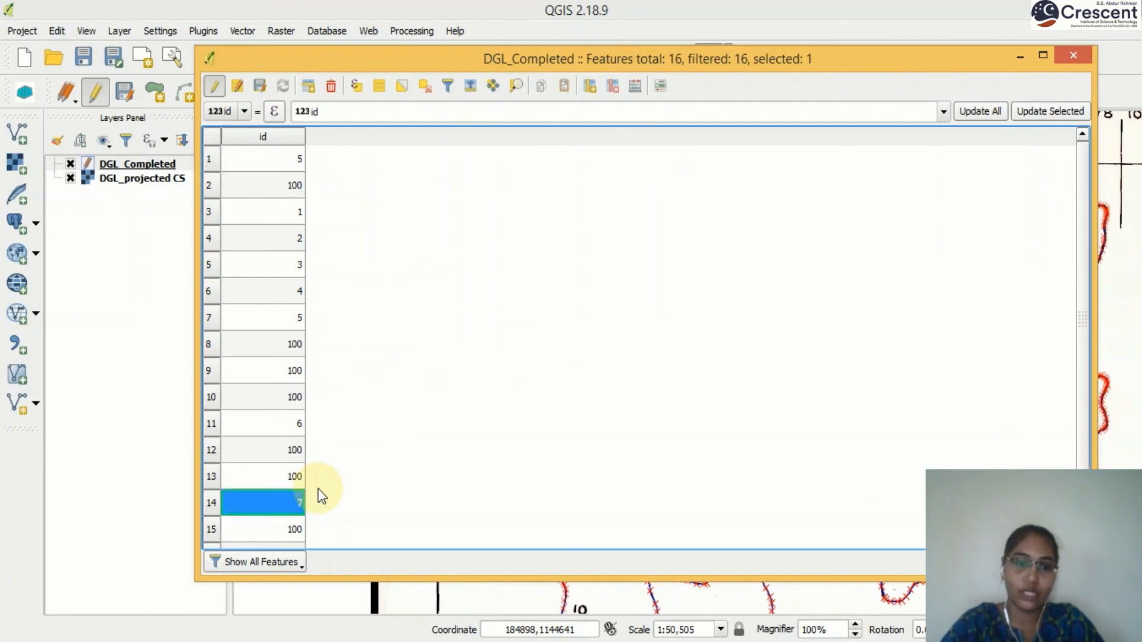
click(1082, 59)
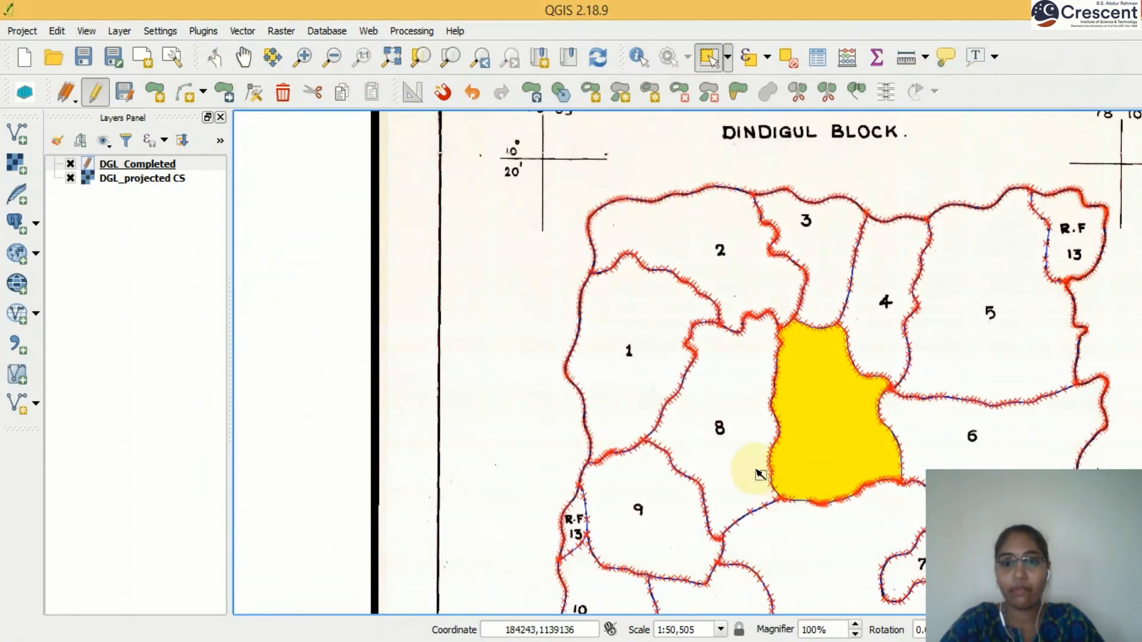
- Assign id 8 to village polygon 8 and id 9 to the polygon beside R.F 13
click(742, 471)
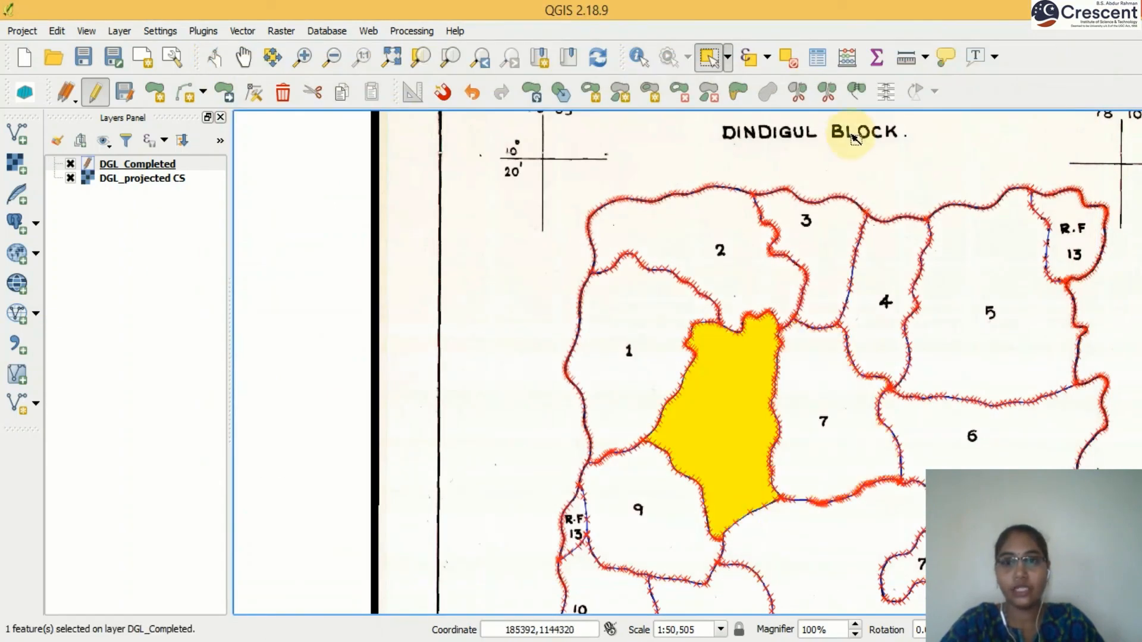
click(818, 57)
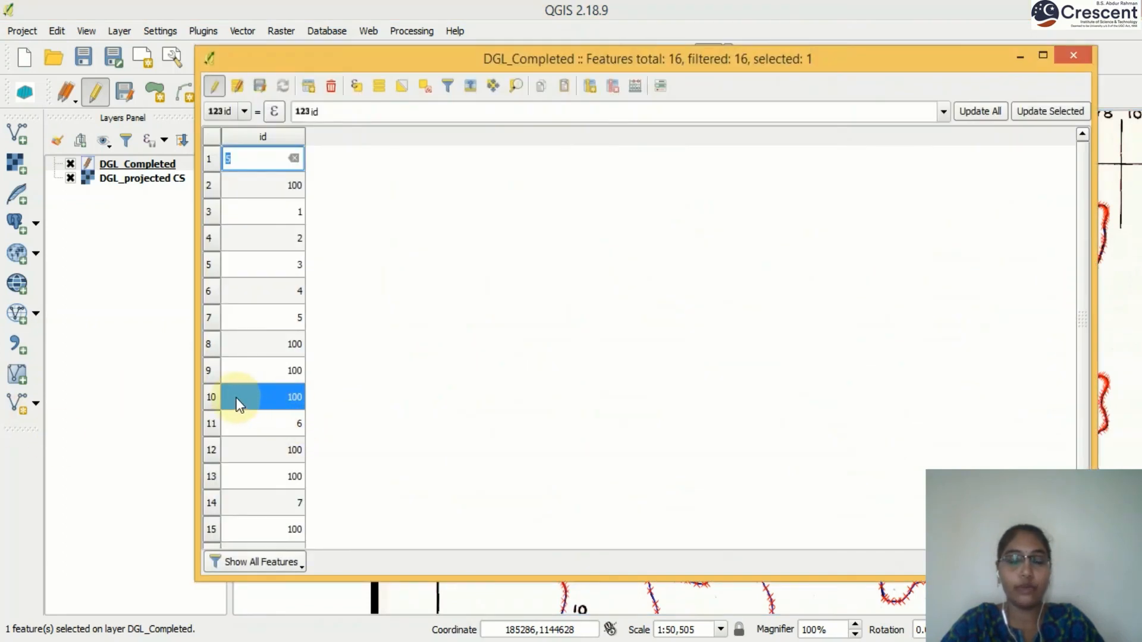
double_click(266, 401)
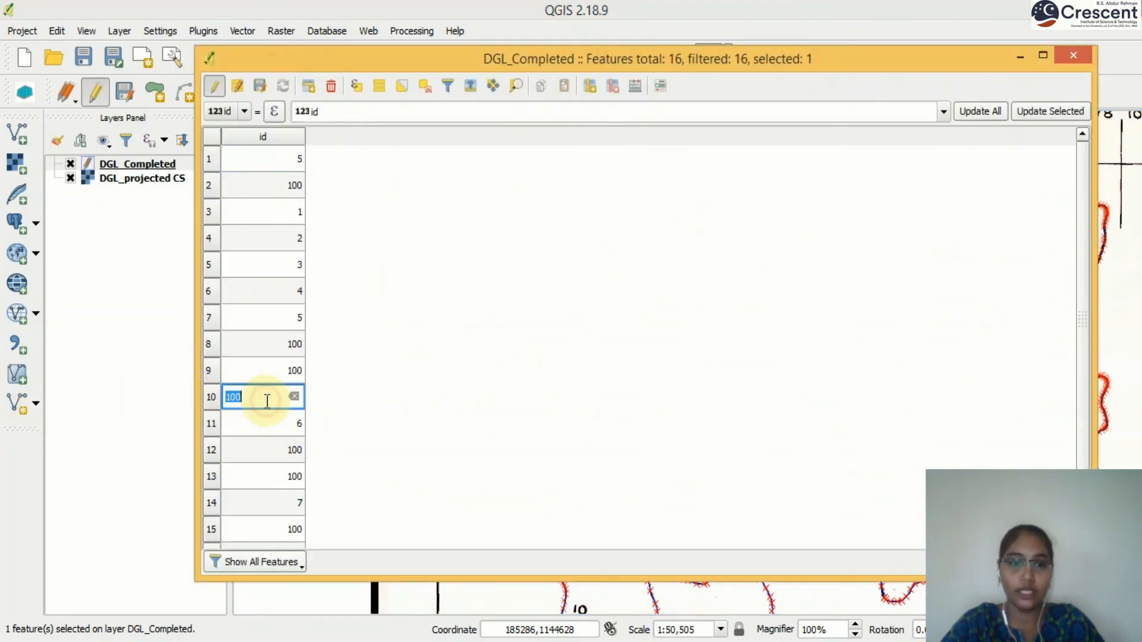
key(Return)
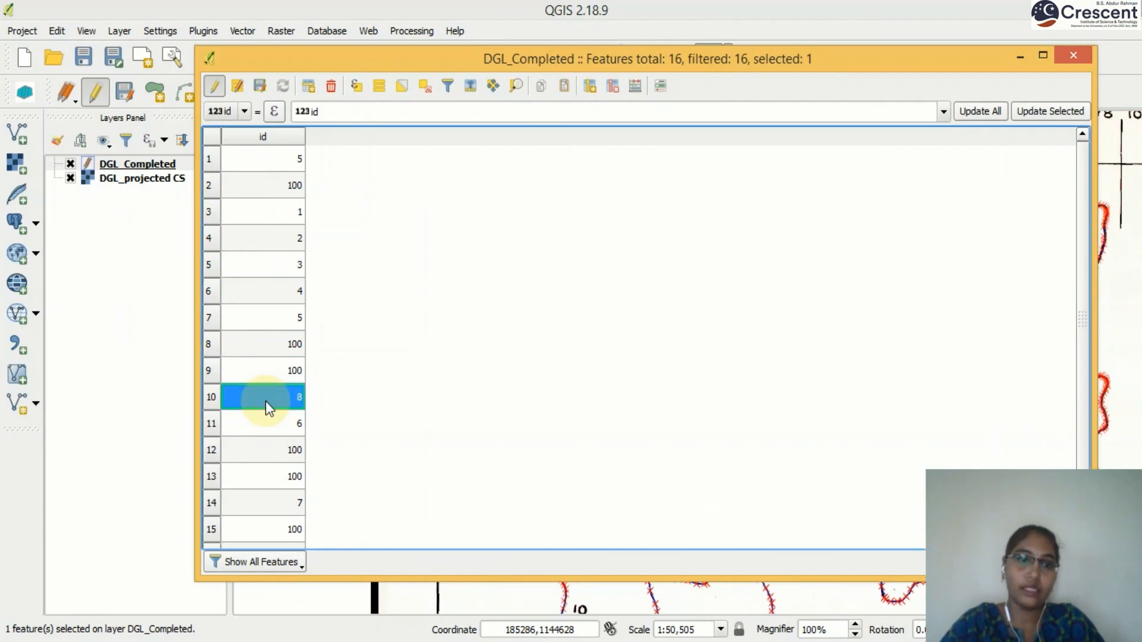
click(1070, 55)
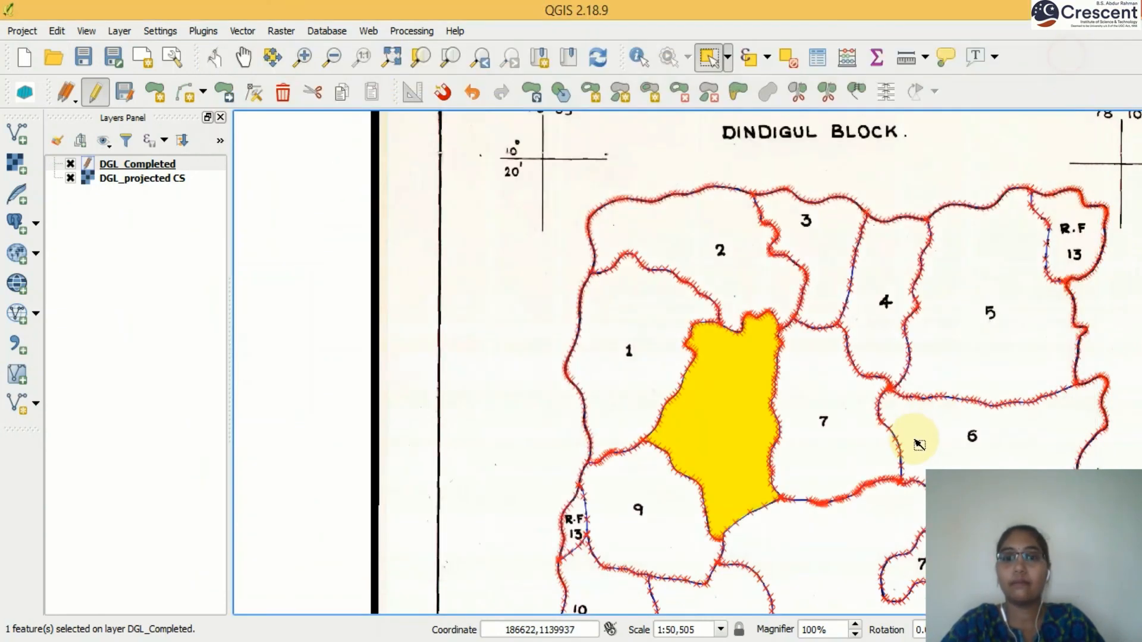
click(680, 527)
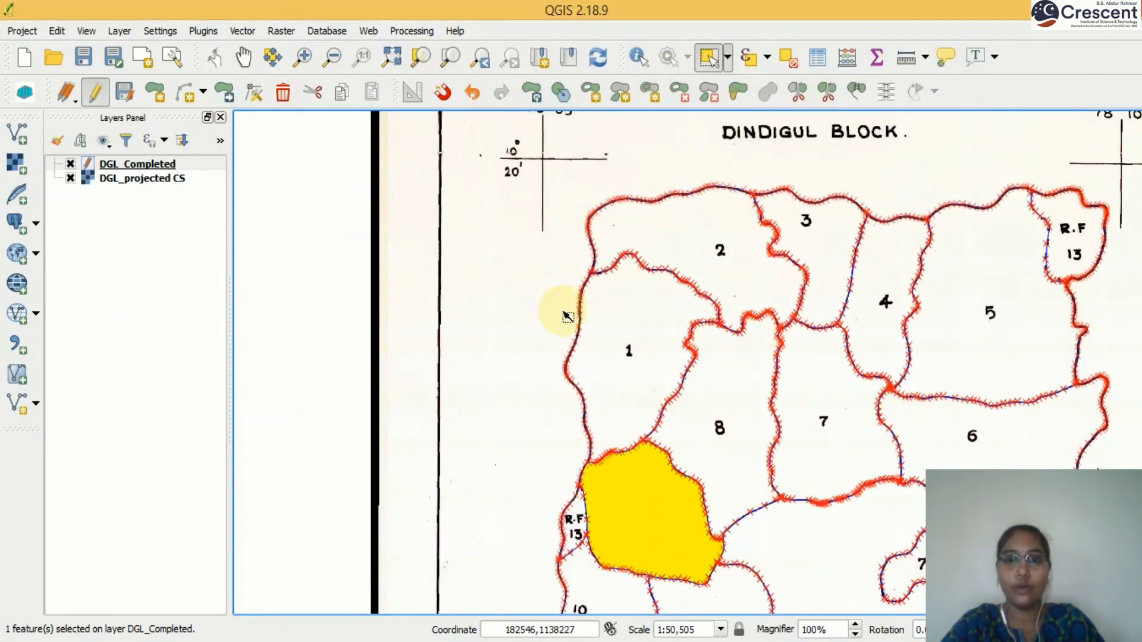
click(820, 60)
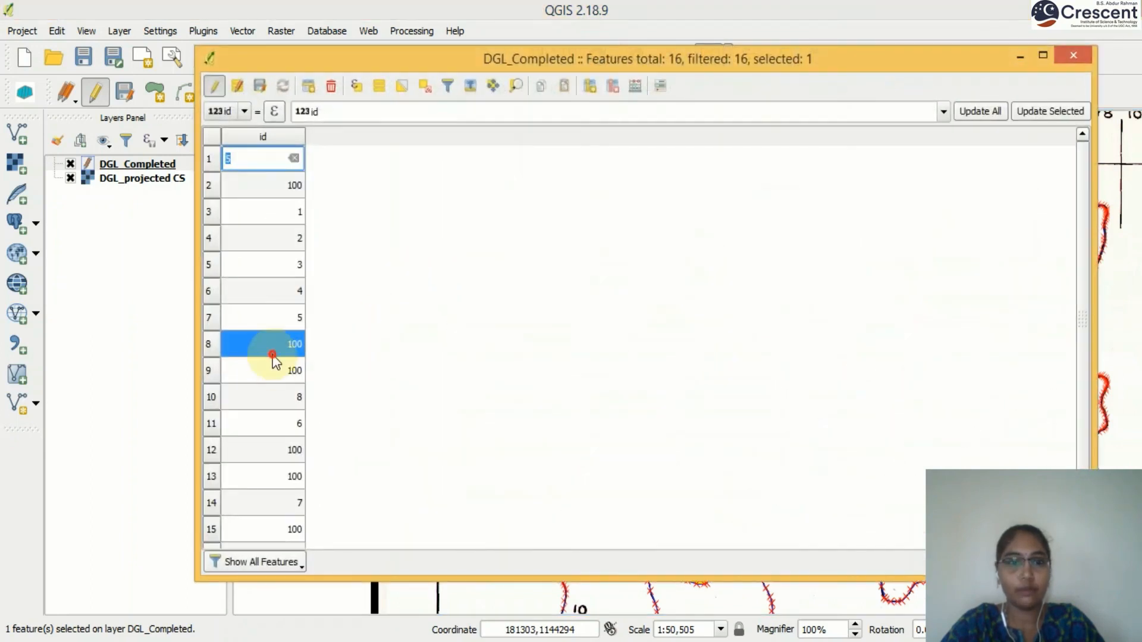
double_click(273, 356)
text(9)
key(Return)
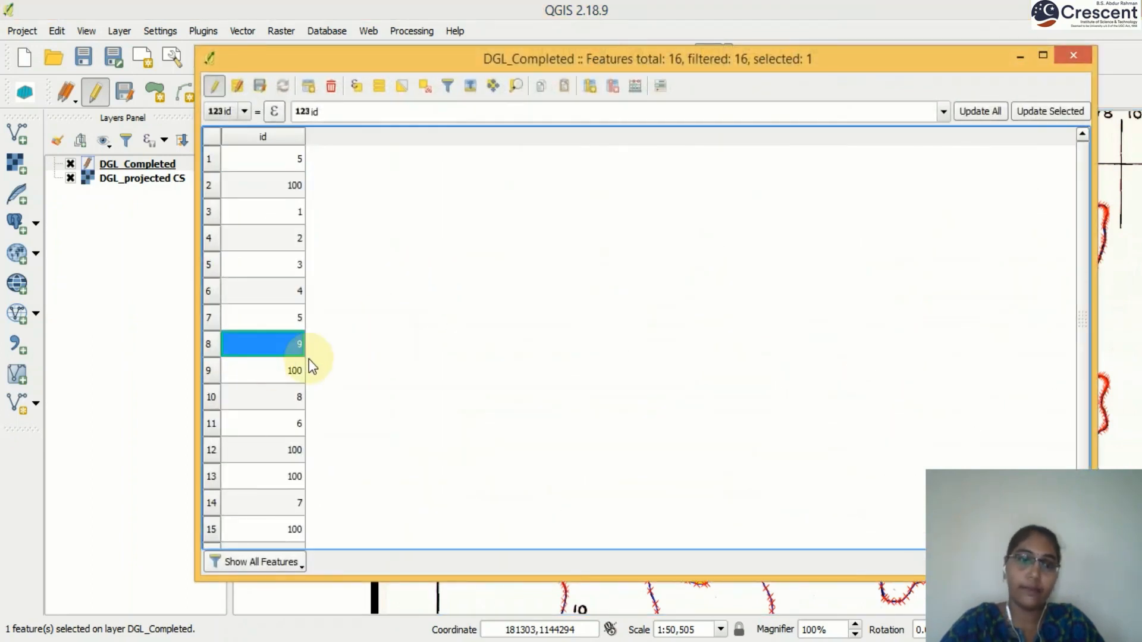
click(1065, 55)
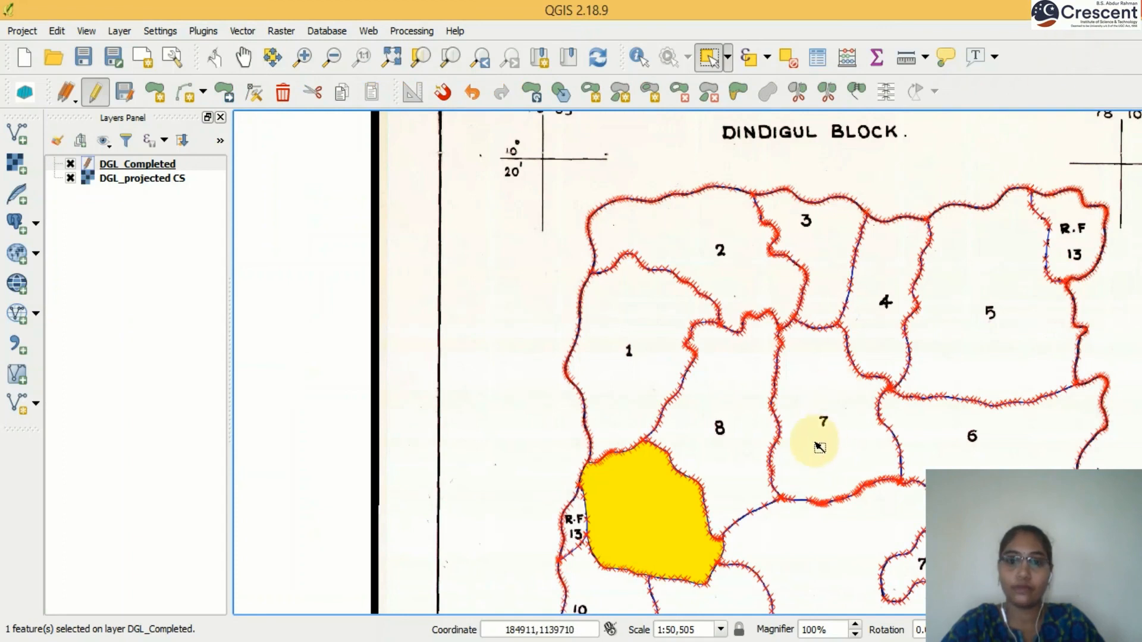
- Pan to villages 10–12 and set village 10's polygon id to 10
click(244, 57)
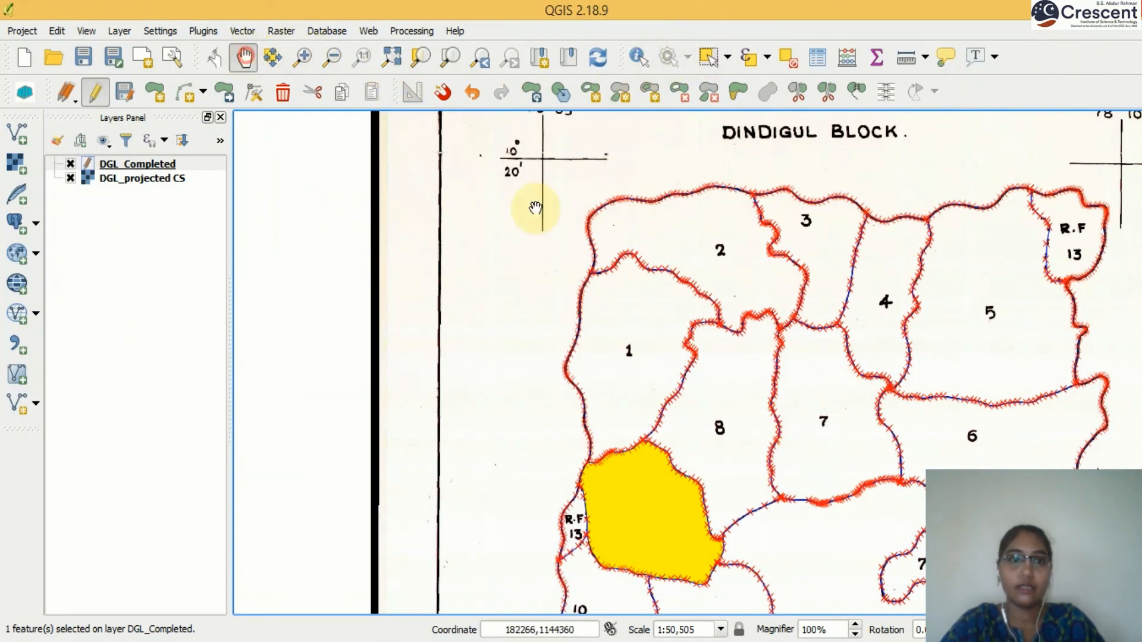
drag(858, 497, 721, 252)
click(708, 58)
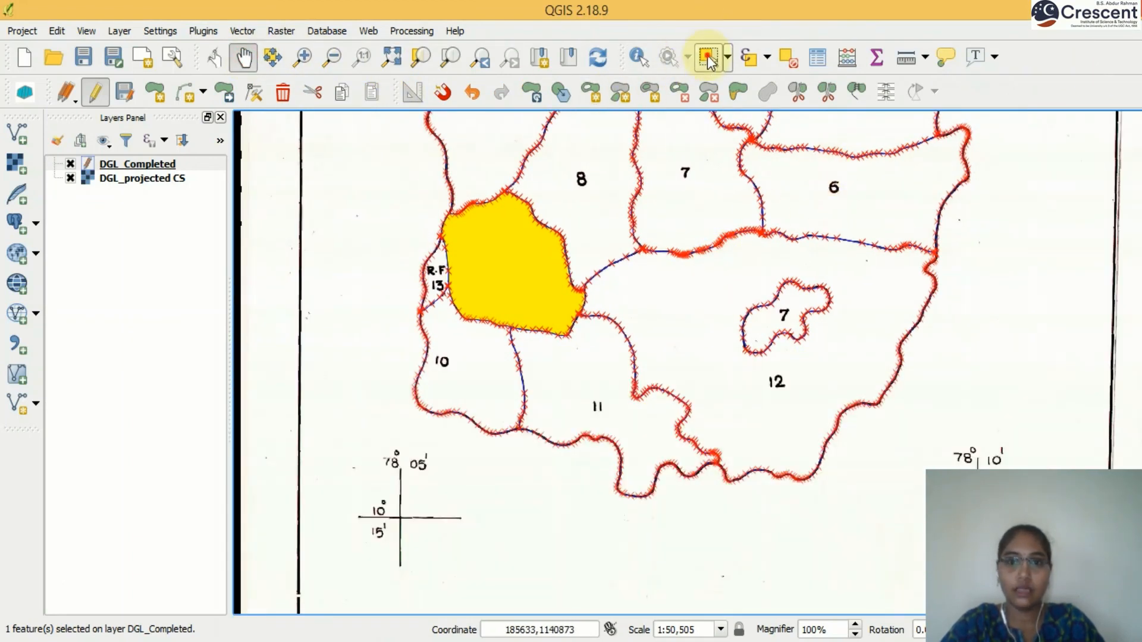
click(455, 396)
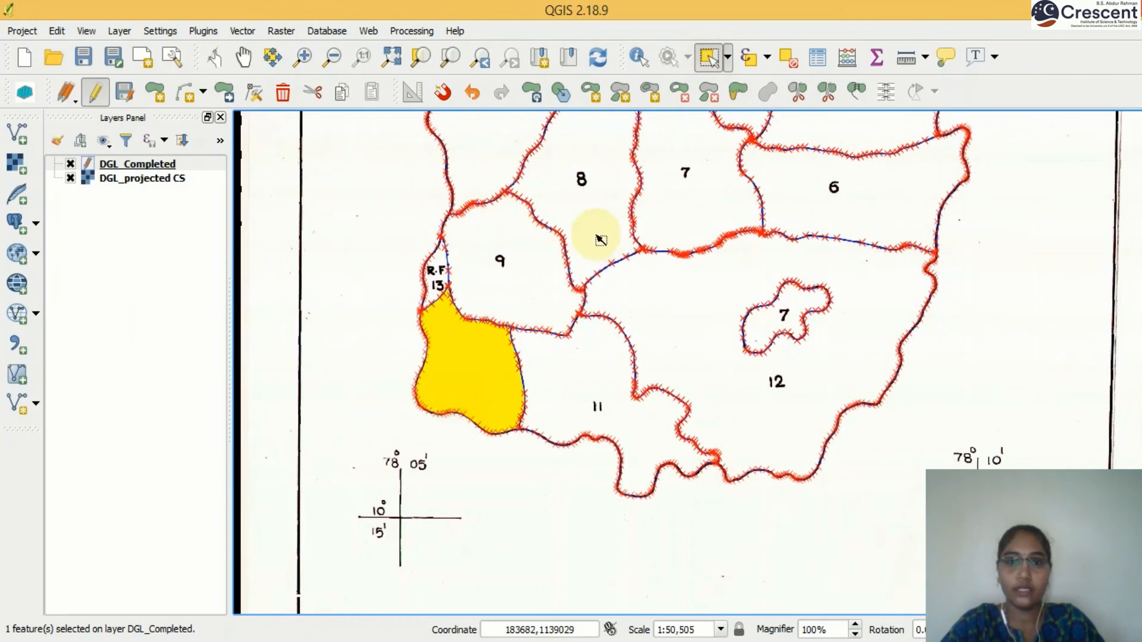
click(817, 57)
double_click(277, 191)
text(10)
key(Return)
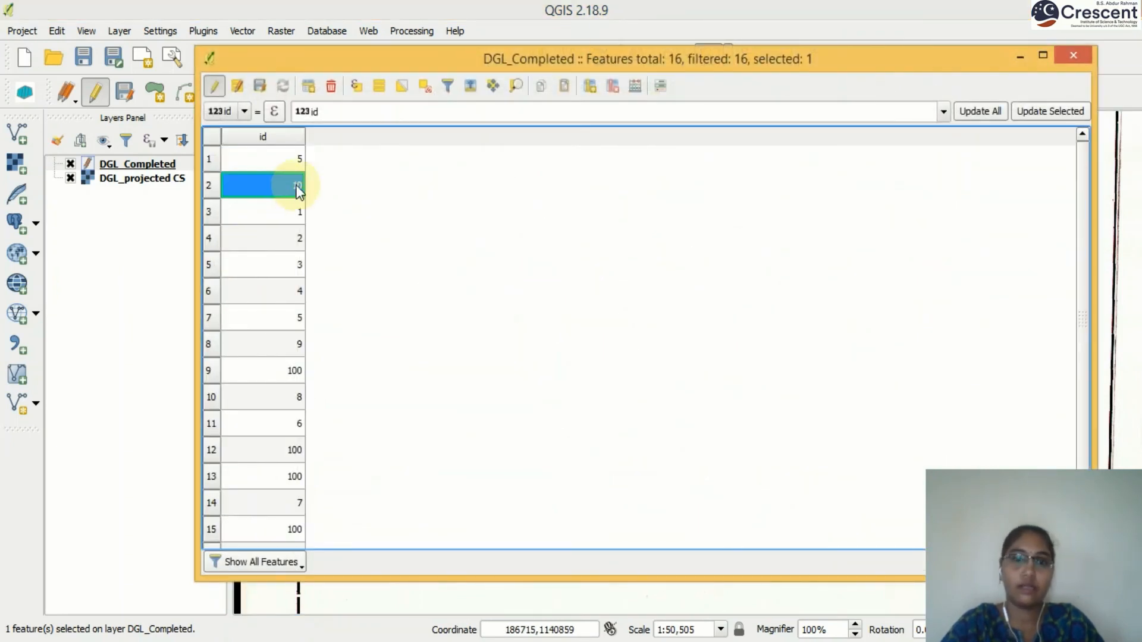
click(1073, 55)
- Set the ids of village polygons 11 and 12 to 11 and 12
click(609, 424)
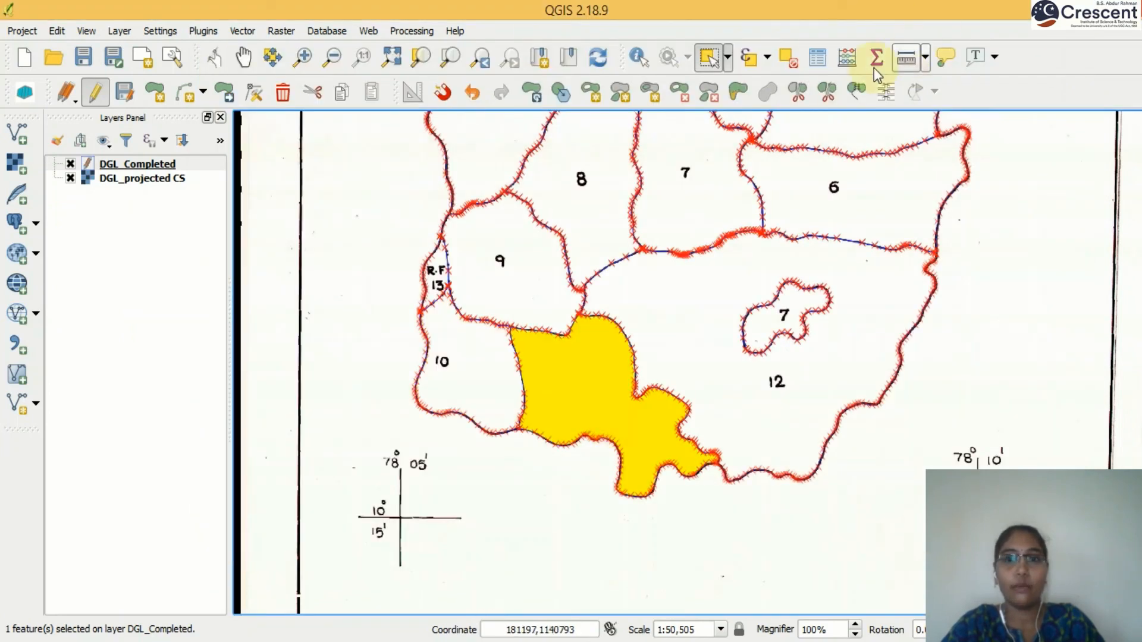
click(819, 57)
double_click(277, 372)
text(11)
key(Return)
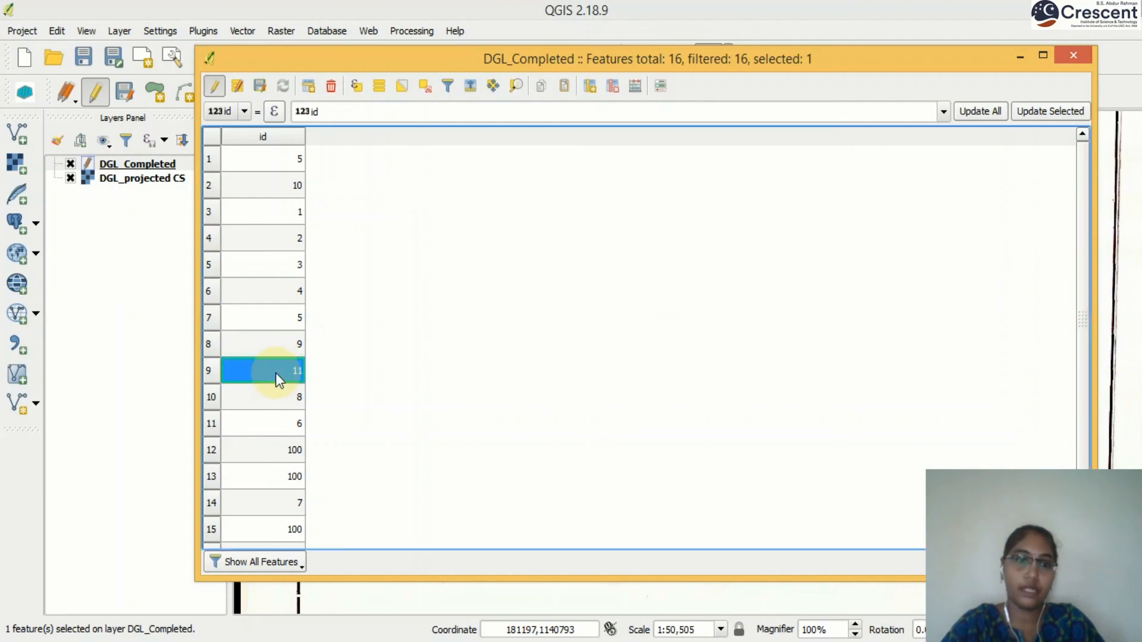
click(1073, 55)
click(747, 415)
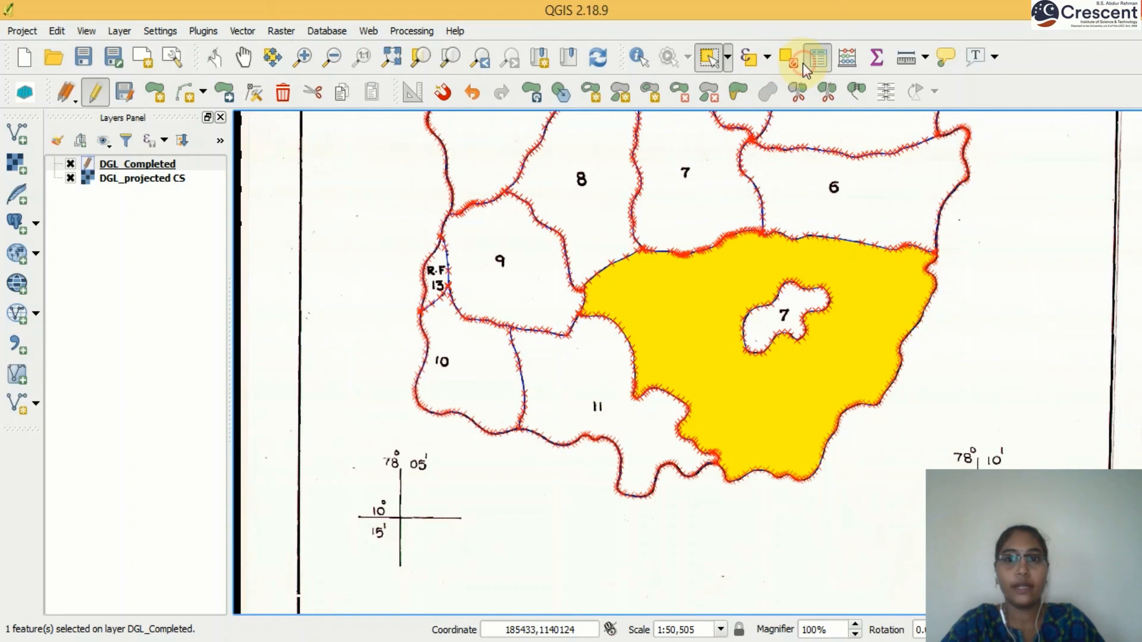
click(817, 57)
click(281, 535)
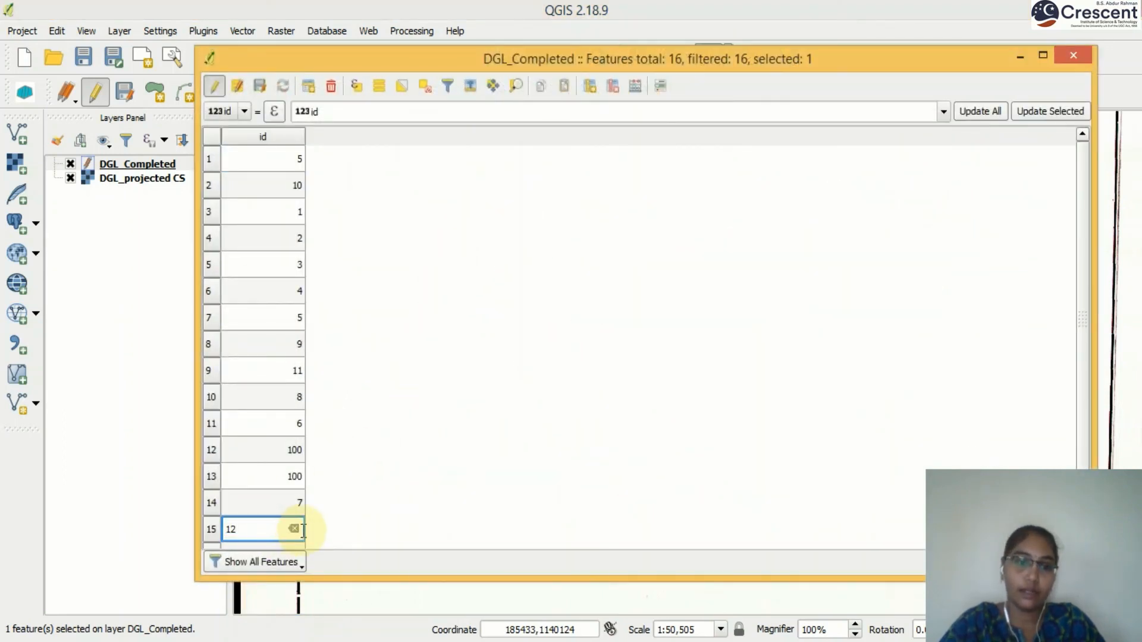
key(Return)
click(1079, 55)
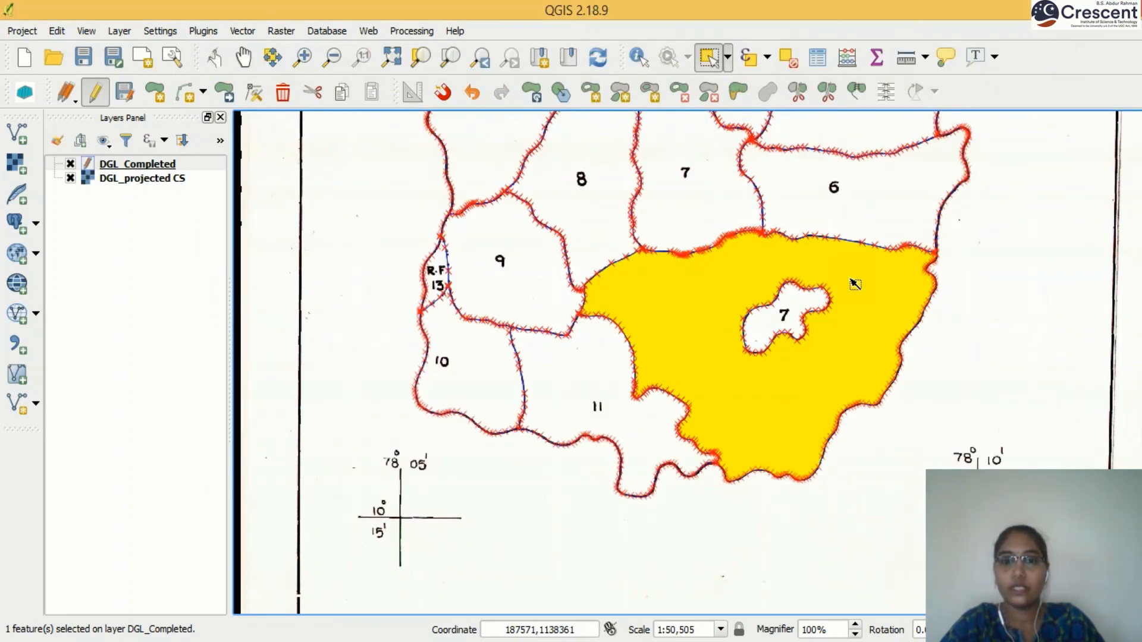
- Give the small island polygon labelled 7 id 7
click(788, 327)
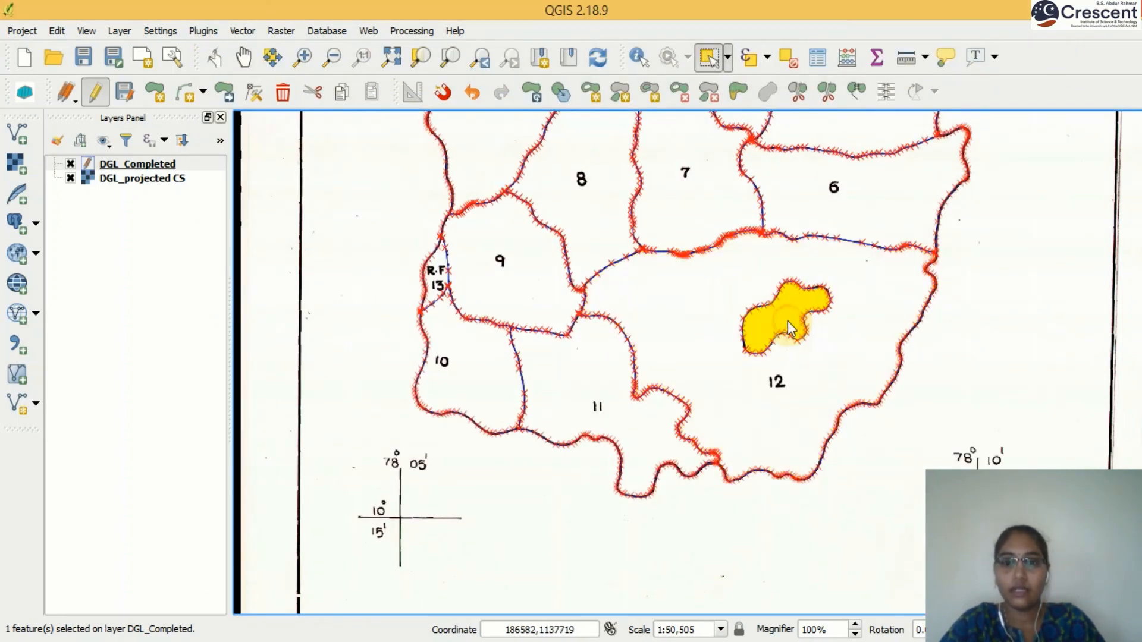
click(818, 59)
text(7)
key(Return)
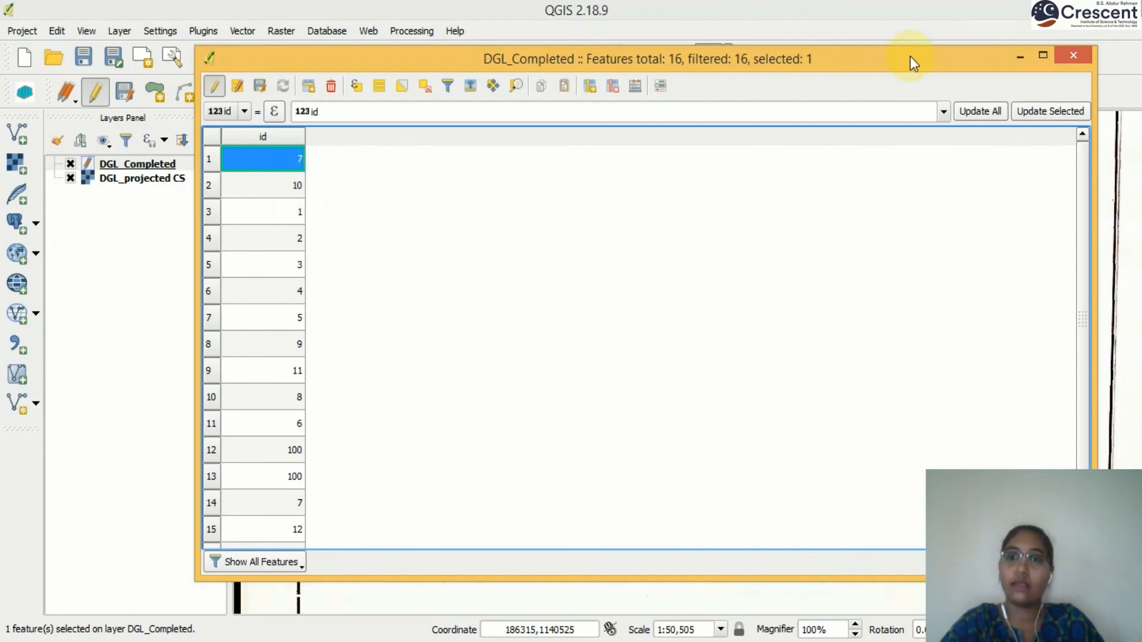
click(1090, 56)
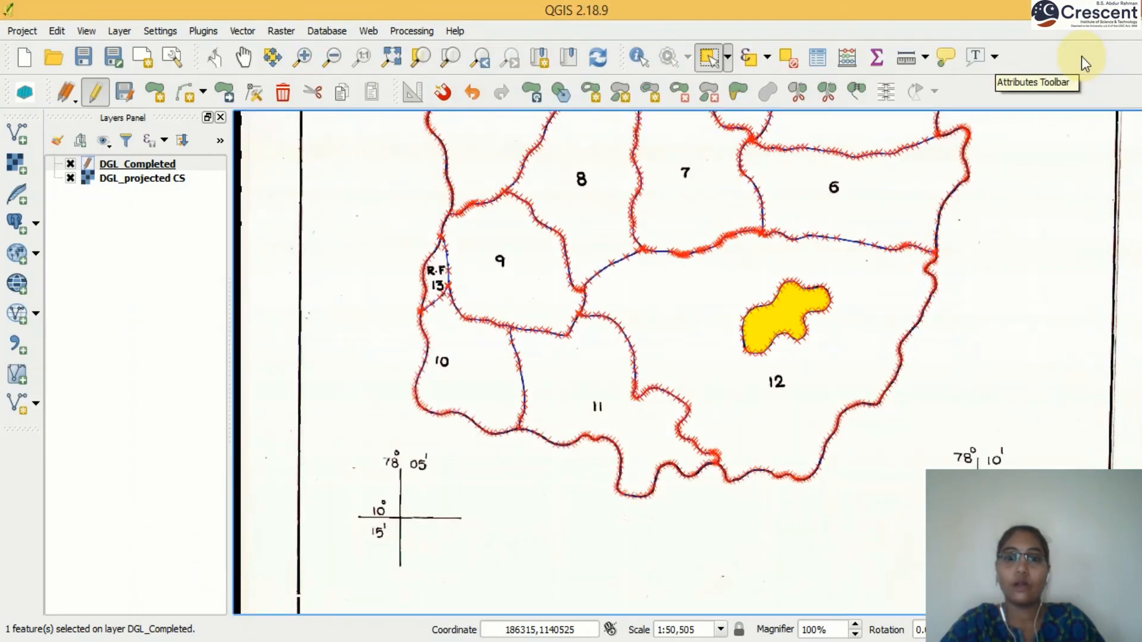
- Give the small R.F 13 polygon beside village 9 id 13
click(436, 279)
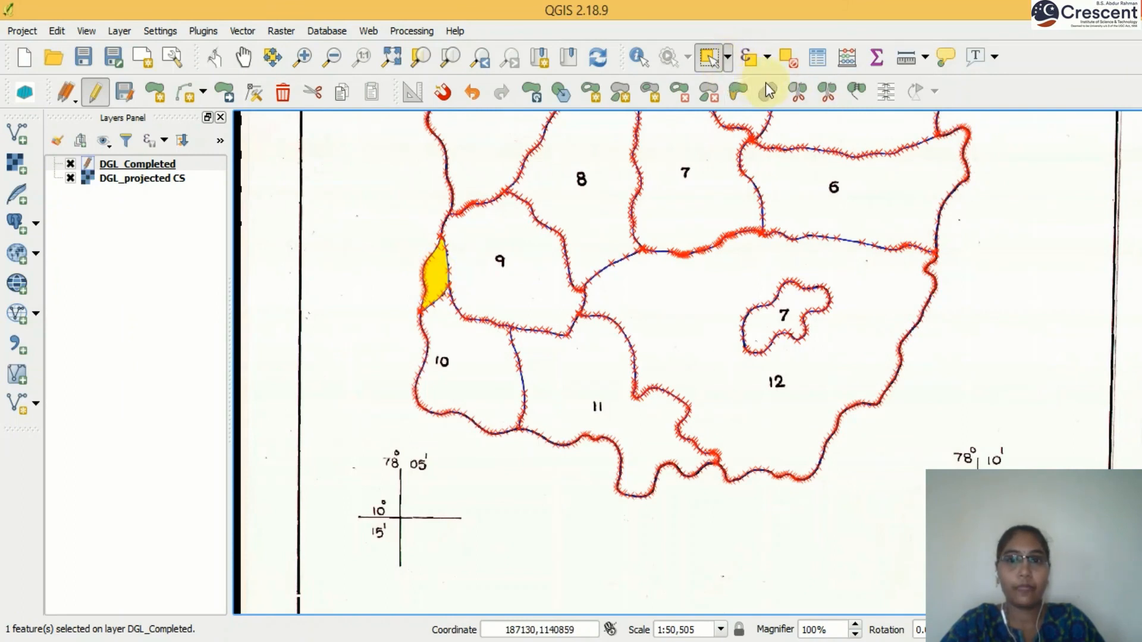
click(817, 58)
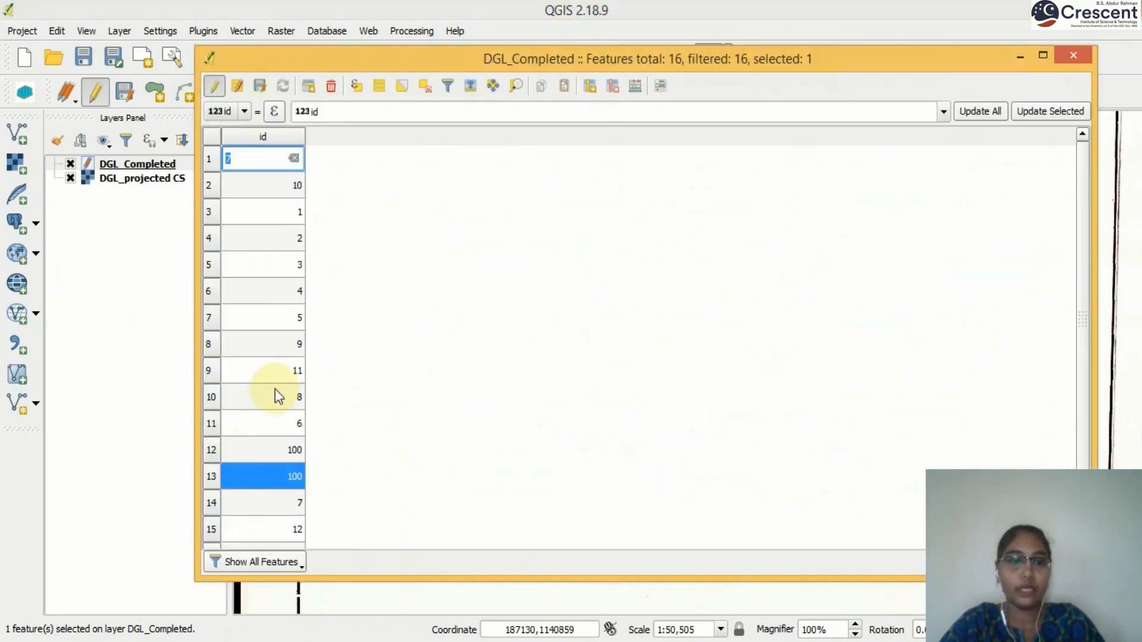
double_click(249, 477)
text(13)
key(Return)
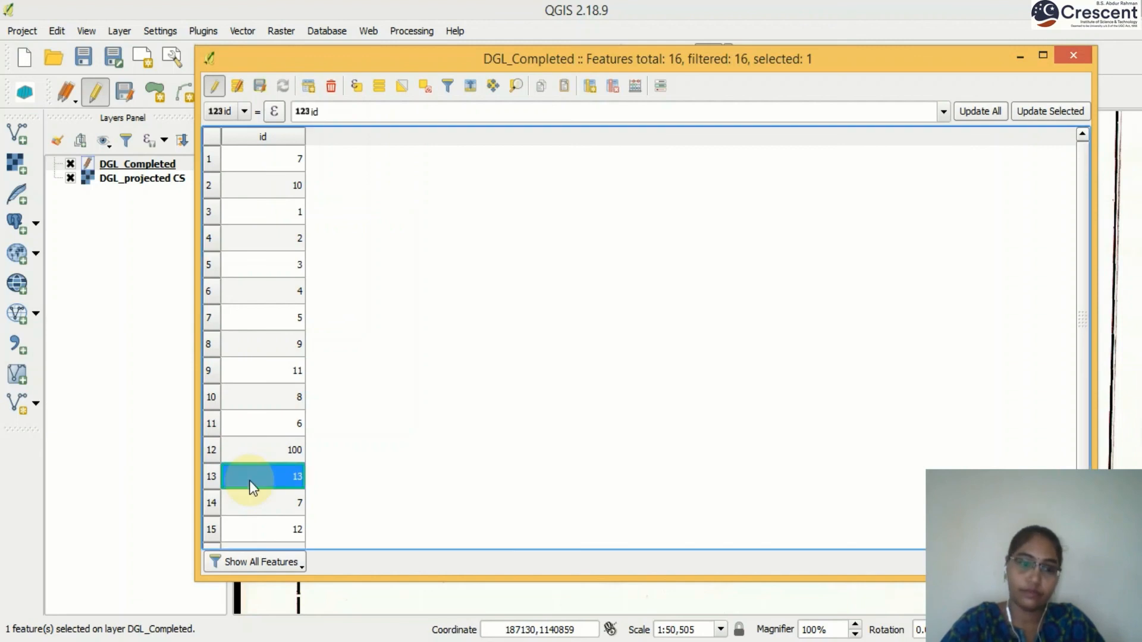
click(1078, 55)
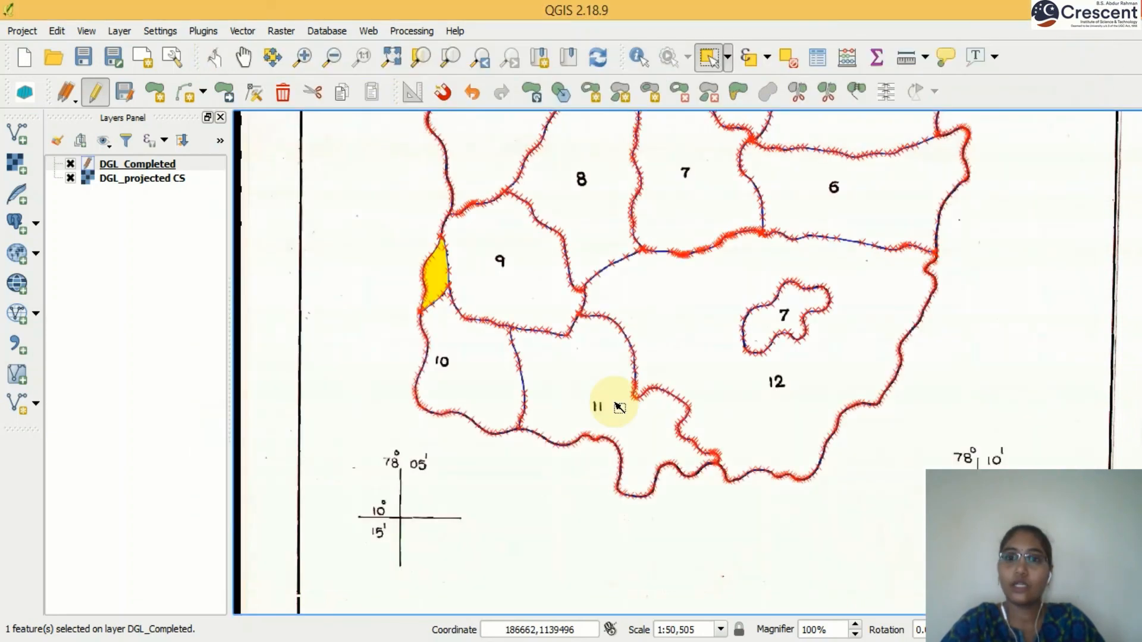
- Set the top-right R.F 13 polygon's id to 13, then zoom to the whole block
click(241, 58)
drag(887, 311, 635, 495)
click(704, 57)
click(689, 181)
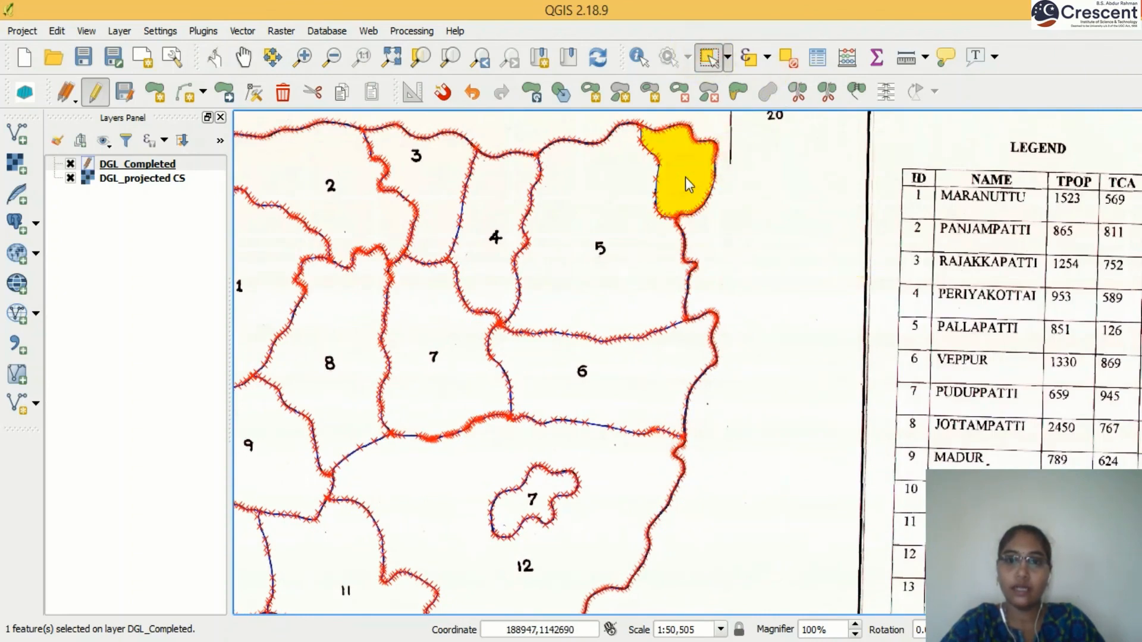
click(817, 58)
double_click(265, 449)
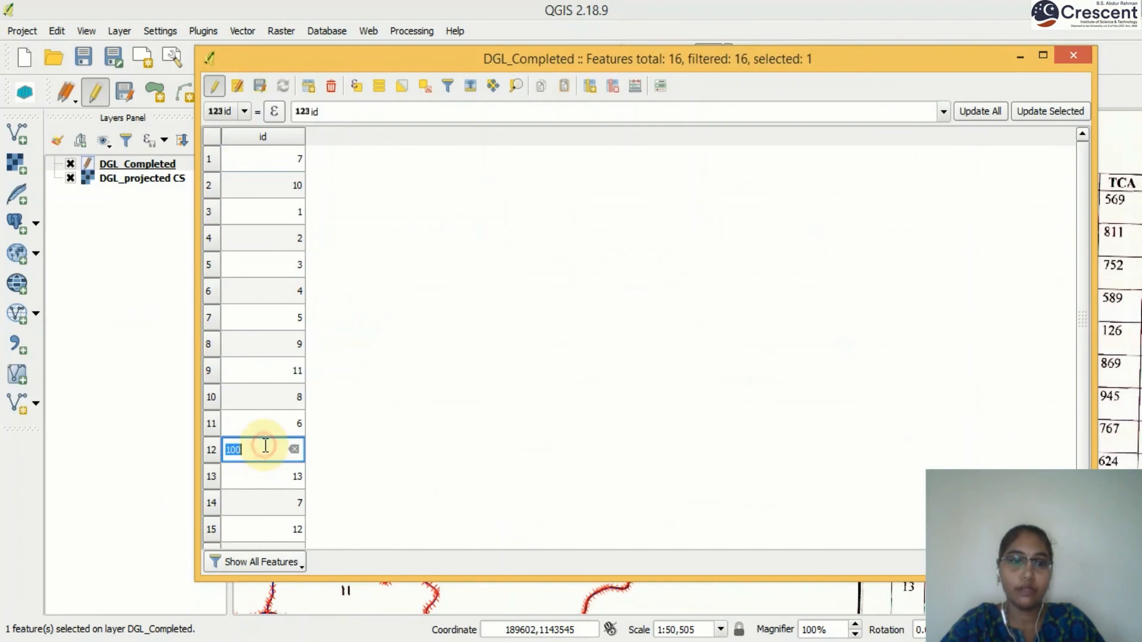
text(13)
key(Return)
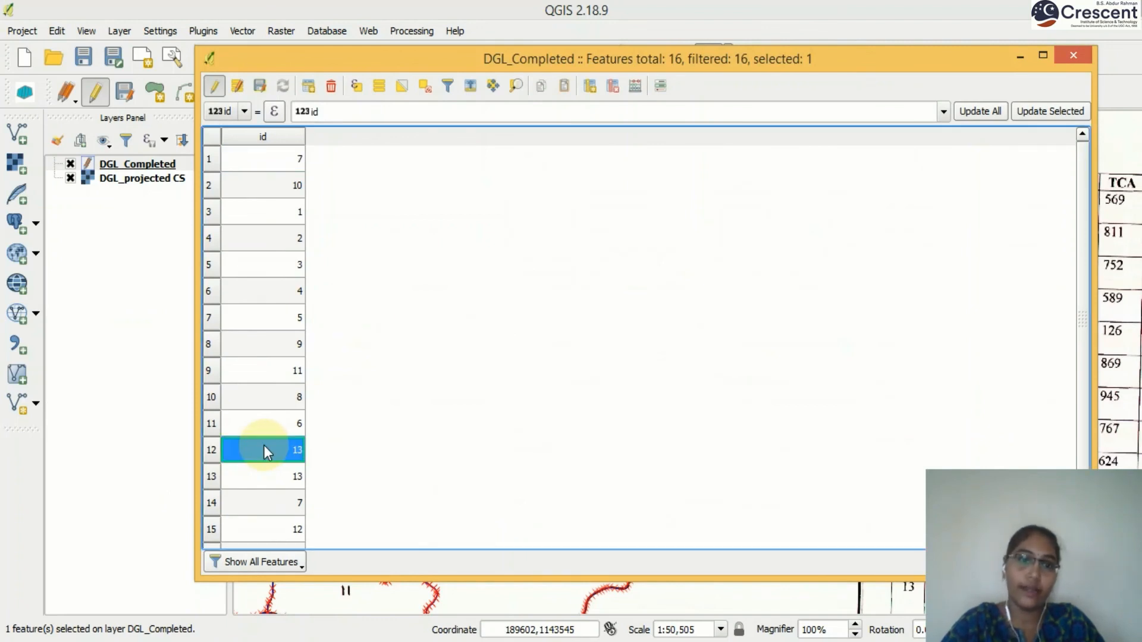
click(1073, 55)
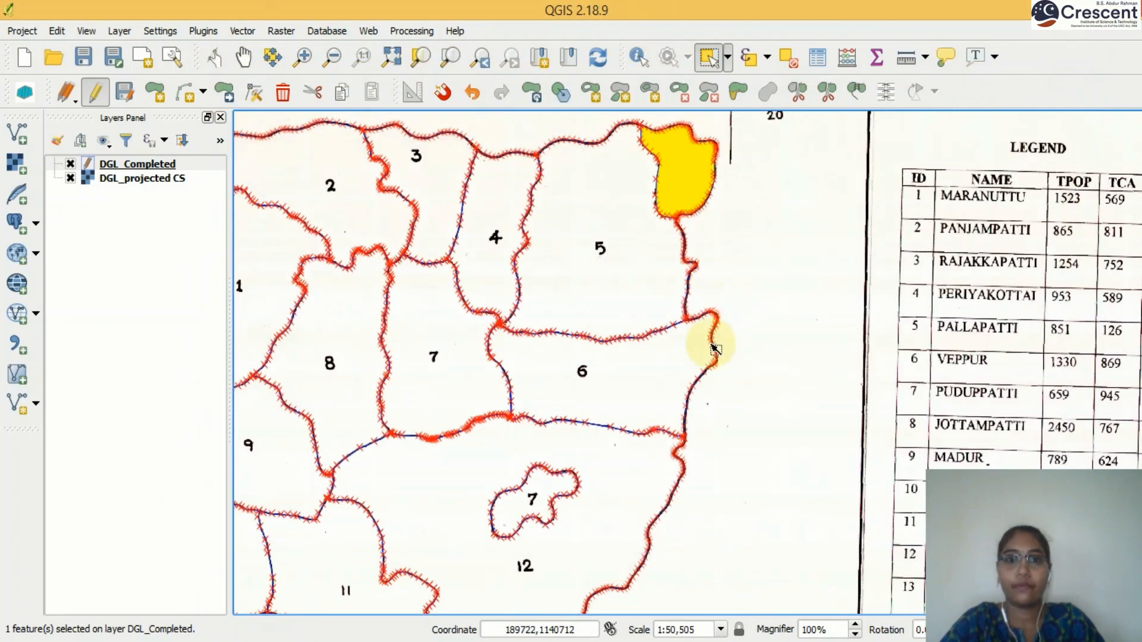
click(392, 58)
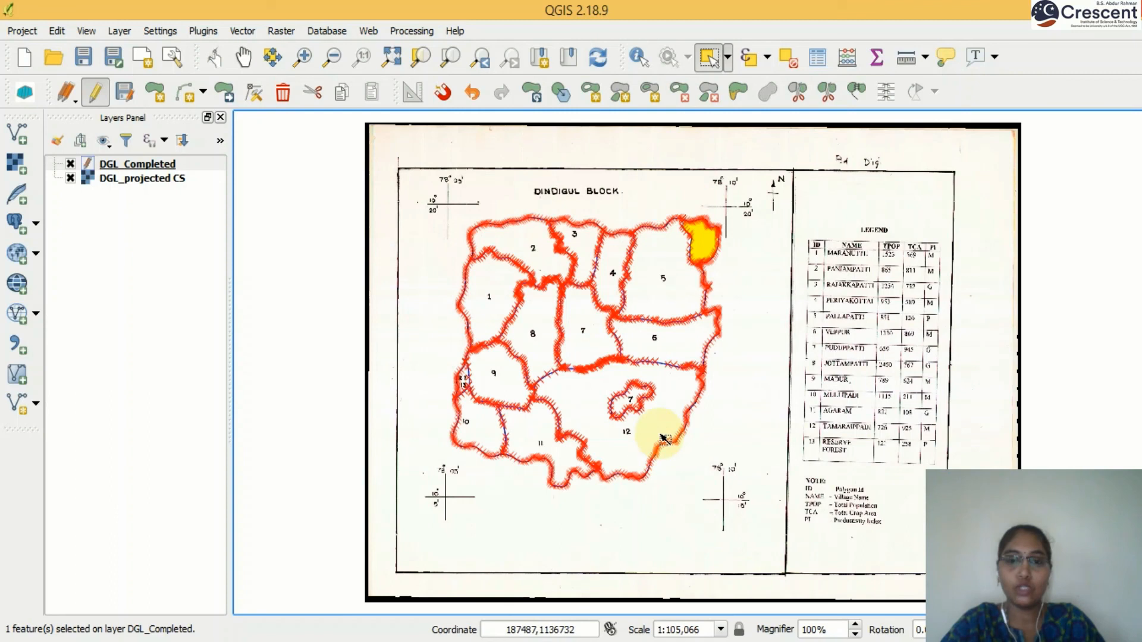
- Select the top-right and beside-9 R.F 13 polygons and merge them, keeping id 13
click(818, 58)
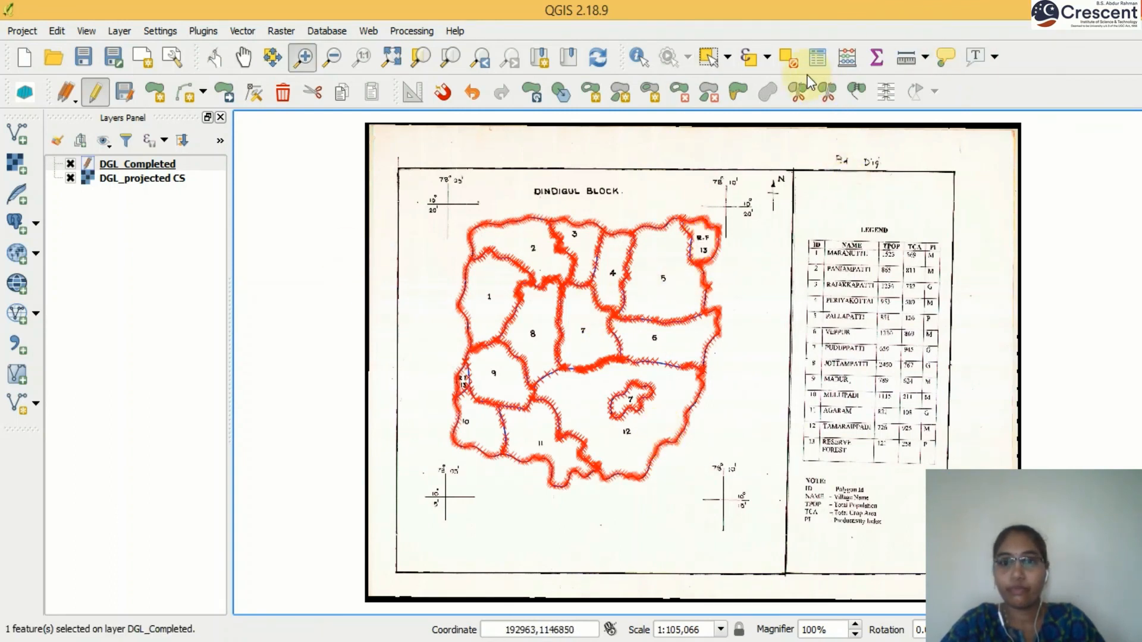
click(702, 243)
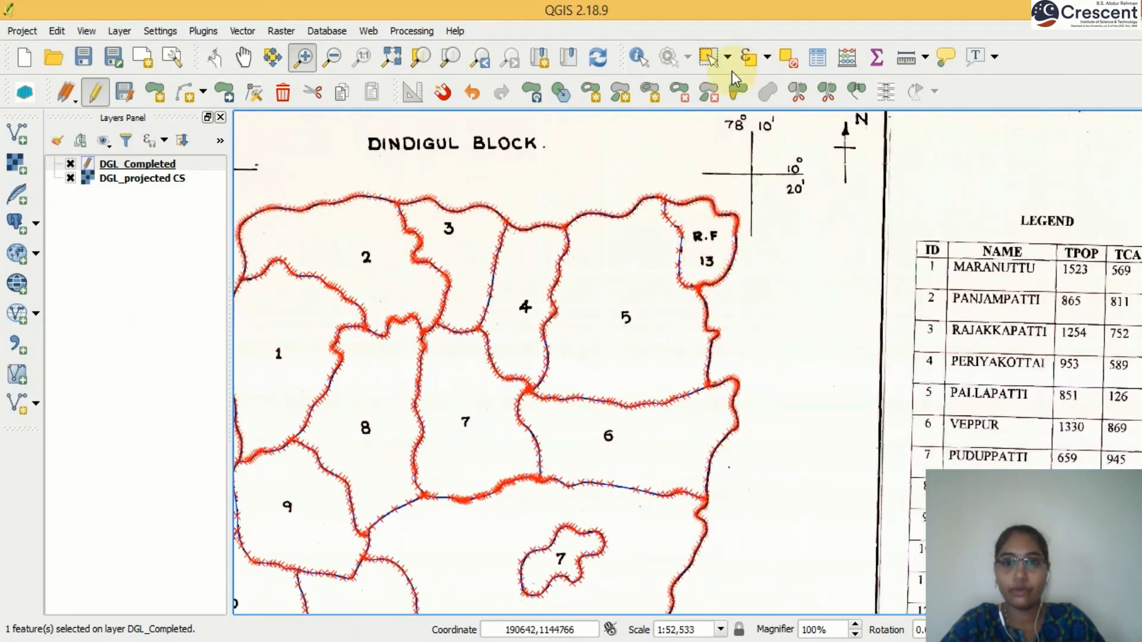
click(244, 58)
drag(624, 435, 788, 333)
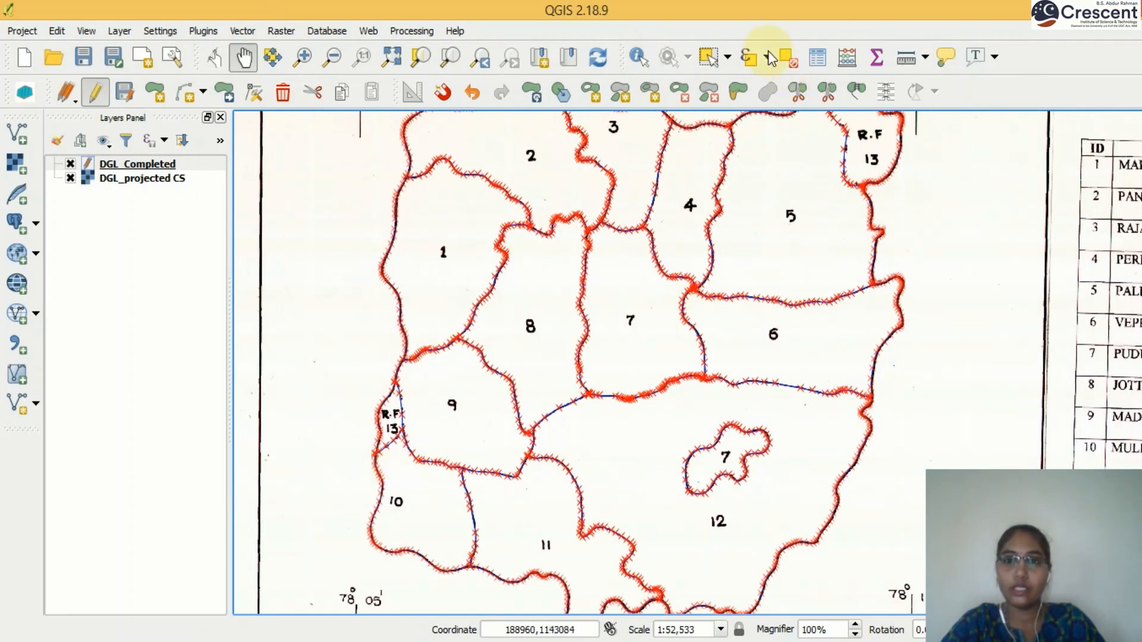
click(709, 58)
click(880, 137)
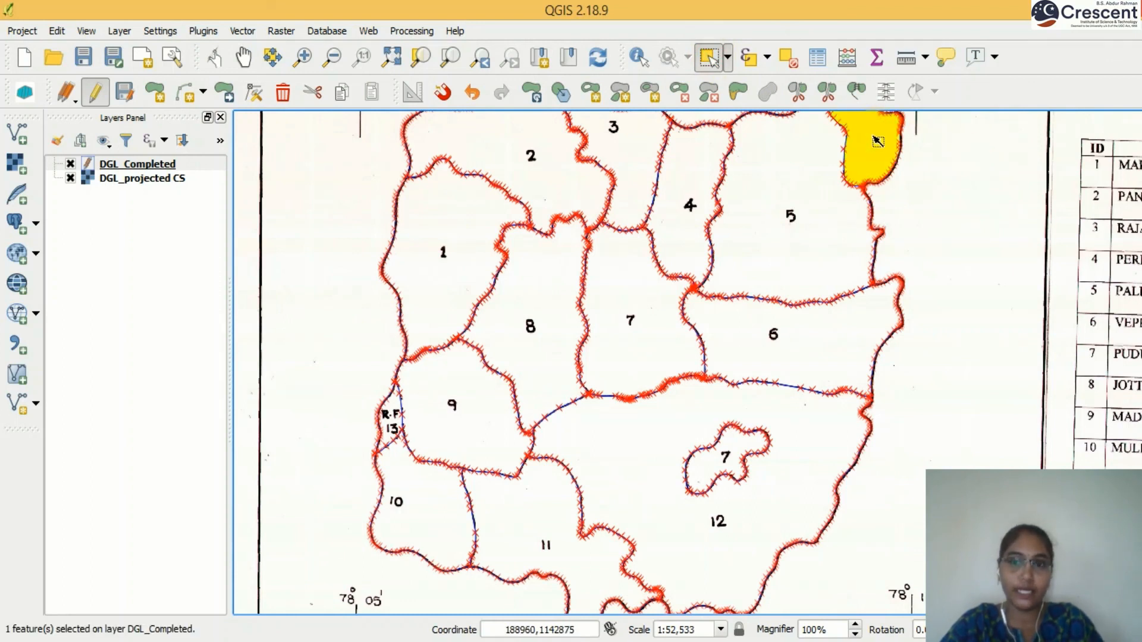
shift+click(394, 429)
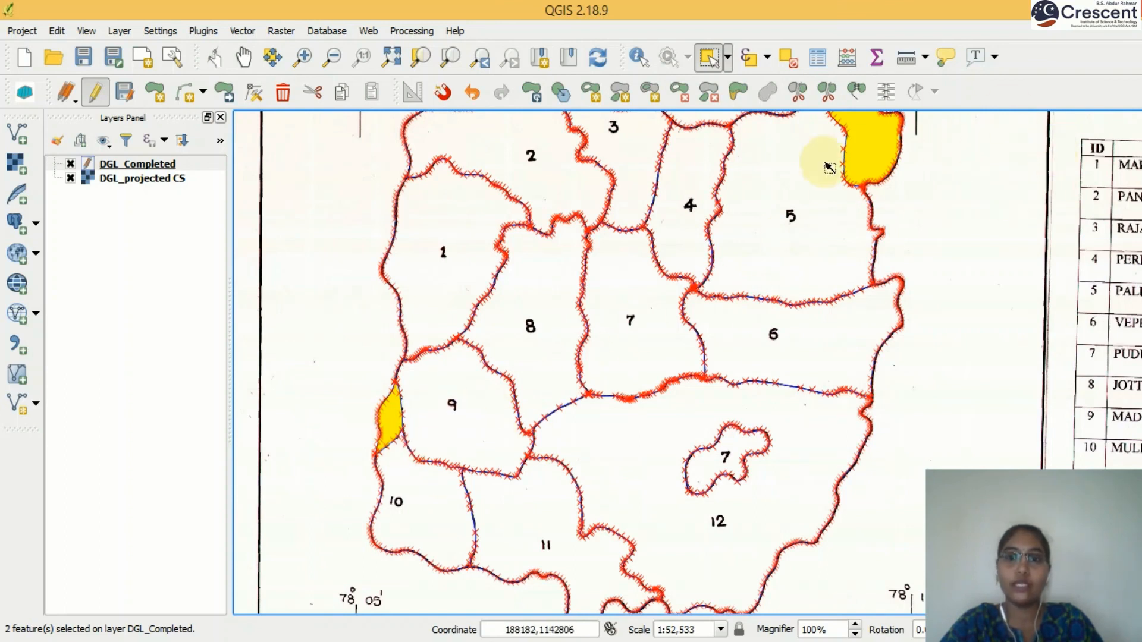
click(855, 92)
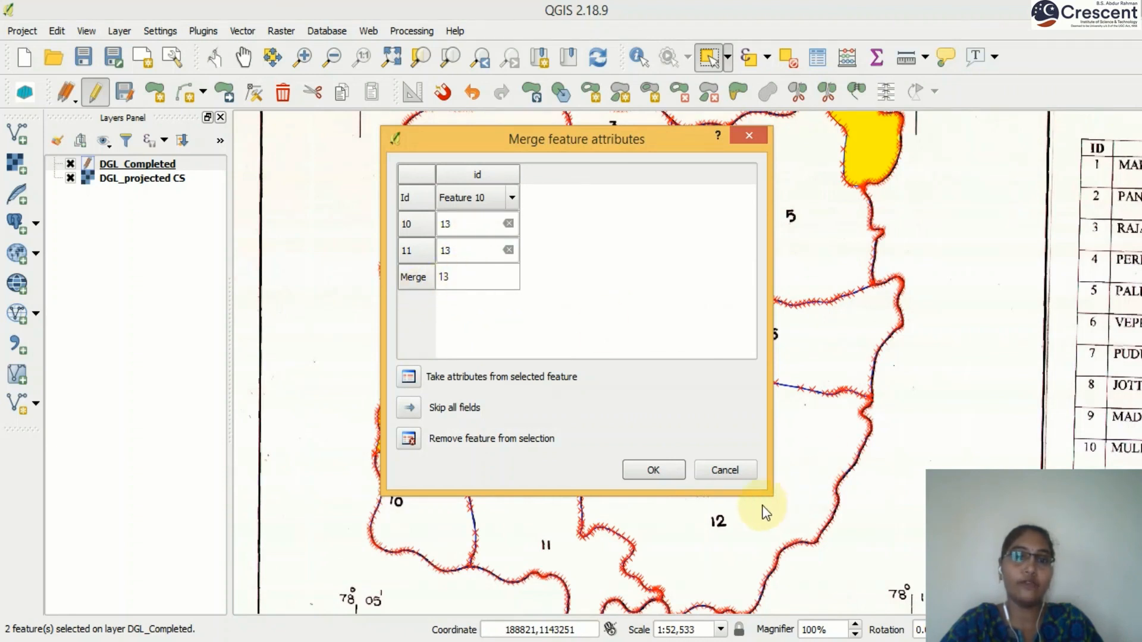
click(662, 466)
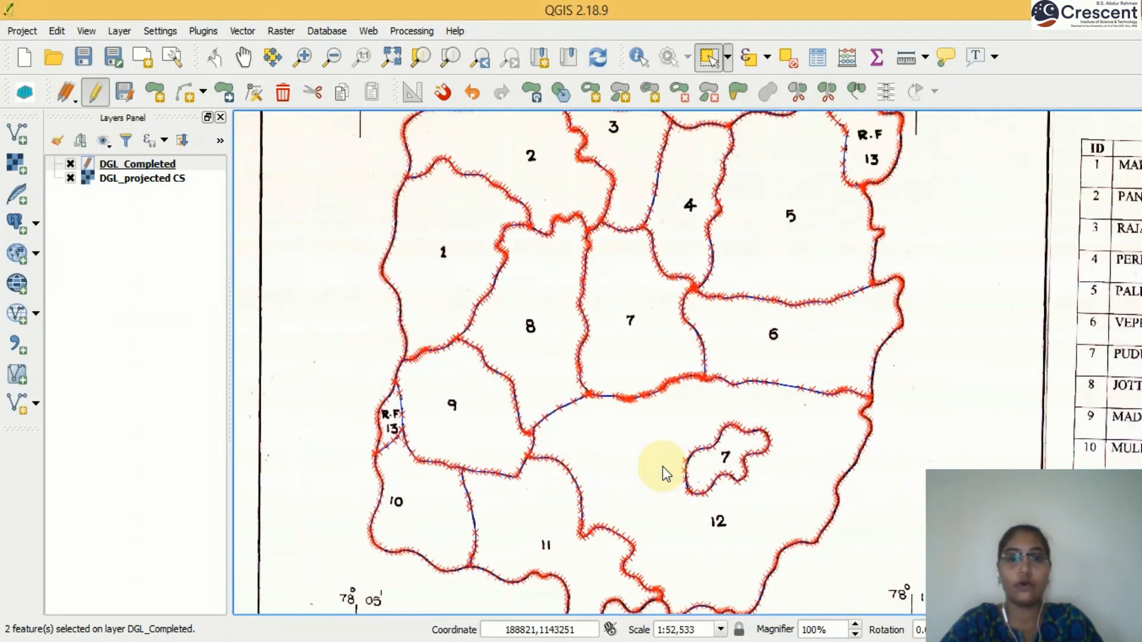
- Merge the large village 7 polygon with its detached island into one feature
click(866, 135)
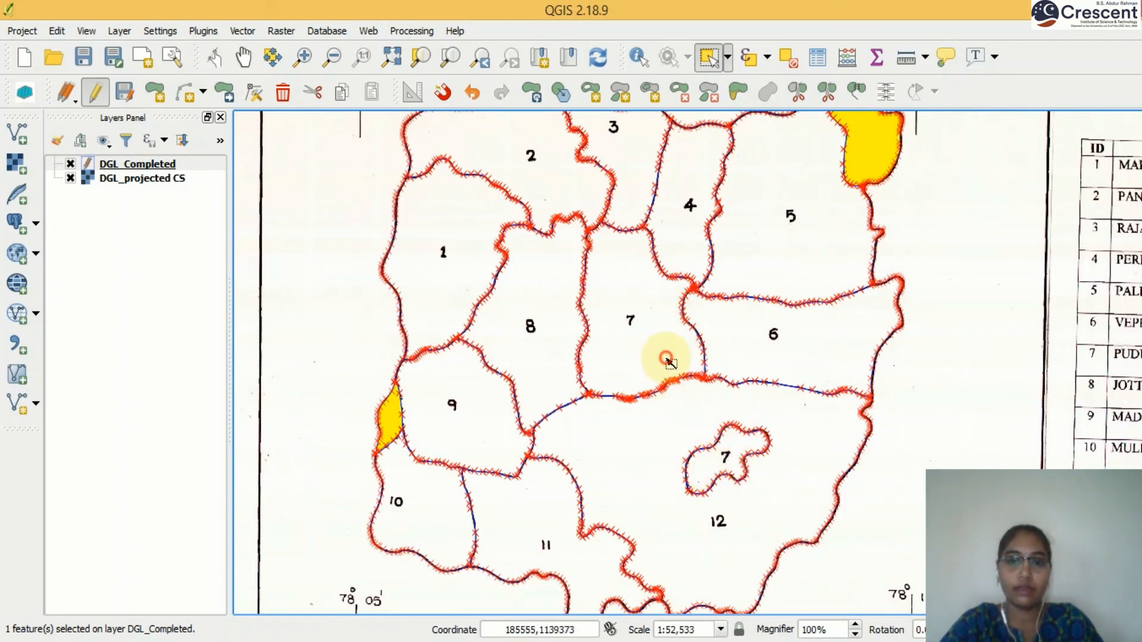
click(667, 359)
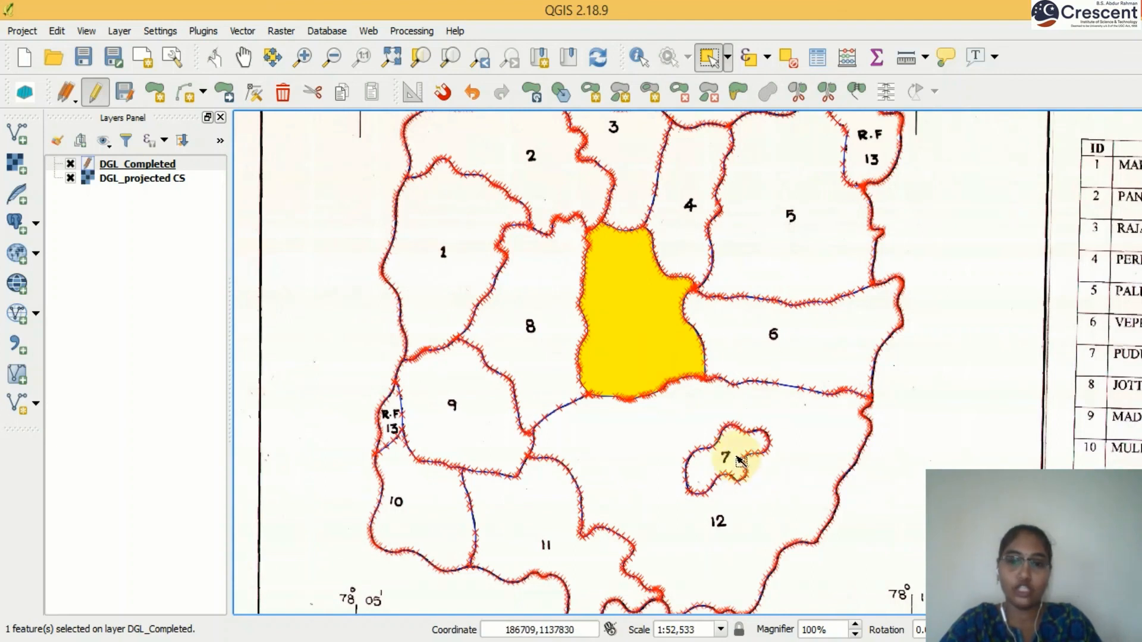
shift+click(736, 461)
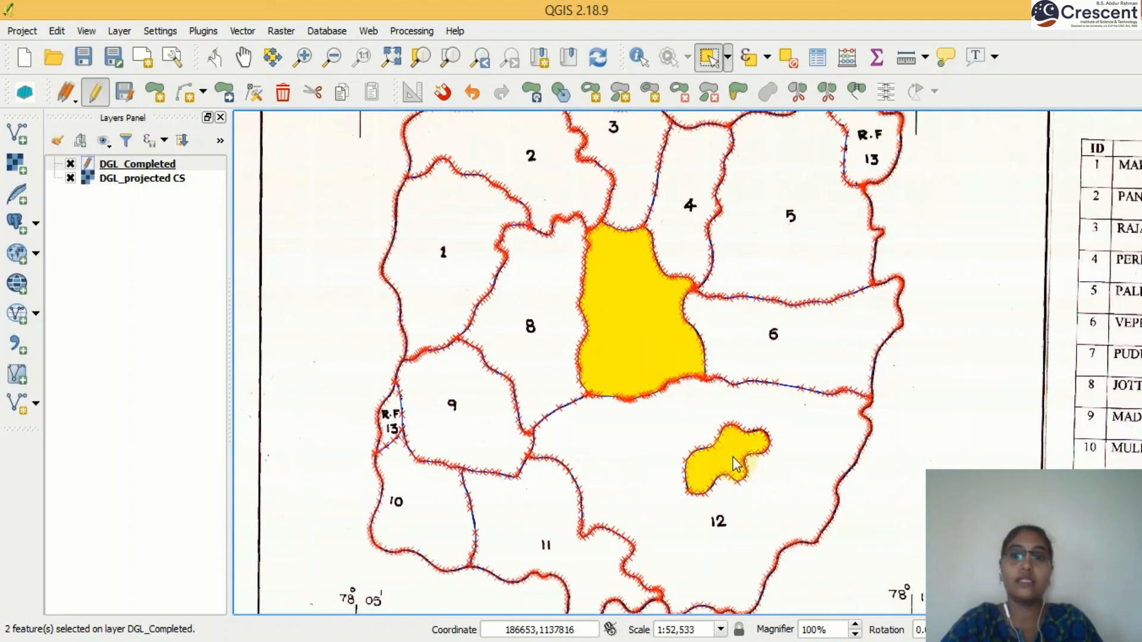
click(857, 92)
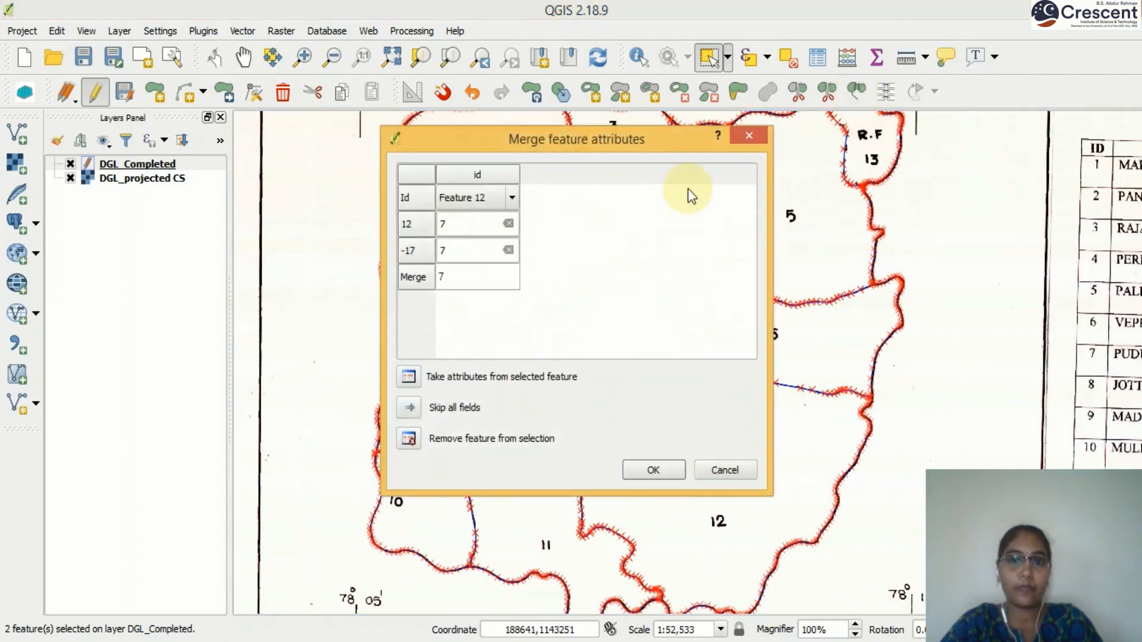
click(646, 473)
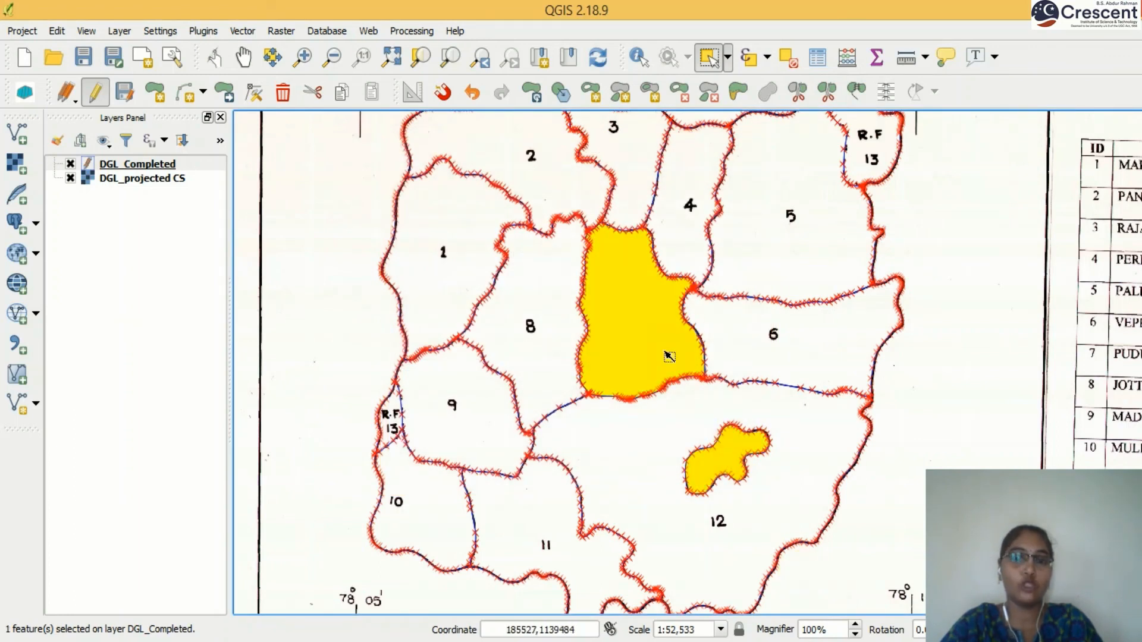
- Save the layer edits to DGL_Completed
click(782, 57)
click(644, 316)
click(744, 476)
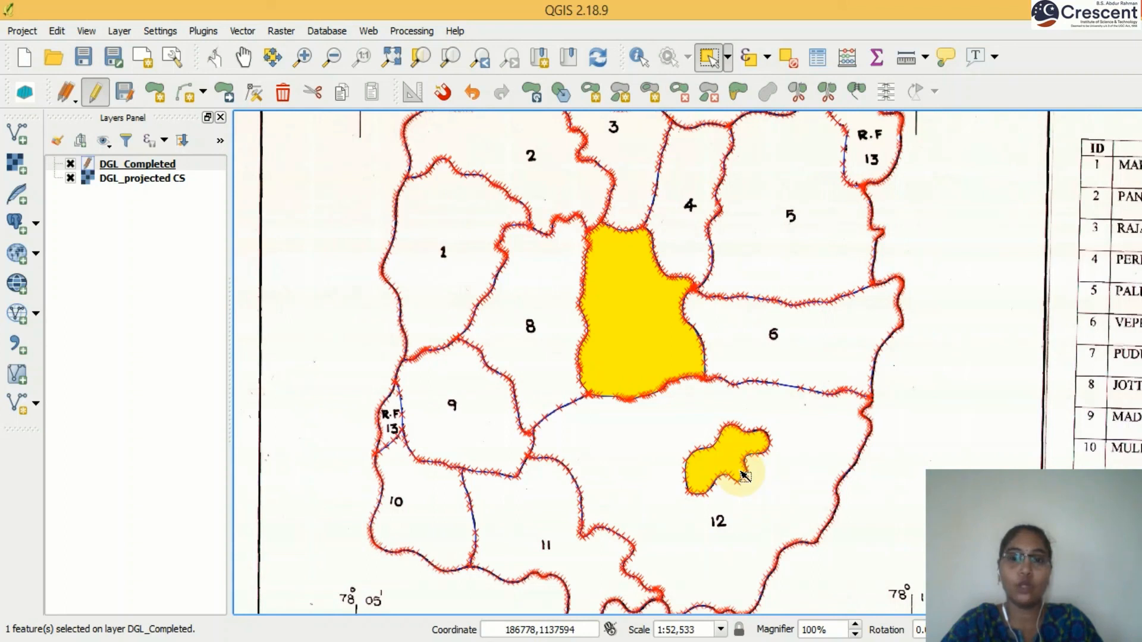
click(655, 423)
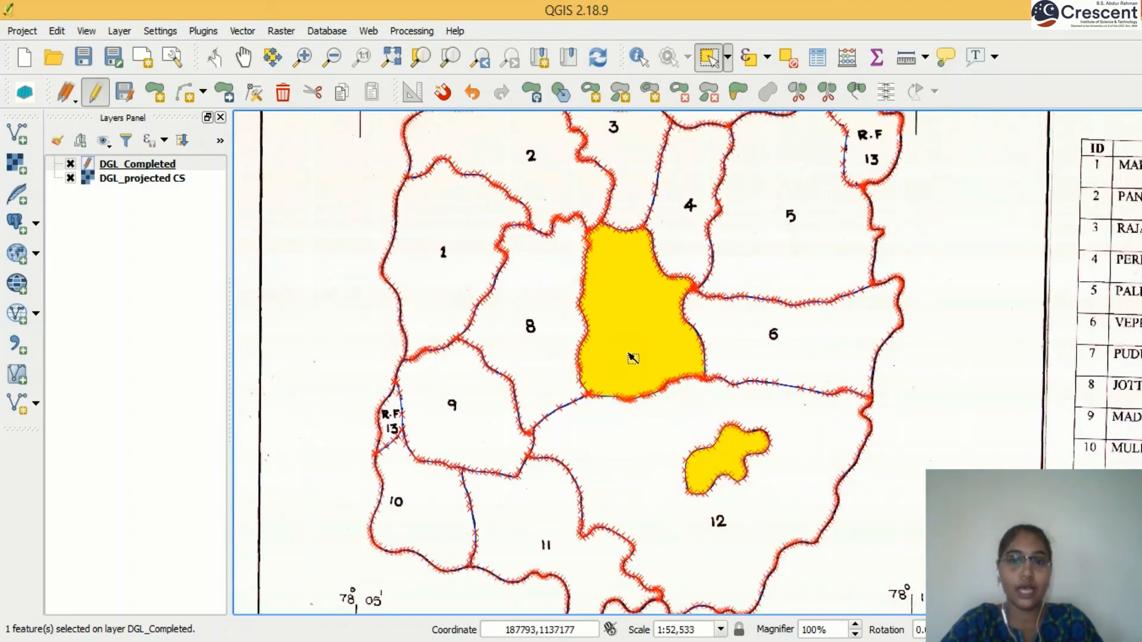
click(123, 94)
click(123, 94)
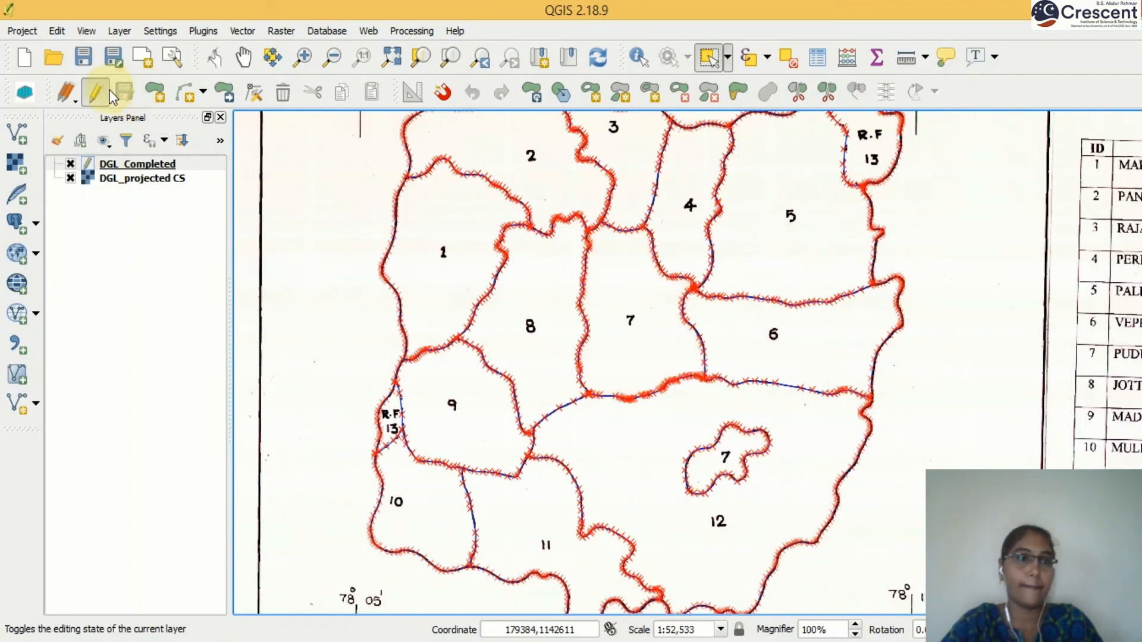
- Turn off editing on DGL_Completed and zoom to the layer's full extent
click(97, 93)
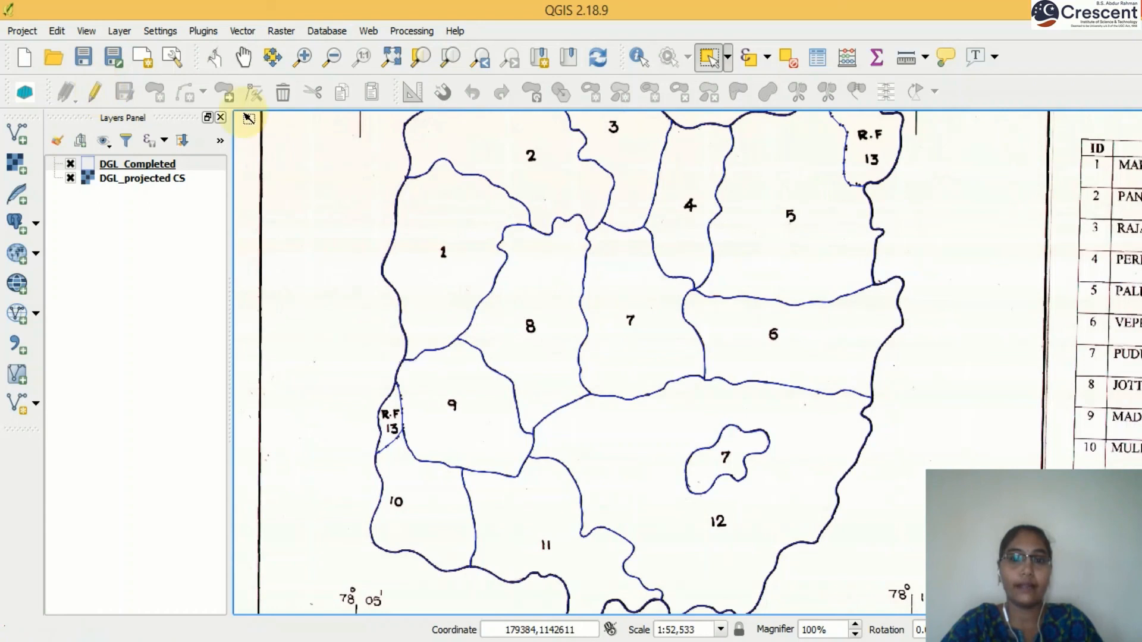
click(158, 168)
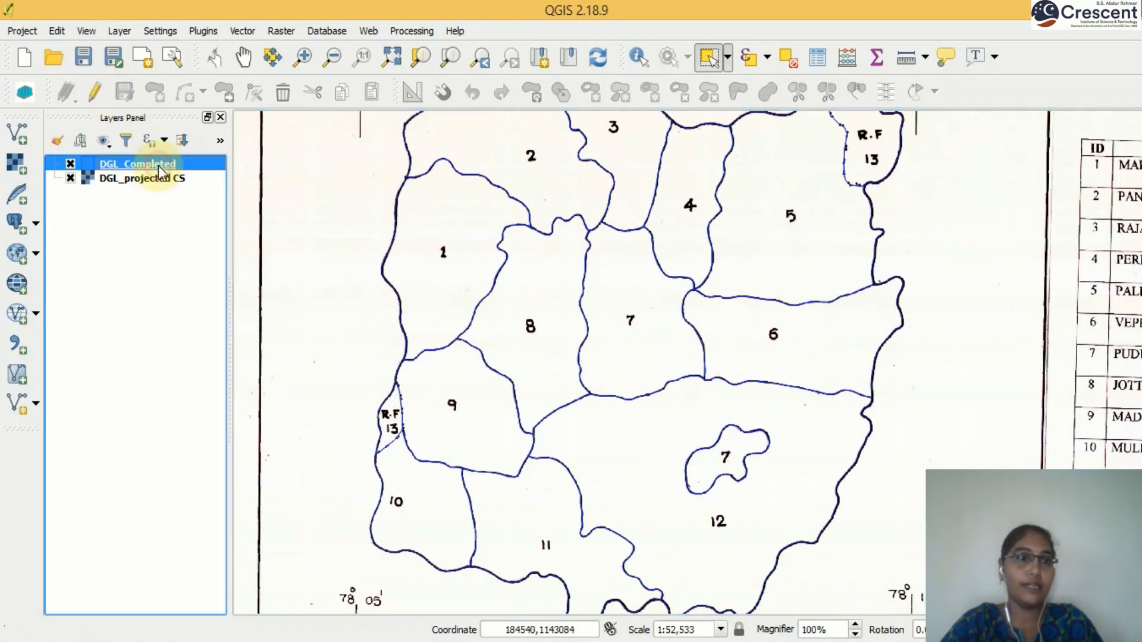
click(402, 60)
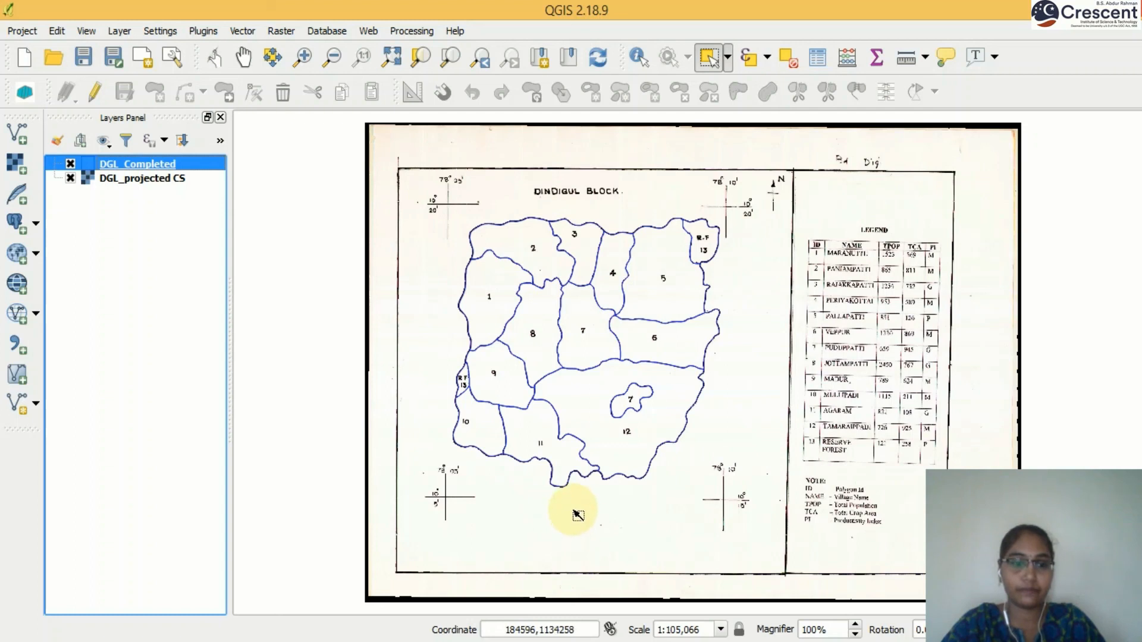
mouse_move(539, 641)
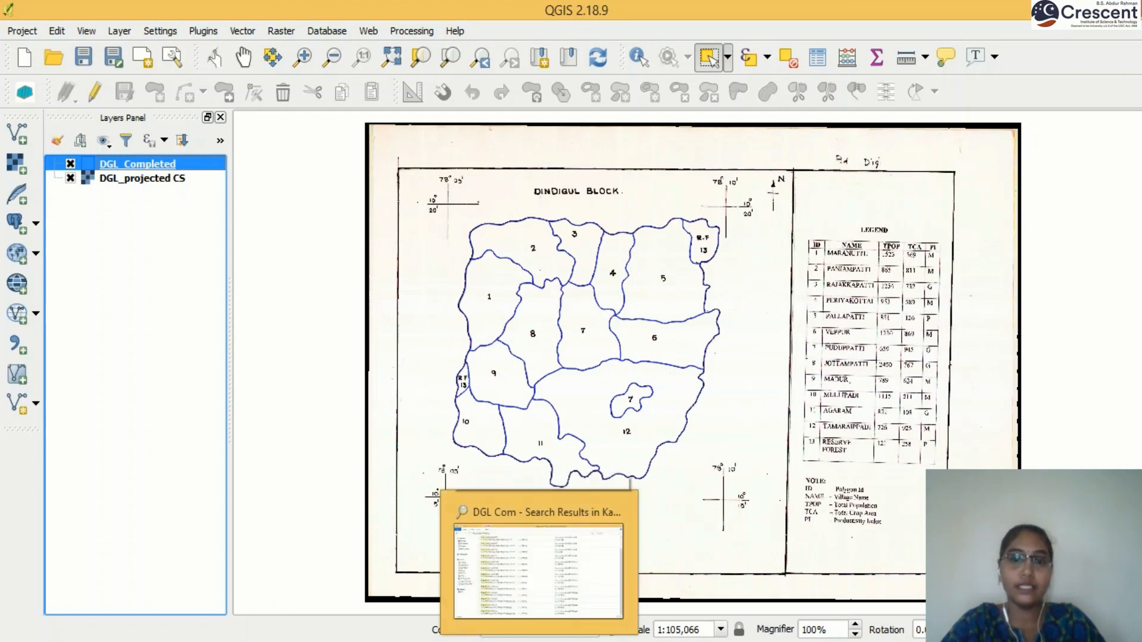
- In File Explorer, go from G: through CEC4106, the student folder and Exercise 3 into output
click(540, 609)
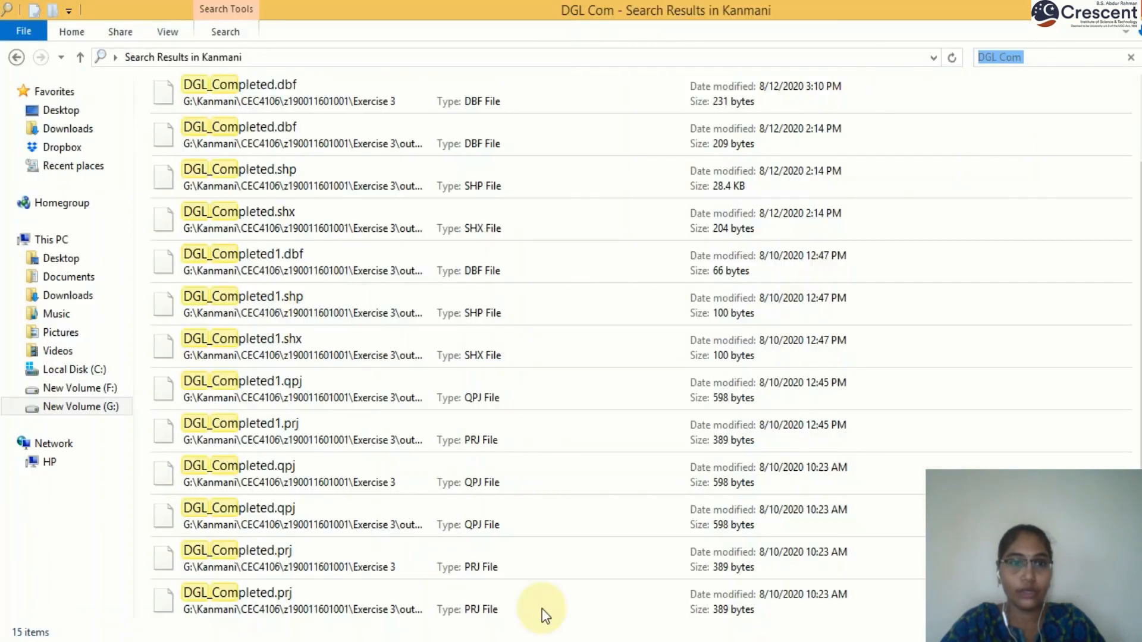
click(91, 408)
double_click(211, 129)
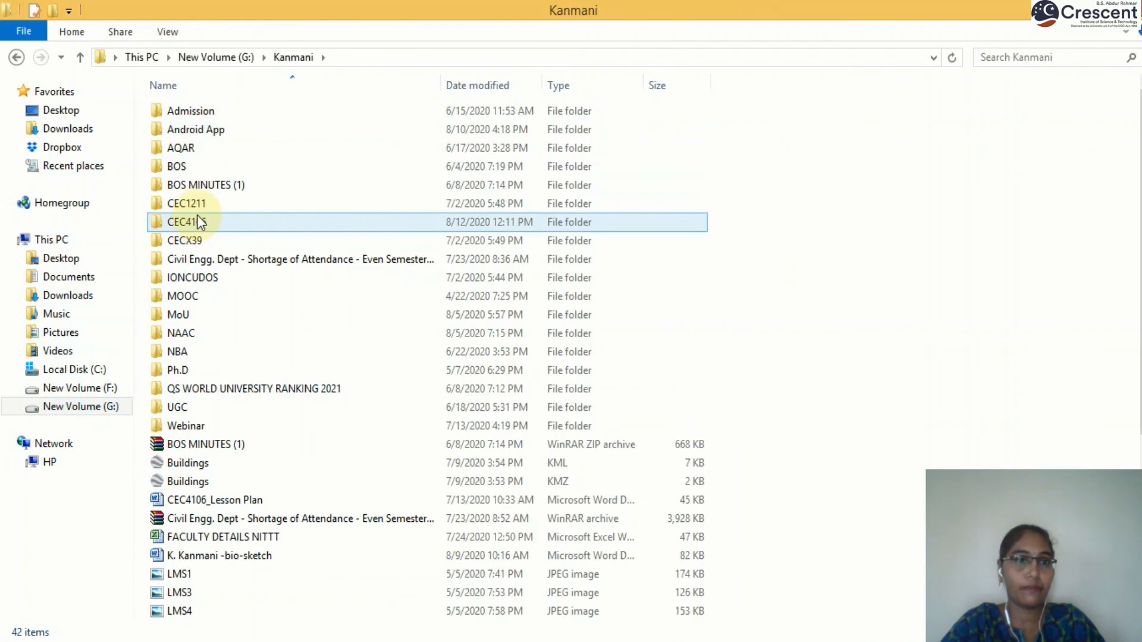
double_click(198, 221)
double_click(215, 115)
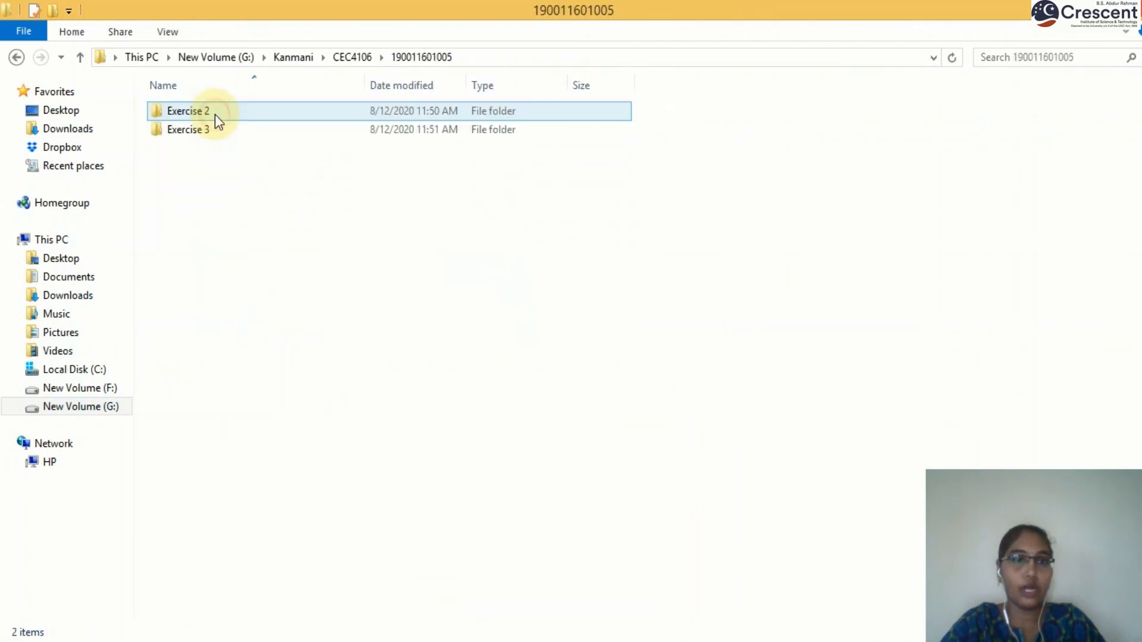
click(213, 134)
double_click(213, 134)
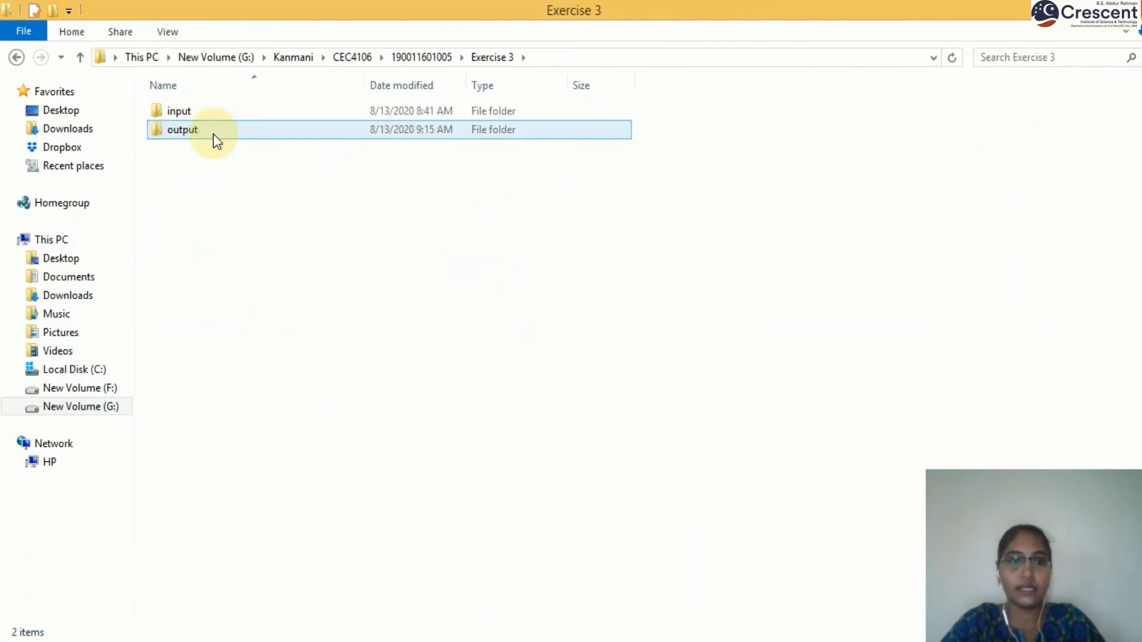
double_click(213, 133)
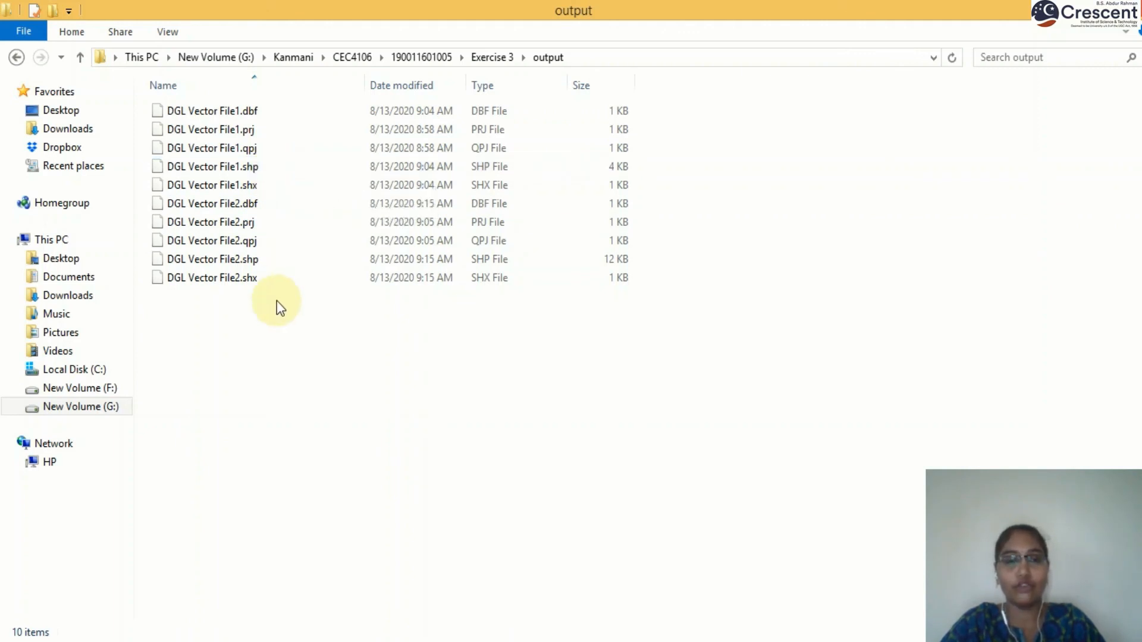
- Select the five DGL Vector File2 shapefile files
drag(371, 432, 165, 198)
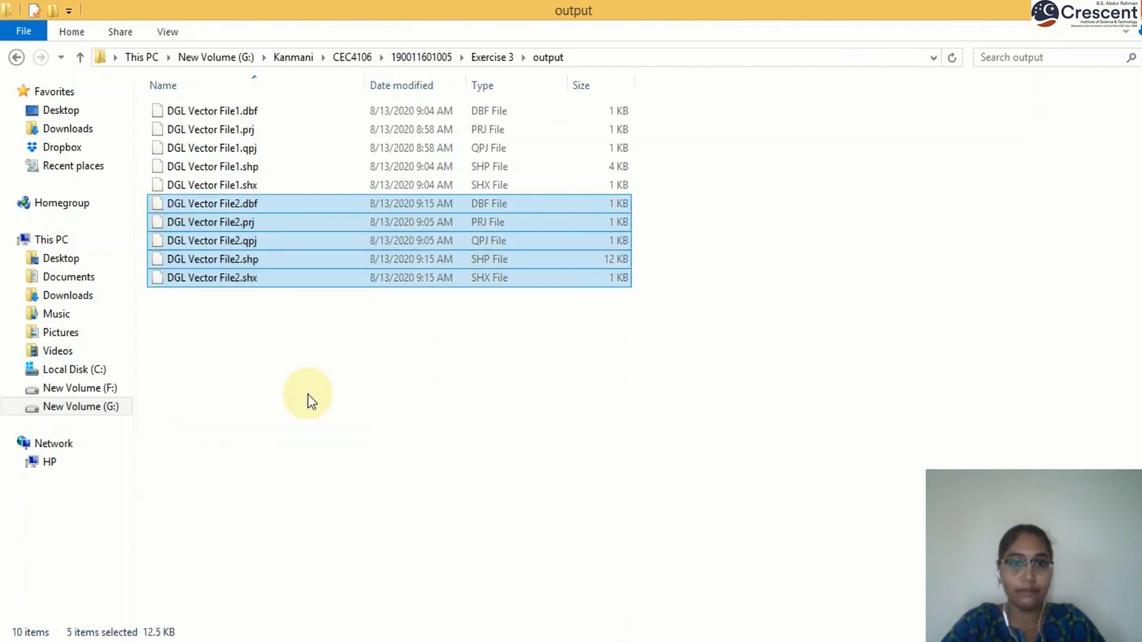
click(309, 394)
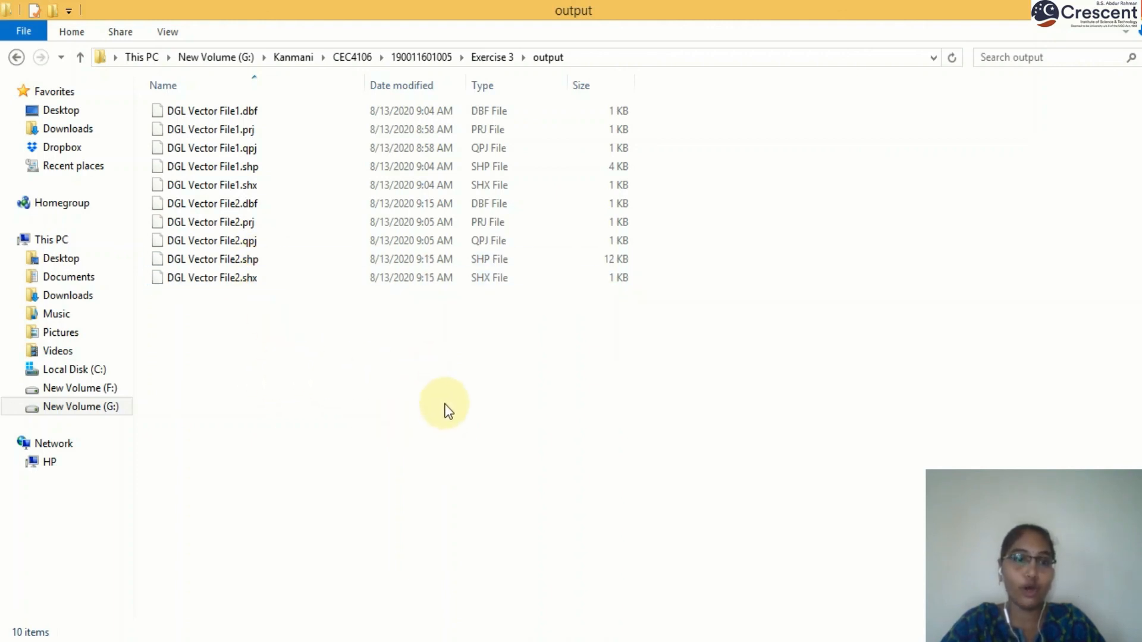
drag(479, 420, 159, 195)
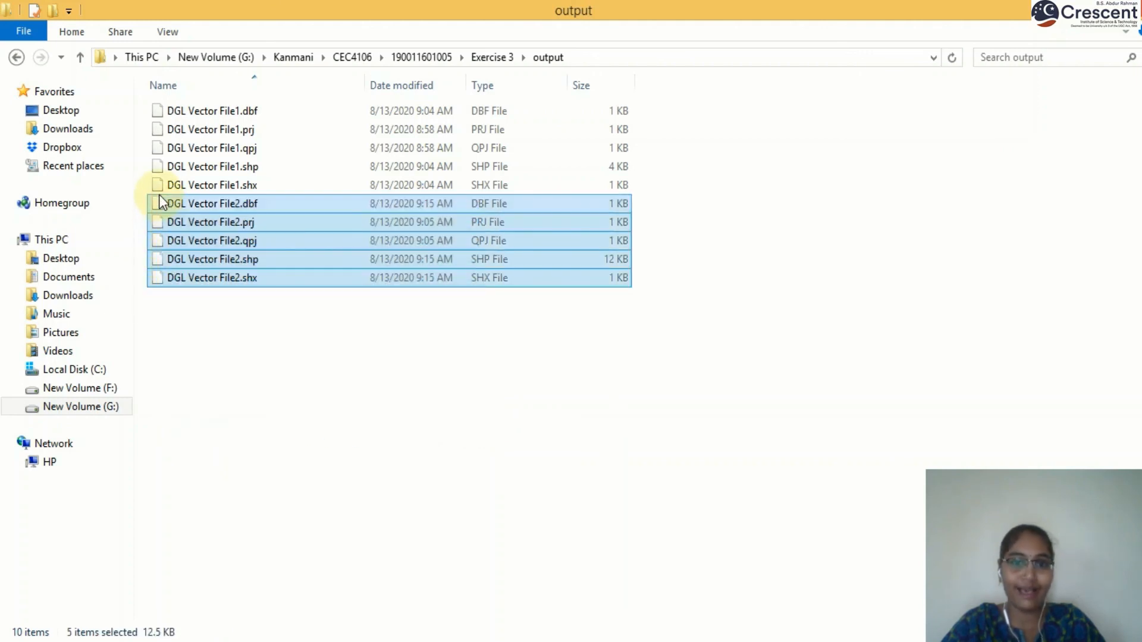
- Add the five DGL Vector File2 files to a WinRAR archive named output.rar
right_click(316, 202)
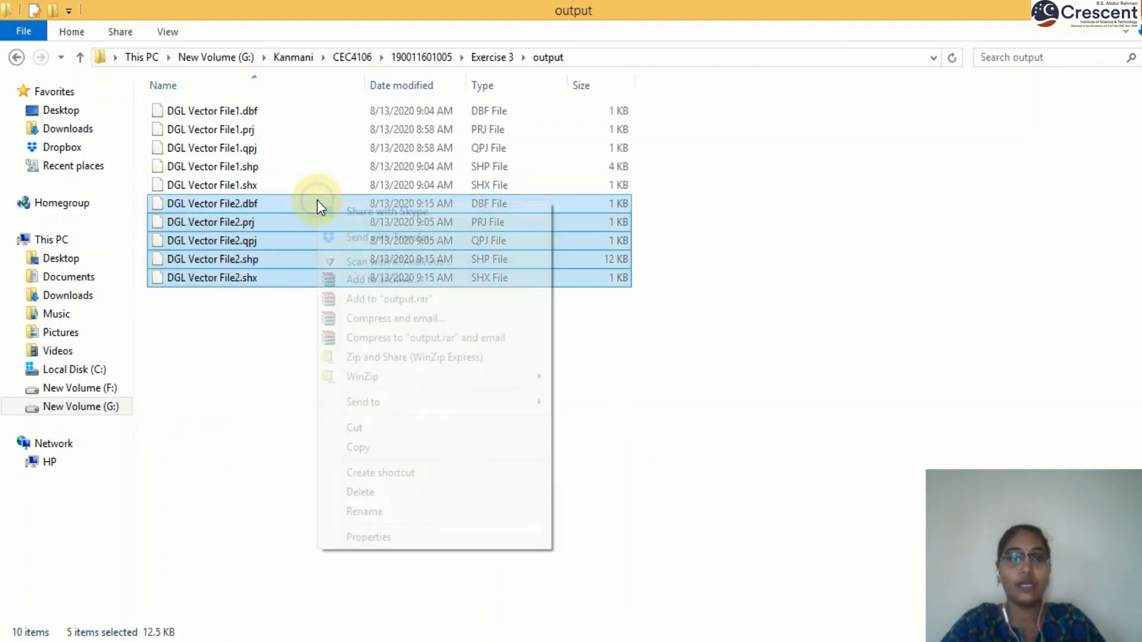
click(380, 298)
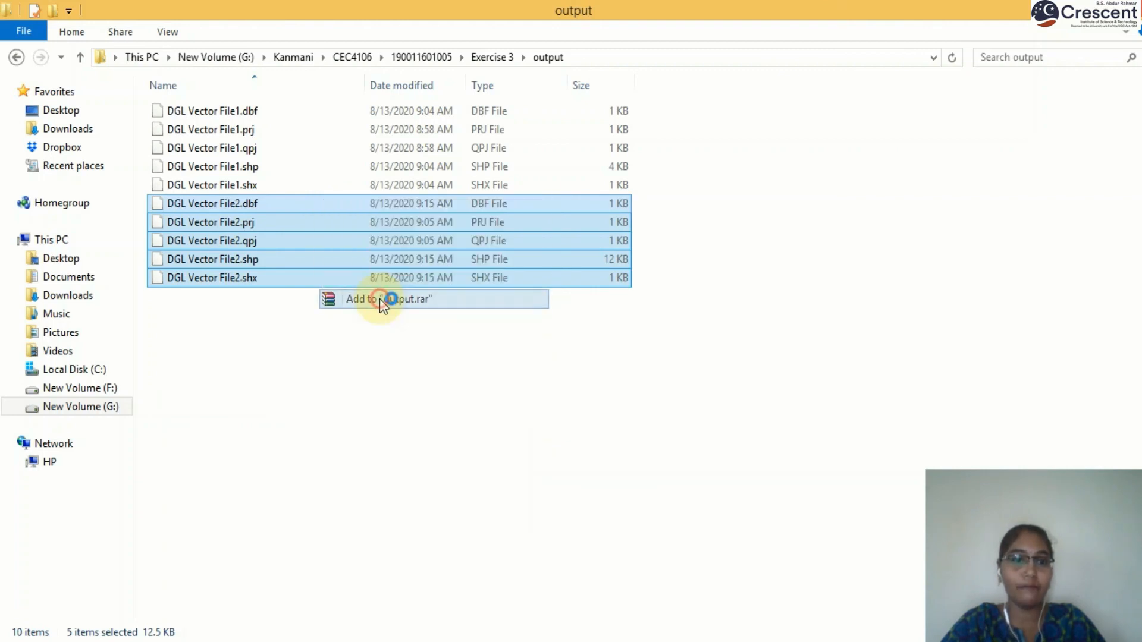
click(173, 299)
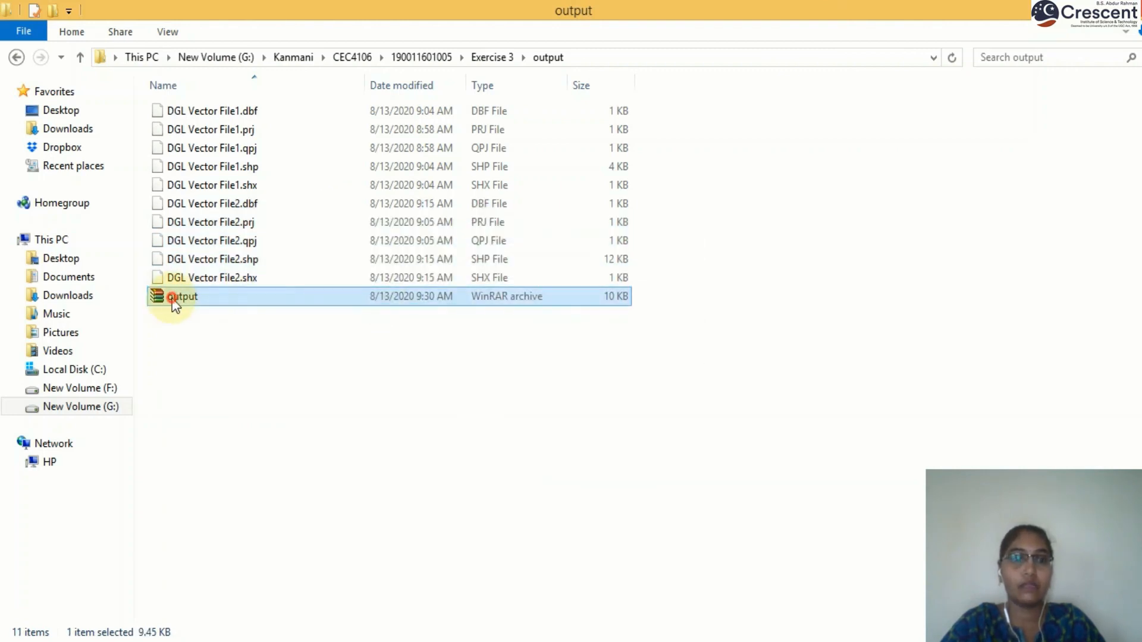
click(175, 299)
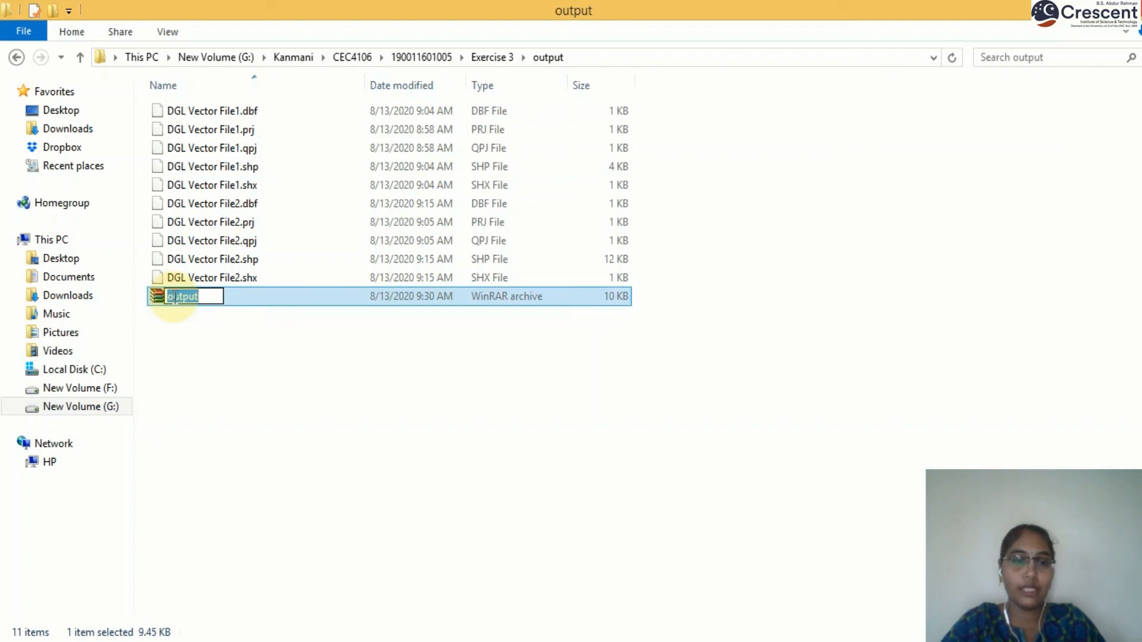
- Rename the archive to the student number followed by 'Exercise 3', then return to QGIS
text(19001160100)
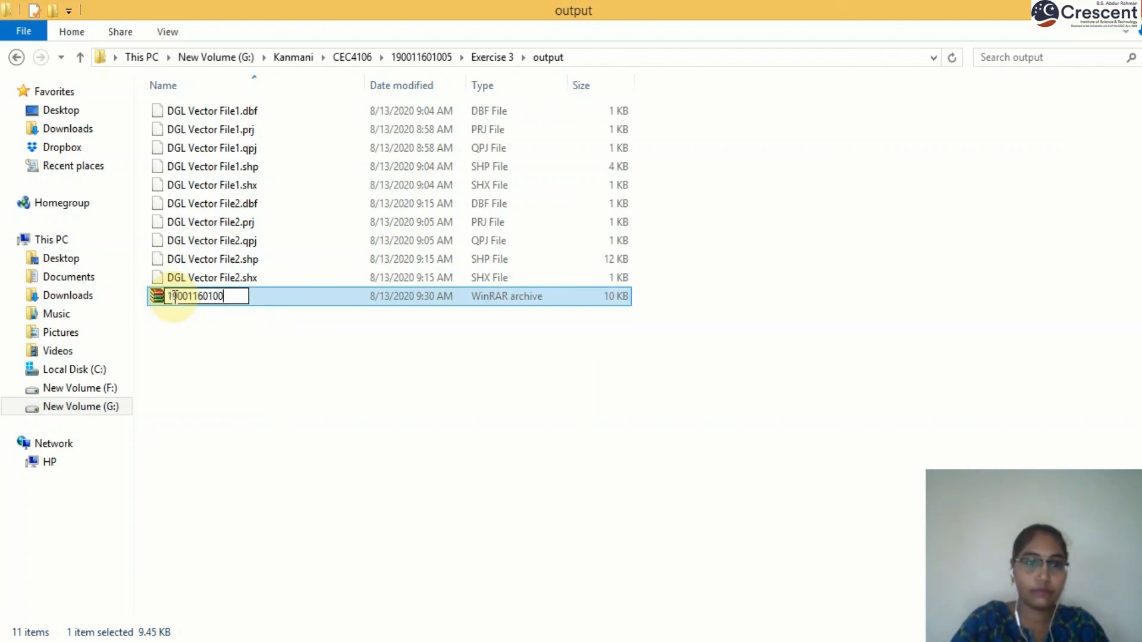
text(5 Exercise 3)
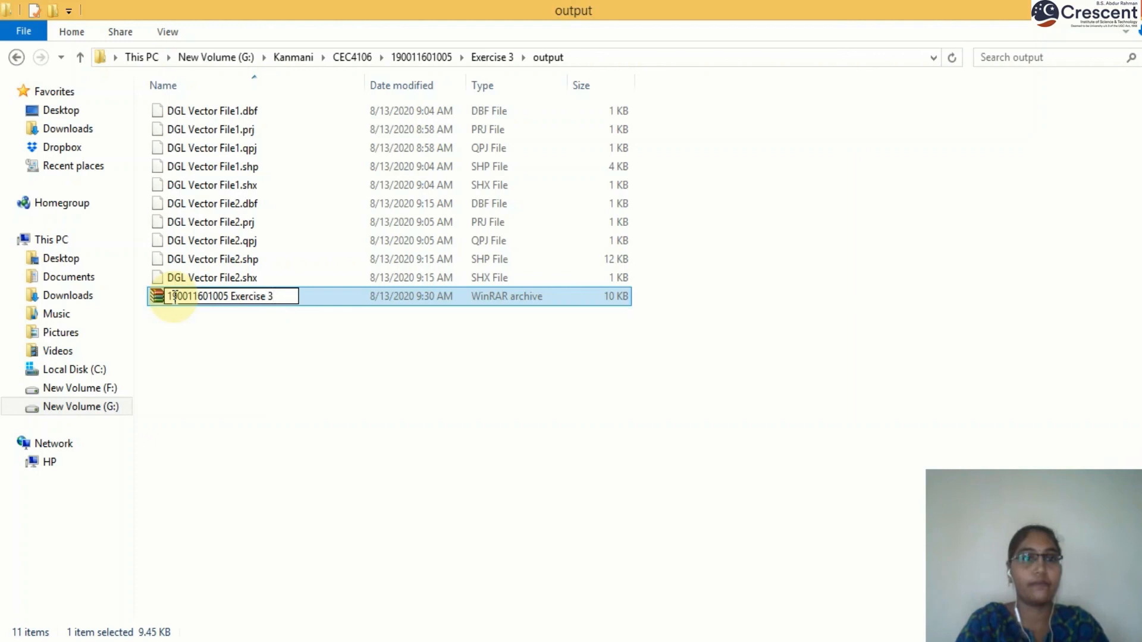
click(464, 426)
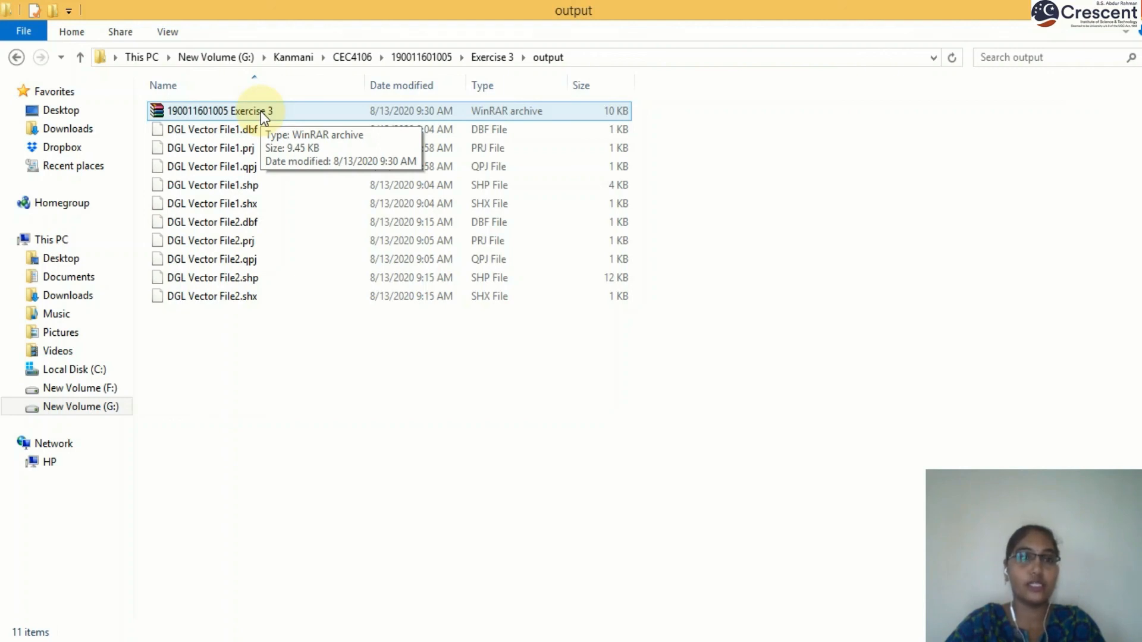
click(644, 641)
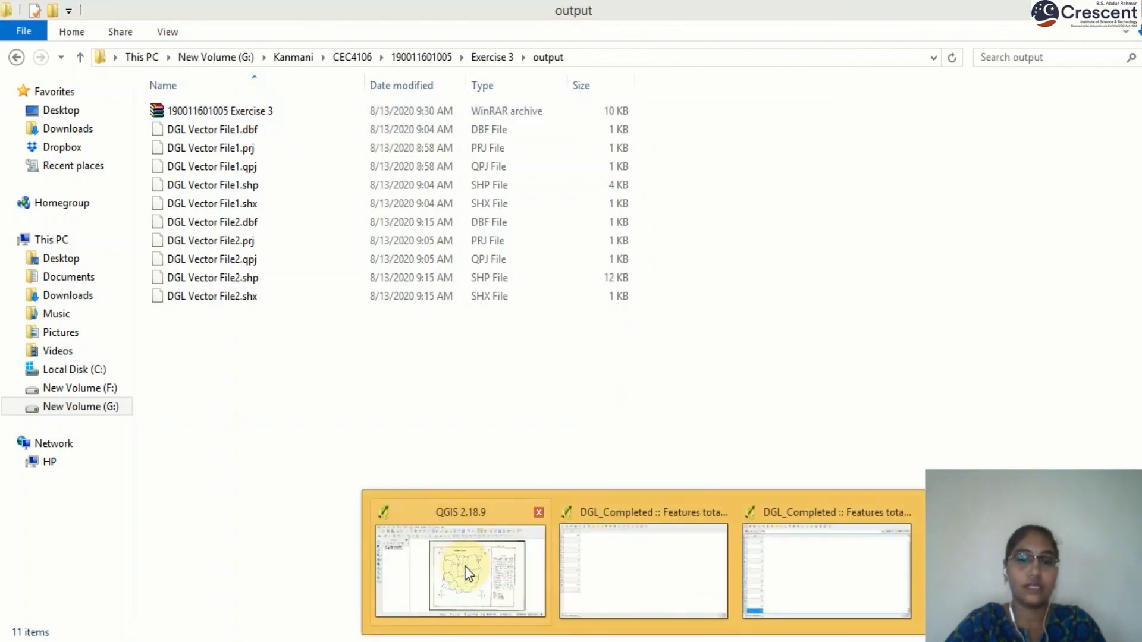
click(467, 572)
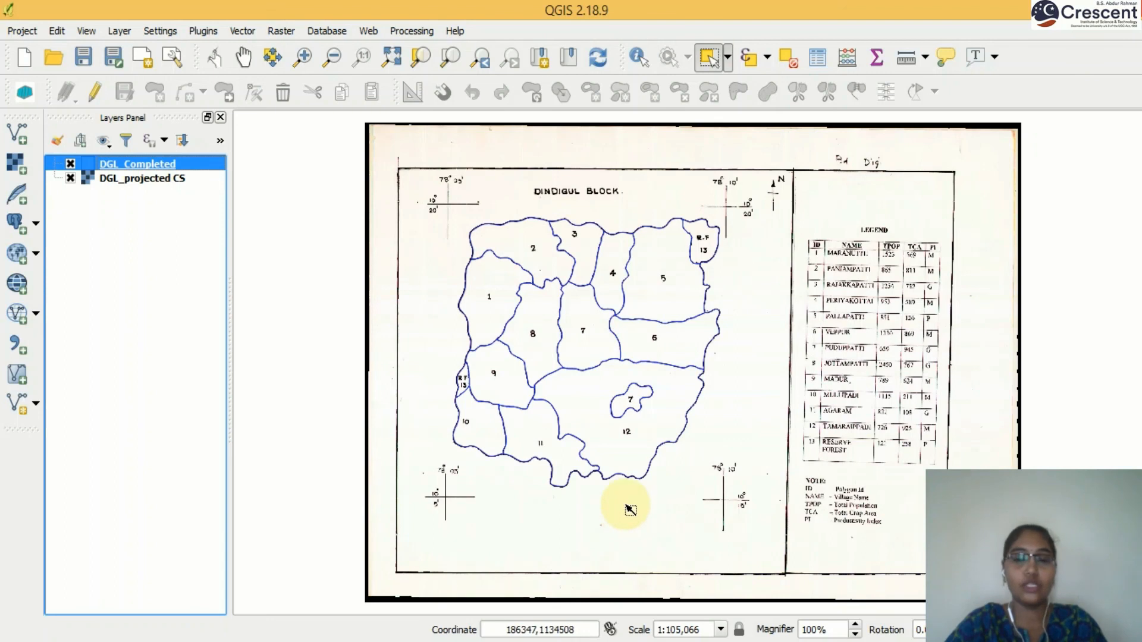